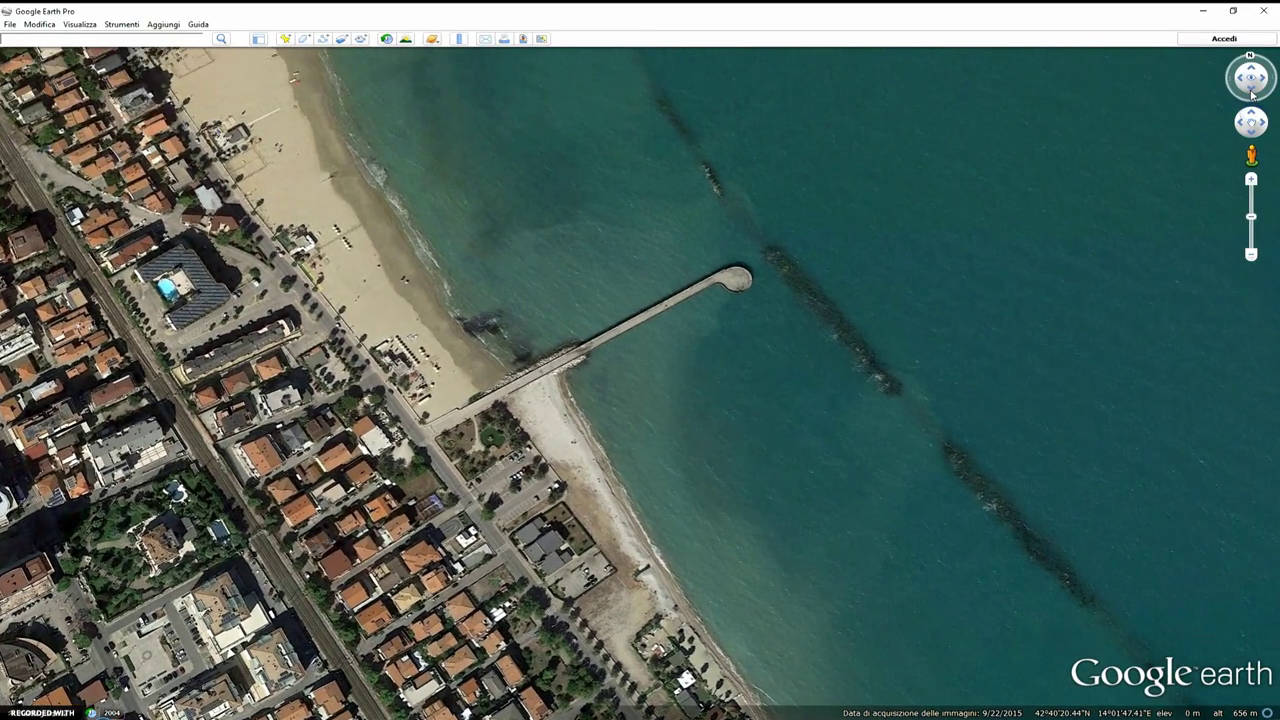
# Centre the pier, zoom out along the coast, and open the Salva immagine... save-image dialog.
pyautogui.moveTo(1251, 95); pyautogui.dragTo(1252, 93)
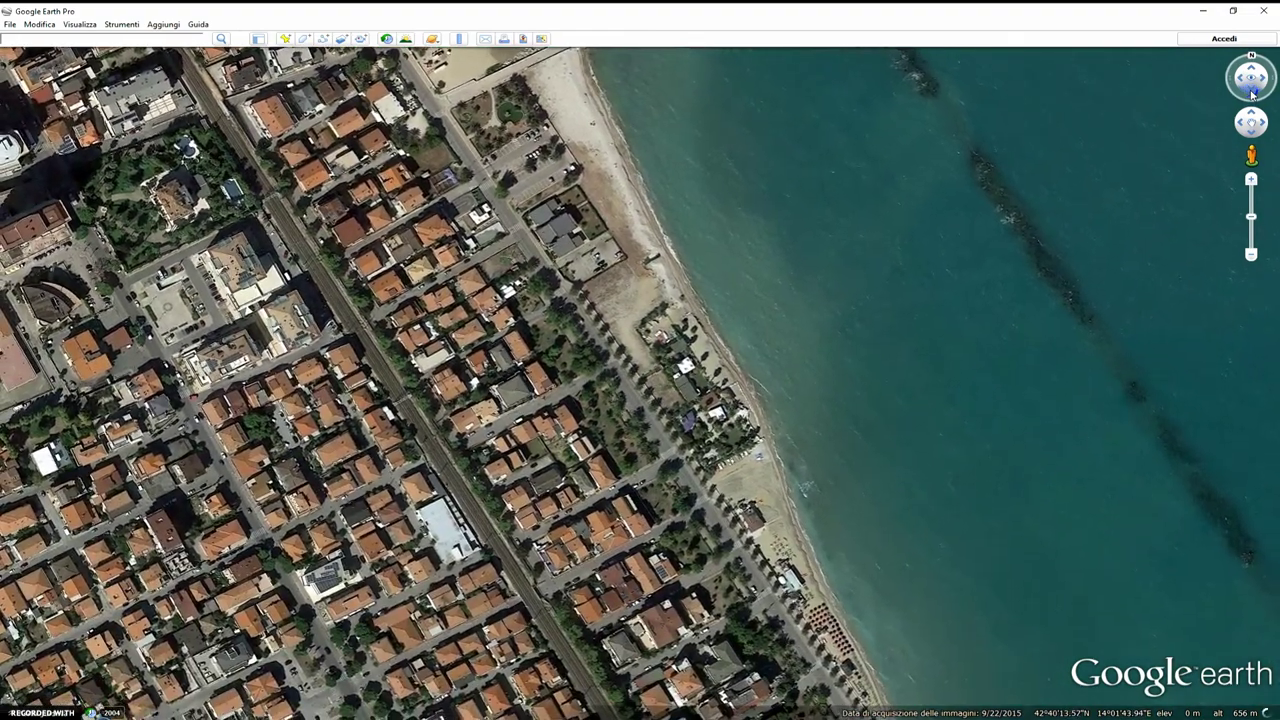
pyautogui.moveTo(711, 257); pyautogui.dragTo(674, 589)
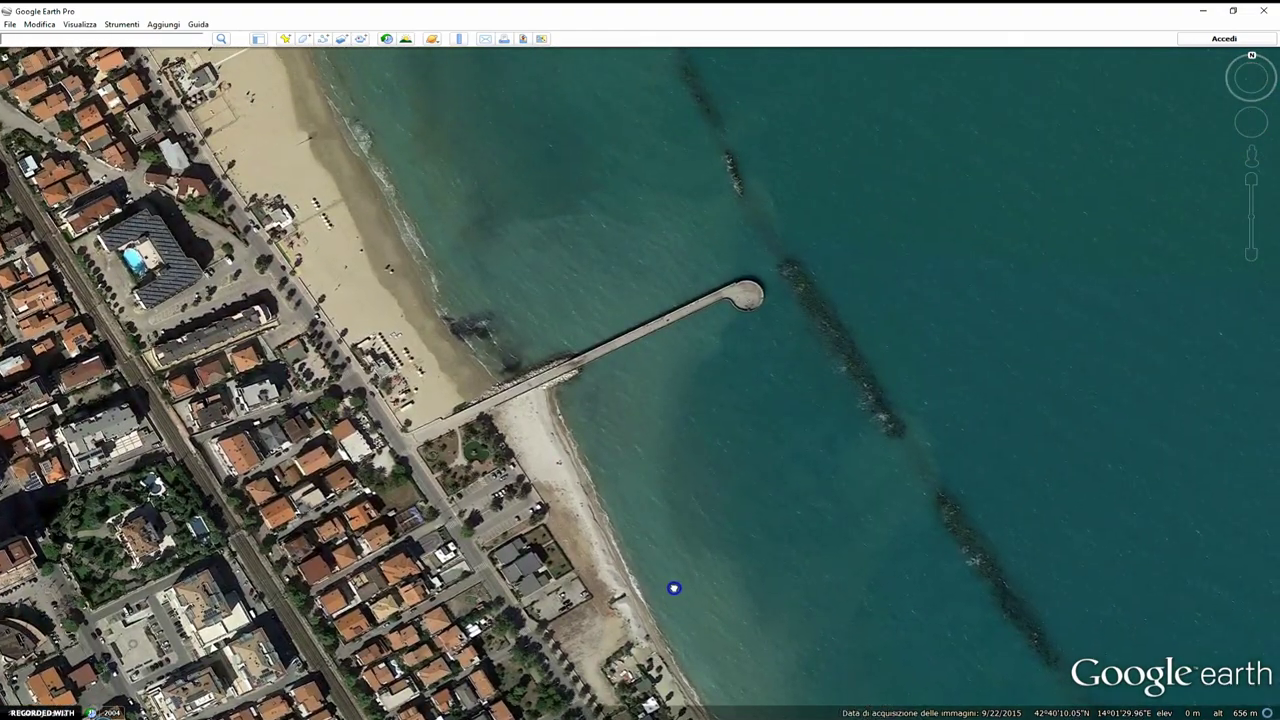
pyautogui.moveTo(730, 500); pyautogui.dragTo(746, 506)
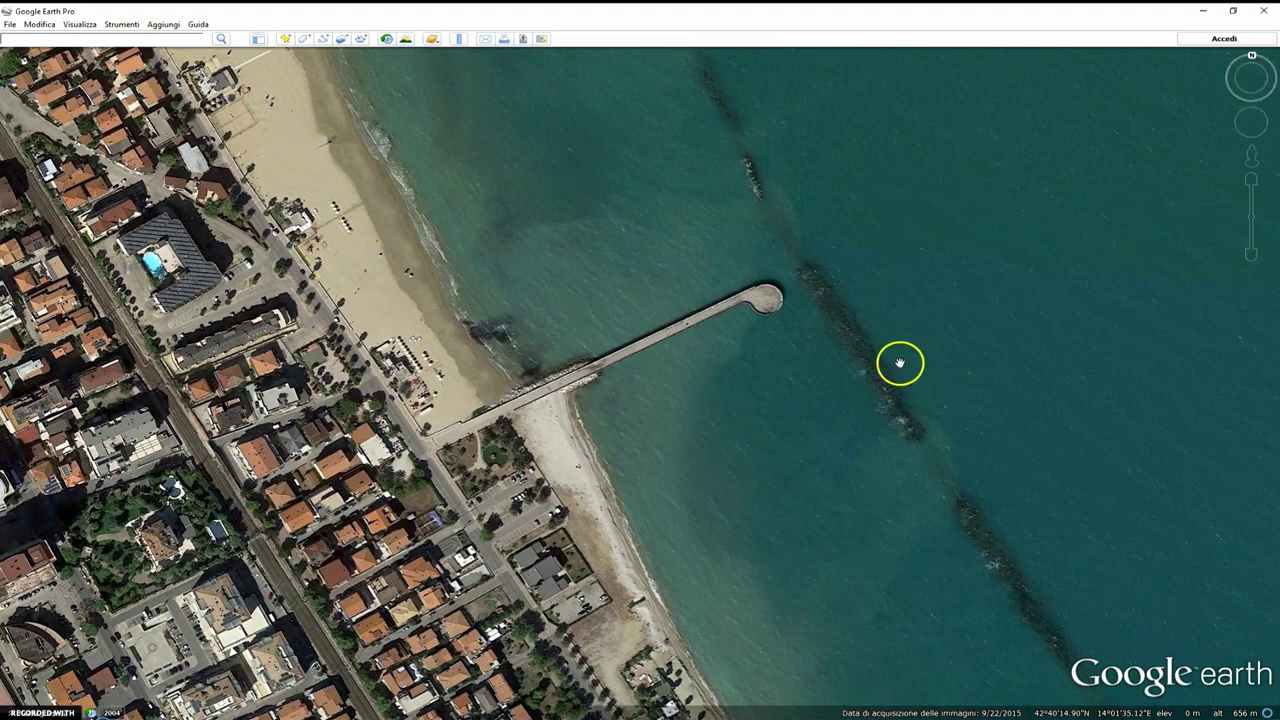
pyautogui.click(1250, 255)
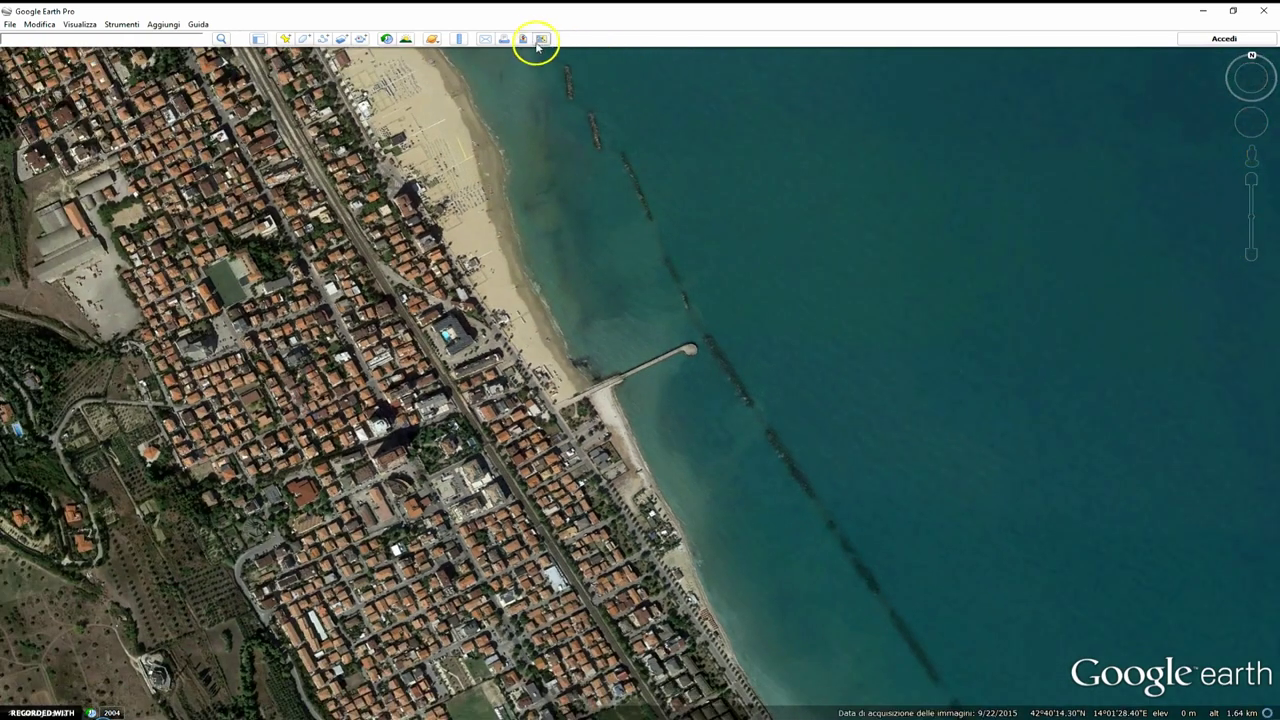
pyautogui.click(525, 40)
pyautogui.click(231, 56)
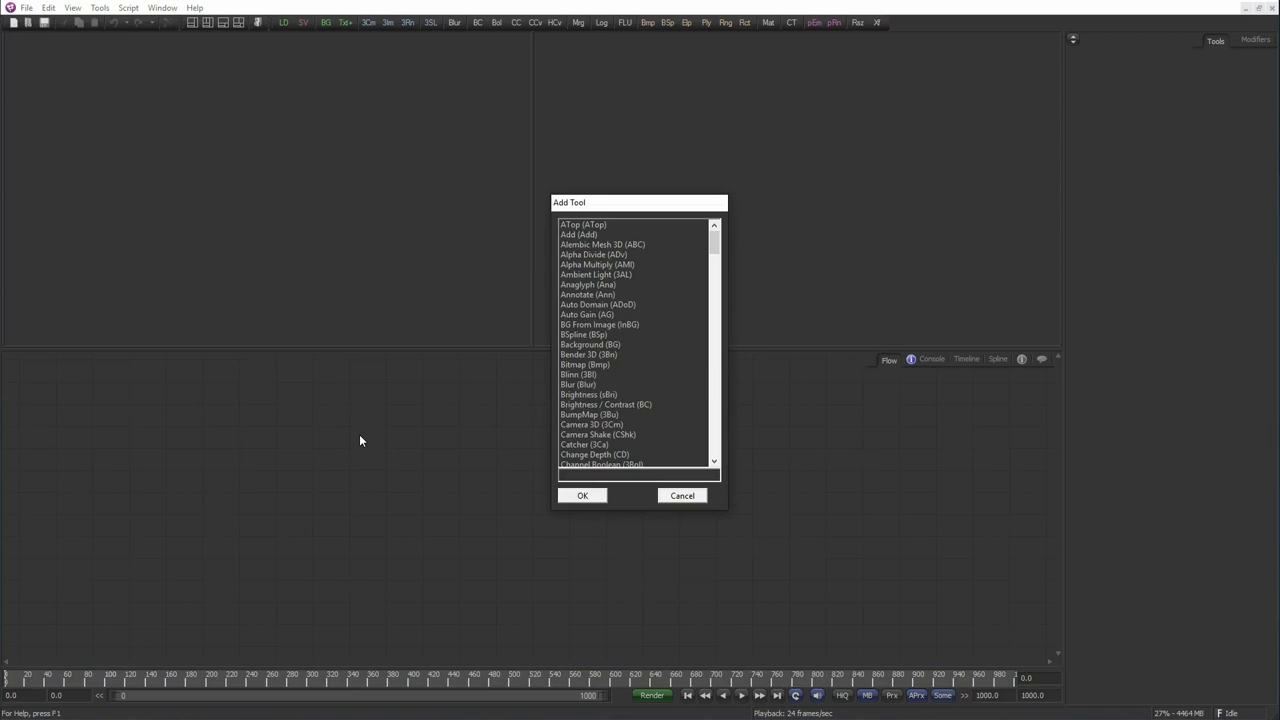
# Add a Background1 node and show all flow nodes as thumbnail tiles arranged on the grid.
pyautogui.write('bac')
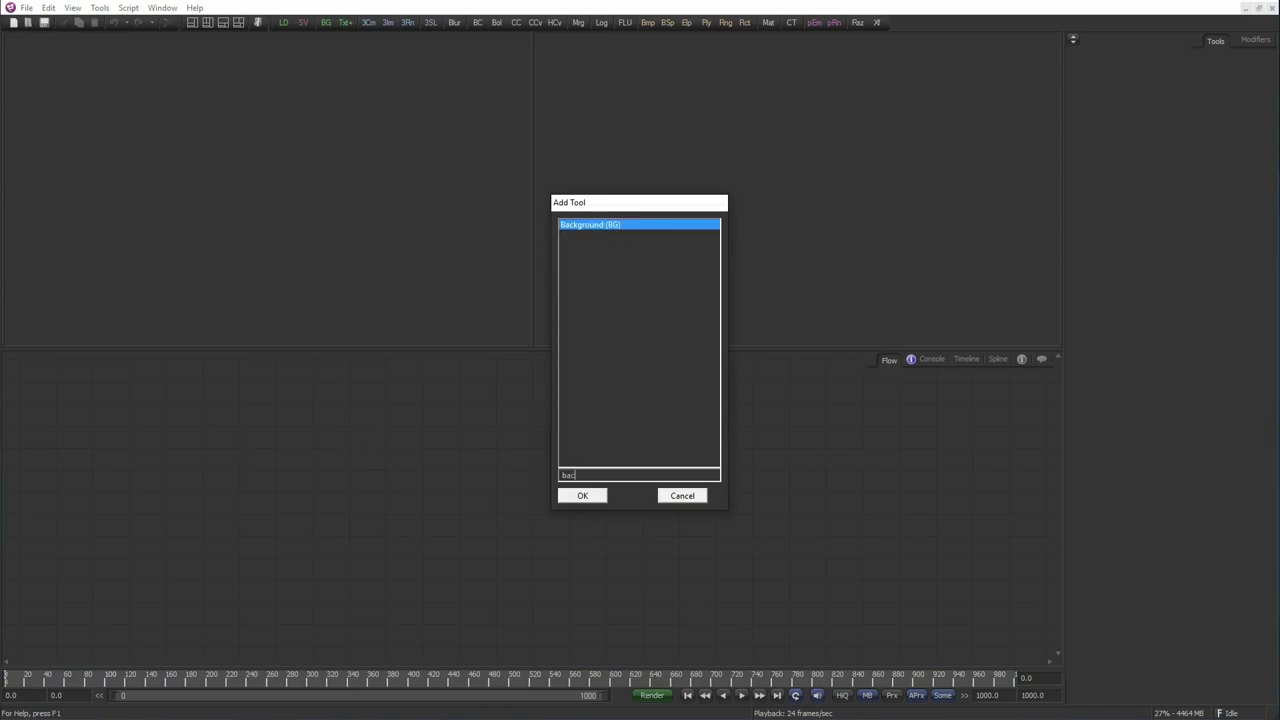
pyautogui.click(582, 496)
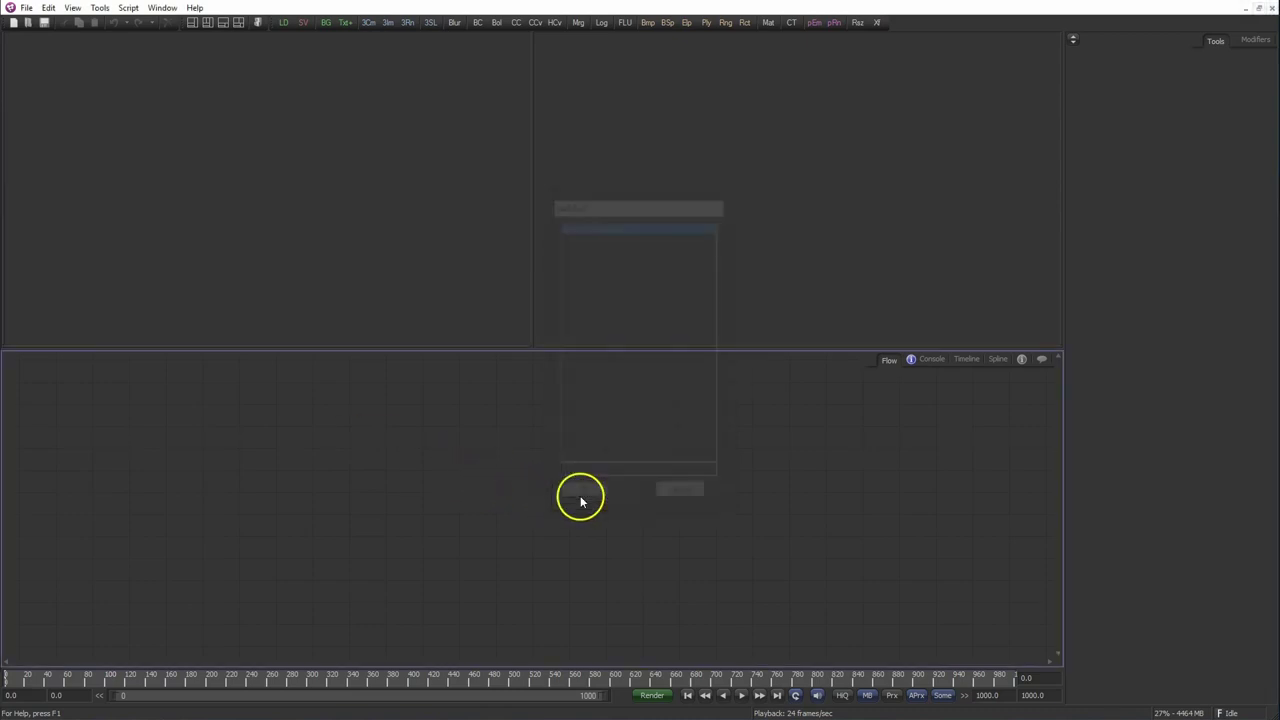
pyautogui.moveTo(57, 380); pyautogui.dragTo(346, 423)
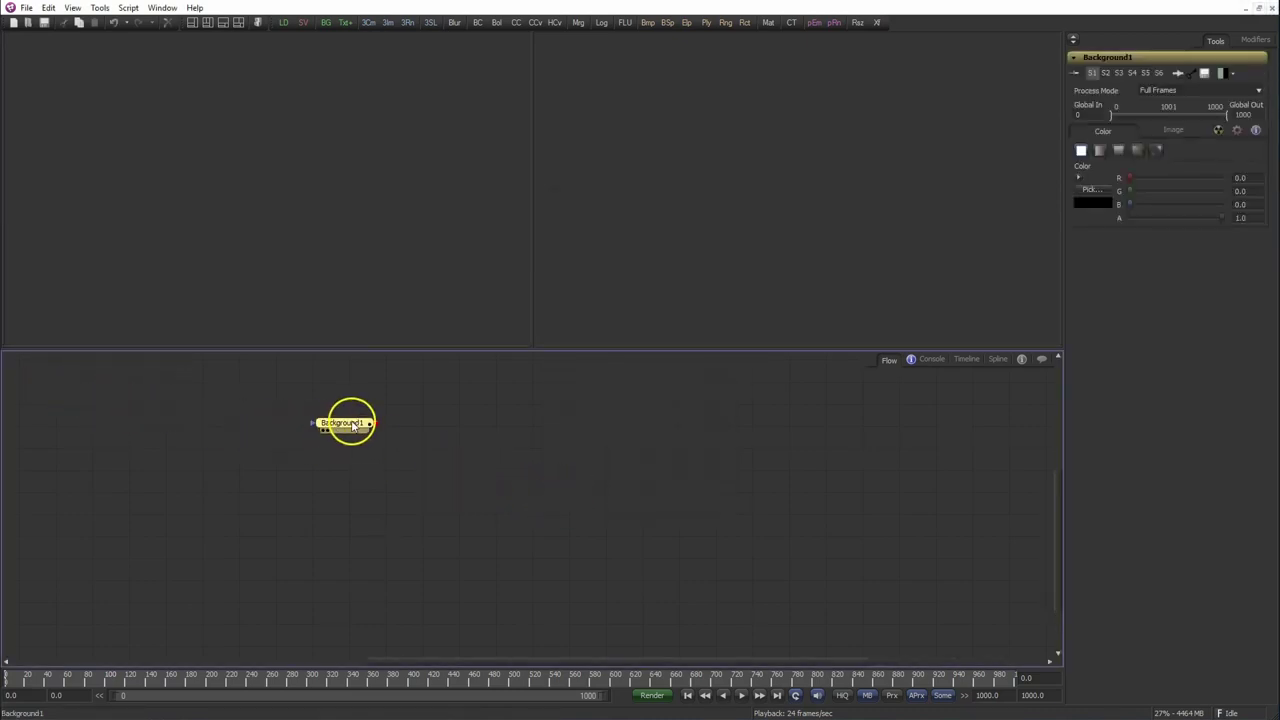
pyautogui.rightClick(440, 420)
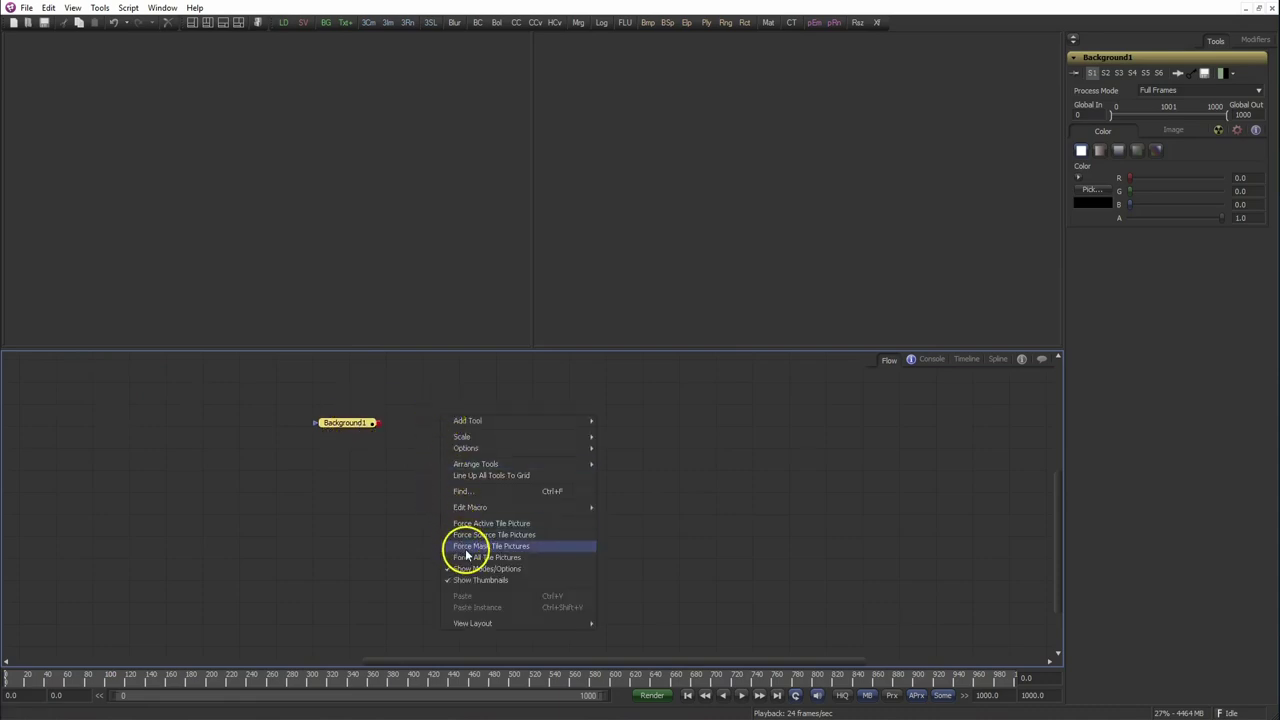
pyautogui.click(472, 557)
pyautogui.moveTo(343, 430); pyautogui.dragTo(359, 478)
pyautogui.rightClick(467, 394)
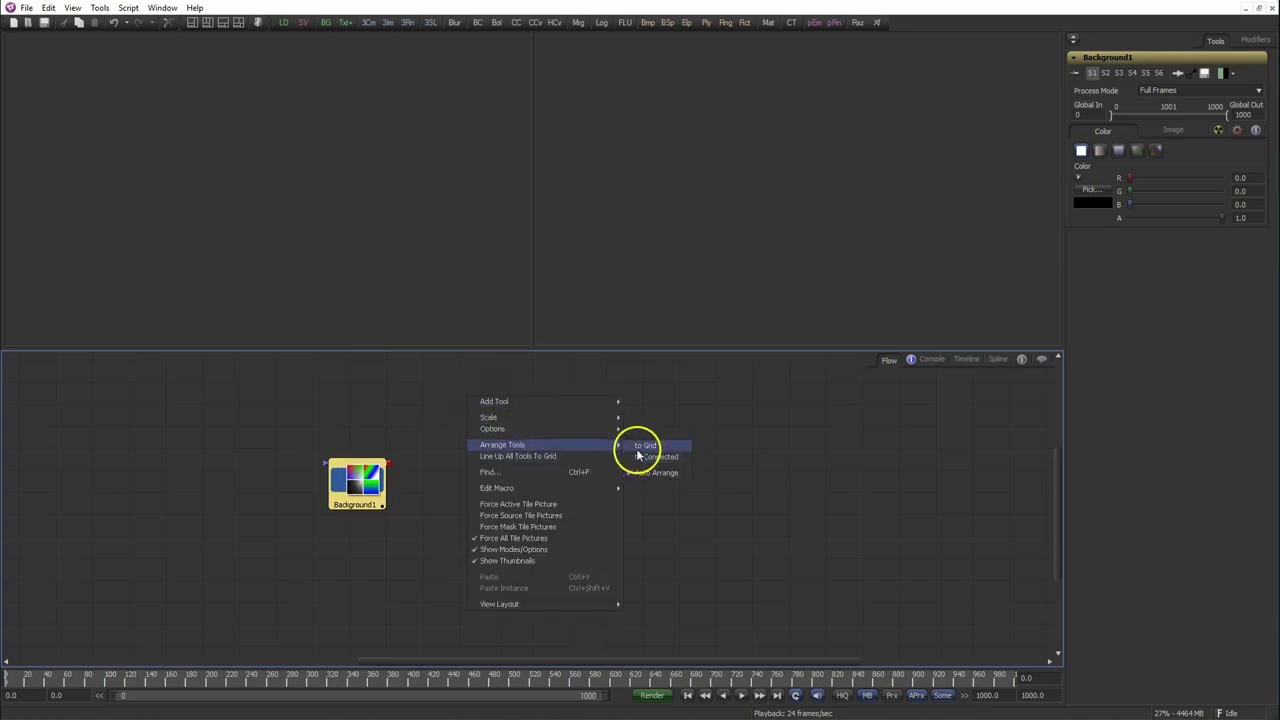
pyautogui.click(643, 452)
# View Background1 in the left viewer and set the render and global end to 200 frames.
pyautogui.click(346, 489)
pyautogui.press('1')
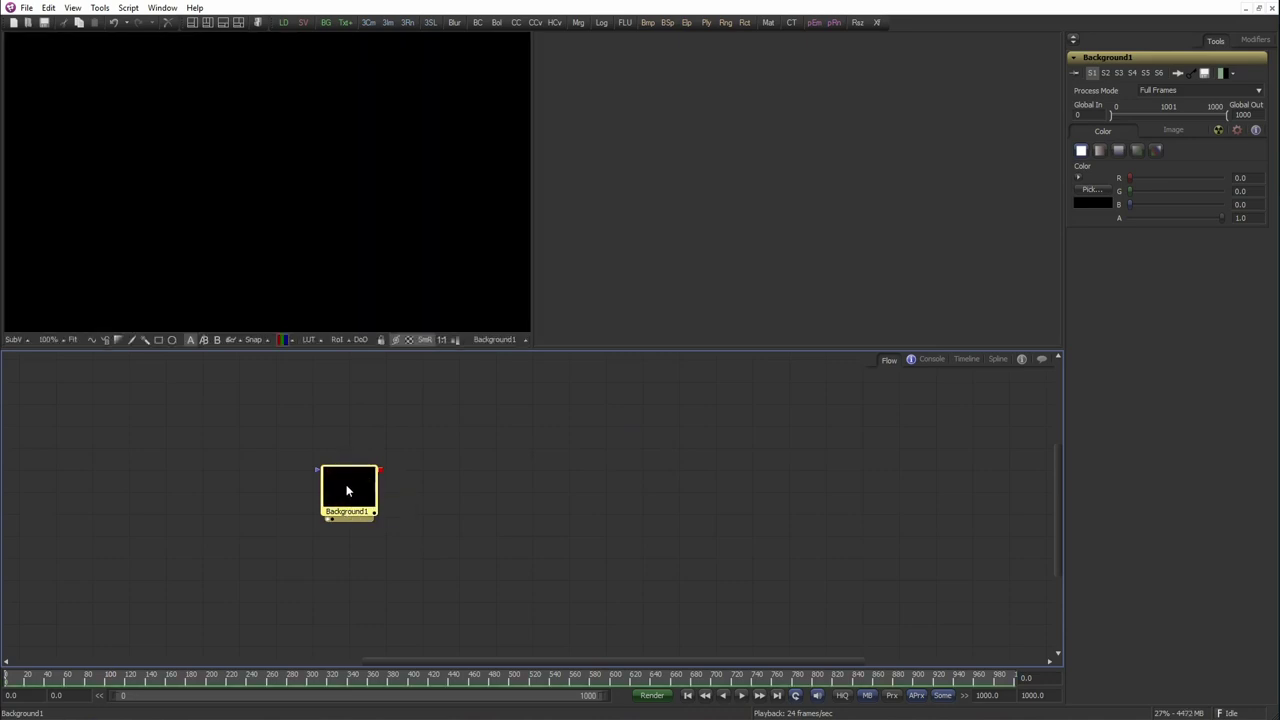
pyautogui.click(710, 636)
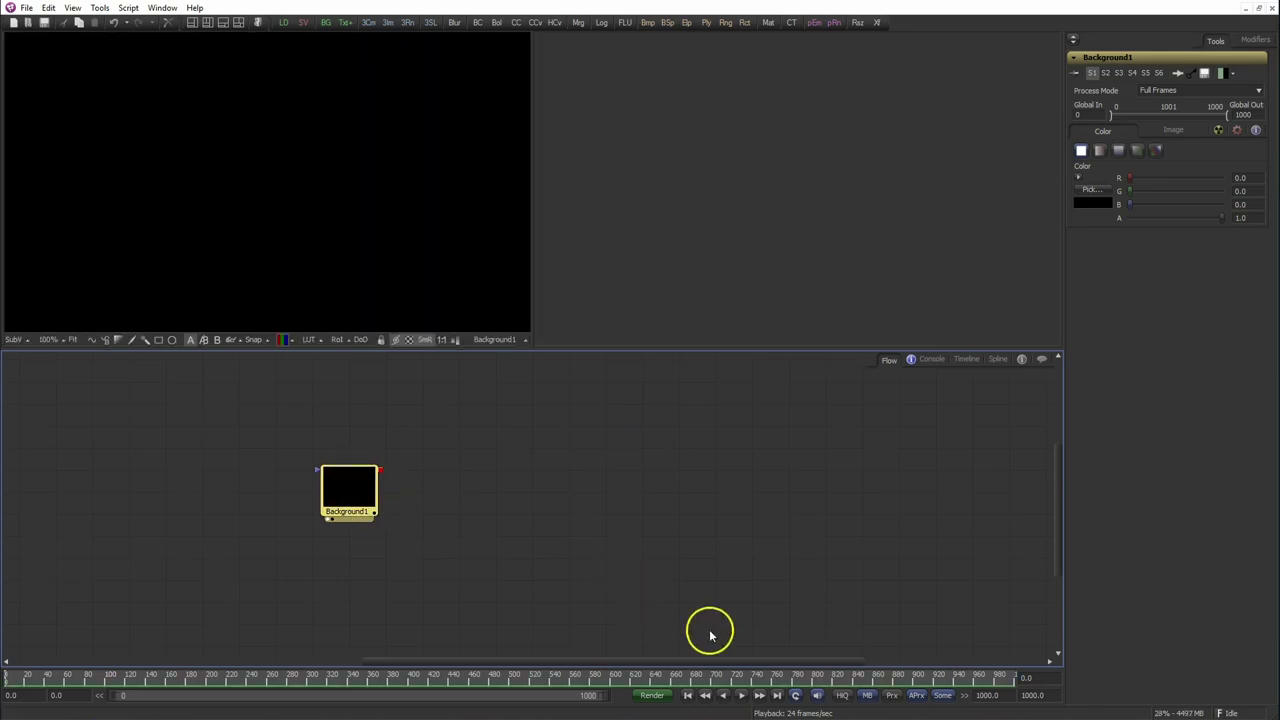
pyautogui.doubleClick(996, 695)
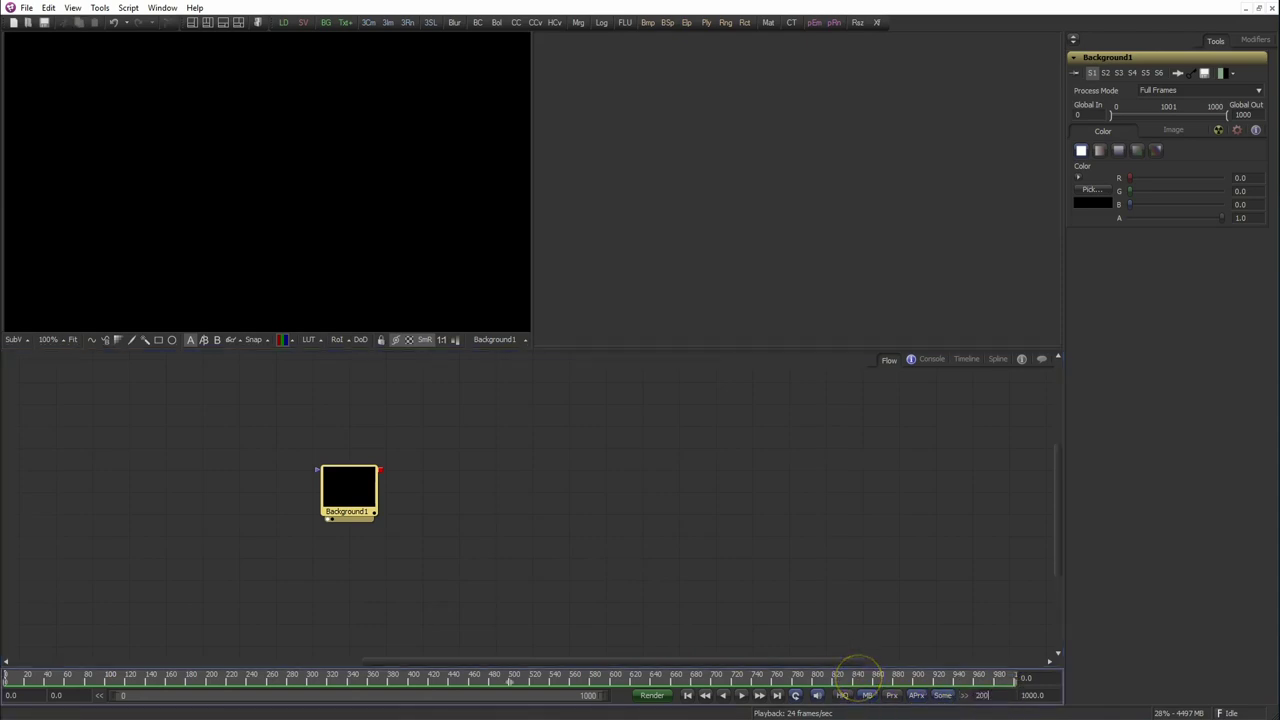
pyautogui.press('Tab')
pyautogui.write('0')
pyautogui.press('Tab')
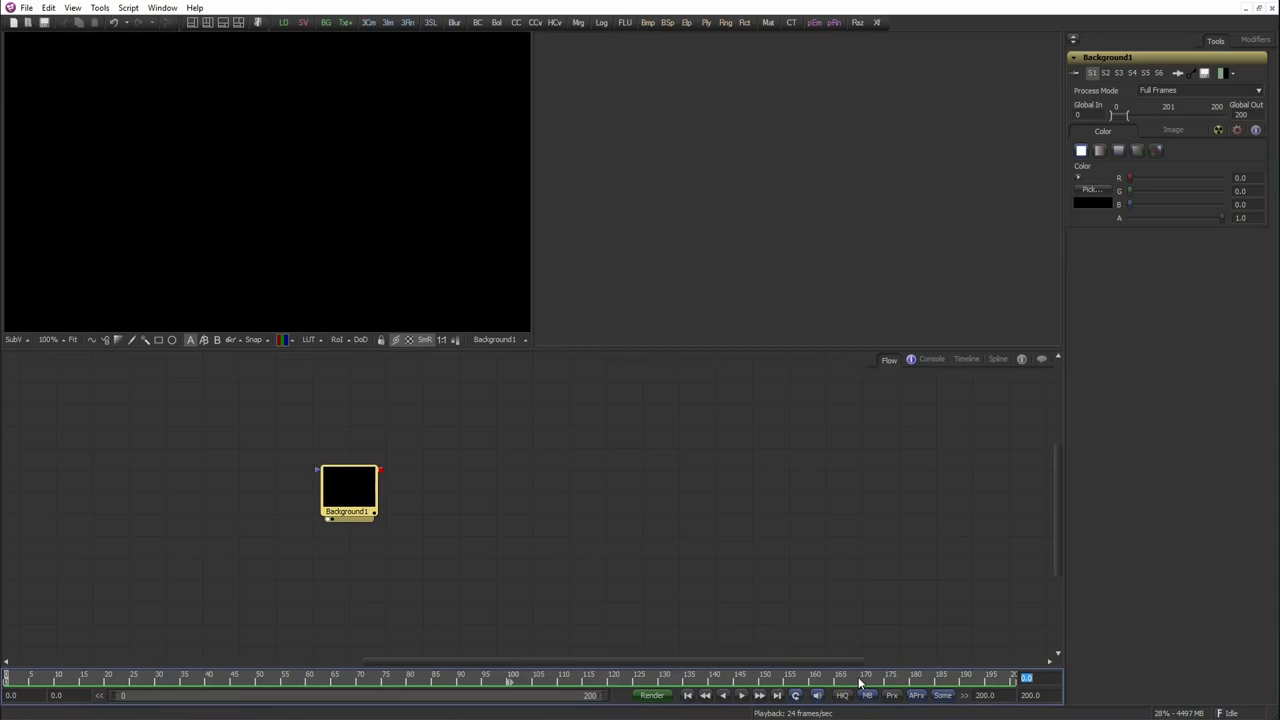
pyautogui.click(466, 508)
# Add a Shape3D1 node to the flow and display it in the 3D viewer.
pyautogui.hotkey('ctrl', 'space')
pyautogui.write('shap')
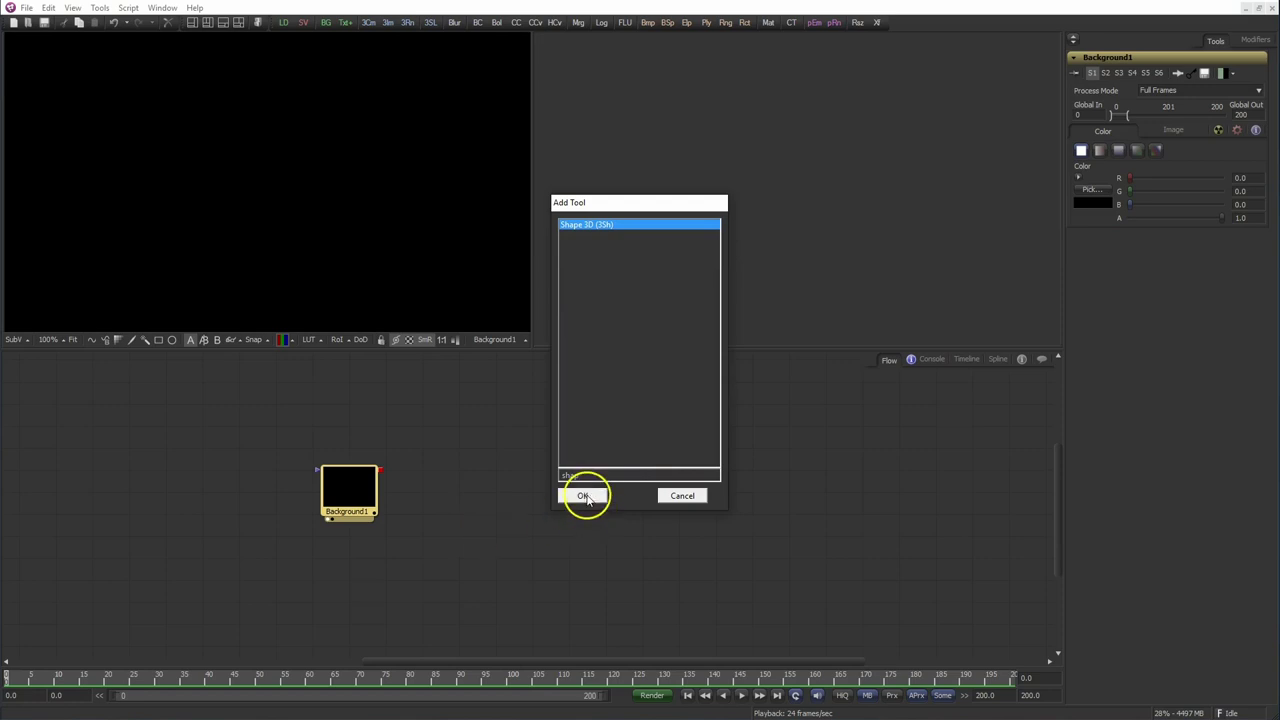
pyautogui.click(586, 497)
pyautogui.moveTo(430, 490); pyautogui.dragTo(460, 447)
pyautogui.moveTo(381, 470)
pyautogui.mouseDown()
pyautogui.moveTo(425, 450)
pyautogui.moveTo(428, 413)
pyautogui.mouseUp()
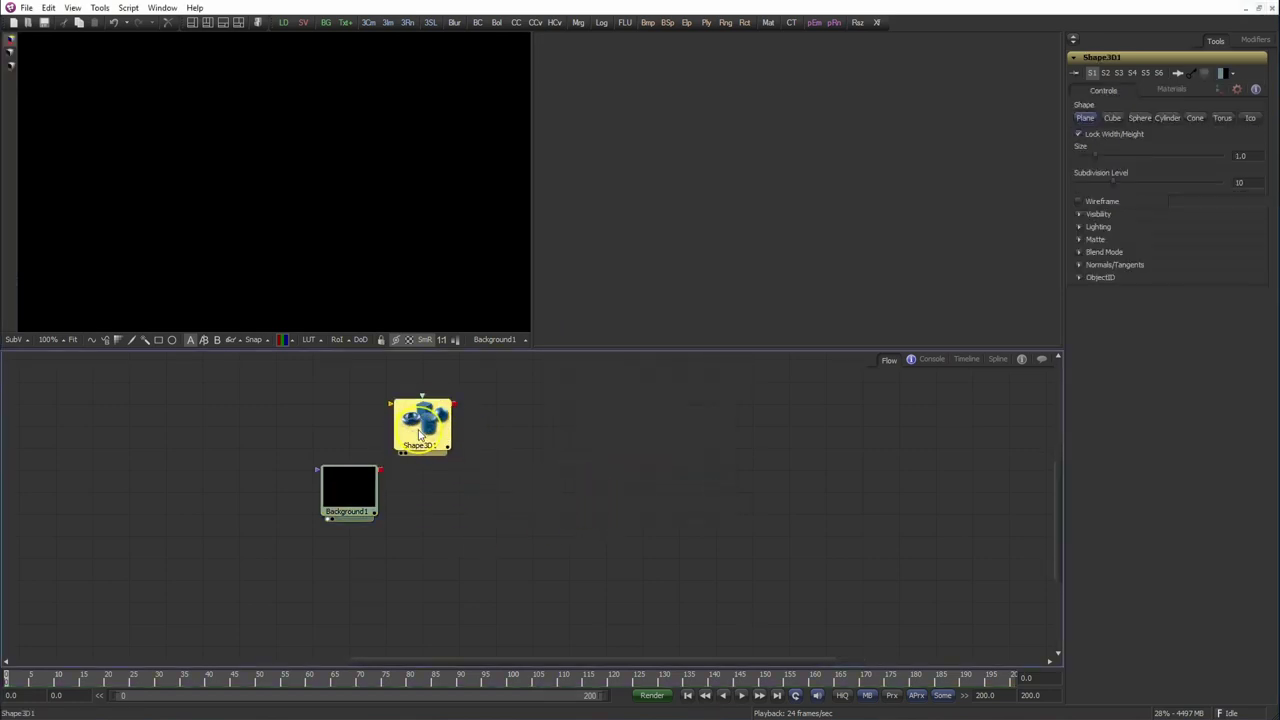
pyautogui.press('2')
pyautogui.click(828, 237)
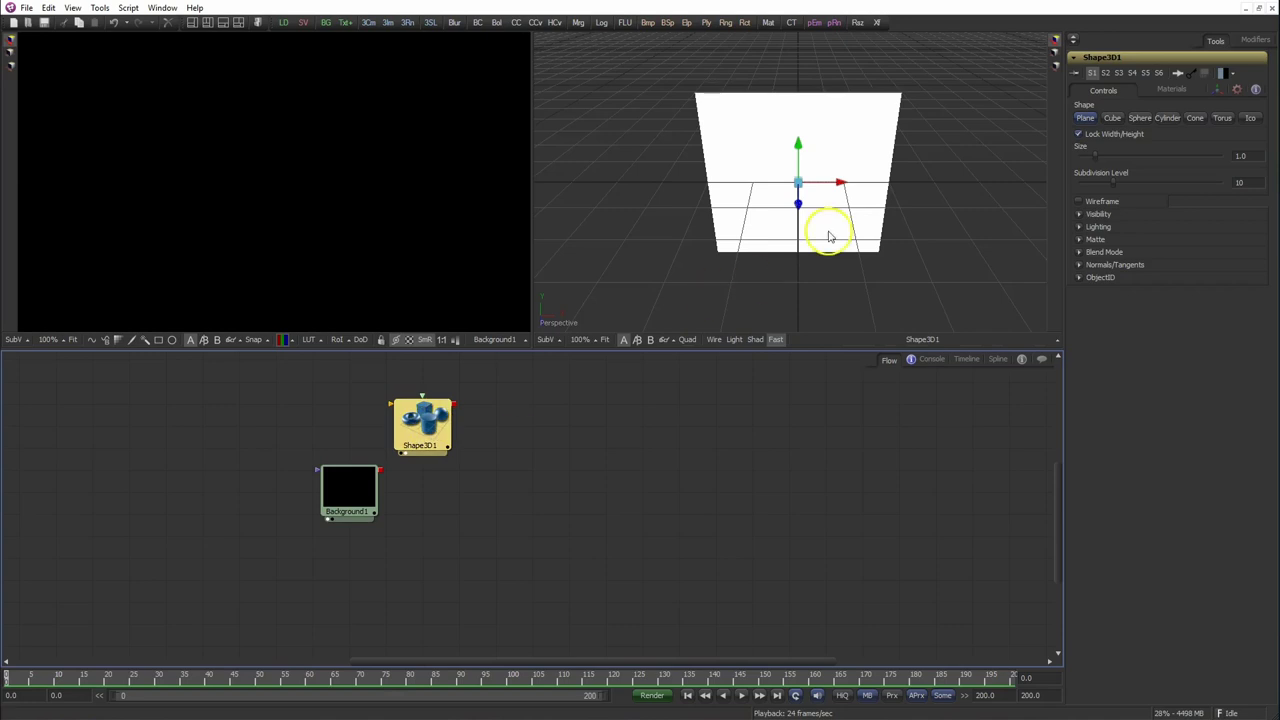
# Make Shape3D1 a sphere with radius 1000 and fit it in the 3D view.
pyautogui.click(1142, 118)
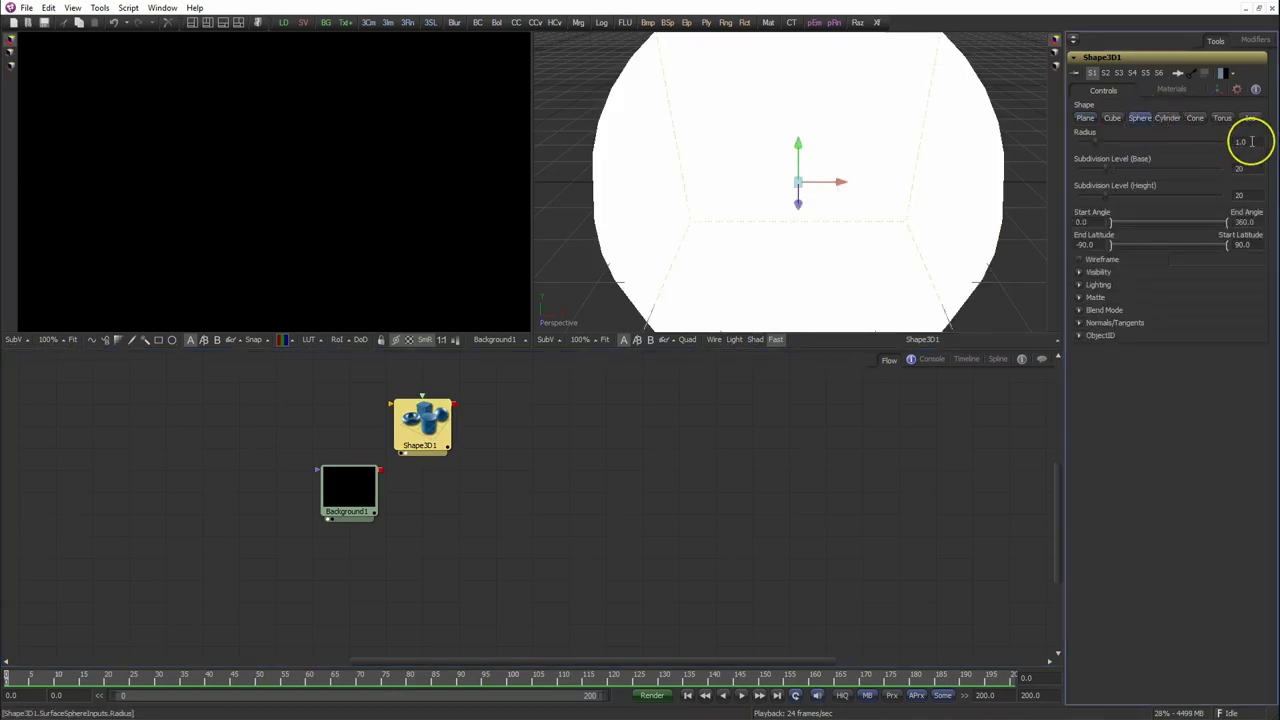
pyautogui.click(1251, 141)
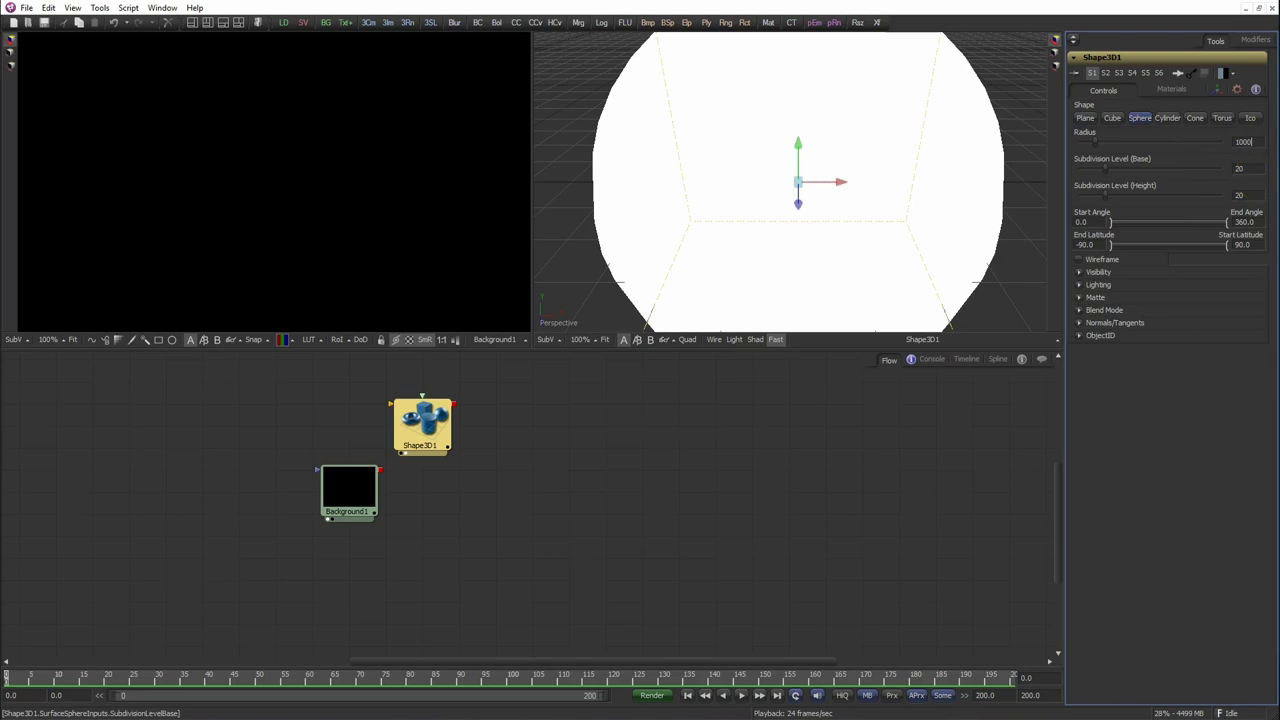
pyautogui.press('Tab')
pyautogui.click(604, 339)
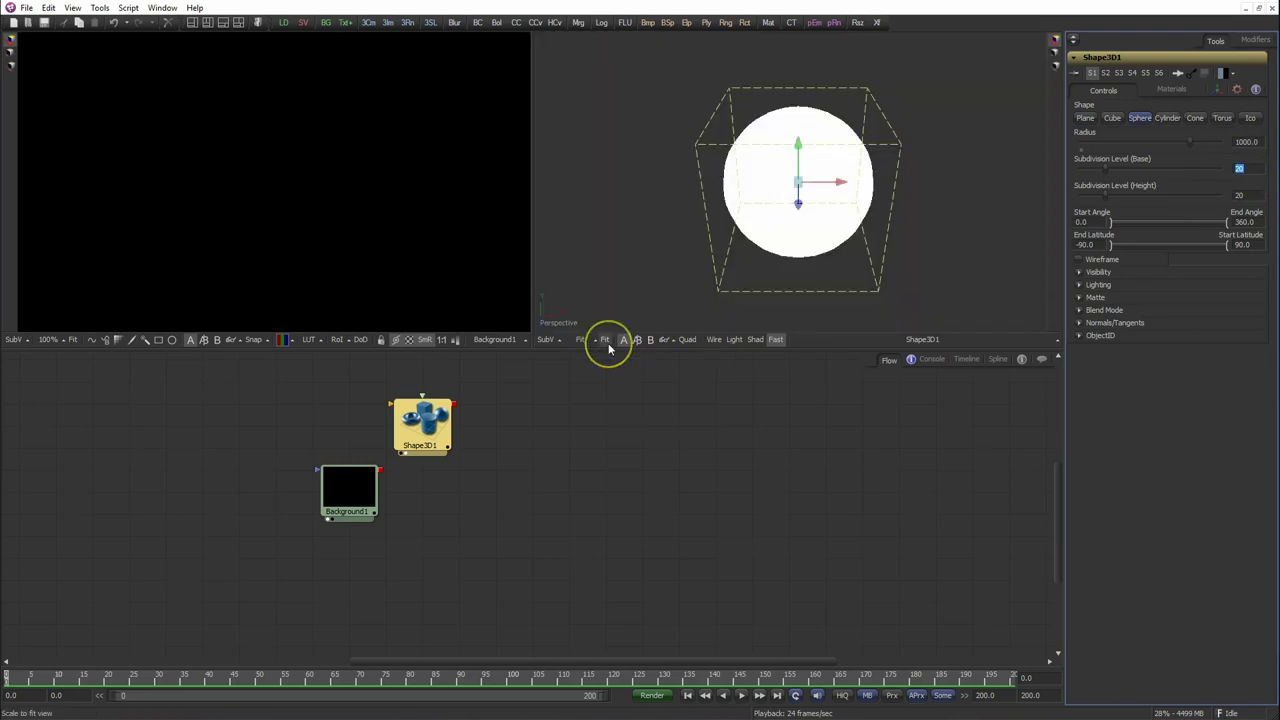
# Add a loader with texture earth.jpg and place it directly above Shape3D1.
pyautogui.click(284, 24)
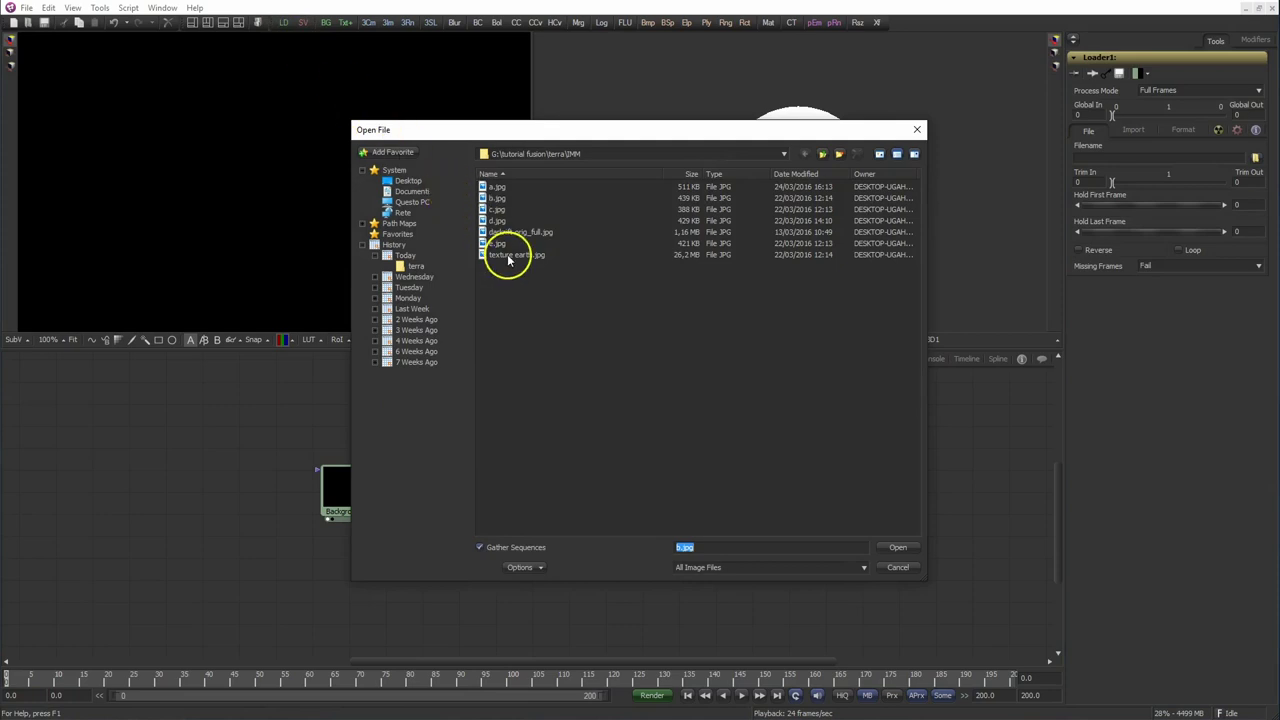
pyautogui.click(508, 257)
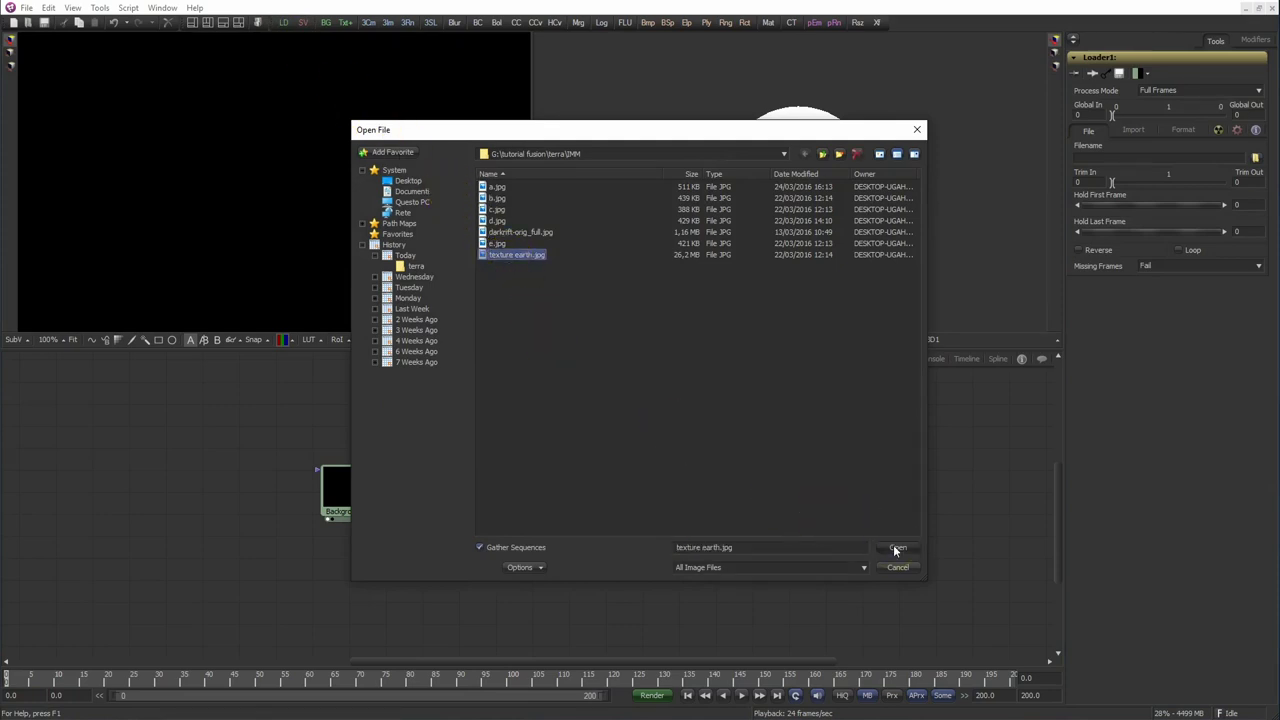
pyautogui.click(896, 549)
pyautogui.click(680, 497)
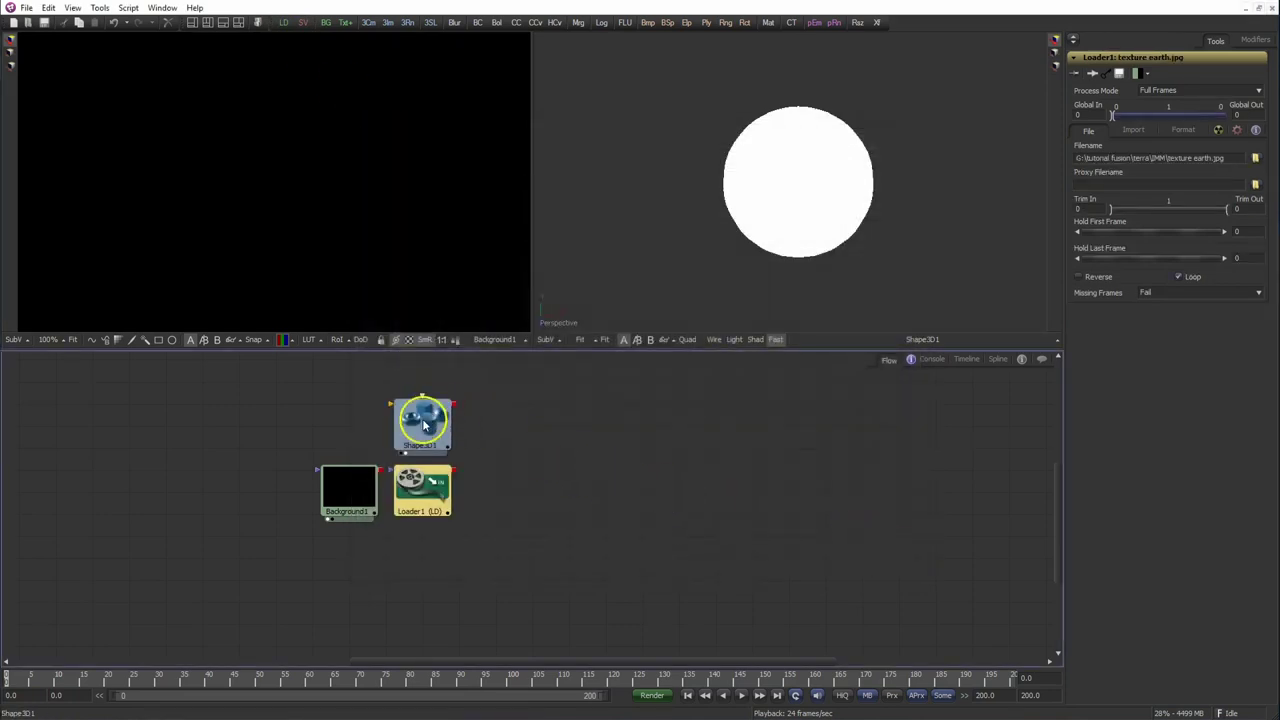
pyautogui.moveTo(430, 494); pyautogui.dragTo(504, 386)
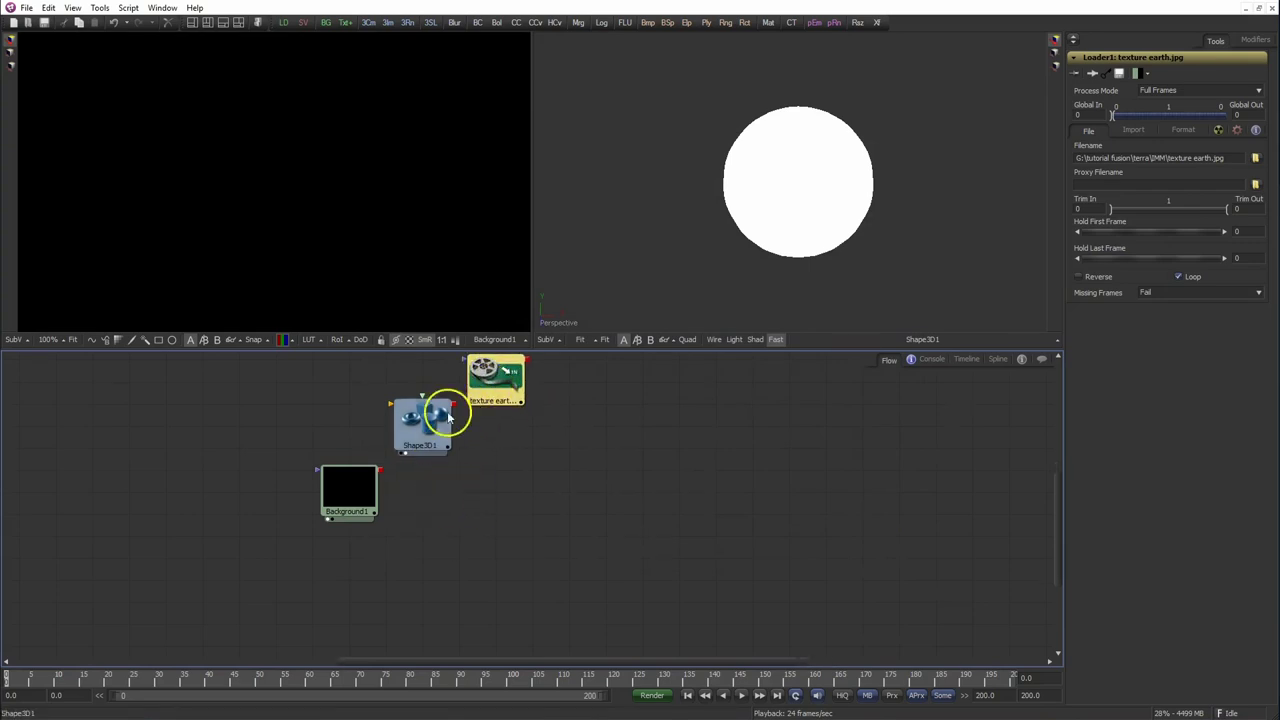
pyautogui.moveTo(440, 416); pyautogui.dragTo(503, 452)
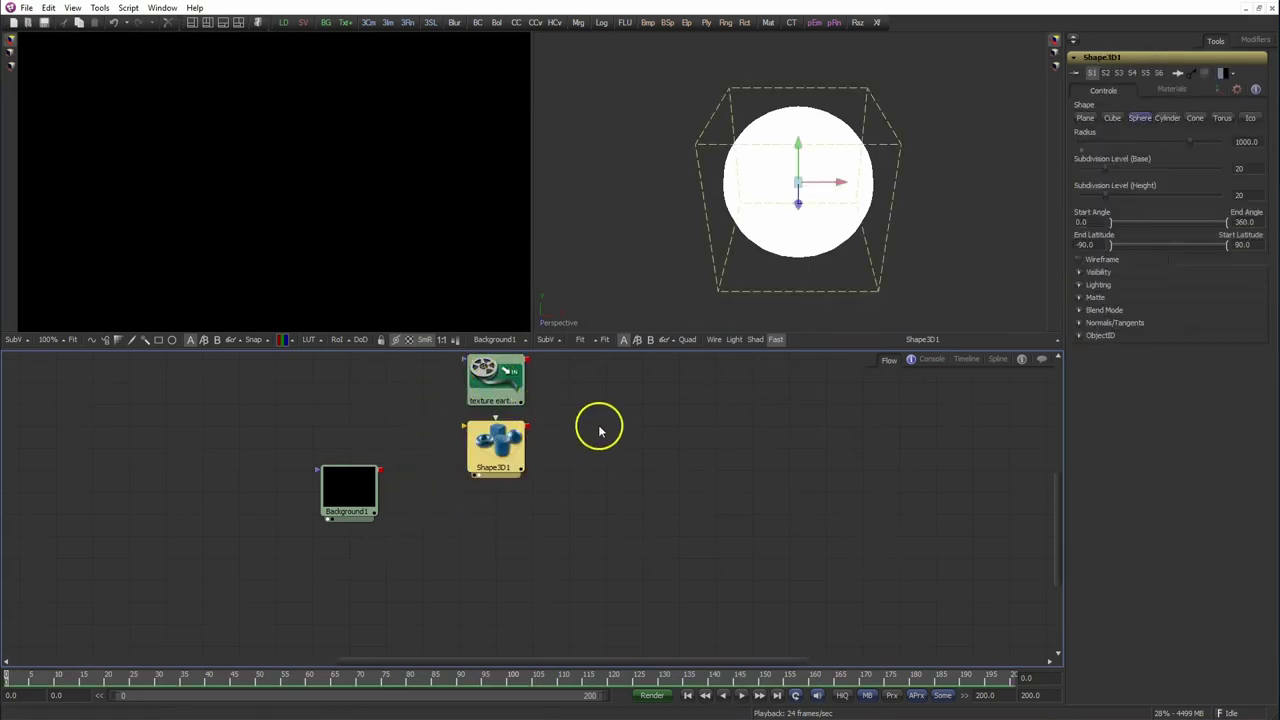
# View the earth texture fitted in the left viewer and connect it to Shape3D1's material input.
pyautogui.scroll(1, 610, 450)
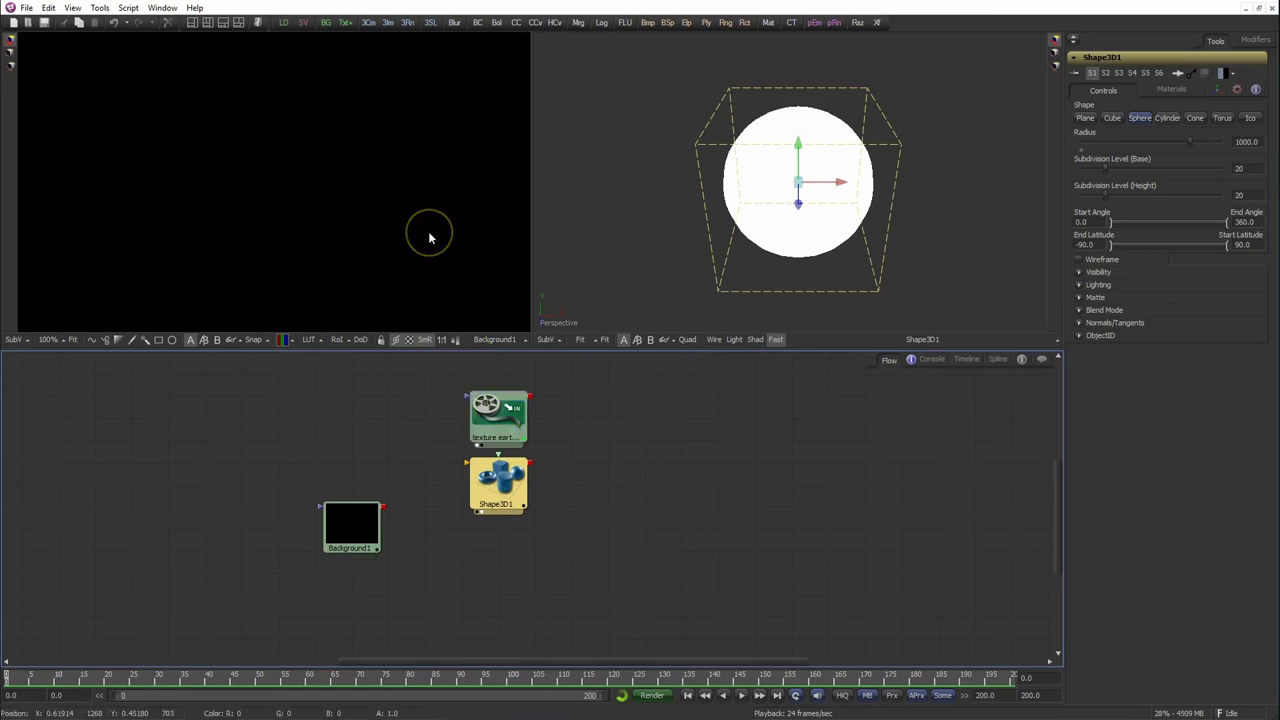
pyautogui.moveTo(500, 428); pyautogui.dragTo(429, 234)
pyautogui.click(73, 341)
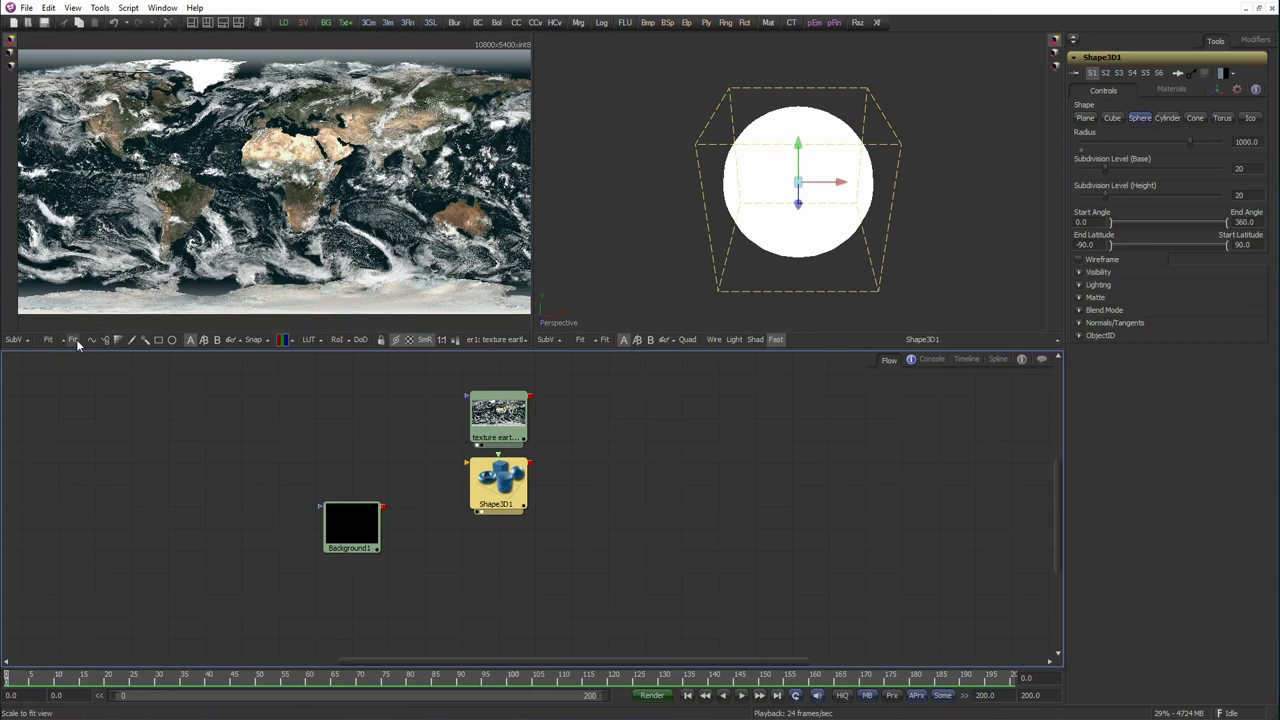
pyautogui.moveTo(144, 375)
pyautogui.mouseDown()
pyautogui.moveTo(522, 436)
pyautogui.moveTo(497, 485)
pyautogui.mouseUp()
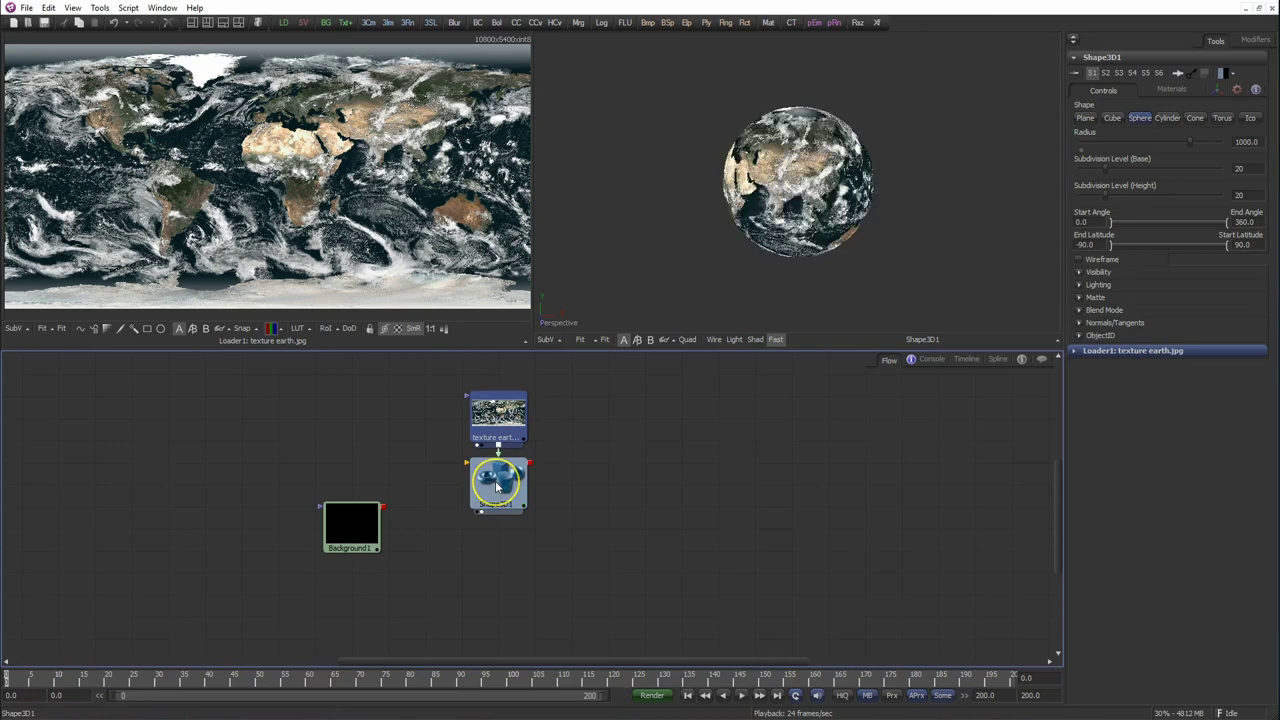
pyautogui.click(497, 485)
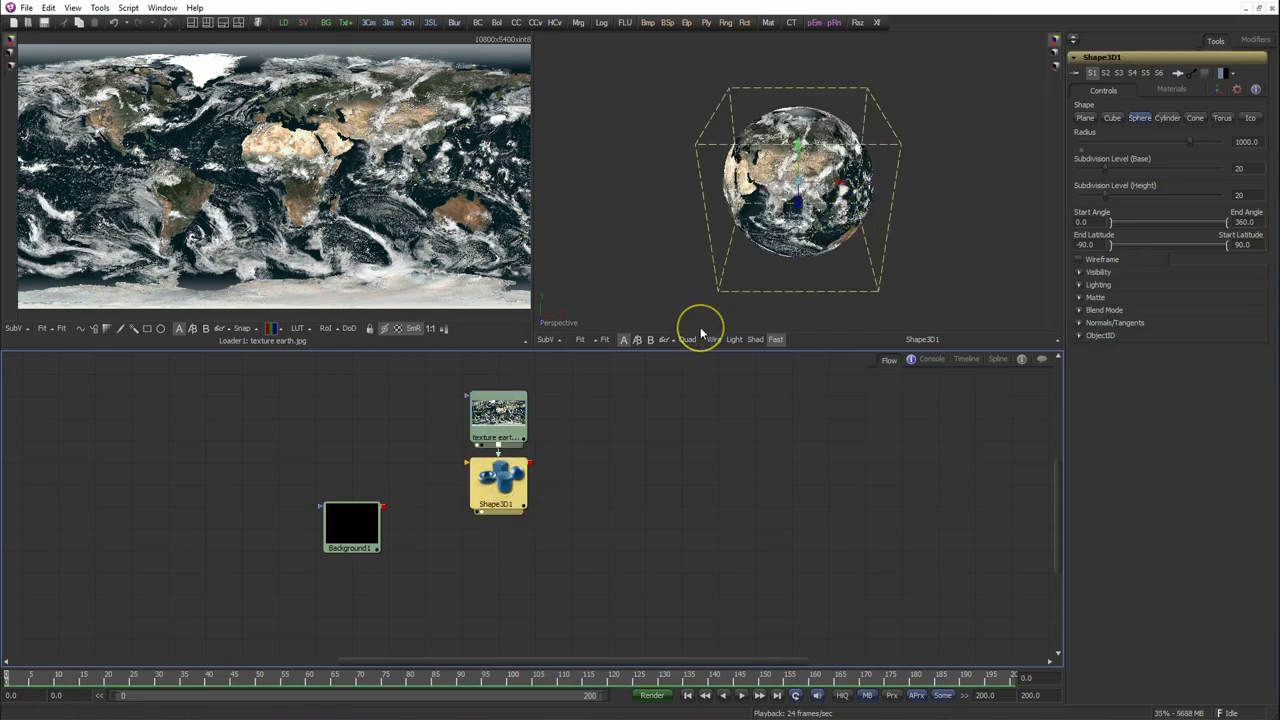
# Add a Merge3D1 node beneath the sphere and feed Shape3D1 into it.
pyautogui.moveTo(329, 536); pyautogui.dragTo(329, 580)
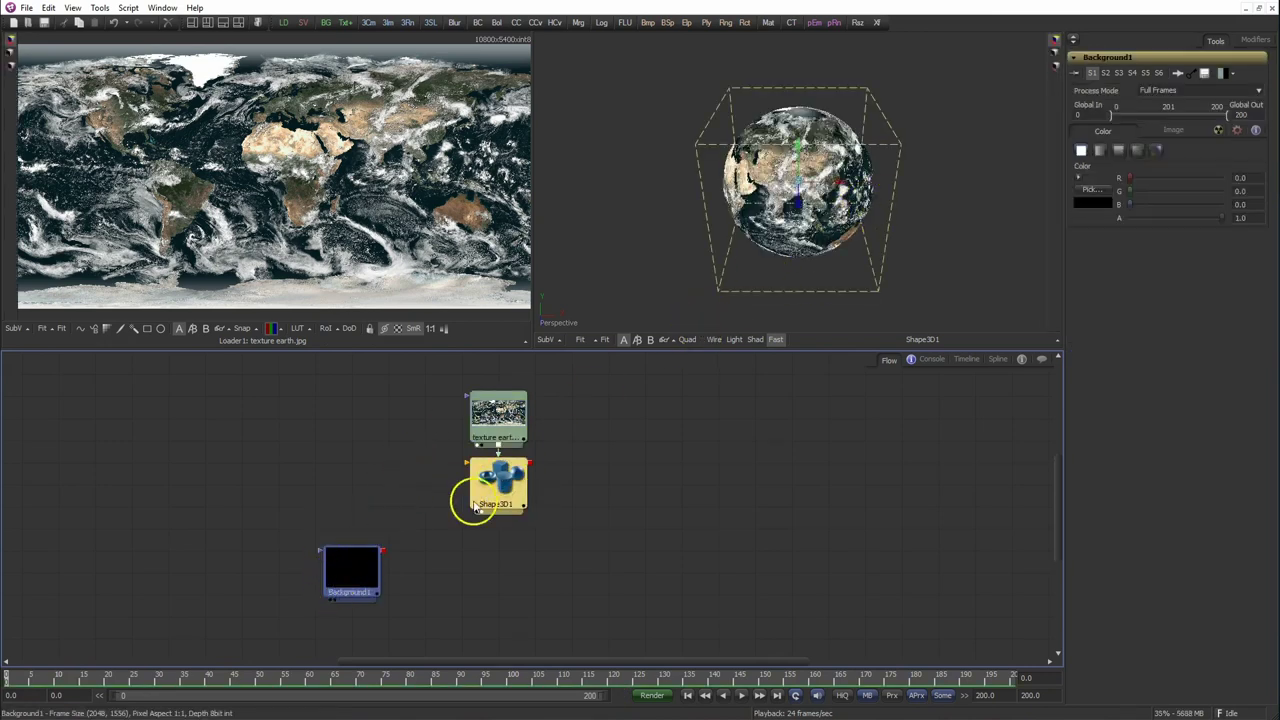
pyautogui.hotkey('ctrl', 'space')
pyautogui.write('m')
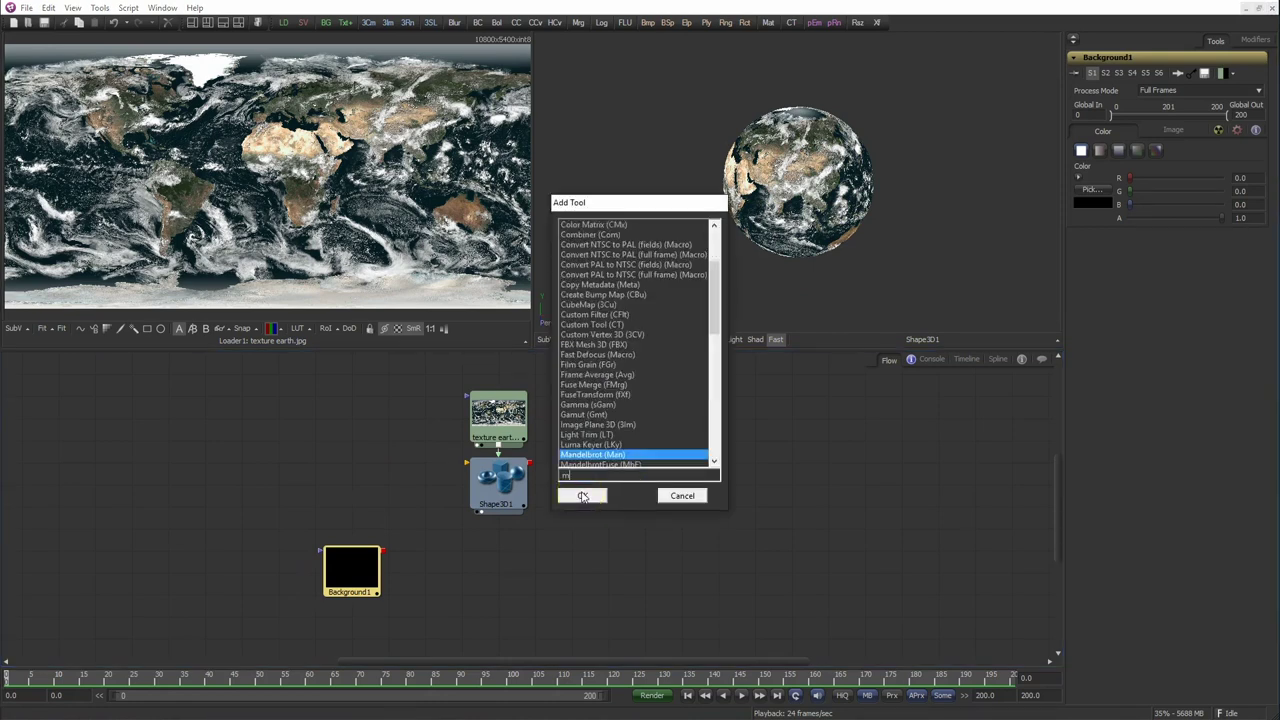
pyautogui.write('er')
pyautogui.click(576, 264)
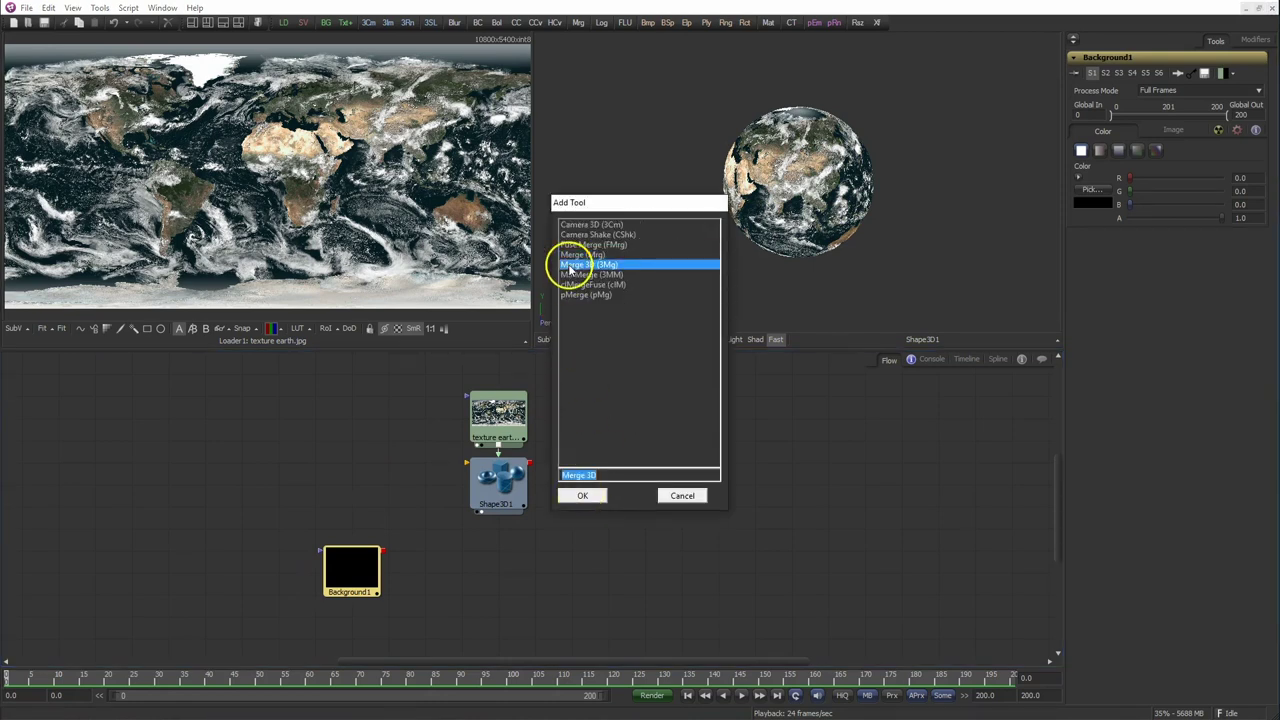
pyautogui.click(580, 495)
pyautogui.moveTo(429, 573); pyautogui.dragTo(500, 548)
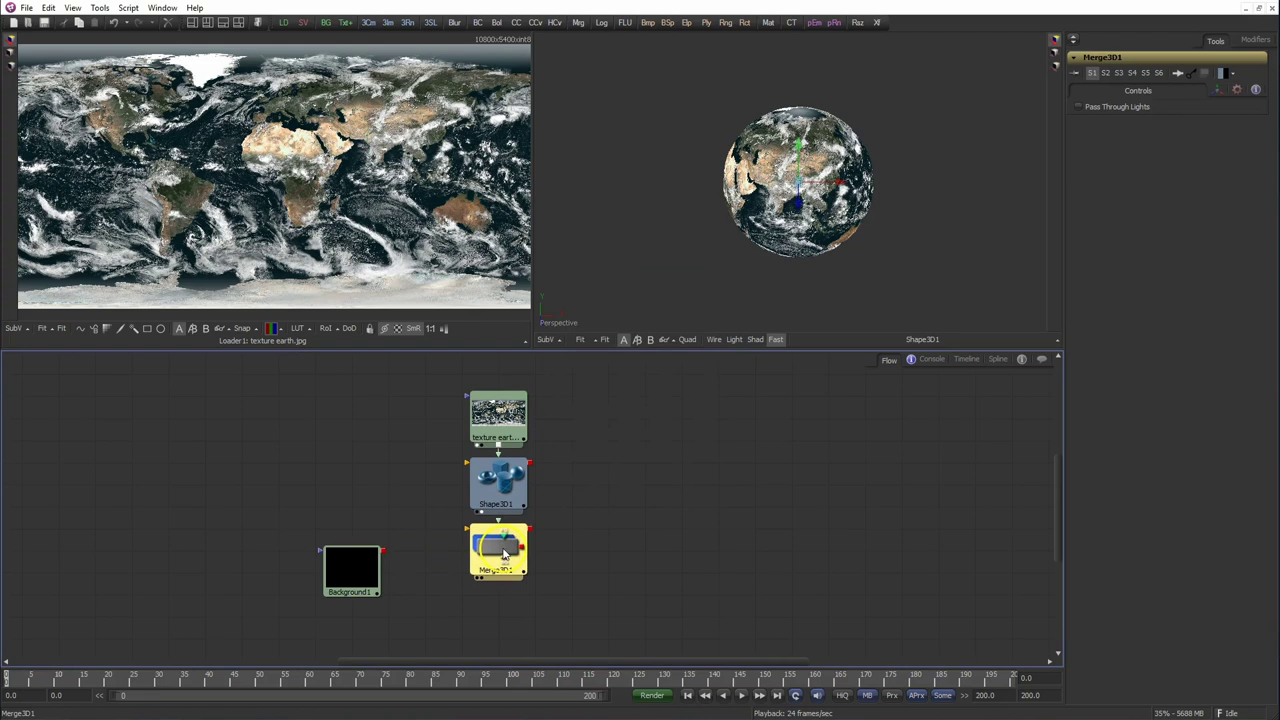
pyautogui.moveTo(530, 463); pyautogui.dragTo(500, 548)
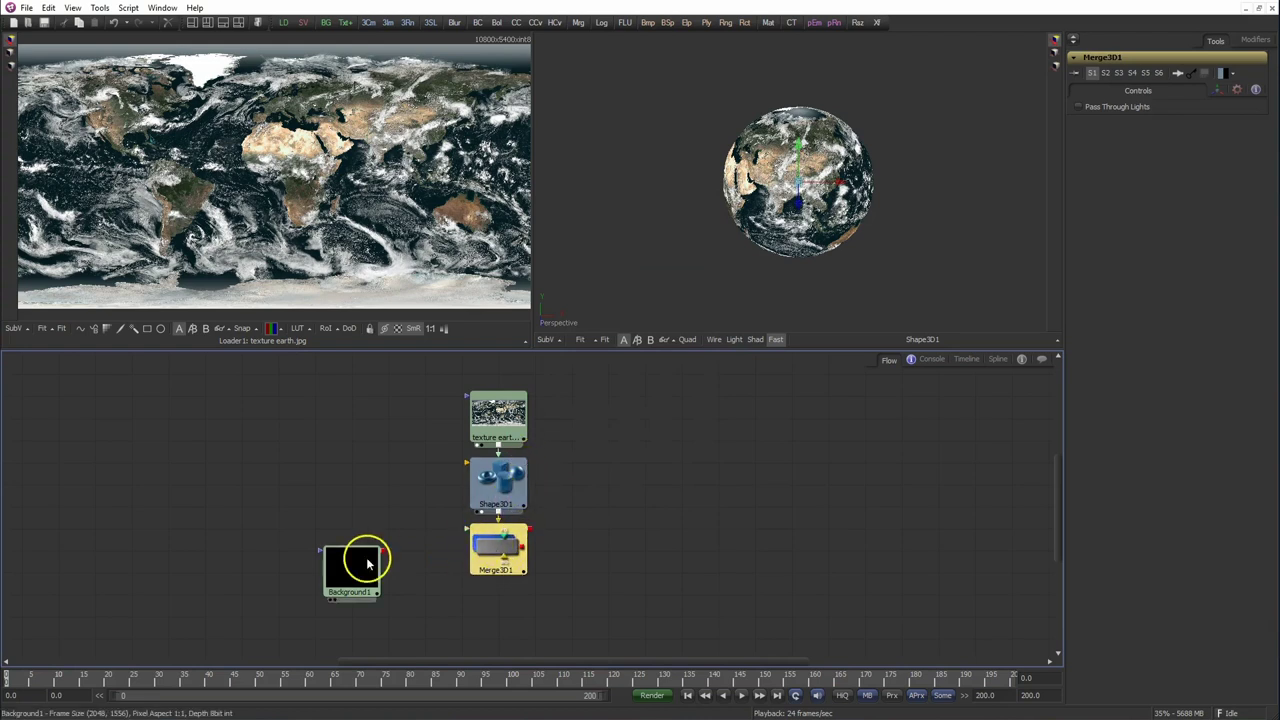
pyautogui.moveTo(356, 560); pyautogui.dragTo(393, 594)
# Add a Camera3D1 node beside the merge and connect it into Merge3D1.
pyautogui.hotkey('ctrl', 'space')
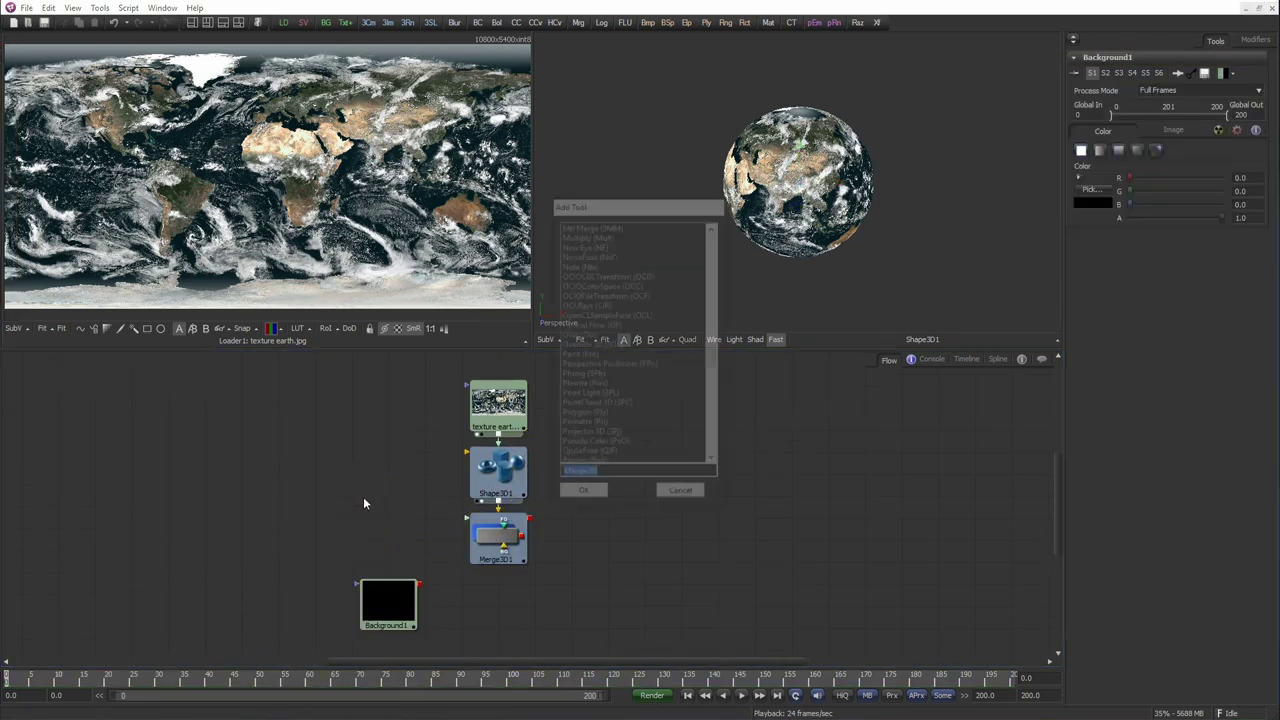
pyautogui.write('camer')
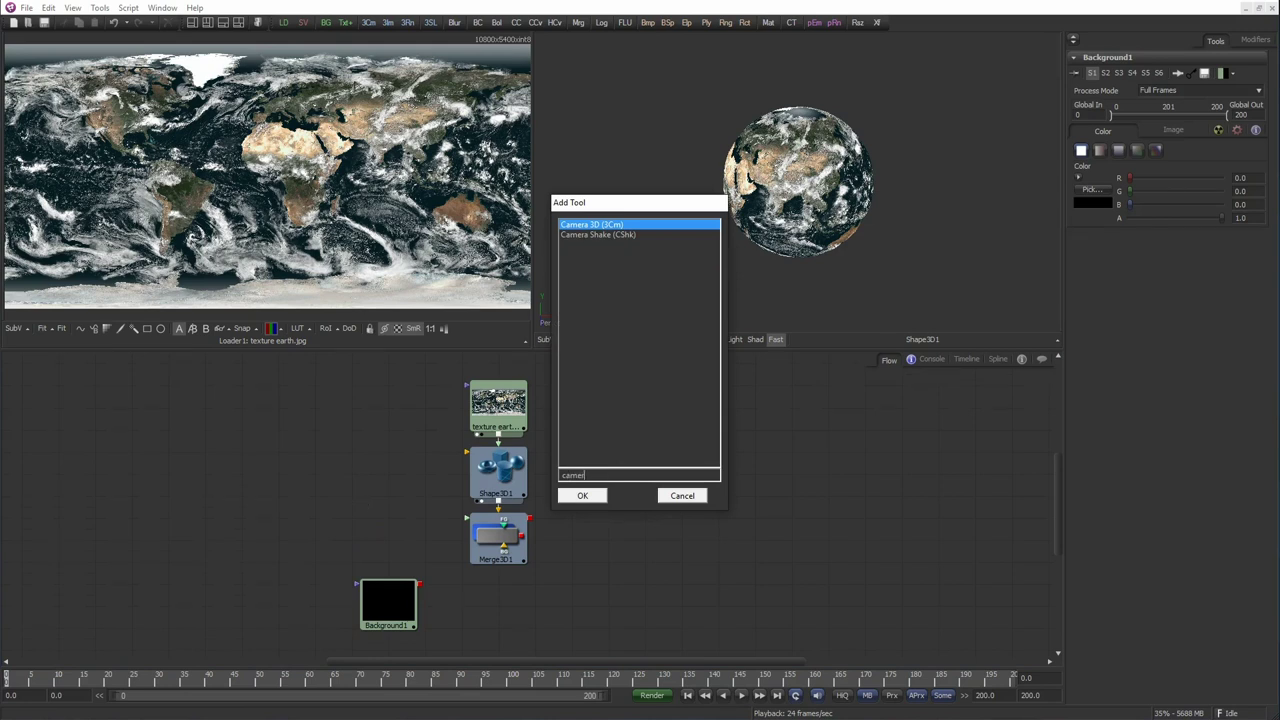
pyautogui.click(583, 497)
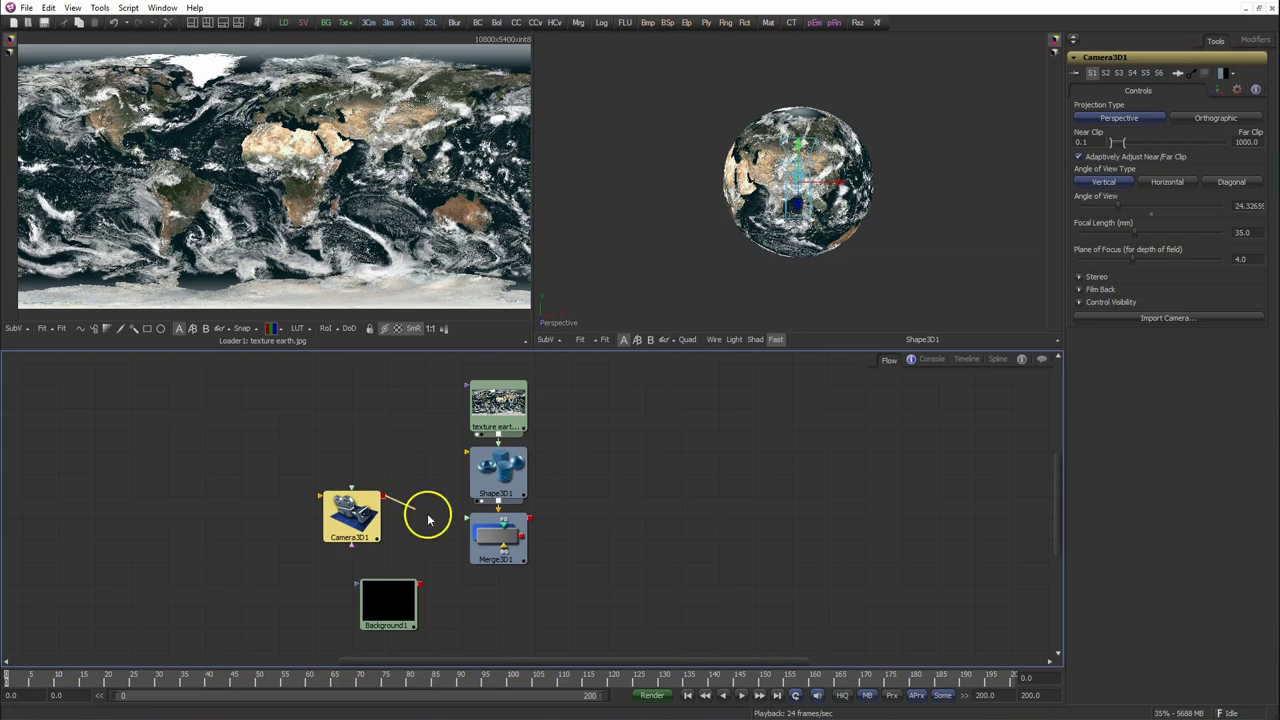
pyautogui.moveTo(387, 503); pyautogui.dragTo(498, 537)
pyautogui.moveTo(351, 515); pyautogui.dragTo(389, 538)
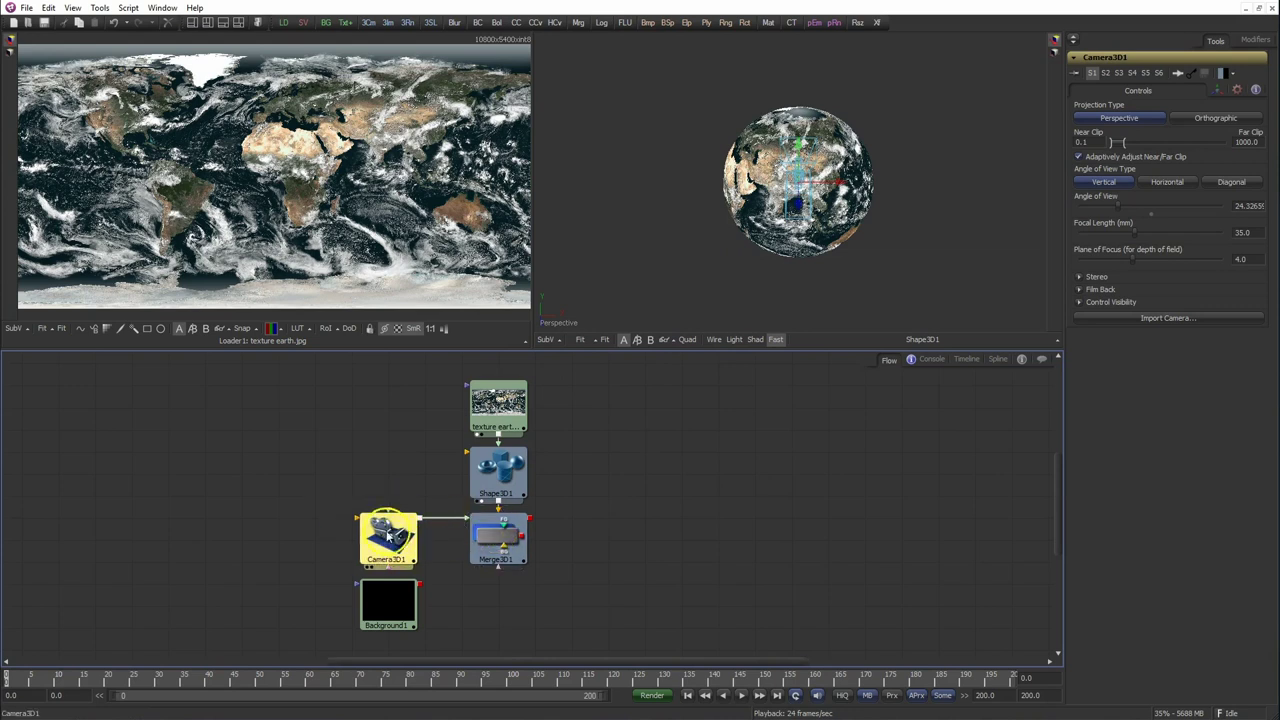
pyautogui.click(393, 604)
# Show Merge3D1 in the right viewer, orbit to face Africa, and re-centre the globe.
pyautogui.moveTo(515, 508); pyautogui.dragTo(805, 234)
pyautogui.scroll(2, 862, 245)
pyautogui.moveTo(883, 246); pyautogui.dragTo(1158, 160)
pyautogui.rightClick(1158, 160)
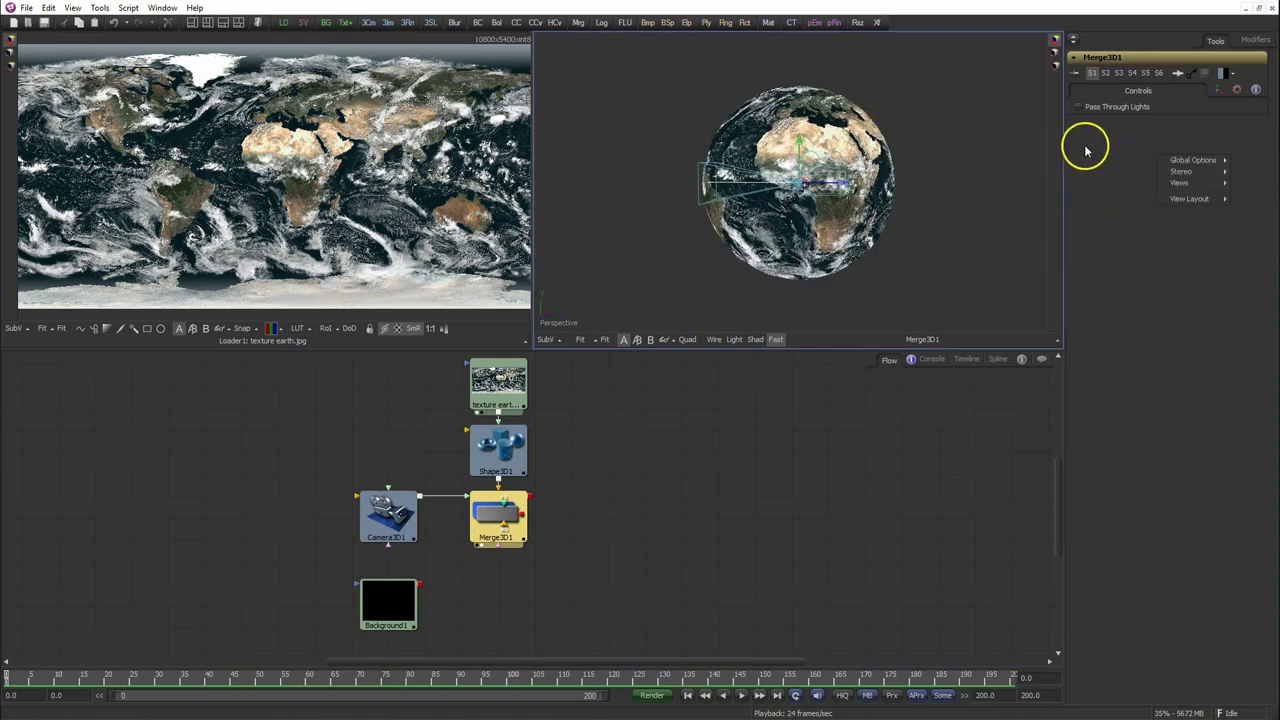
pyautogui.moveTo(840, 183); pyautogui.dragTo(892, 188)
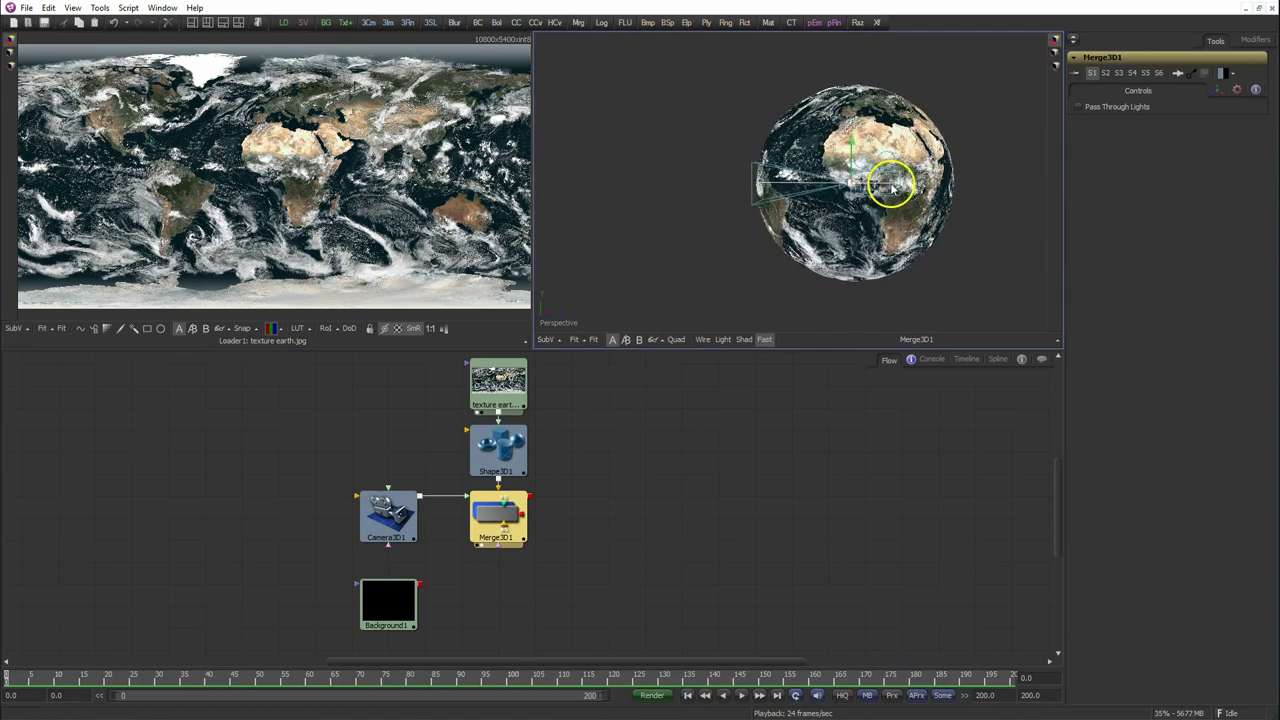
pyautogui.hotkey('ctrl', 'f')
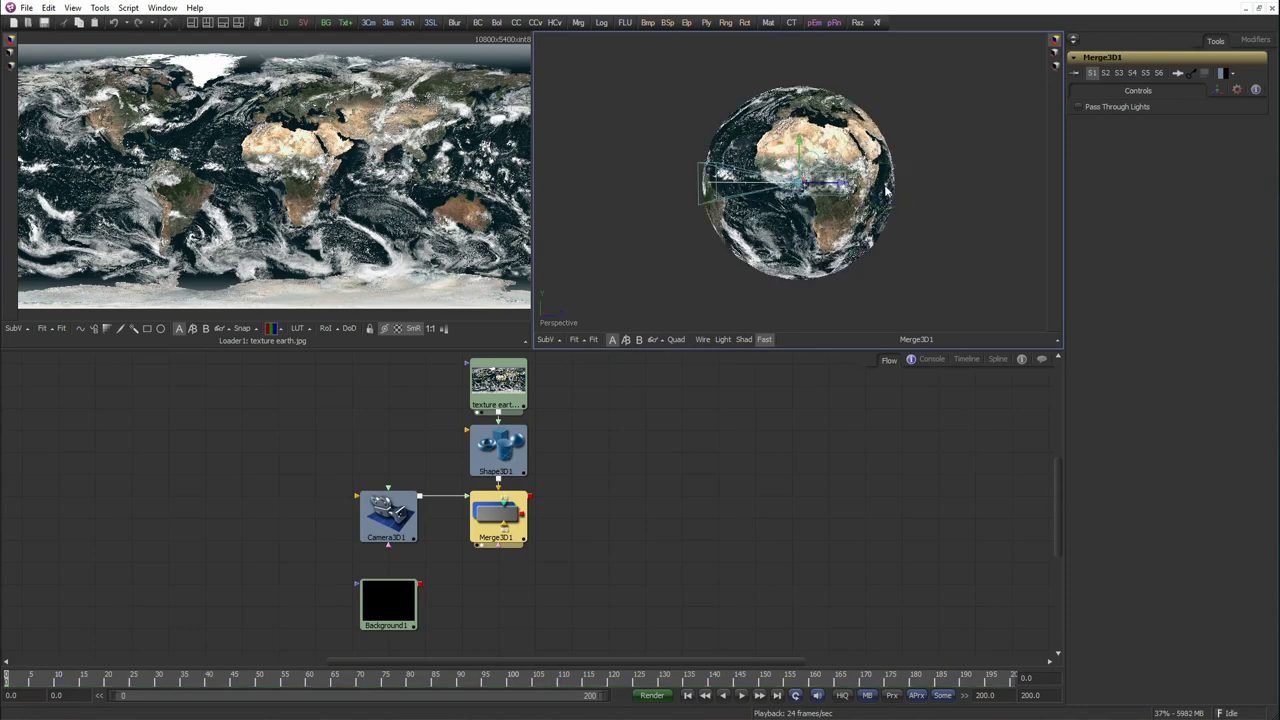
# Move Camera3D1 to the right of the globe and look through it in the left viewer.
pyautogui.click(389, 520)
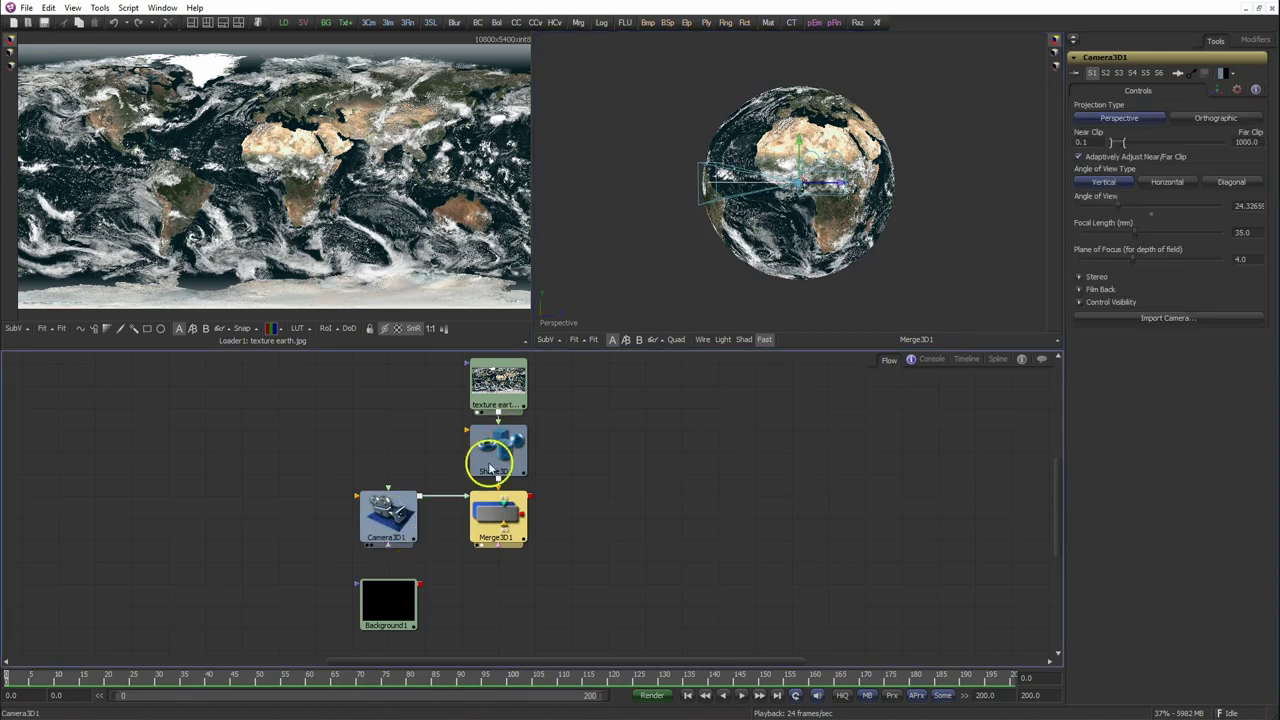
pyautogui.moveTo(884, 192); pyautogui.dragTo(1053, 203)
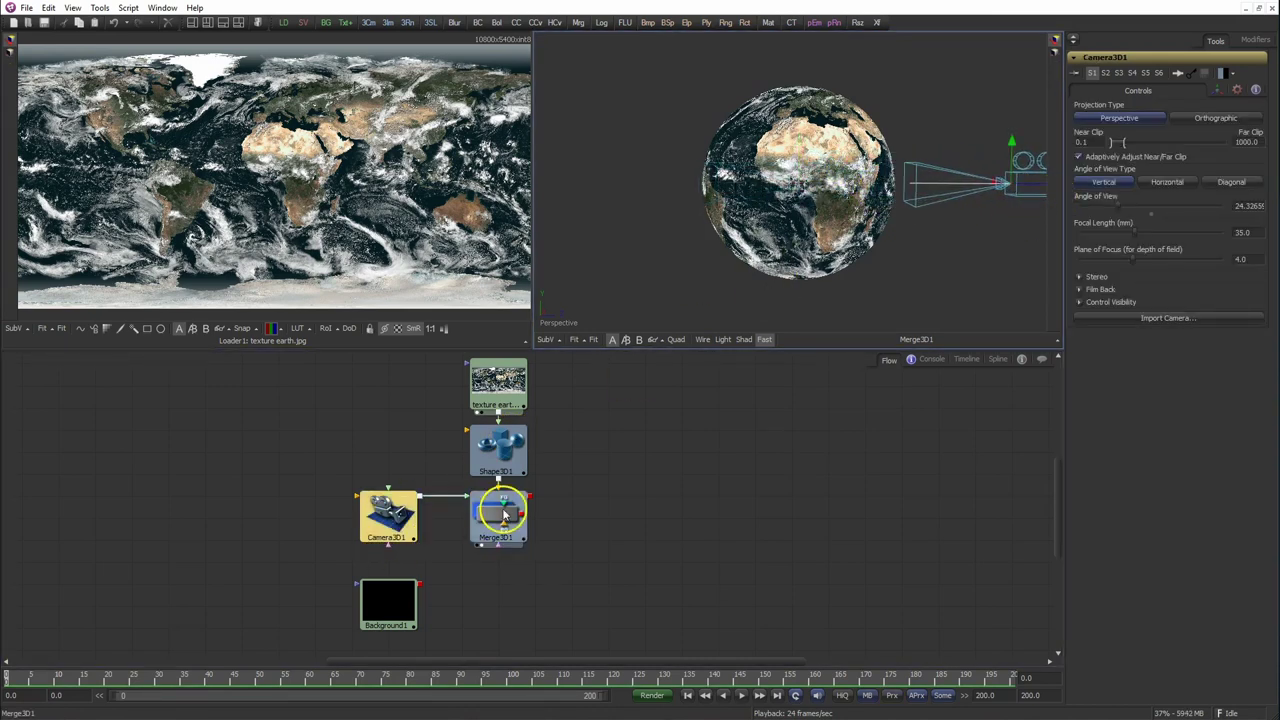
pyautogui.moveTo(503, 513); pyautogui.dragTo(371, 289)
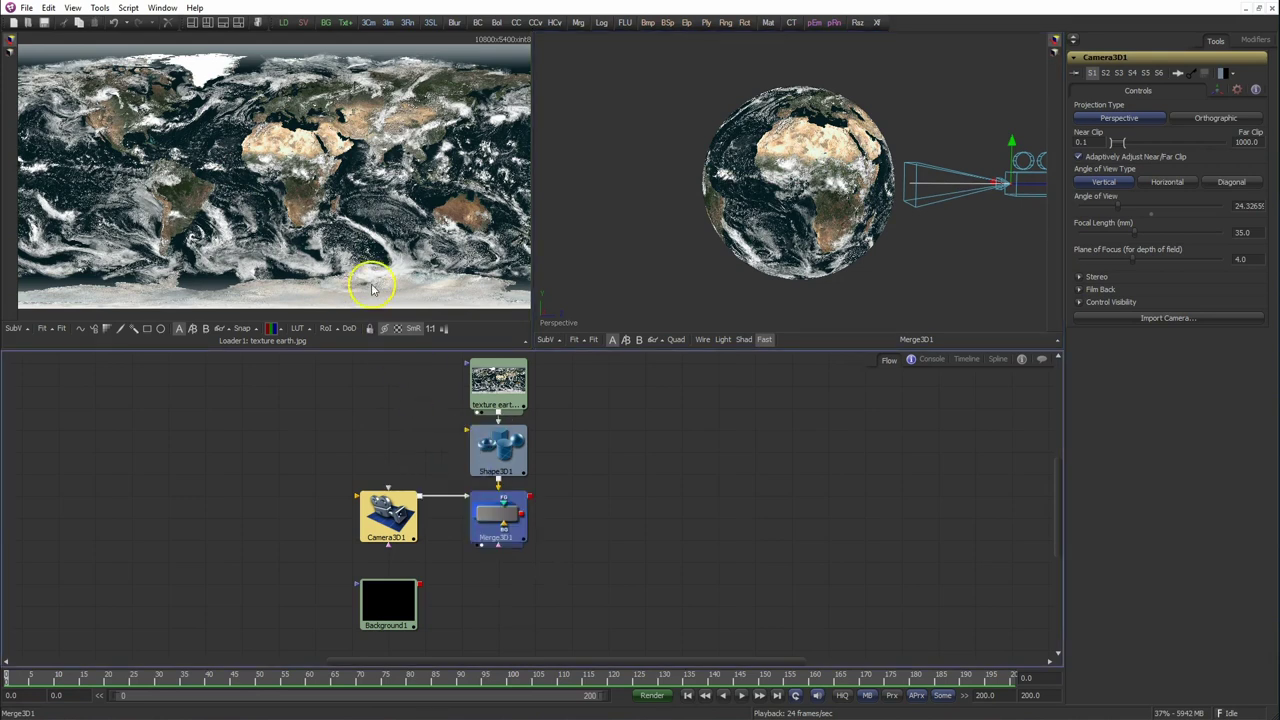
pyautogui.rightClick(262, 126)
pyautogui.moveTo(306, 215)
pyautogui.click(380, 214)
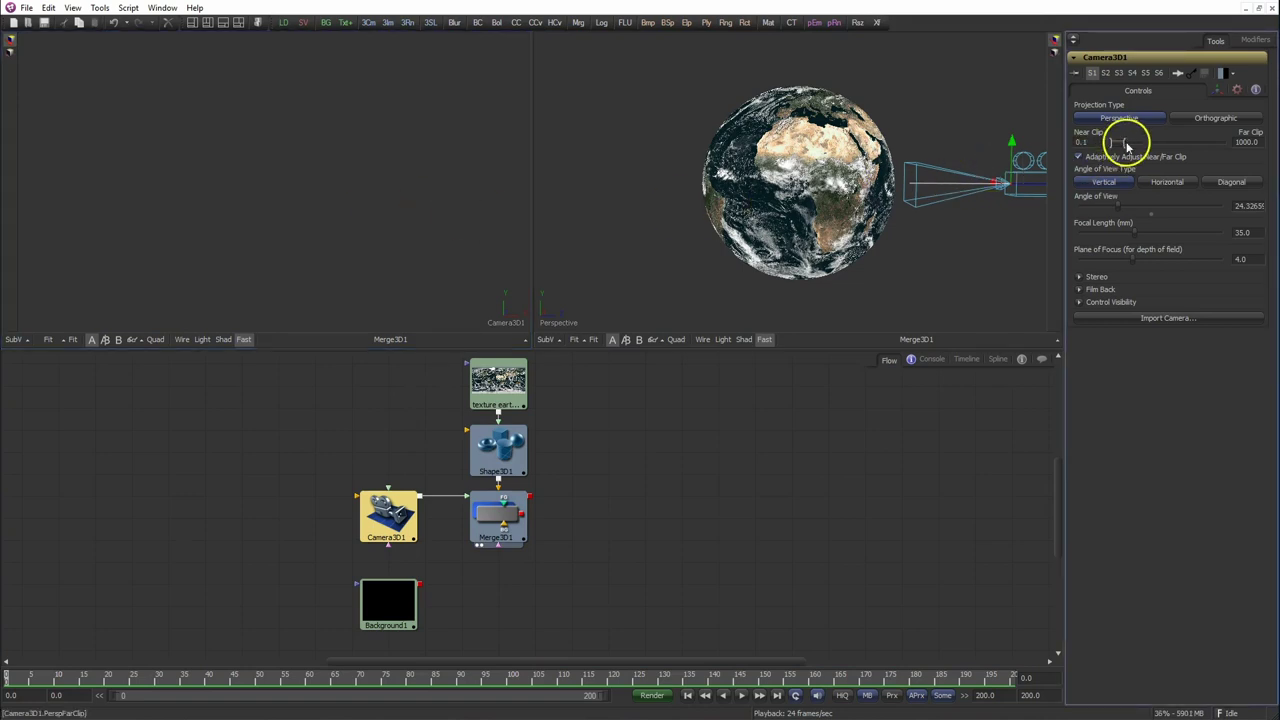
# Raise Far Clip to 10000 and pull the camera back to frame the whole globe.
pyautogui.moveTo(1125, 145); pyautogui.dragTo(1235, 148)
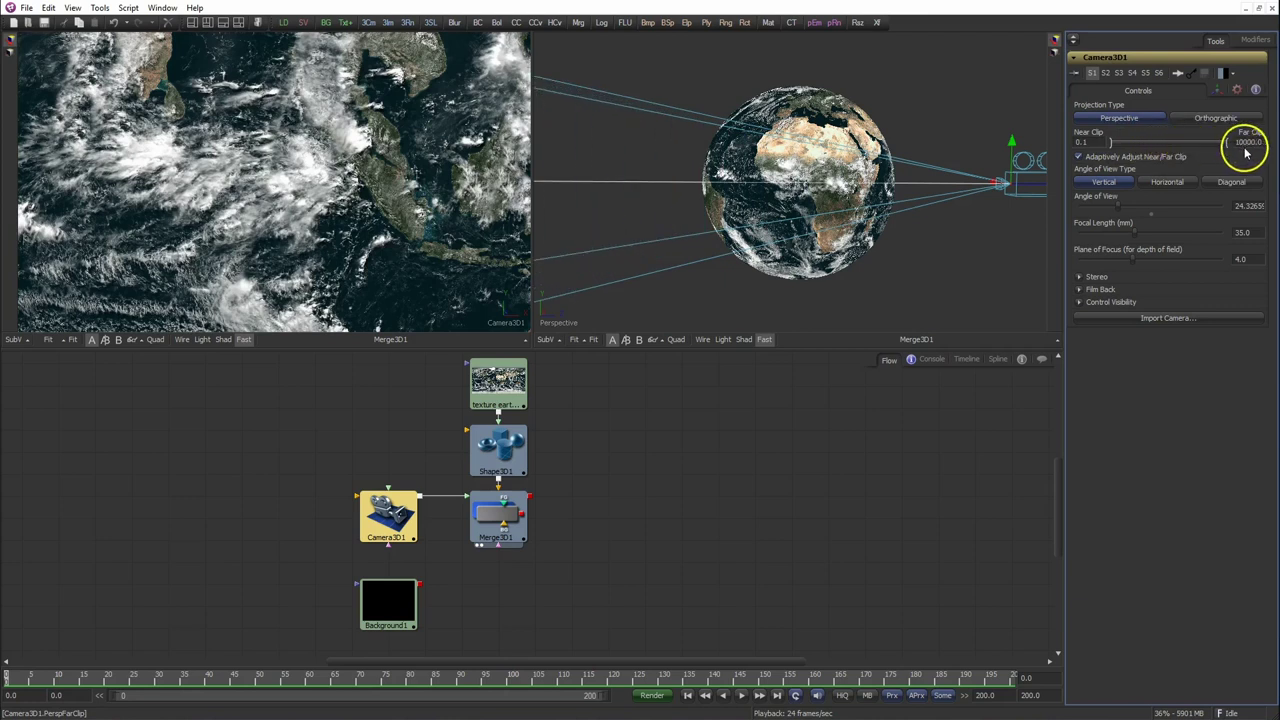
pyautogui.moveTo(1051, 186); pyautogui.dragTo(880, 215)
pyautogui.moveTo(951, 185); pyautogui.dragTo(1216, 237)
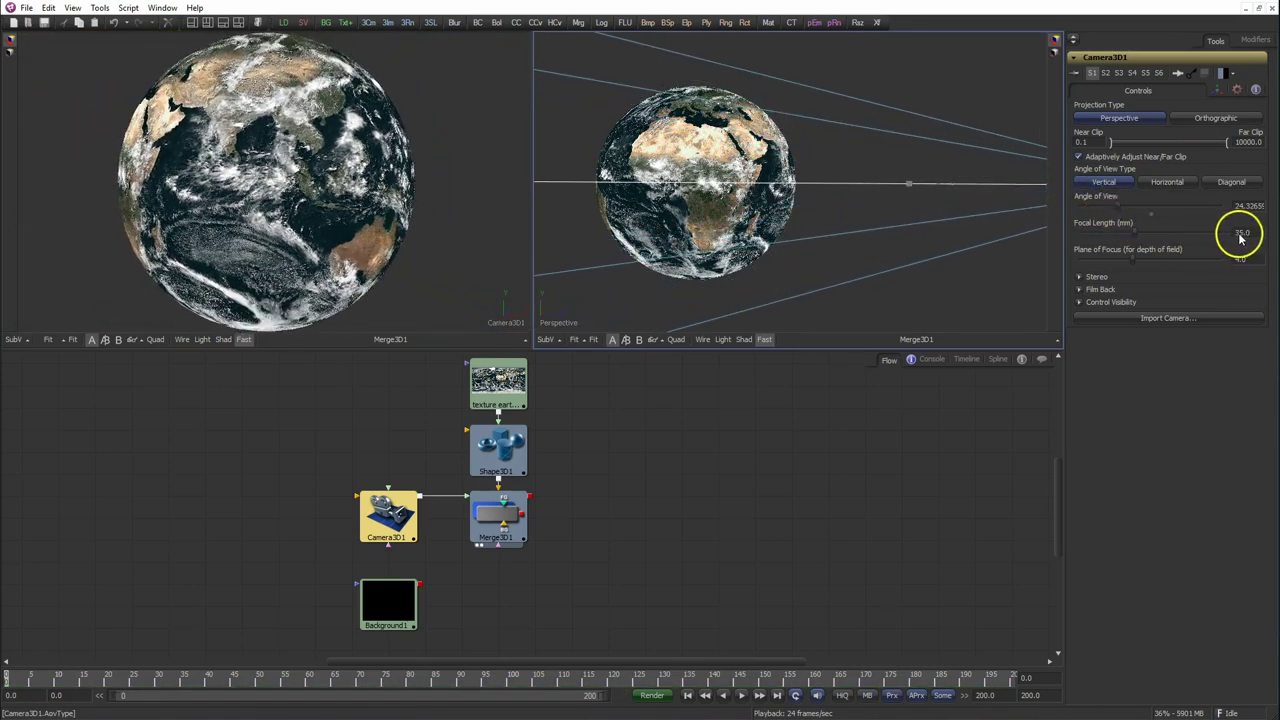
pyautogui.scroll(-2, 877, 220)
pyautogui.scroll(-2, 812, 237)
pyautogui.moveTo(812, 237)
pyautogui.mouseDown()
pyautogui.moveTo(737, 263)
pyautogui.moveTo(674, 240)
pyautogui.mouseUp()
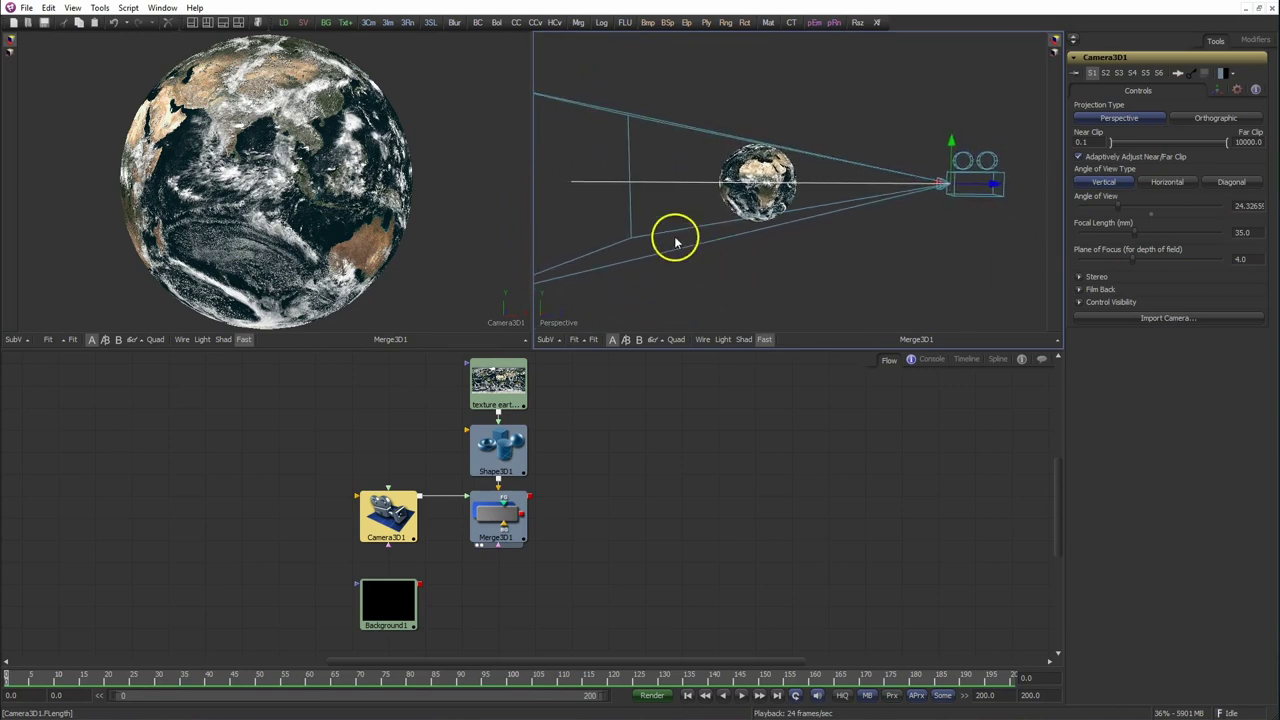
# Turn on the framing guides in the camera view.
pyautogui.rightClick(210, 206)
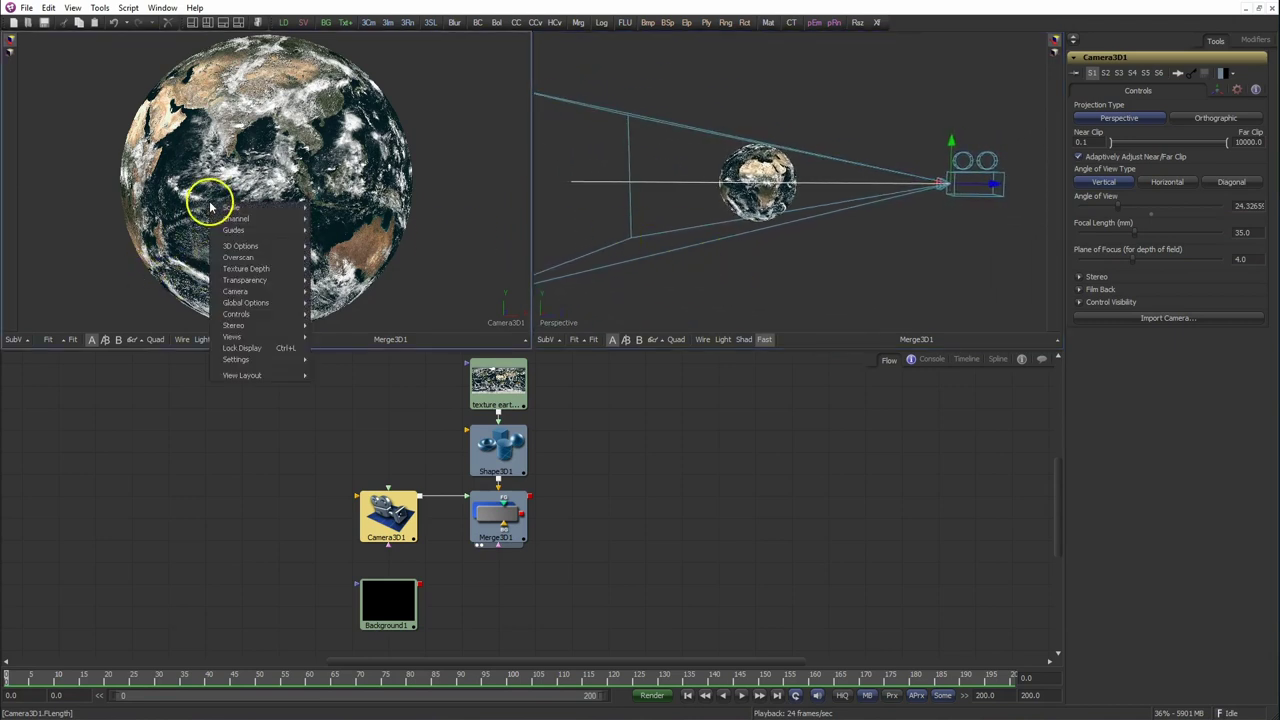
pyautogui.moveTo(248, 229)
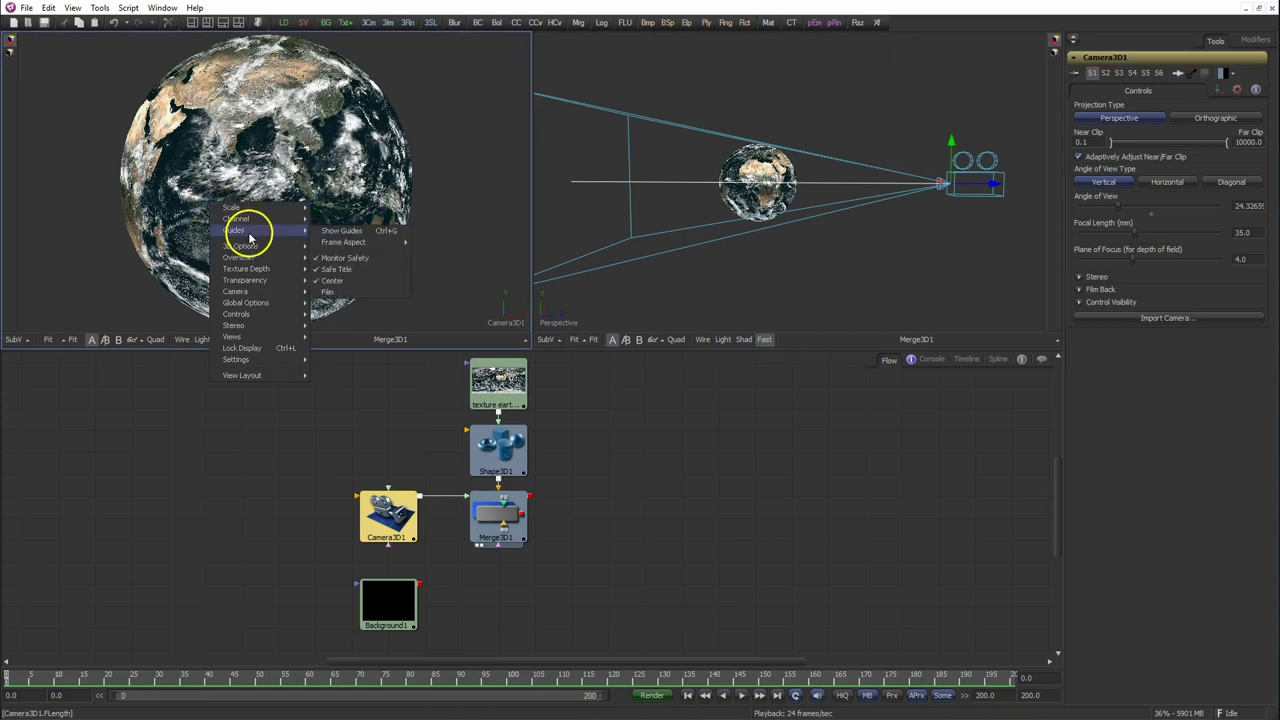
pyautogui.click(350, 234)
# Set Shape3D1's rotation order to YXZ and raise X rotation so Europe and Africa face the camera.
pyautogui.click(400, 606)
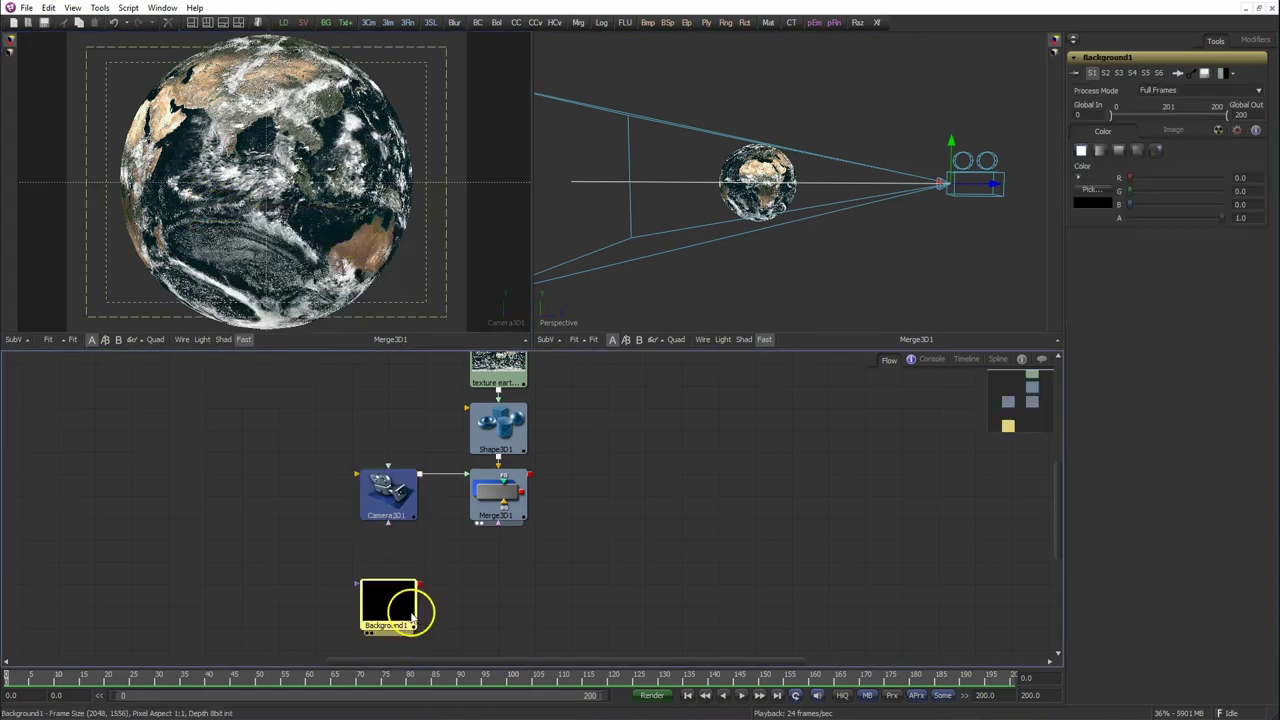
pyautogui.click(487, 425)
pyautogui.click(1222, 90)
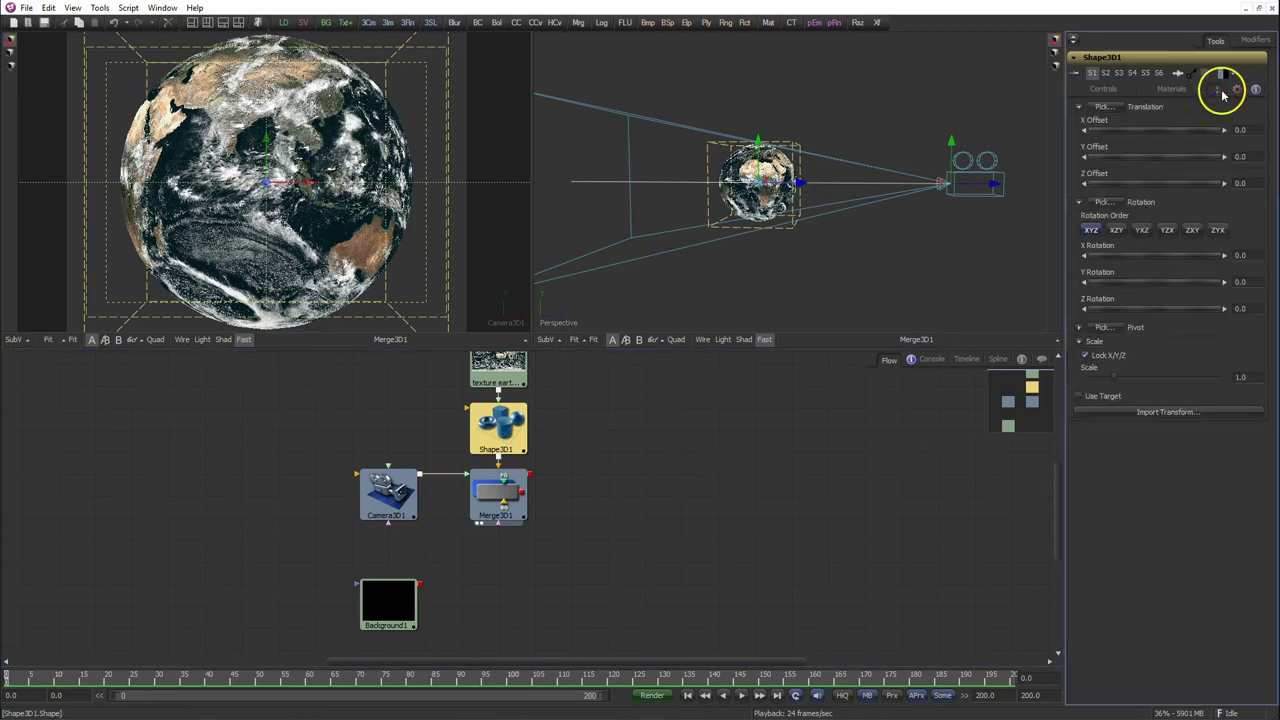
pyautogui.click(1142, 232)
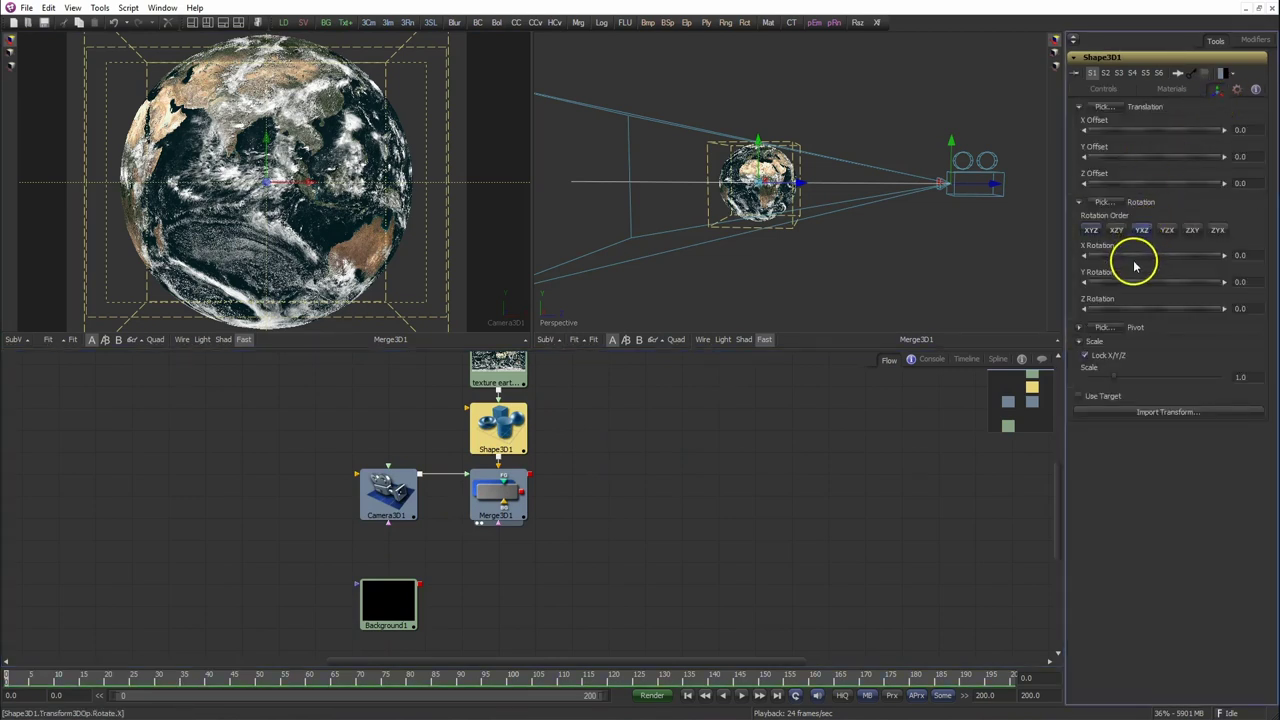
pyautogui.moveTo(1128, 258)
pyautogui.mouseDown()
pyautogui.moveTo(1183, 257)
pyautogui.moveTo(1164, 288)
pyautogui.moveTo(1159, 263)
pyautogui.mouseUp()
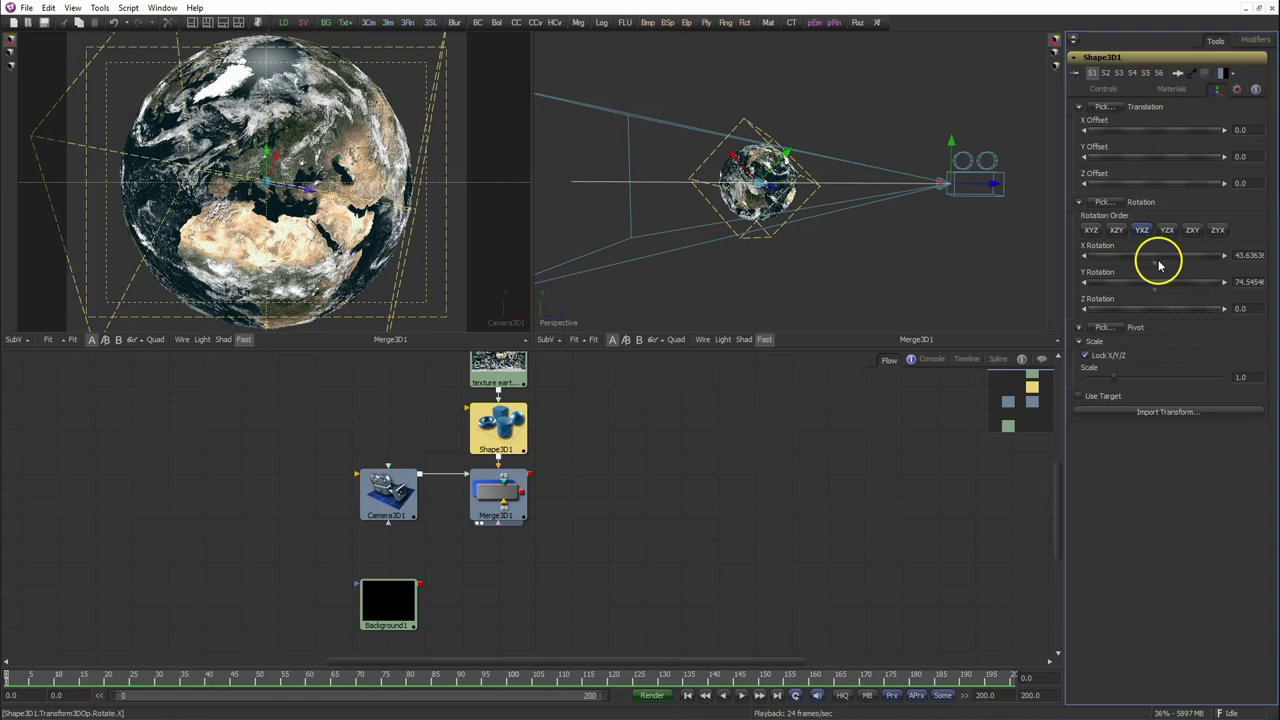
pyautogui.moveTo(960, 234)
pyautogui.mouseDown()
pyautogui.moveTo(918, 230)
pyautogui.moveTo(935, 224)
pyautogui.mouseUp()
# Enable Use Target on the sphere with a Z Target Position of 1000.
pyautogui.click(1079, 396)
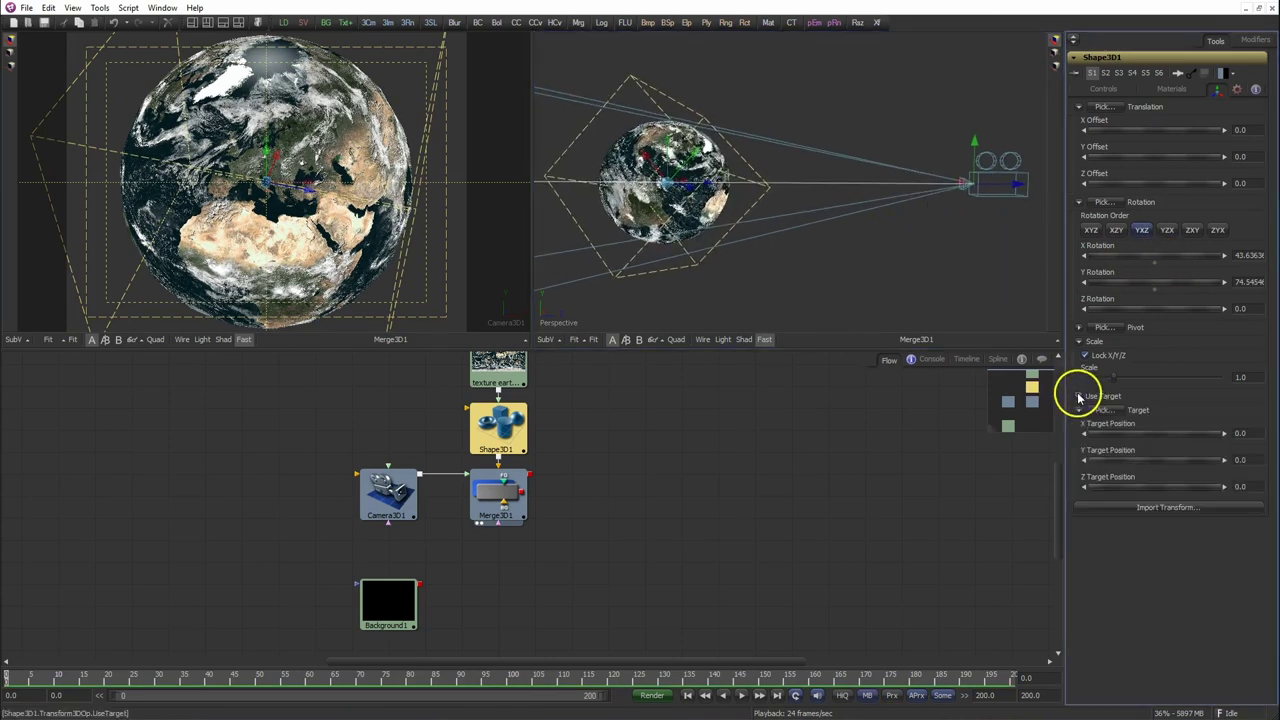
pyautogui.click(1240, 486)
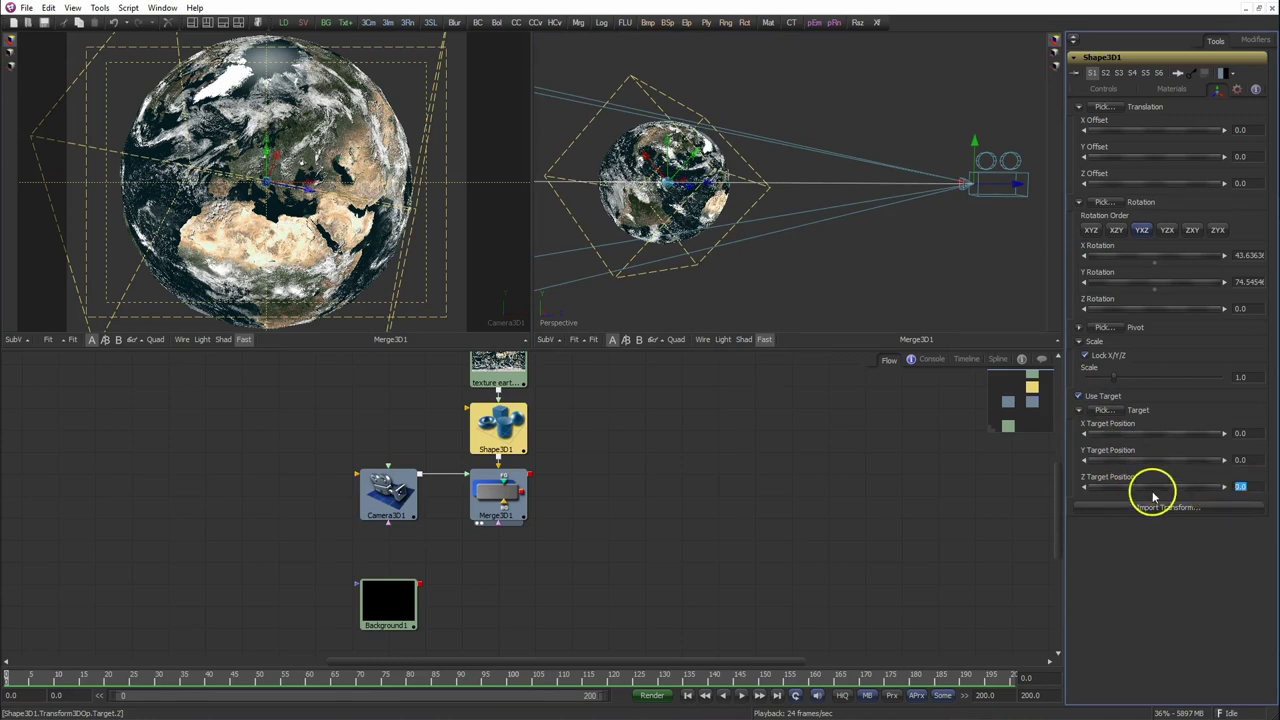
pyautogui.write('1000')
pyautogui.press('Tab')
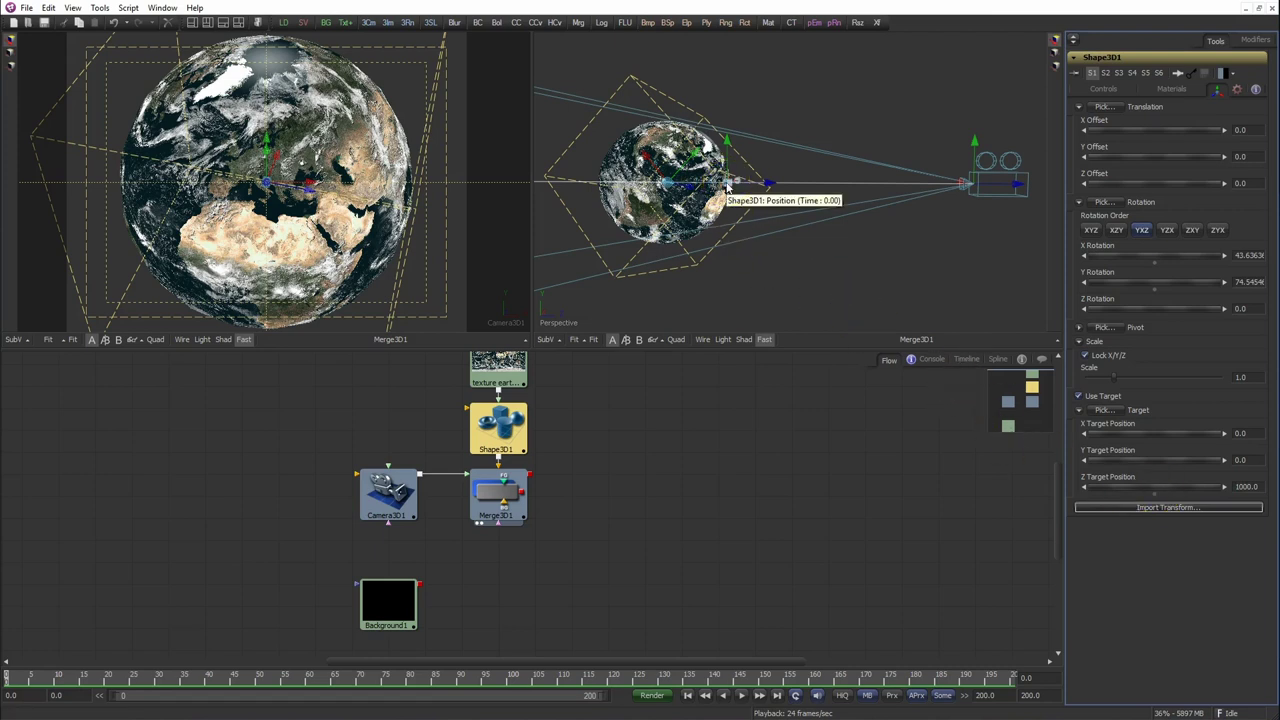
pyautogui.click(720, 194)
pyautogui.hotkey('ctrl', 'space')
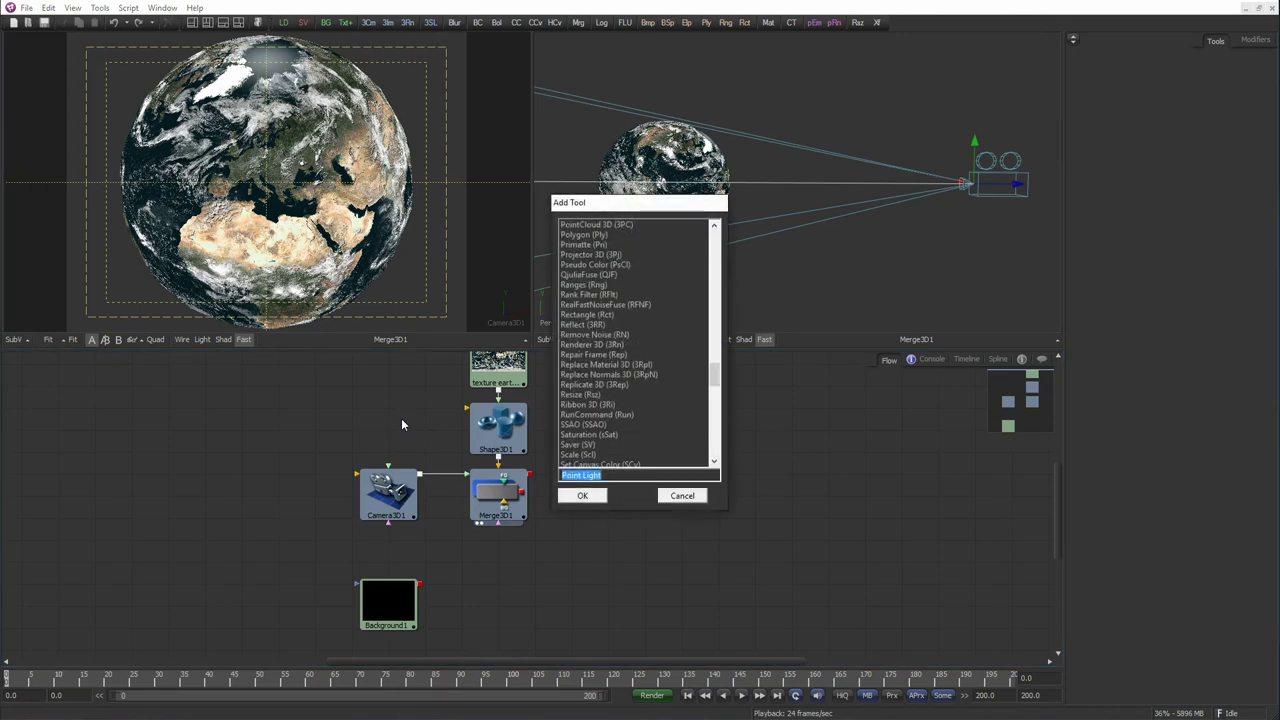
# Add a PointLight1 node and connect it into Merge3D1.
pyautogui.write('ligh')
pyautogui.click(565, 303)
pyautogui.click(592, 266)
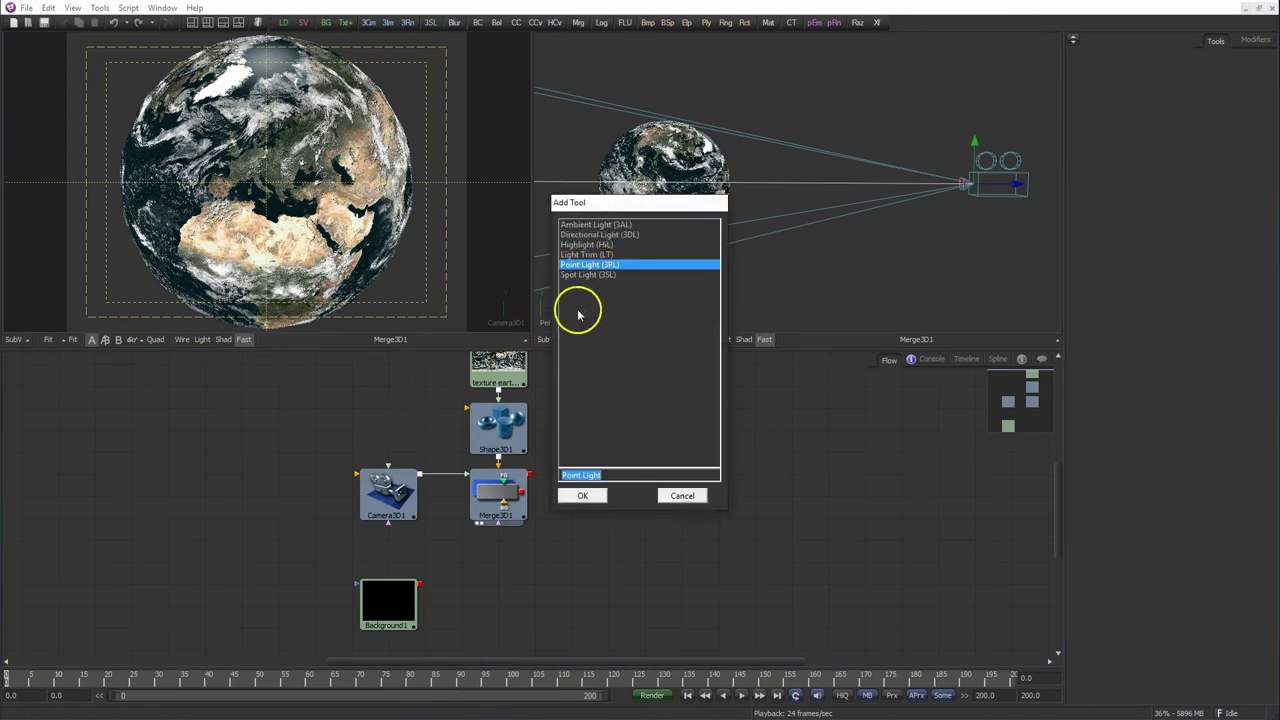
pyautogui.click(578, 496)
pyautogui.moveTo(419, 428); pyautogui.dragTo(485, 488)
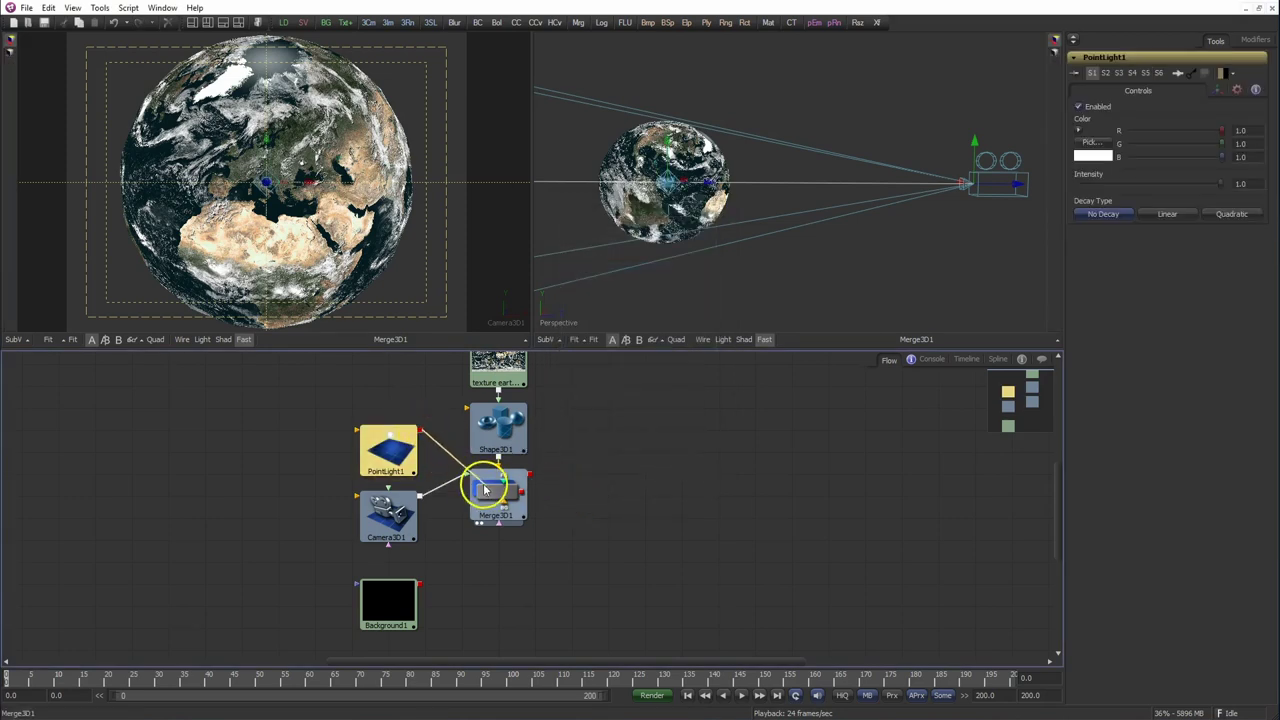
# Enable lighting in both viewers and move the point light to the globe's left.
pyautogui.click(723, 346)
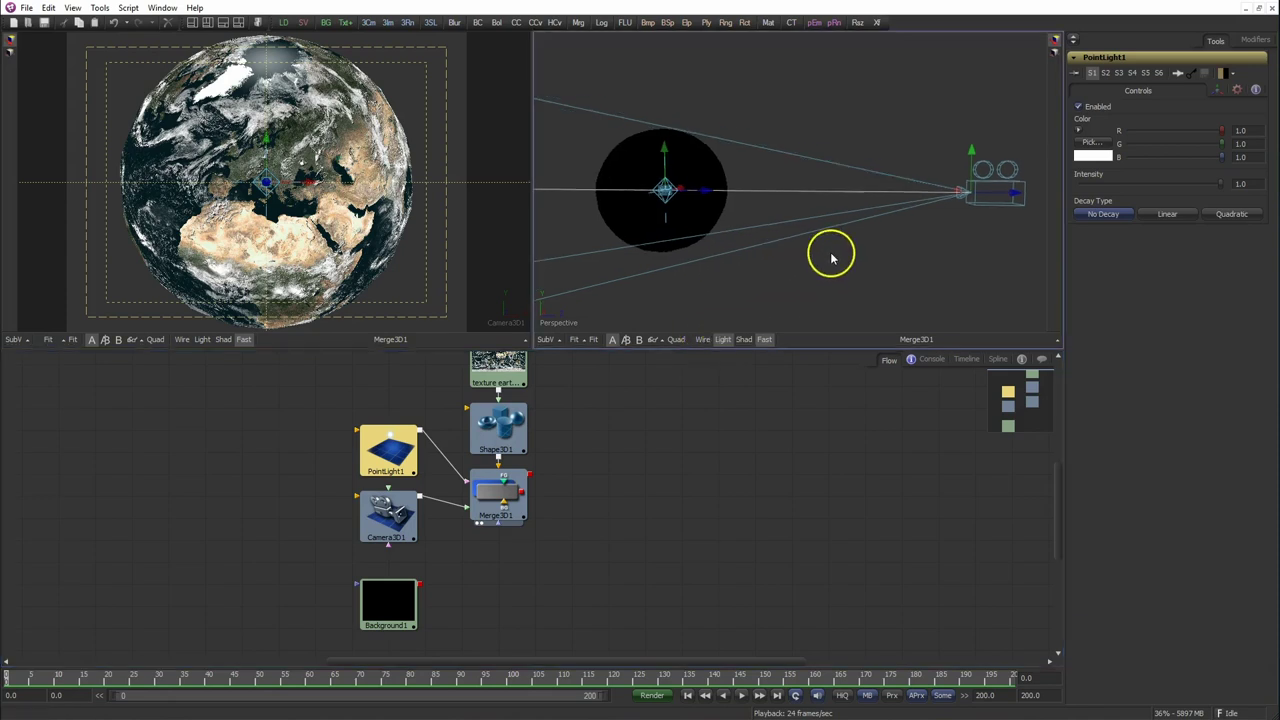
pyautogui.scroll(-2, 805, 264)
pyautogui.moveTo(778, 268); pyautogui.dragTo(558, 268)
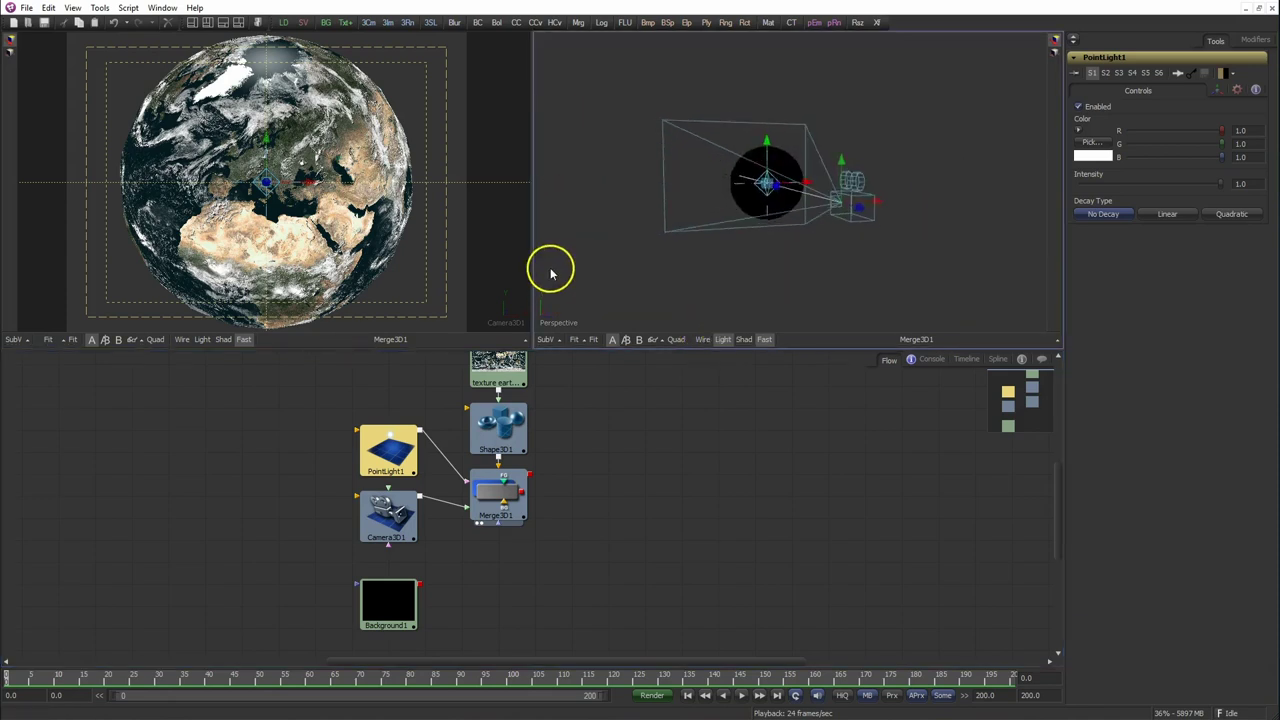
pyautogui.moveTo(795, 177)
pyautogui.mouseDown()
pyautogui.moveTo(727, 180)
pyautogui.moveTo(713, 203)
pyautogui.moveTo(702, 192)
pyautogui.mouseUp()
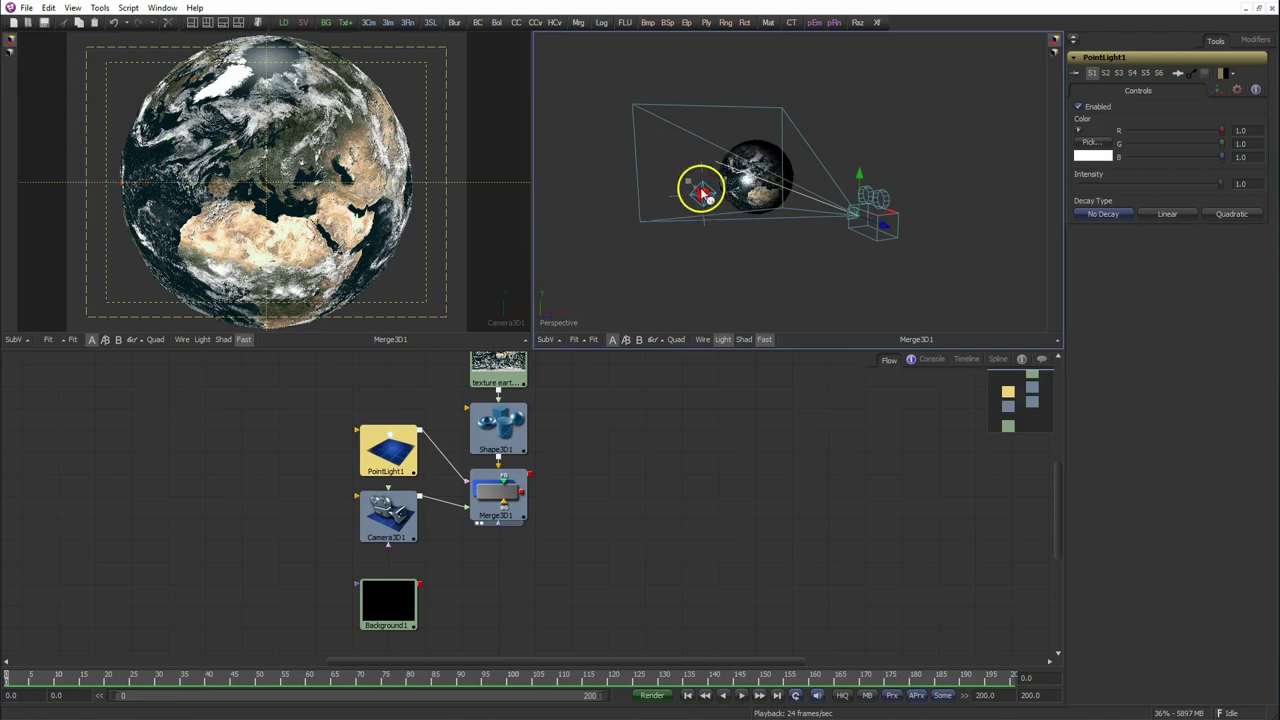
pyautogui.click(202, 339)
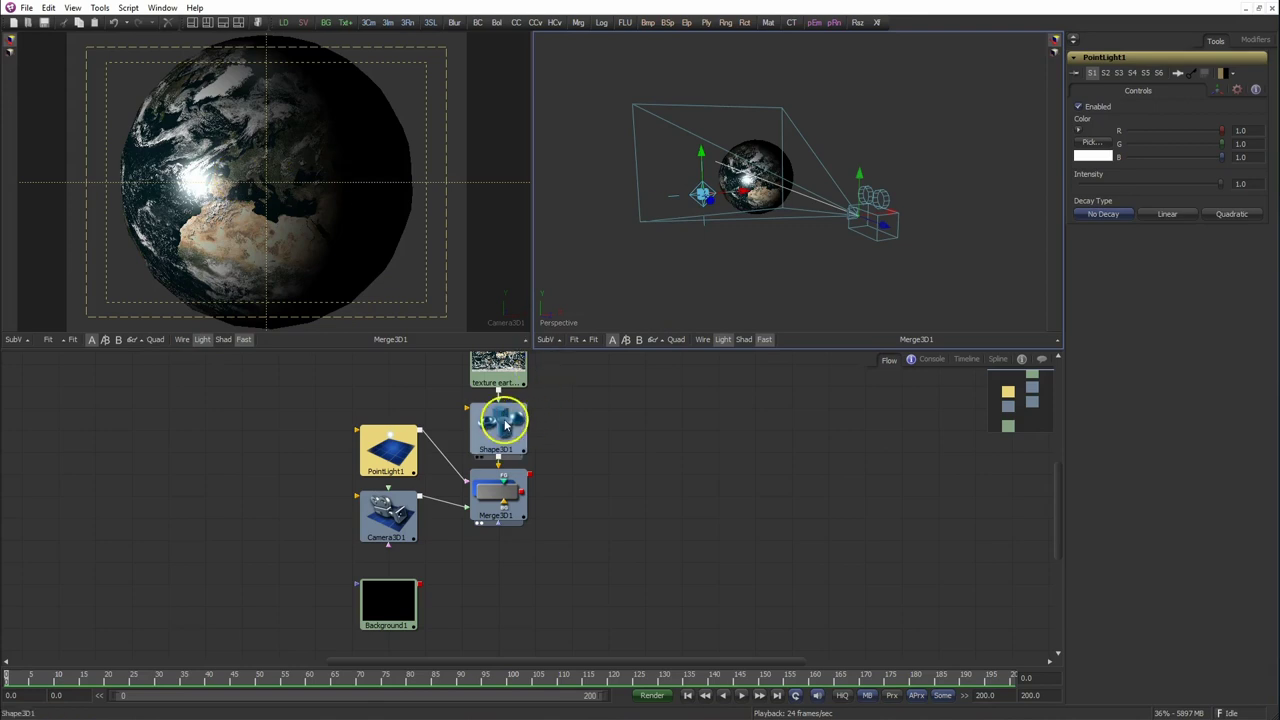
# Lower Shape3D1's Specular Intensity from 1.0 to 0.0 and shift the point light in the Perspective view.
pyautogui.click(505, 425)
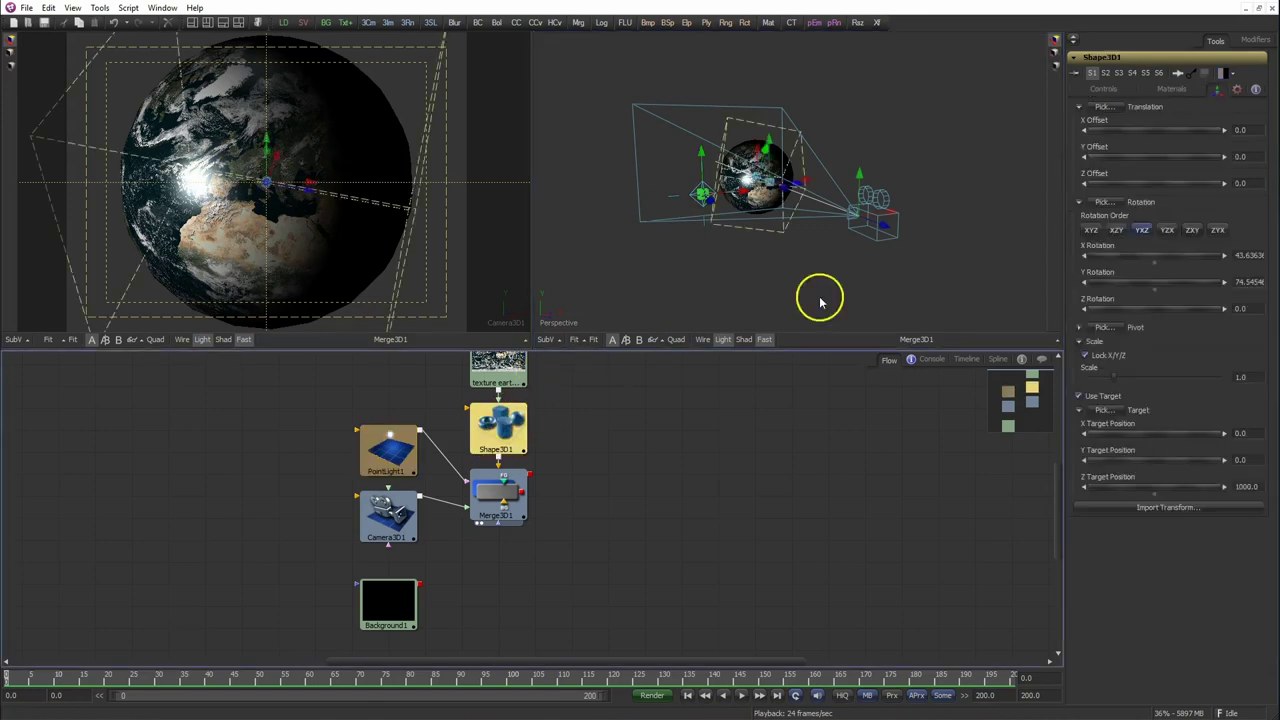
pyautogui.click(1108, 91)
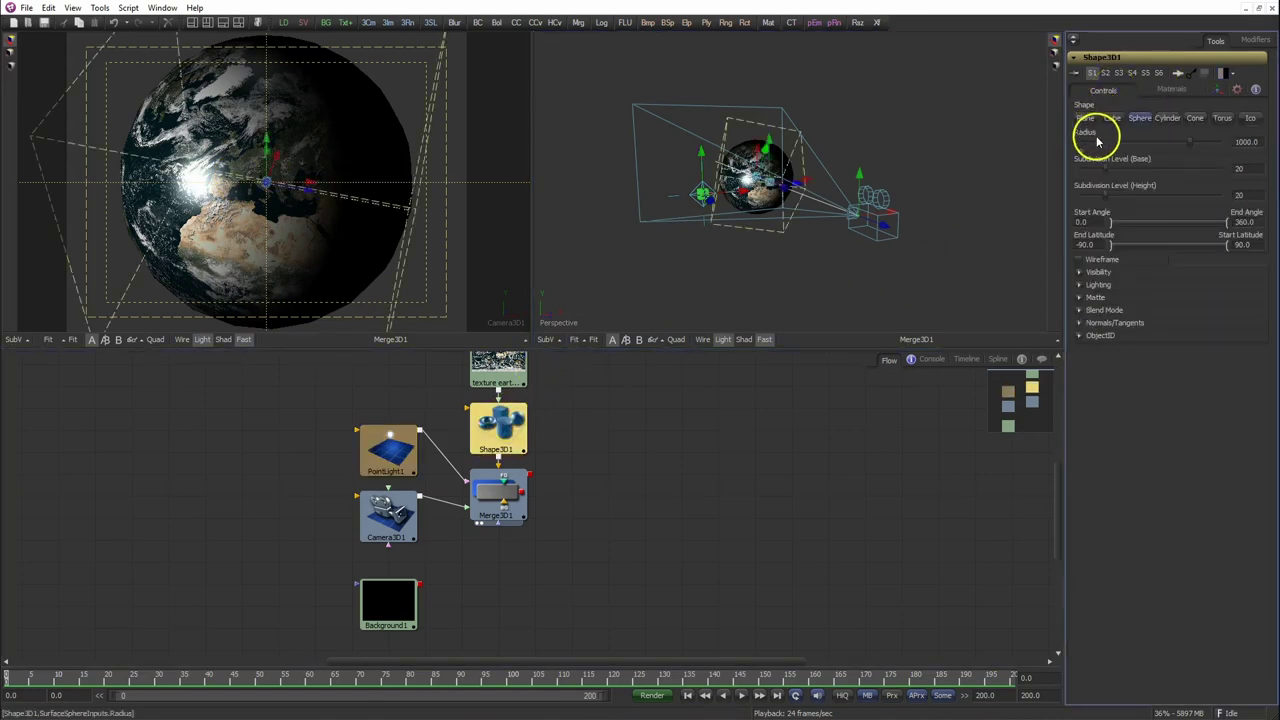
pyautogui.click(1160, 88)
pyautogui.click(1080, 228)
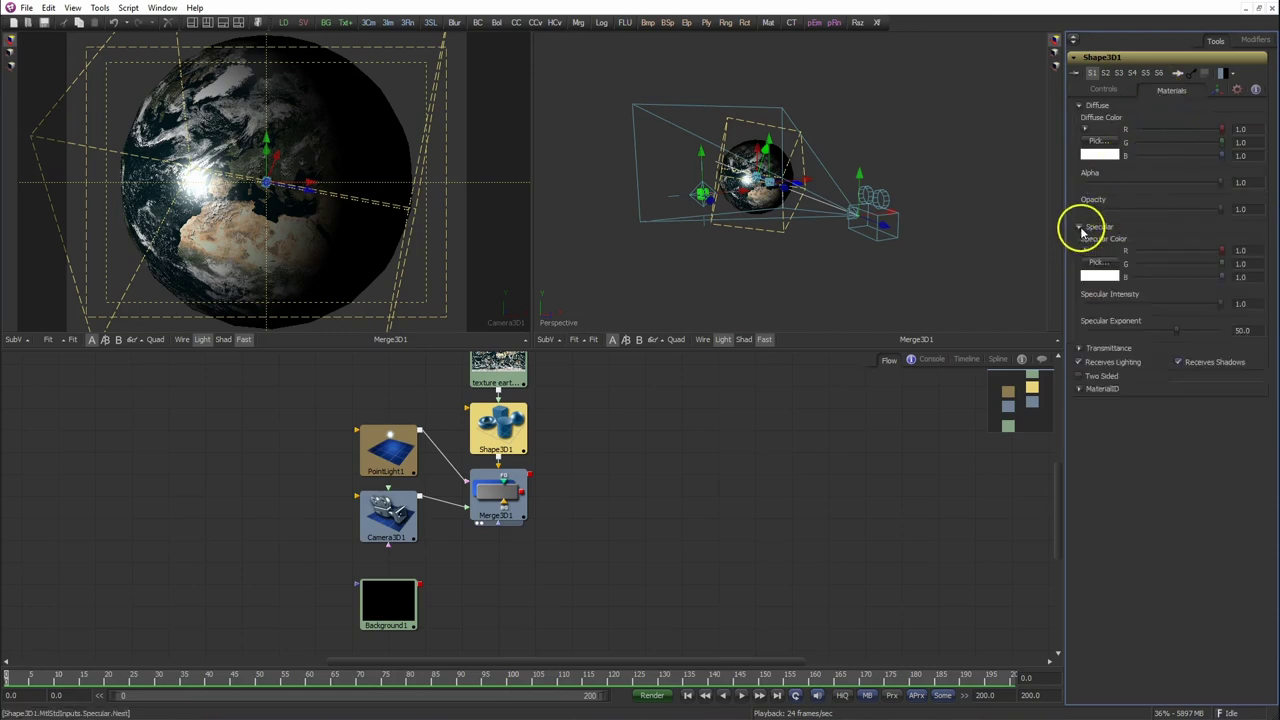
pyautogui.moveTo(1225, 310)
pyautogui.mouseDown()
pyautogui.moveTo(1189, 297)
pyautogui.moveTo(1045, 318)
pyautogui.mouseUp()
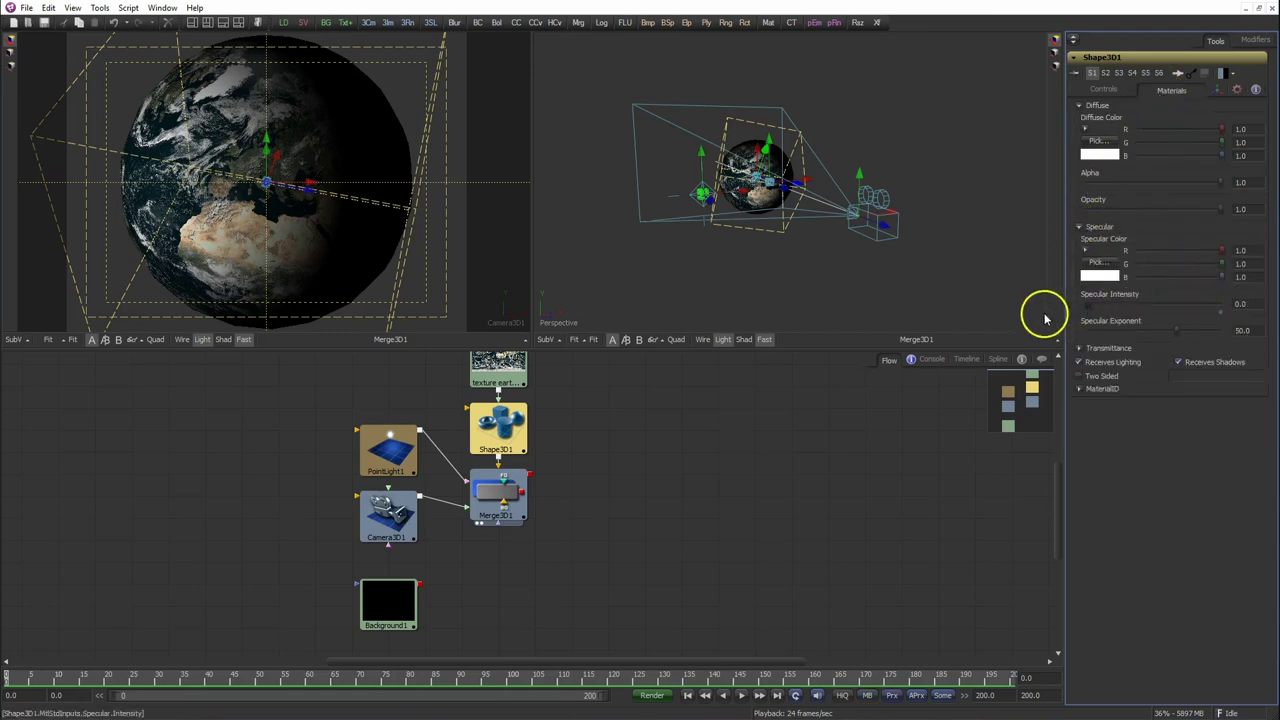
pyautogui.click(752, 196)
pyautogui.moveTo(752, 196); pyautogui.dragTo(786, 196)
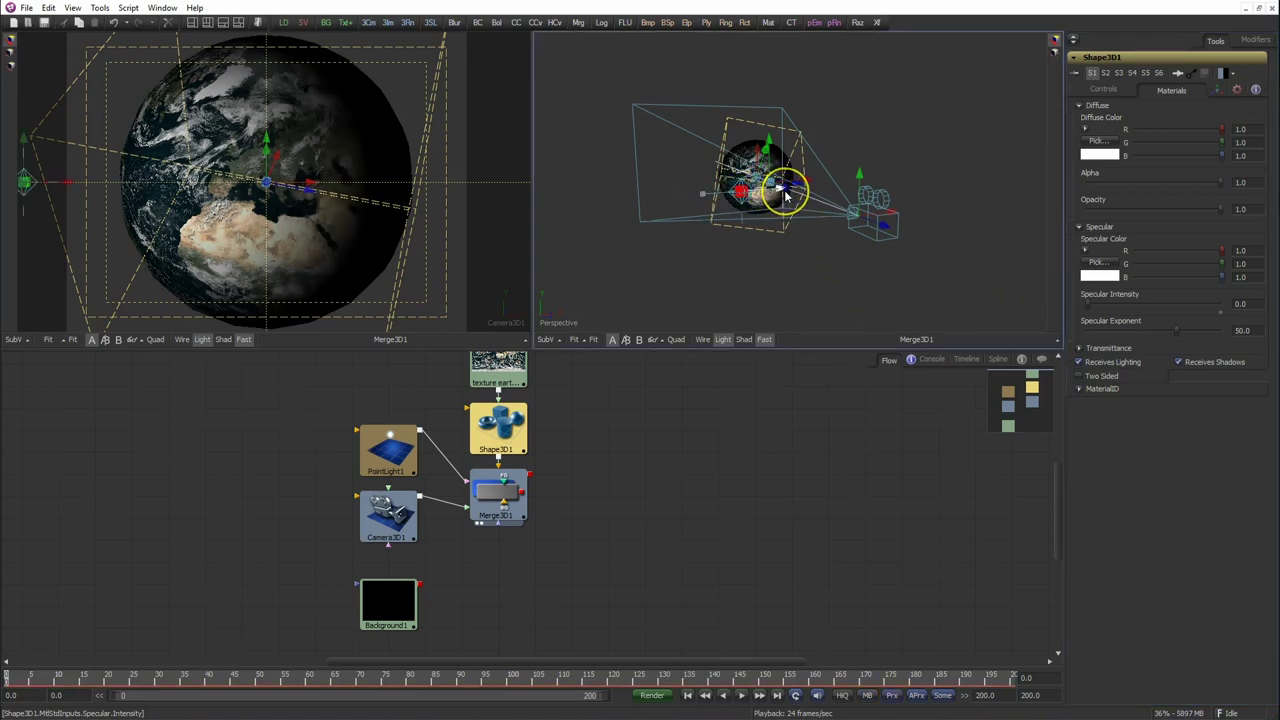
# Add a Renderer3D1 node below Merge3D1 and connect the merge output into it.
pyautogui.click(565, 555)
pyautogui.hotkey('ctrl', 'space')
pyautogui.write('re')
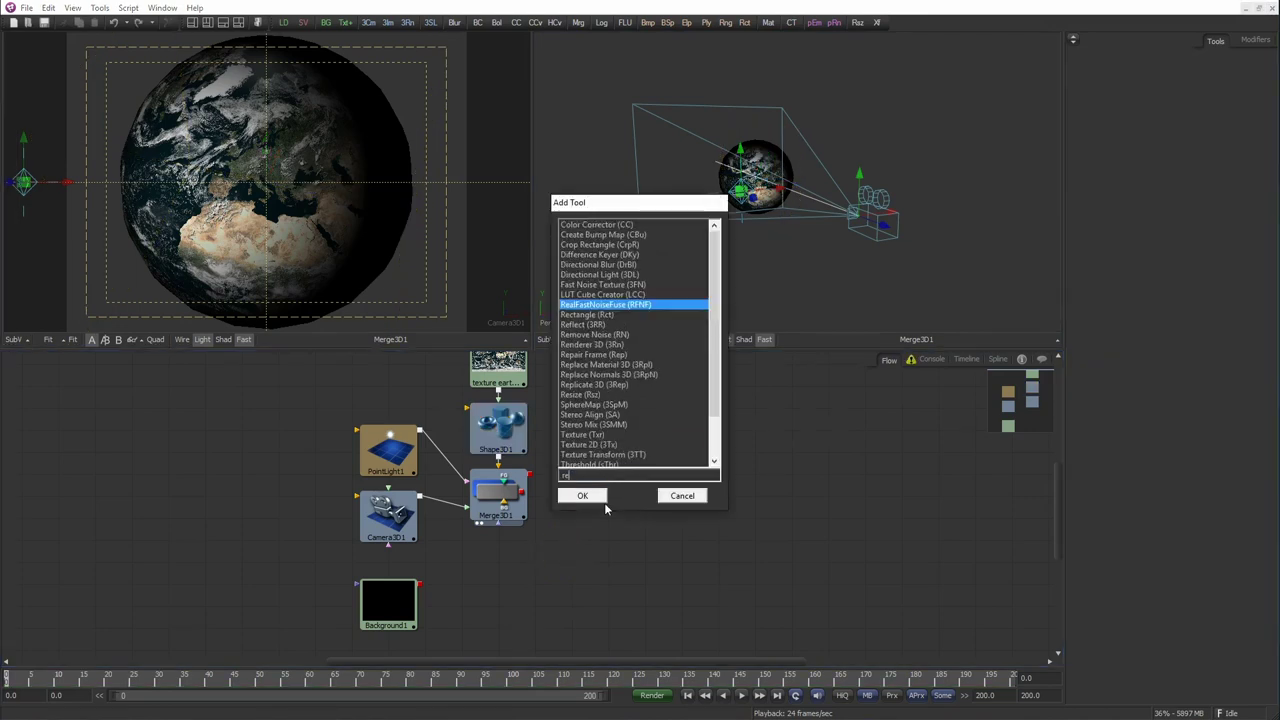
pyautogui.write('n')
pyautogui.click(599, 502)
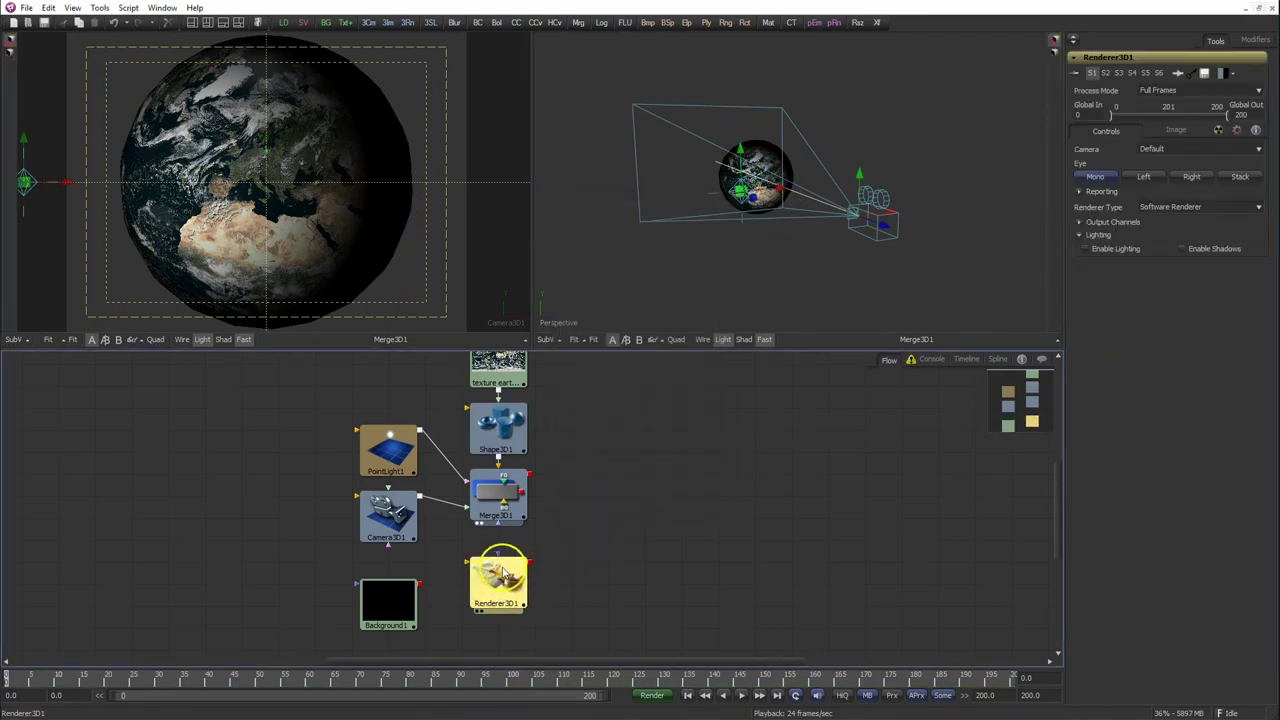
pyautogui.click(498, 558)
pyautogui.moveTo(531, 483); pyautogui.dragTo(522, 538)
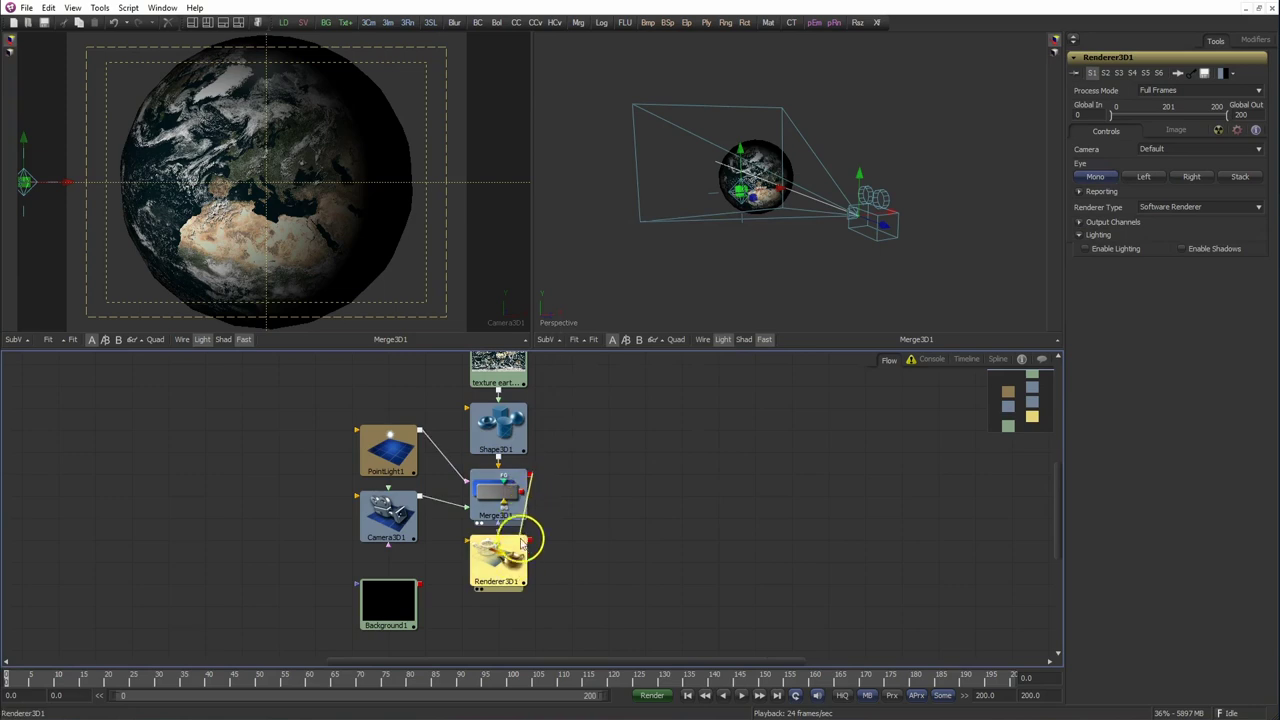
# Set Renderer3D1's Renderer Type to OpenGL Renderer at 1280×720 output.
pyautogui.click(1176, 131)
pyautogui.doubleClick(1250, 170)
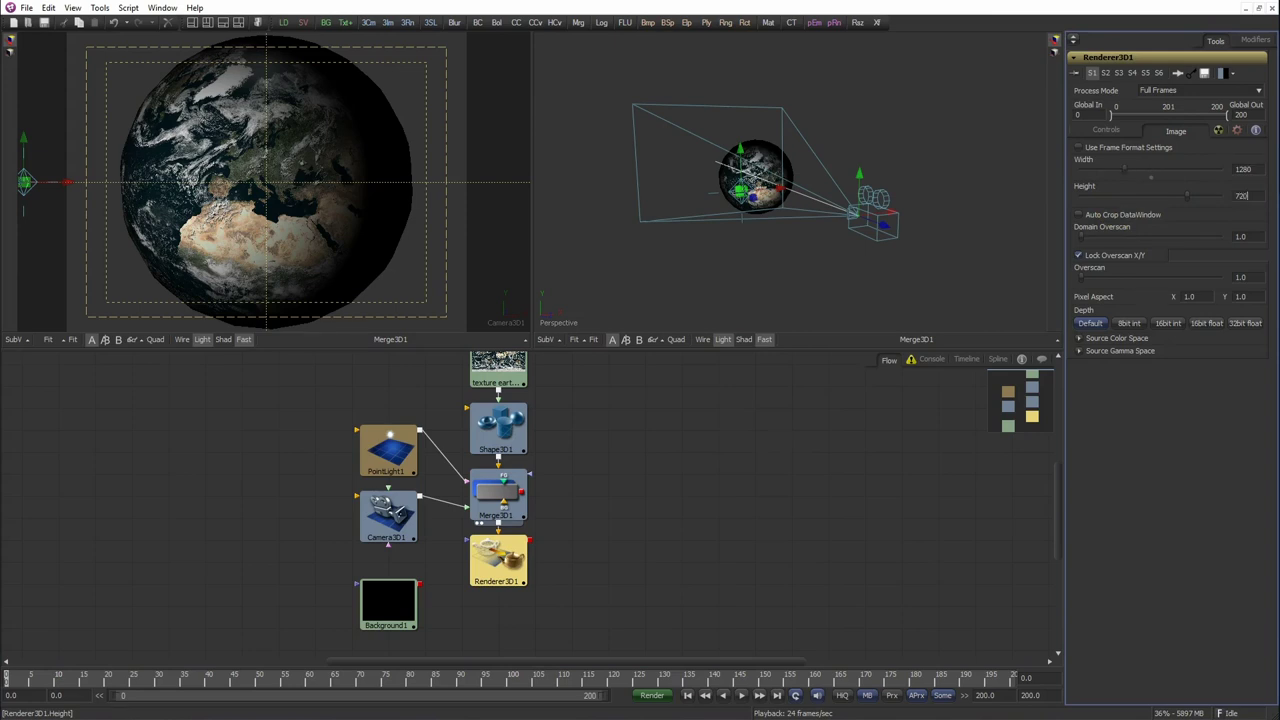
pyautogui.click(1218, 131)
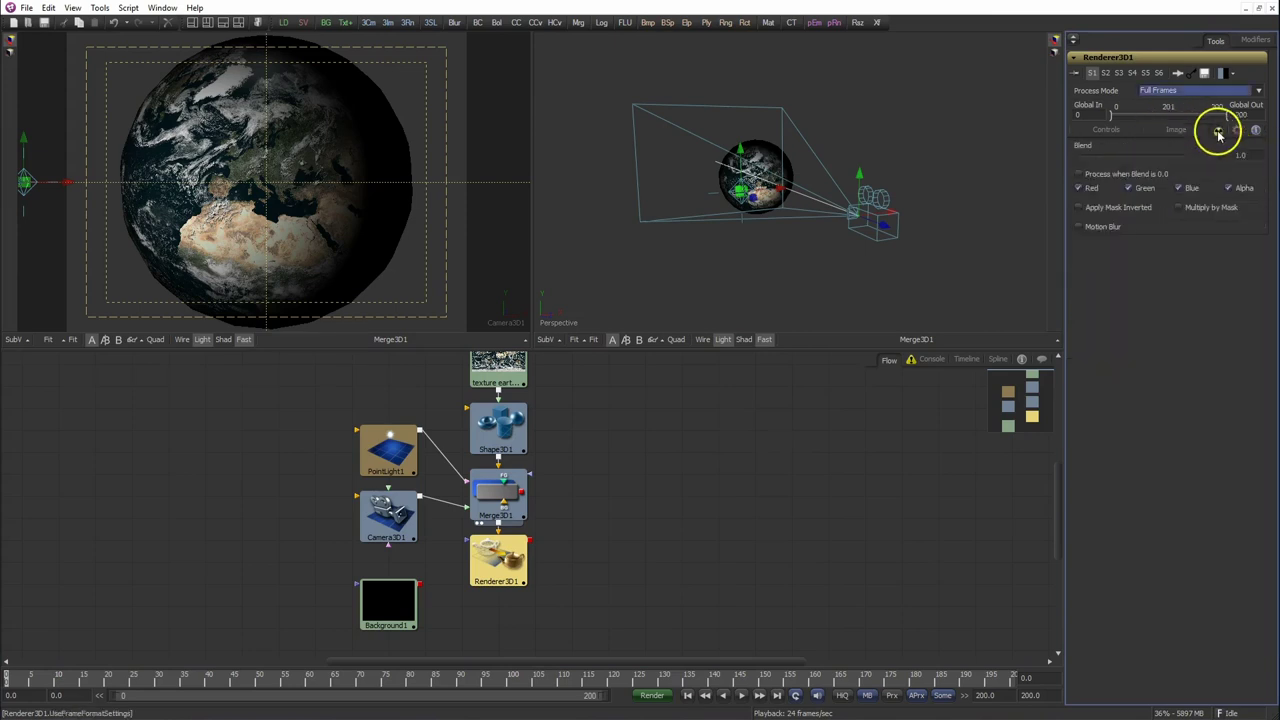
pyautogui.click(1079, 226)
pyautogui.click(1104, 131)
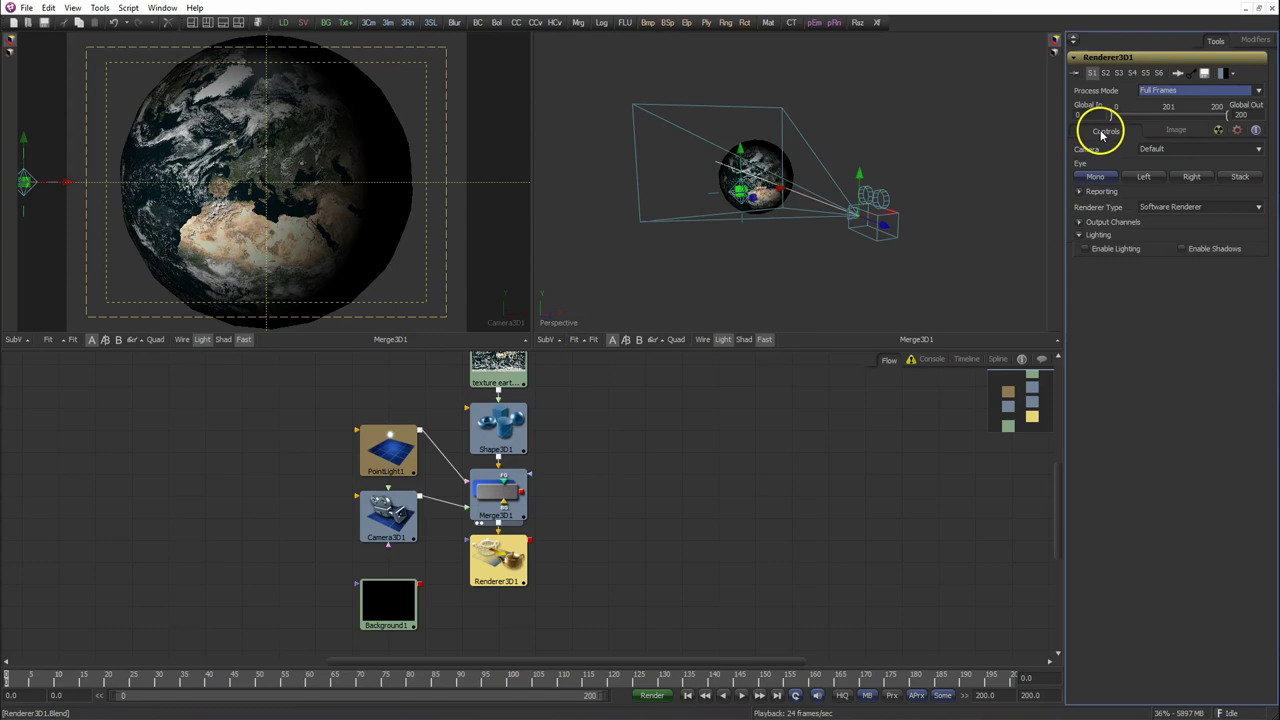
pyautogui.click(1163, 206)
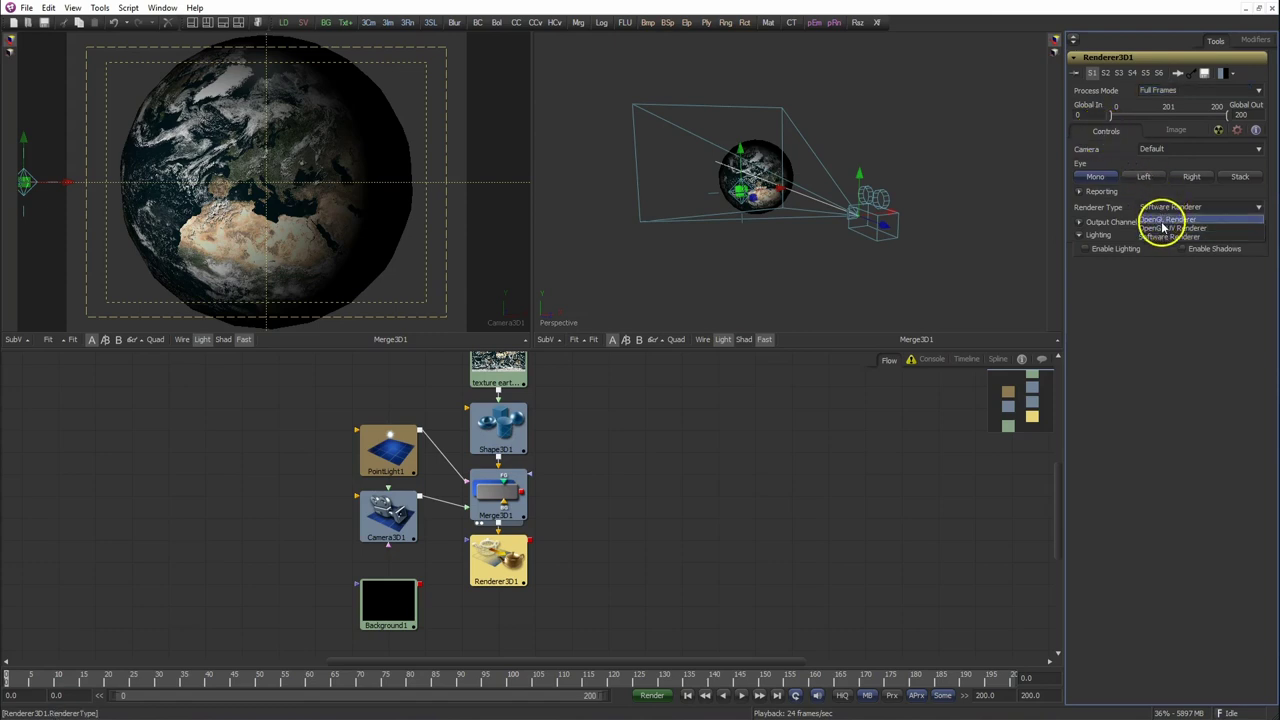
pyautogui.click(1165, 220)
pyautogui.click(401, 610)
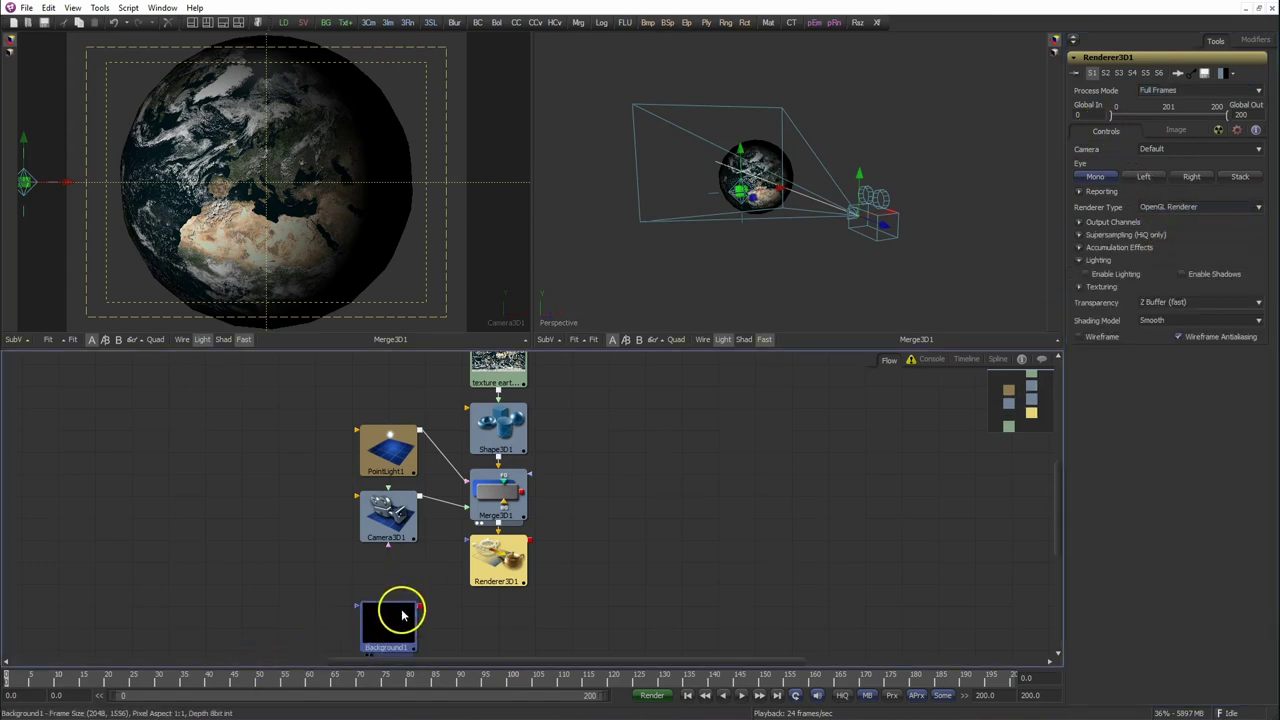
pyautogui.moveTo(586, 531); pyautogui.dragTo(637, 491)
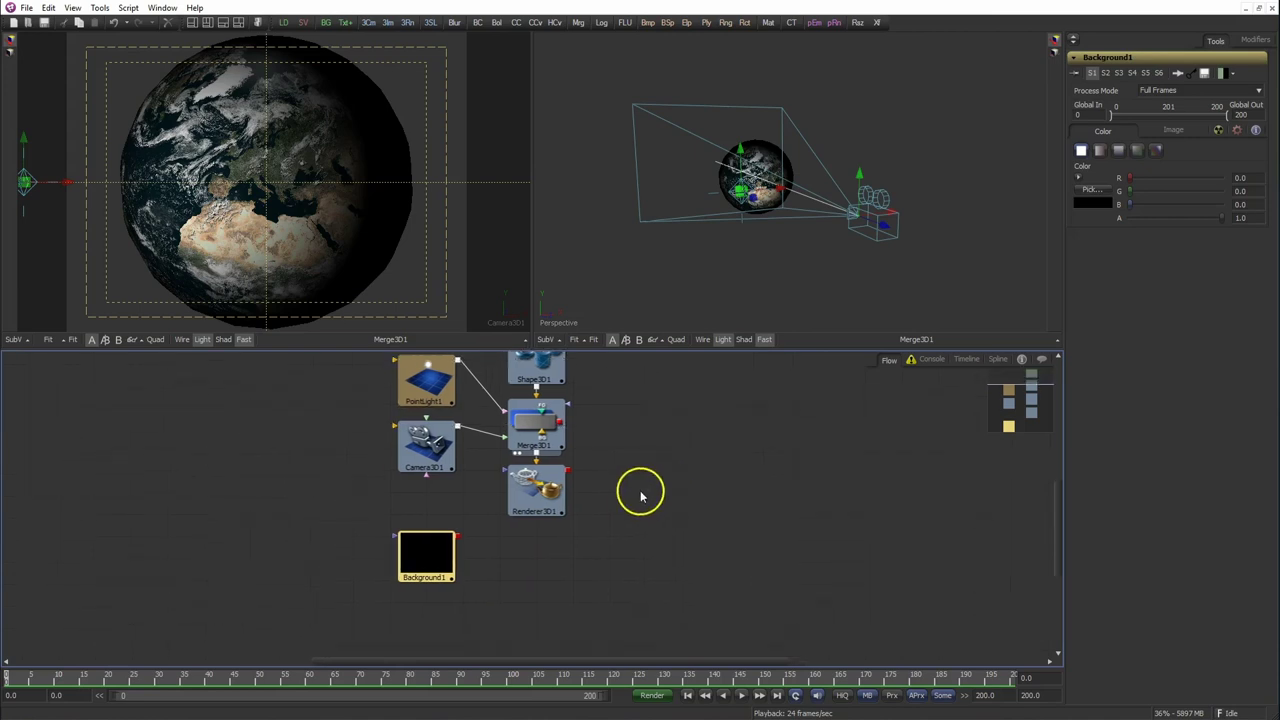
# Merge Renderer3D1's globe over Background1 and size the background to 1280 × 720.
pyautogui.moveTo(555, 480); pyautogui.dragTo(352, 258)
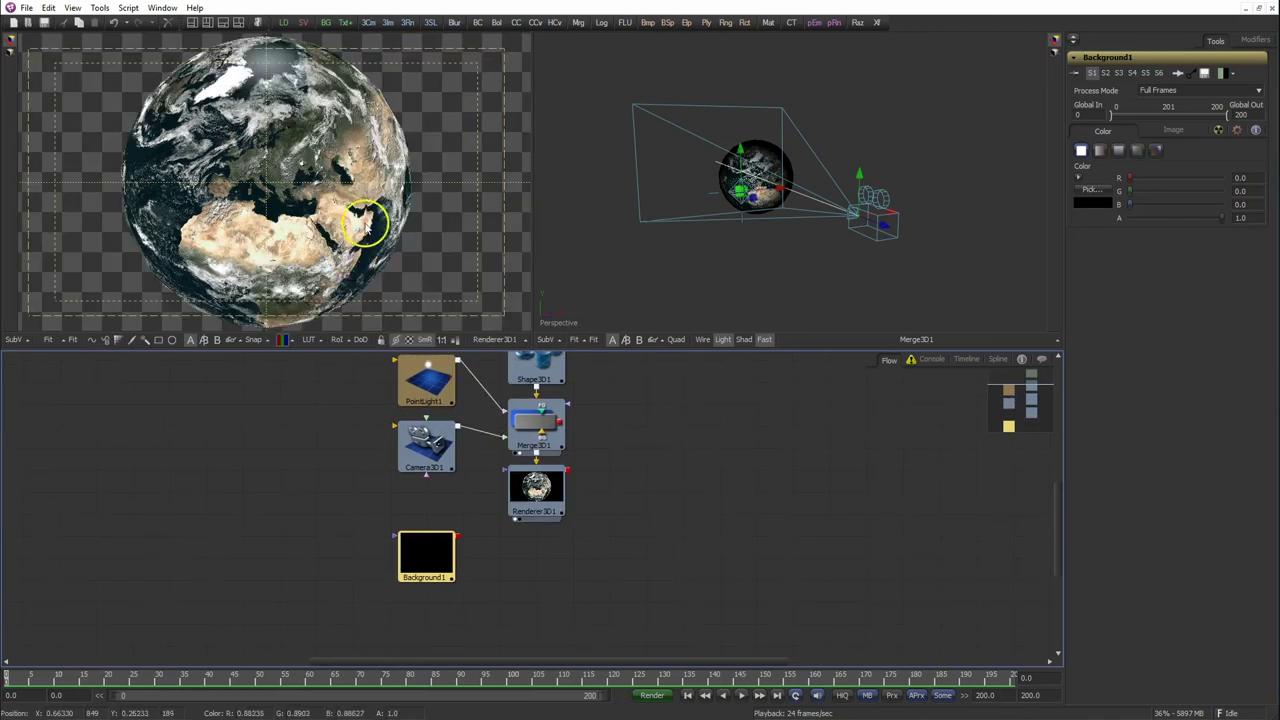
pyautogui.moveTo(566, 470)
pyautogui.mouseDown()
pyautogui.moveTo(457, 543)
pyautogui.moveTo(697, 220)
pyautogui.mouseUp()
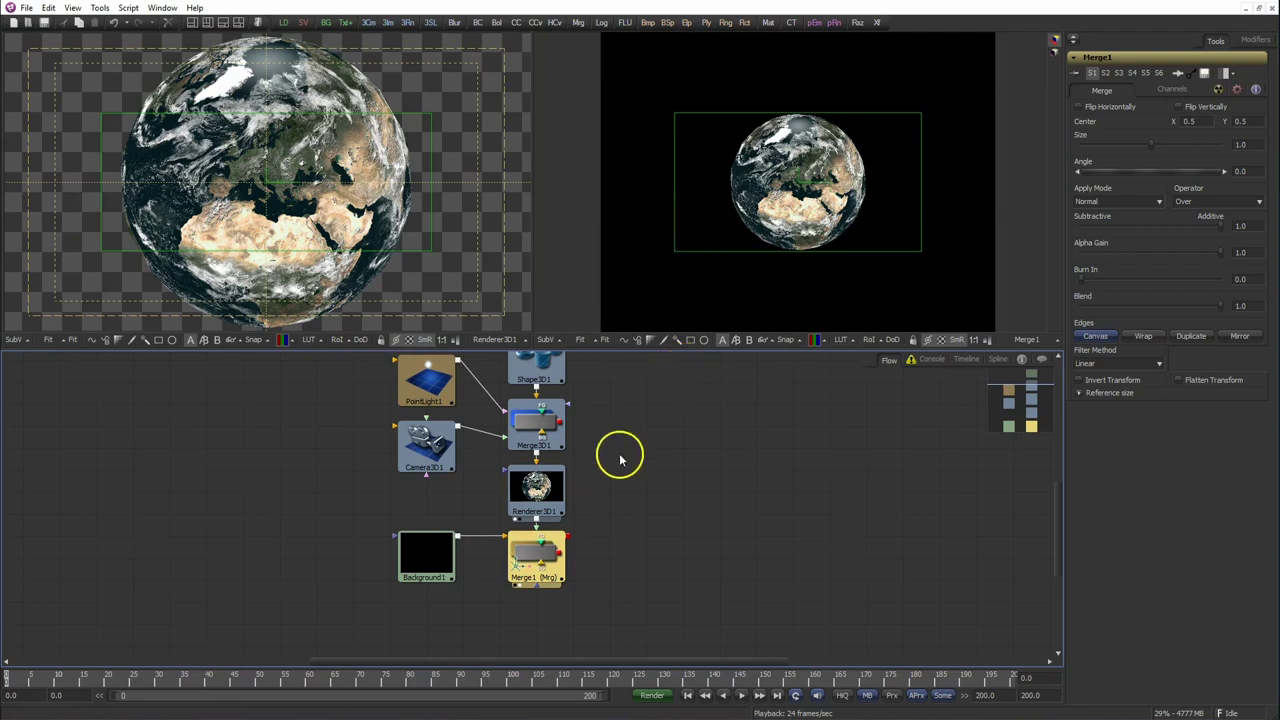
pyautogui.click(415, 556)
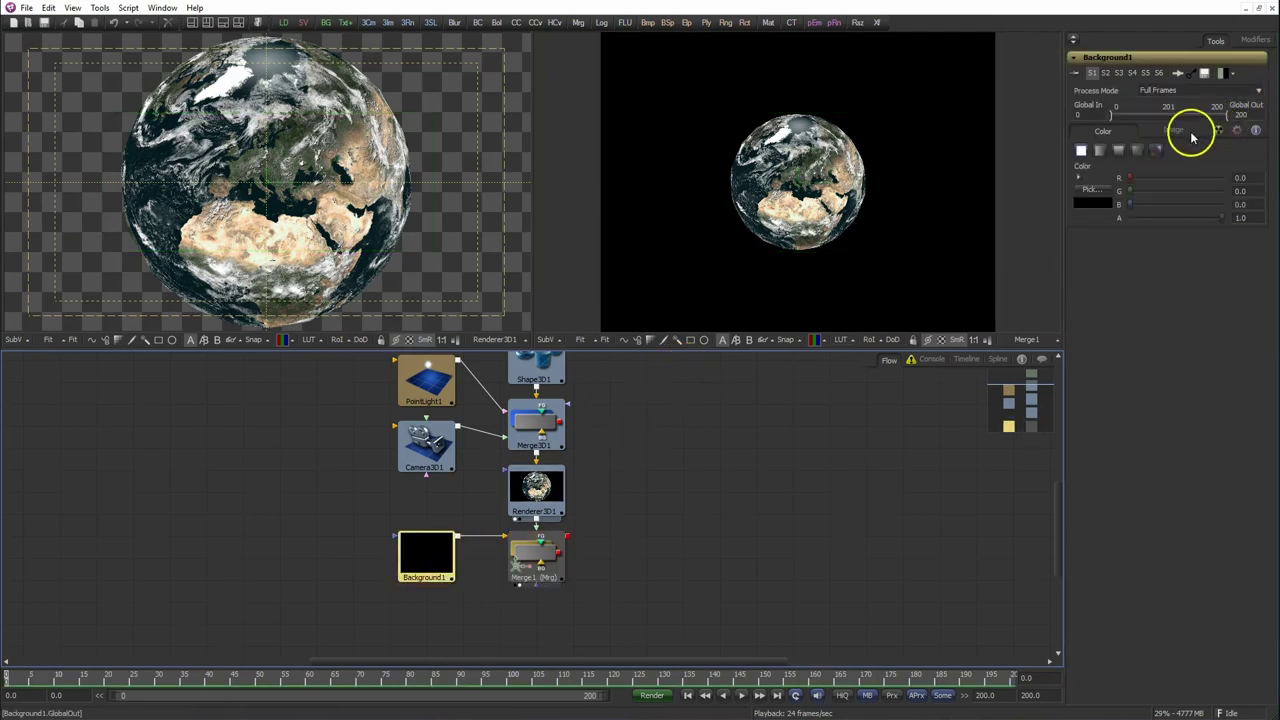
pyautogui.click(1178, 131)
pyautogui.click(1245, 168)
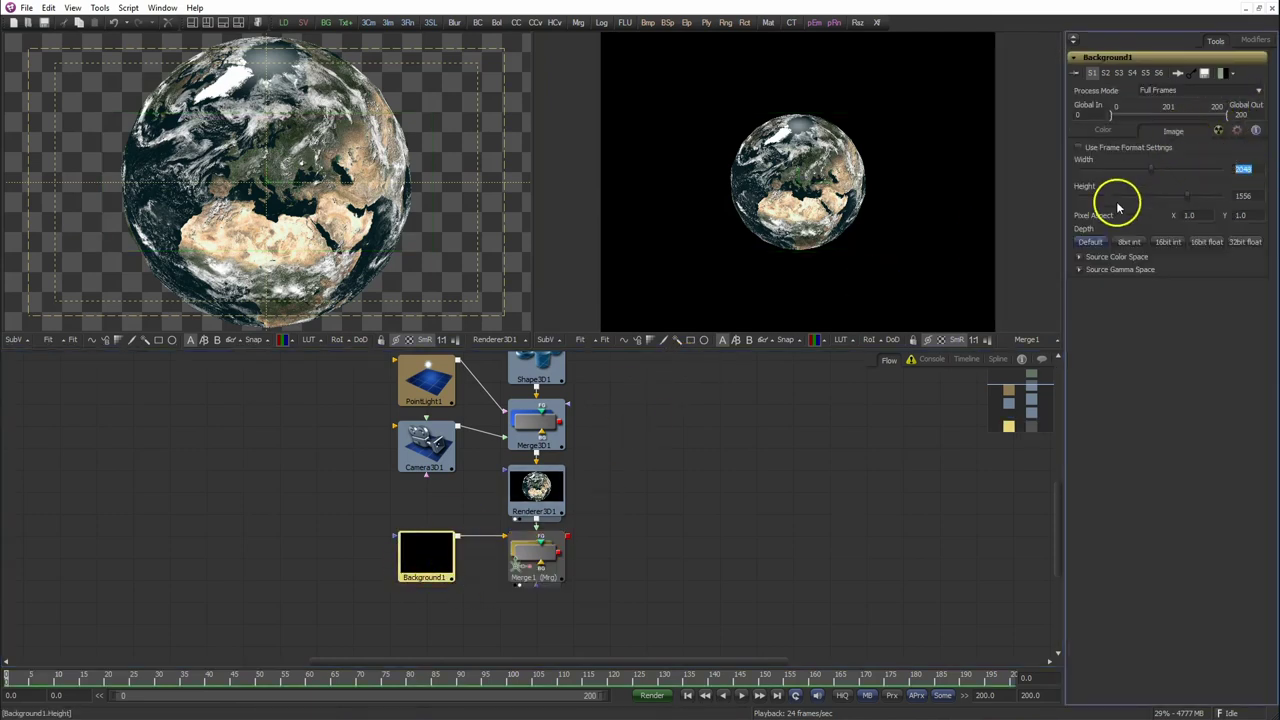
pyautogui.press('Tab')
pyautogui.write('7')
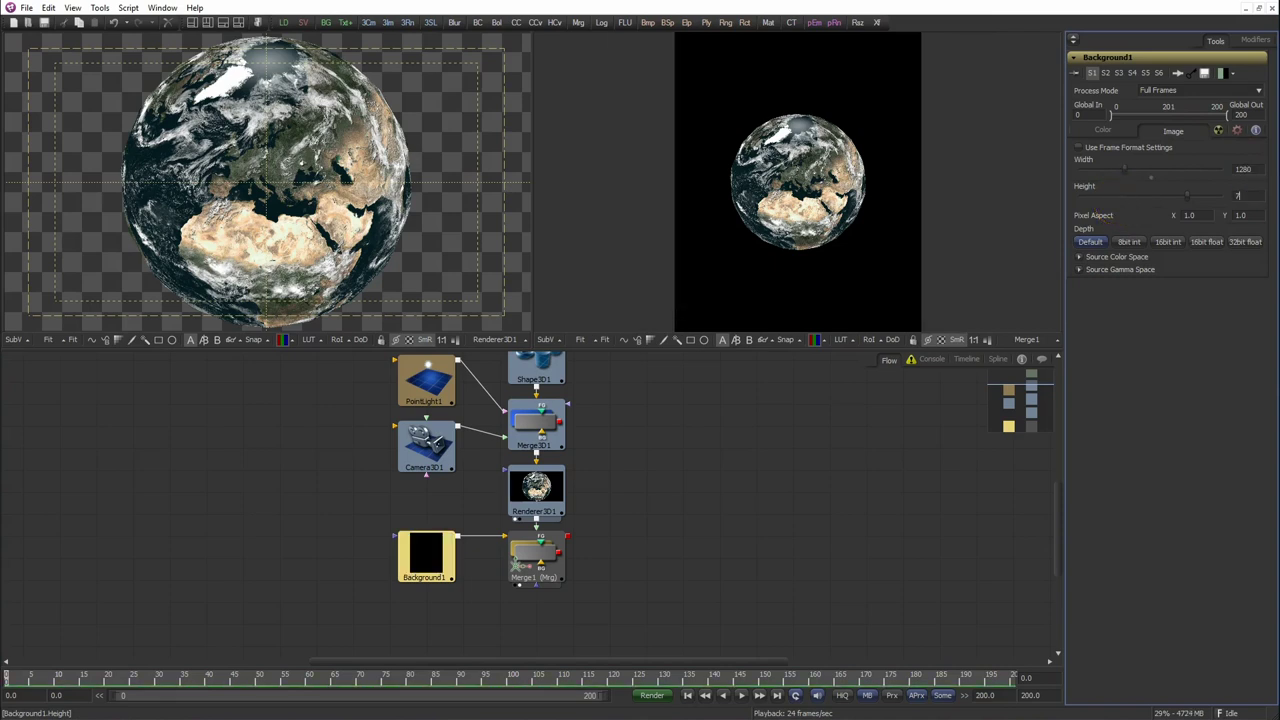
pyautogui.press('Tab')
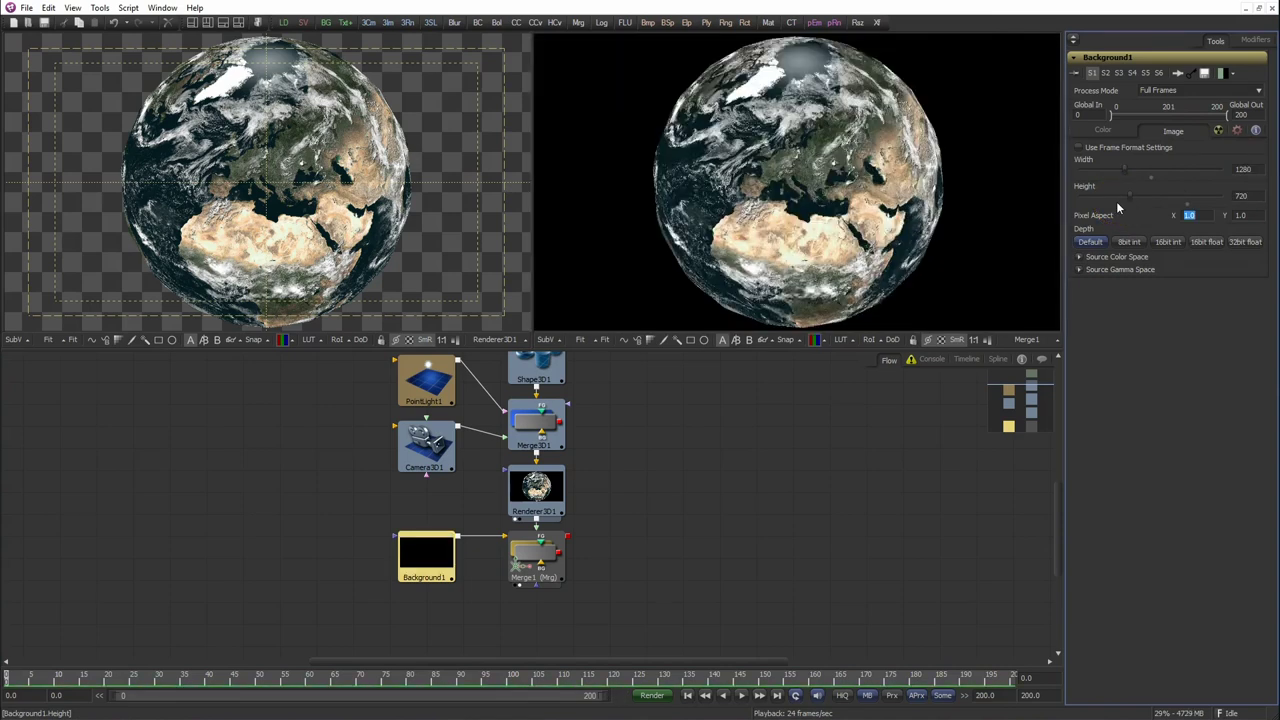
# Set Shape3D1's Subdivision Level (Height) to 50, matching its base level of 50.
pyautogui.click(536, 375)
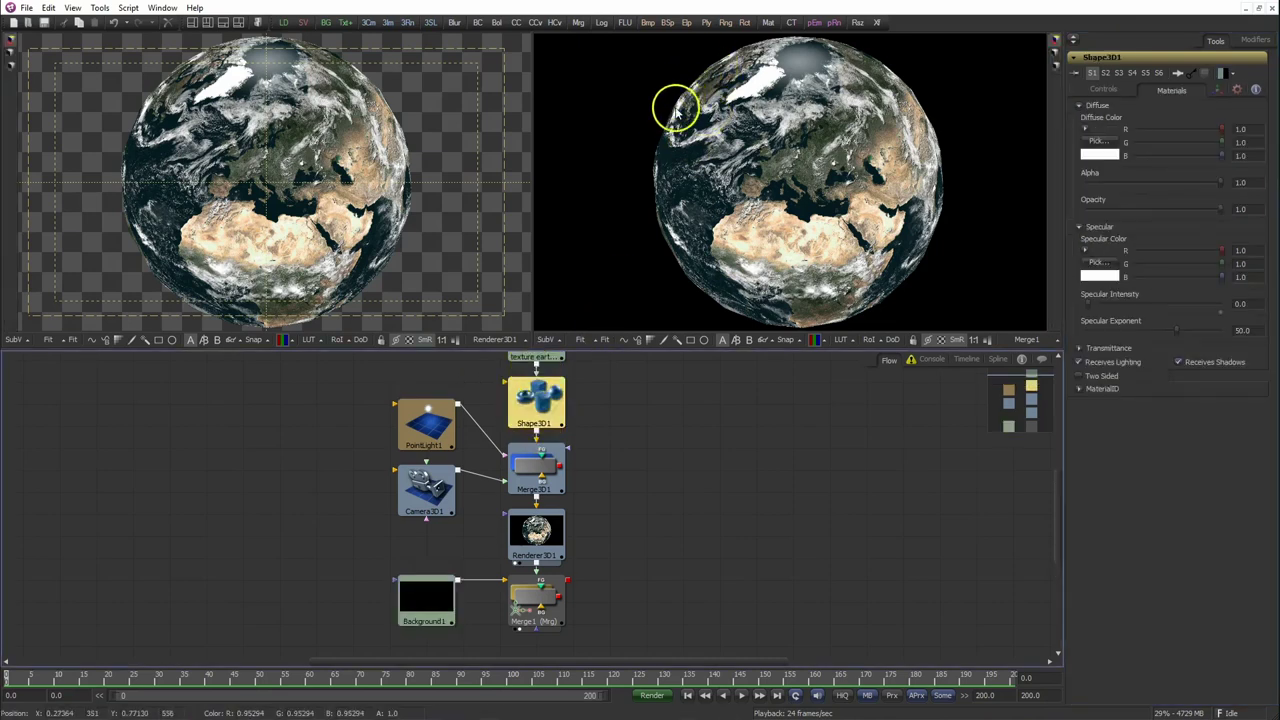
pyautogui.click(1103, 89)
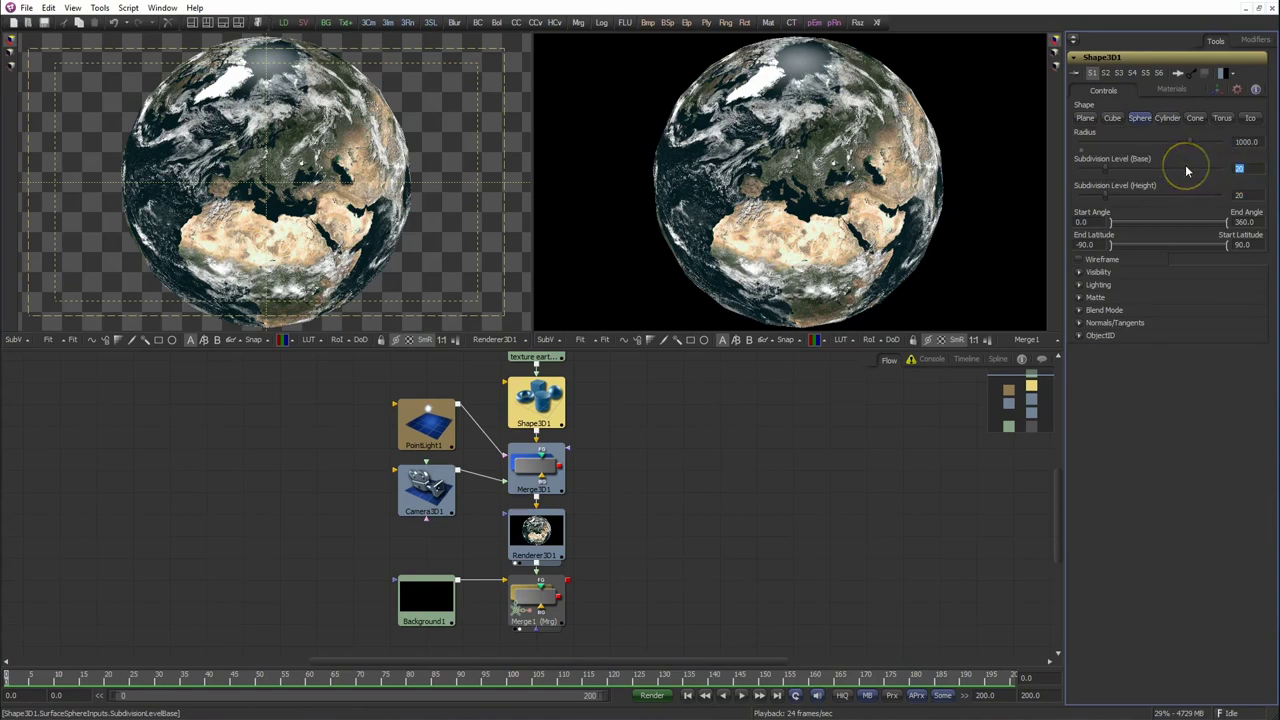
pyautogui.write('100')
pyautogui.press('Tab')
pyautogui.write('100')
pyautogui.press('Tab')
pyautogui.click(1250, 168)
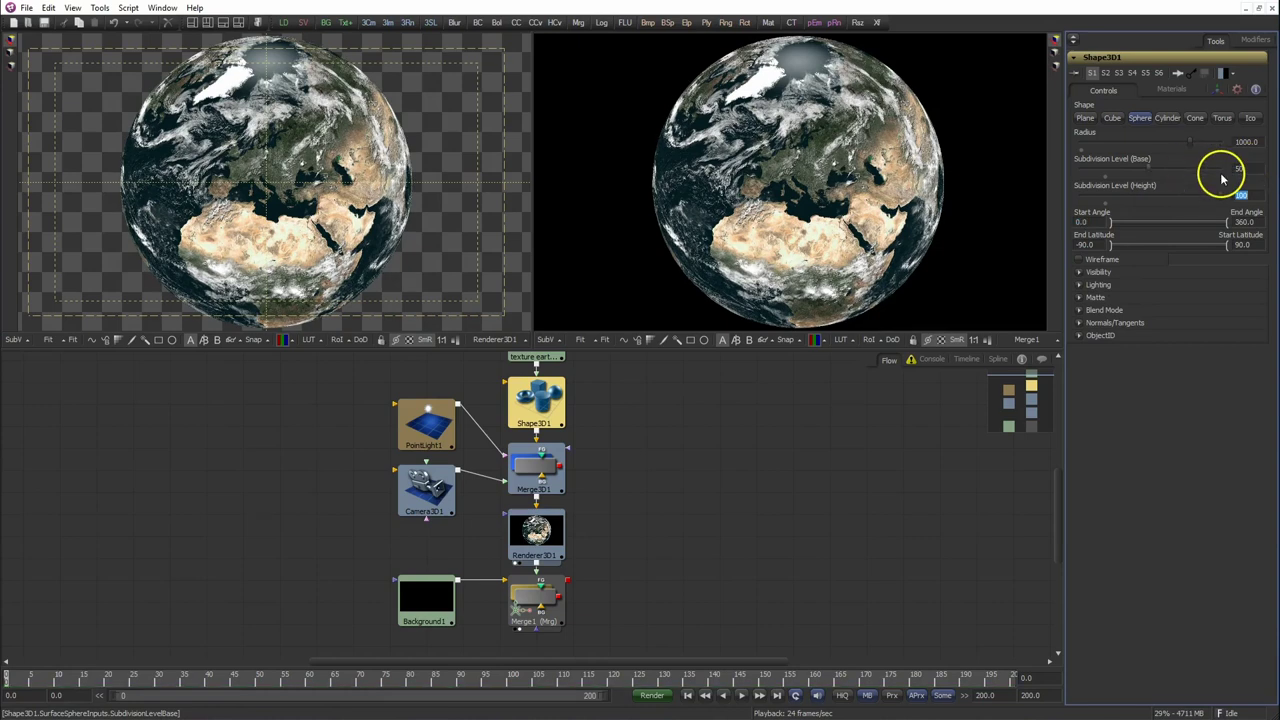
pyautogui.press('Tab')
pyautogui.write('50')
pyautogui.press('Tab')
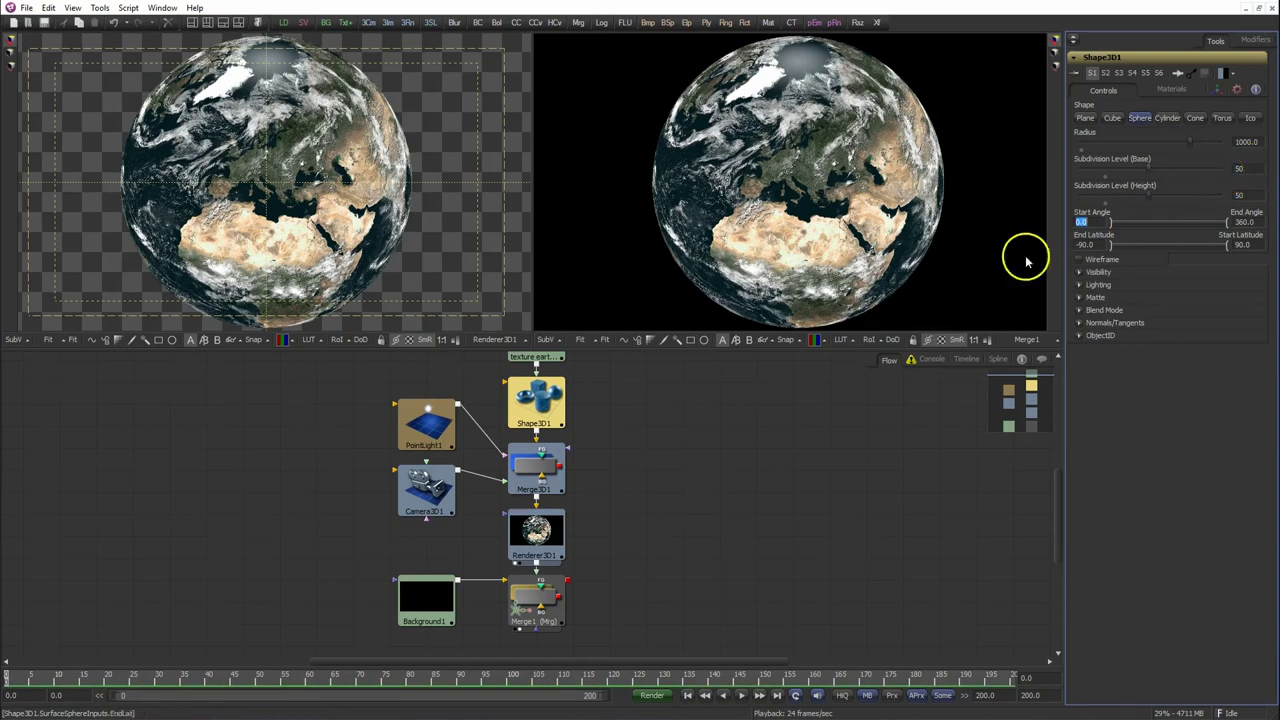
pyautogui.scroll(-3, 634, 451)
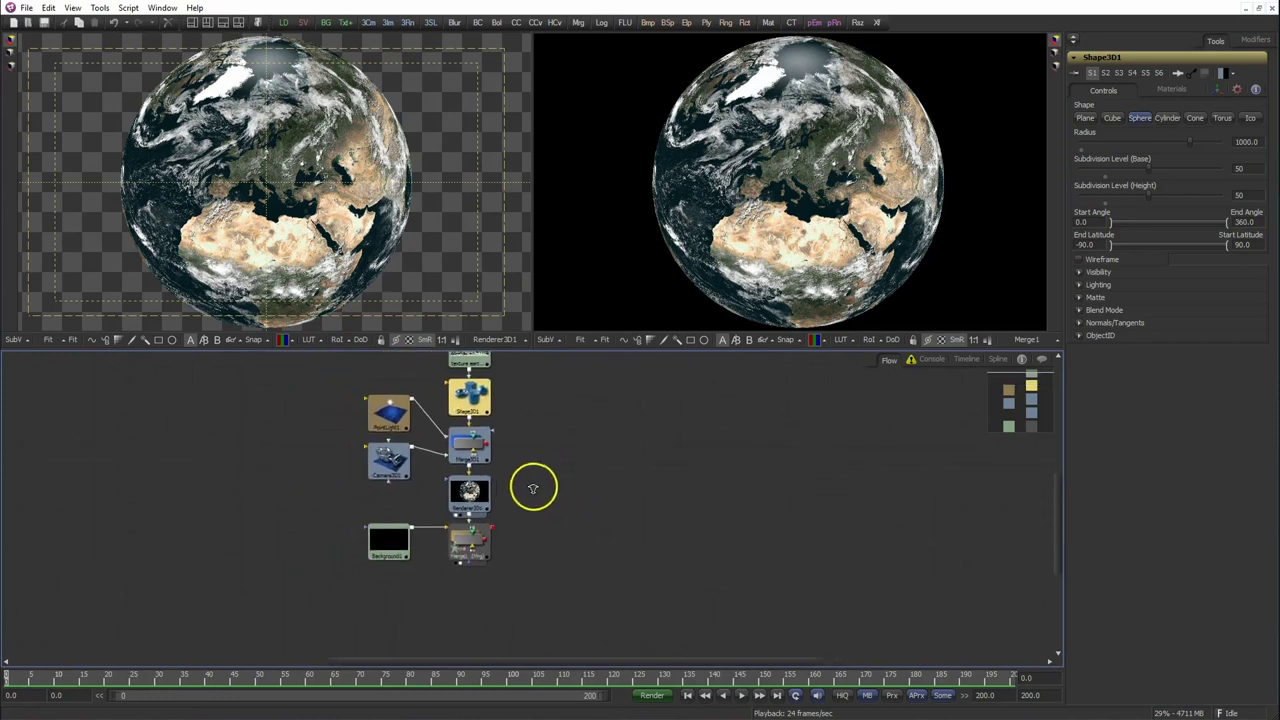
# Copy the Shape3D, Merge3D, Renderer3D and Merge chain beside the originals and feed Merge1 into Merge1_1.
pyautogui.moveTo(525, 428)
pyautogui.mouseDown()
pyautogui.moveTo(428, 572)
pyautogui.moveTo(428, 595)
pyautogui.mouseUp()
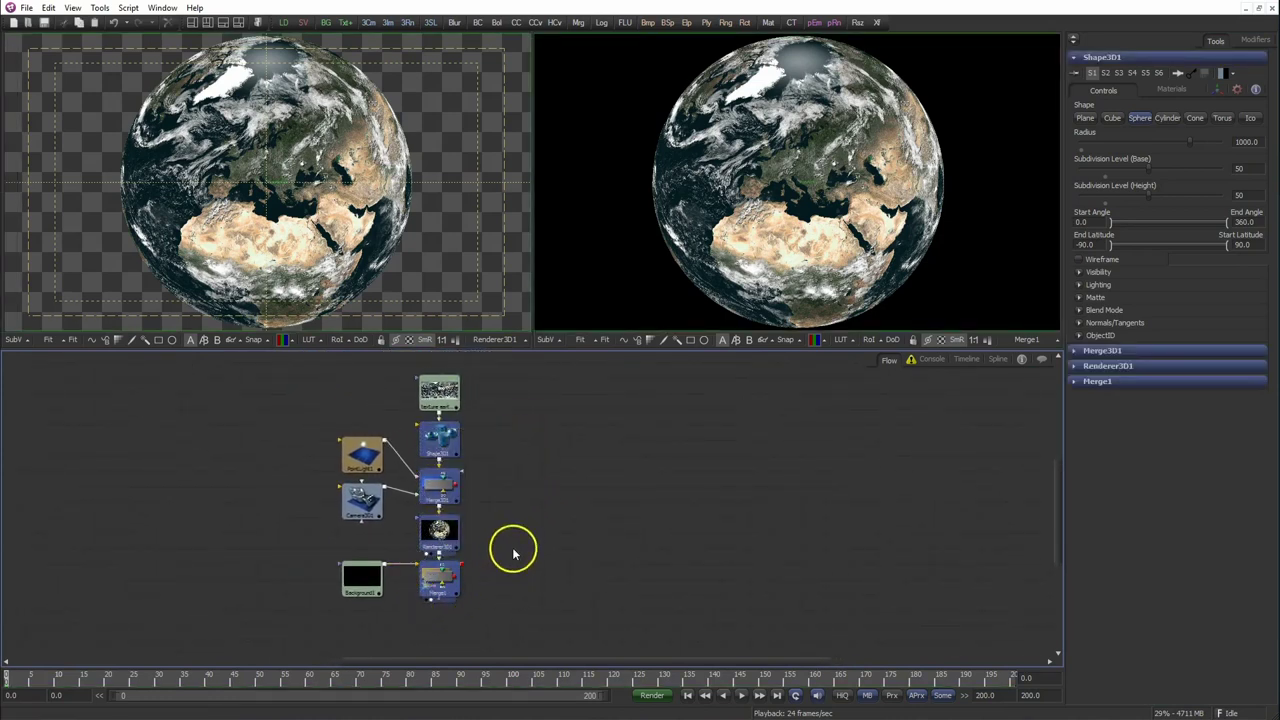
pyautogui.hotkey('ctrl', 'c')
pyautogui.hotkey('ctrl', 'v')
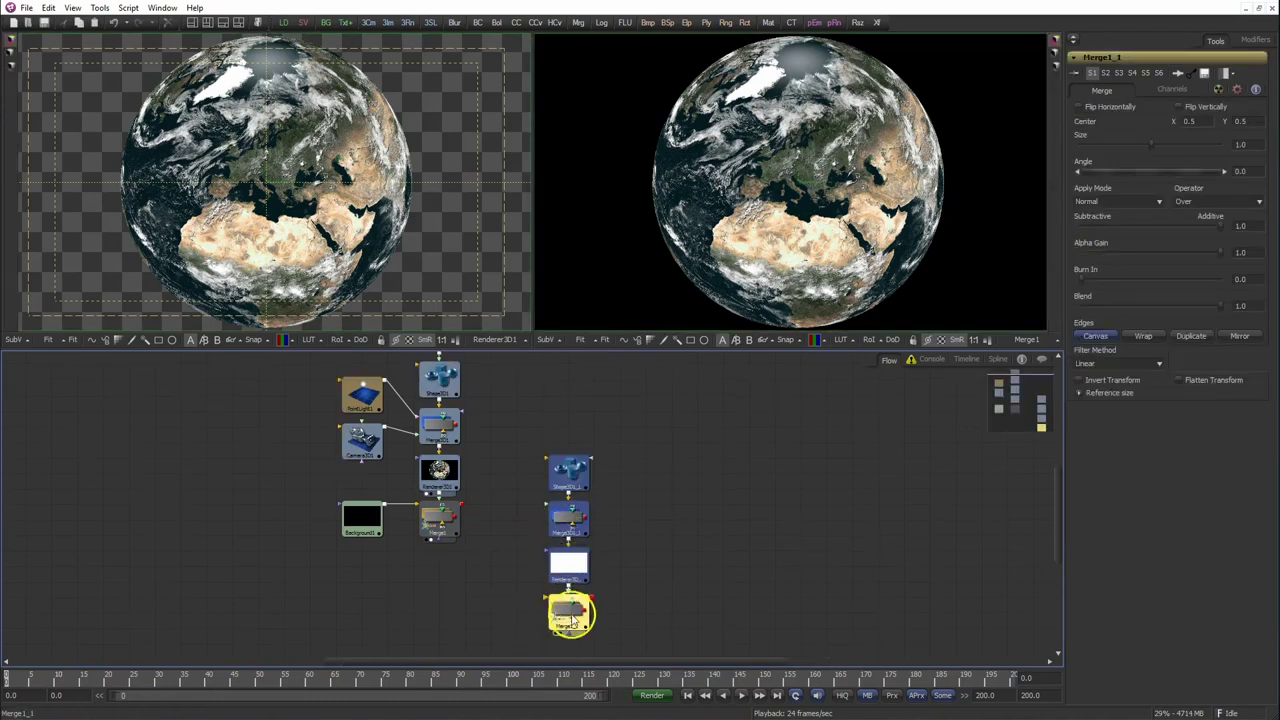
pyautogui.moveTo(567, 603); pyautogui.dragTo(519, 527)
pyautogui.moveTo(608, 503); pyautogui.dragTo(628, 551)
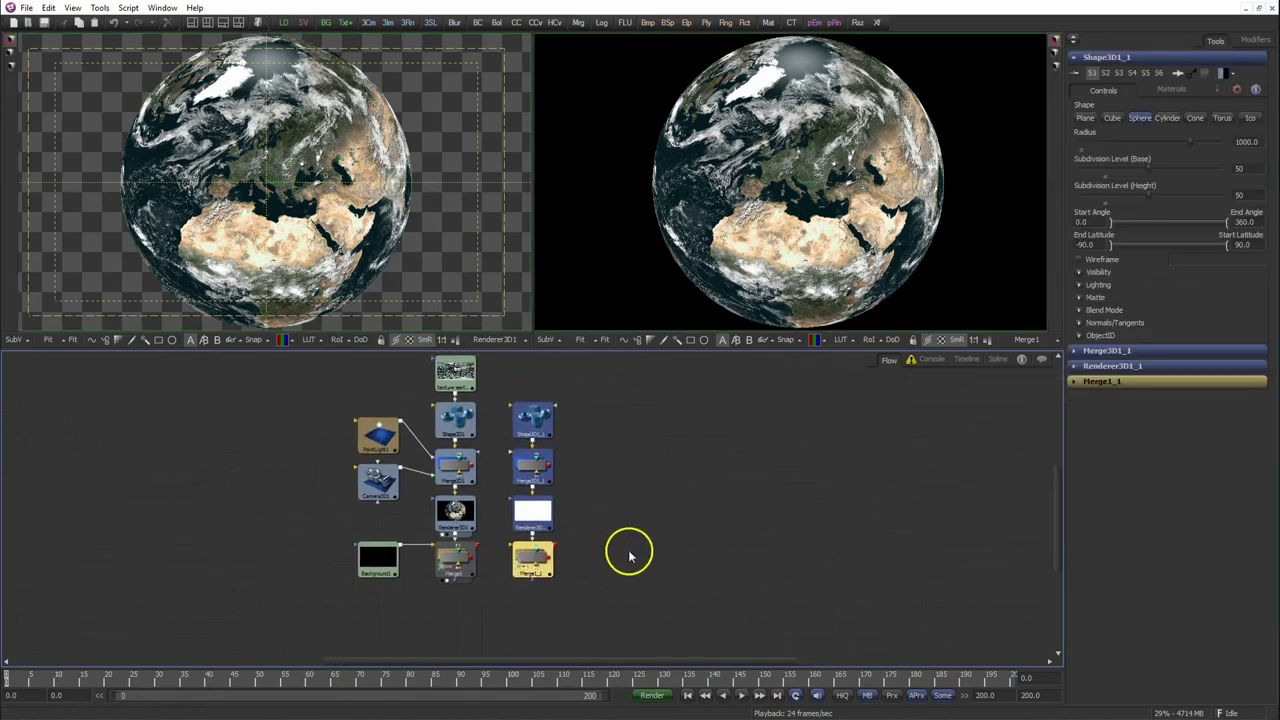
pyautogui.moveTo(479, 548); pyautogui.dragTo(526, 550)
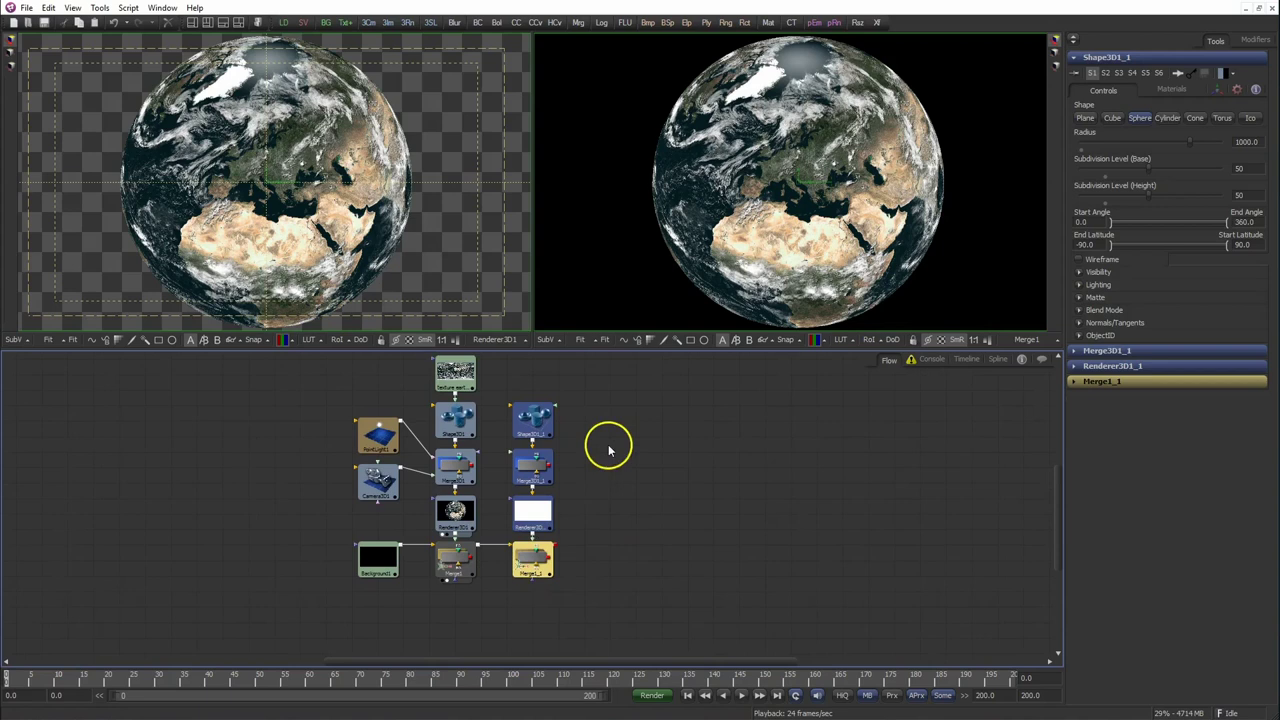
# Add a Catcher material and connect it to the duplicate sphere Shape3D1_1.
pyautogui.moveTo(608, 450); pyautogui.dragTo(641, 511)
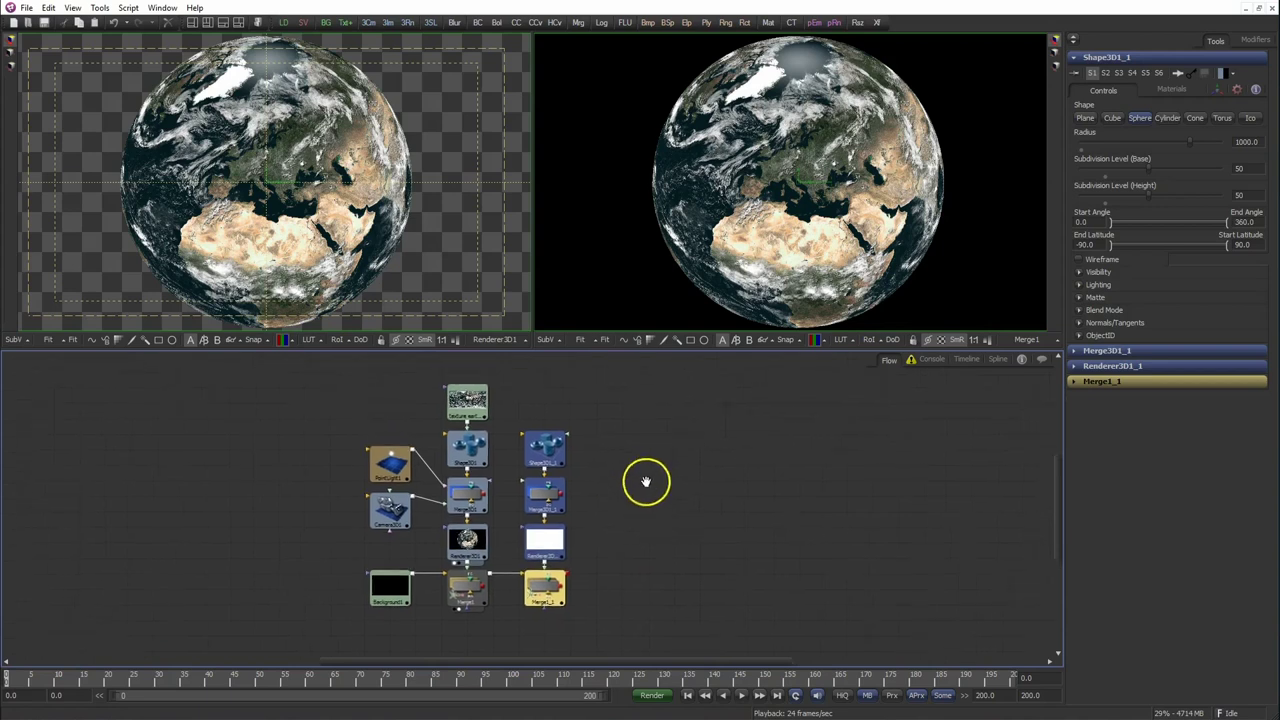
pyautogui.click(543, 471)
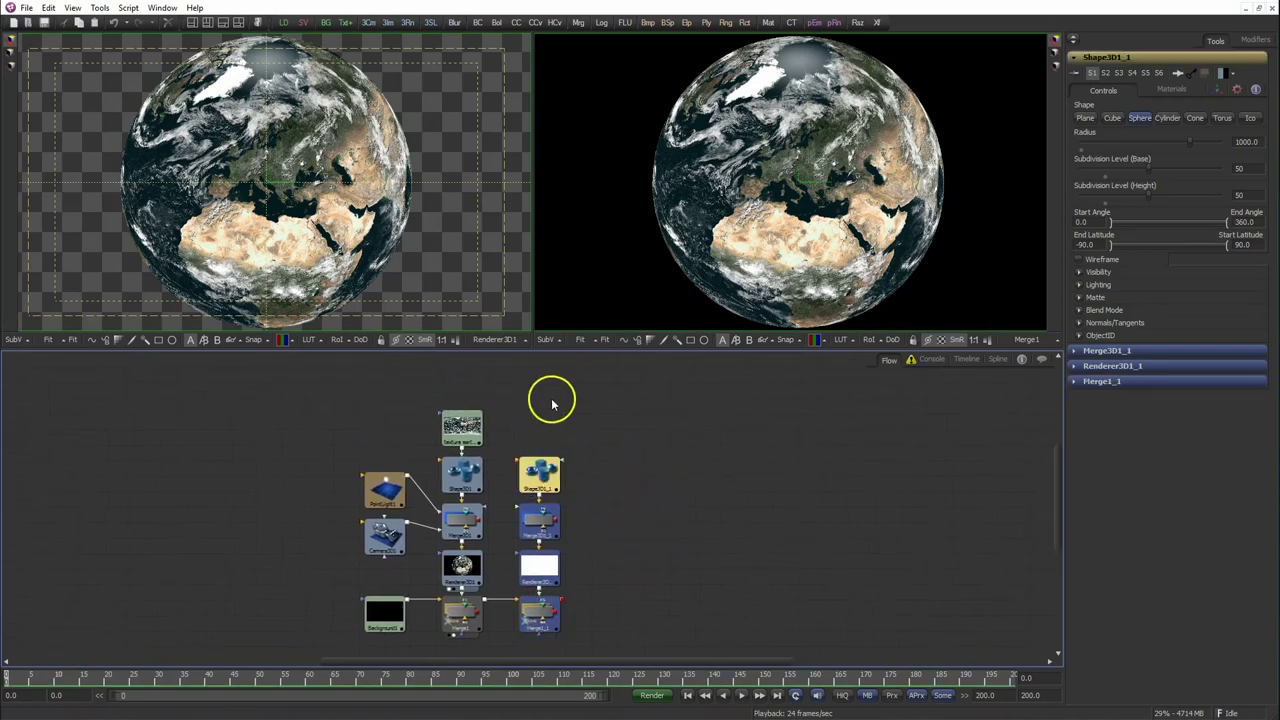
pyautogui.click(551, 400)
pyautogui.hotkey('ctrl', 'space')
pyautogui.write('catc')
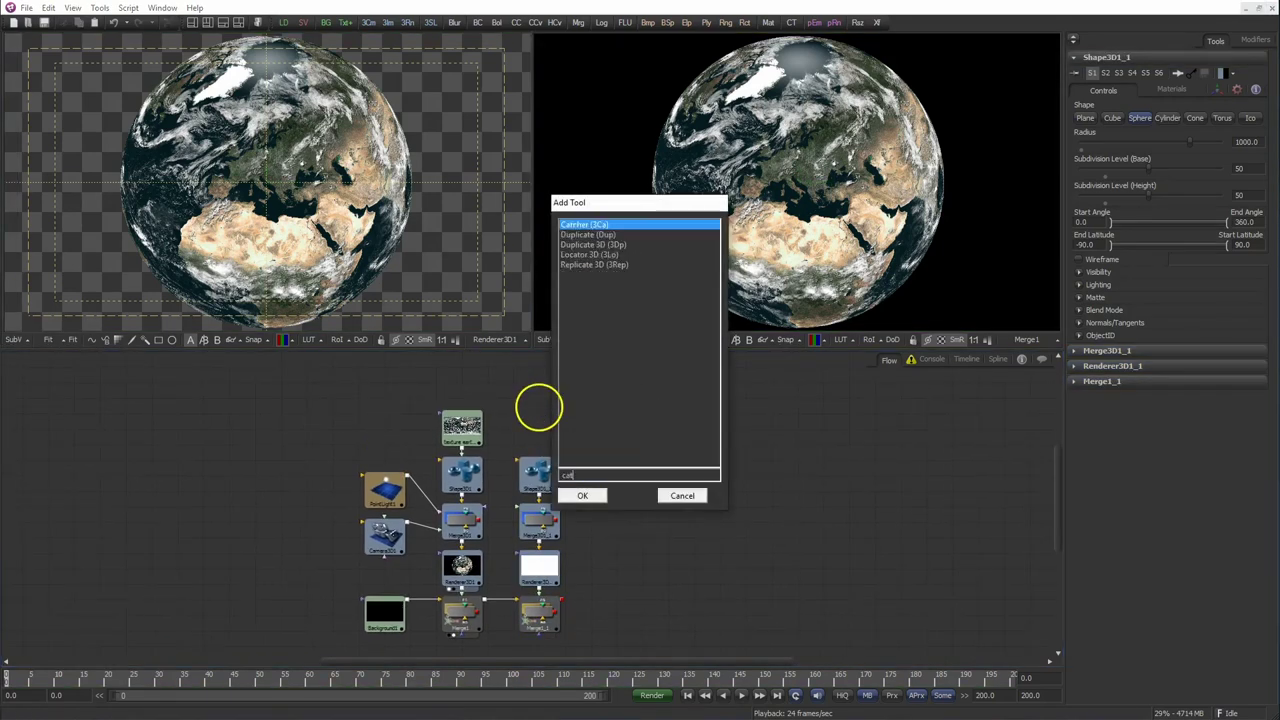
pyautogui.click(586, 496)
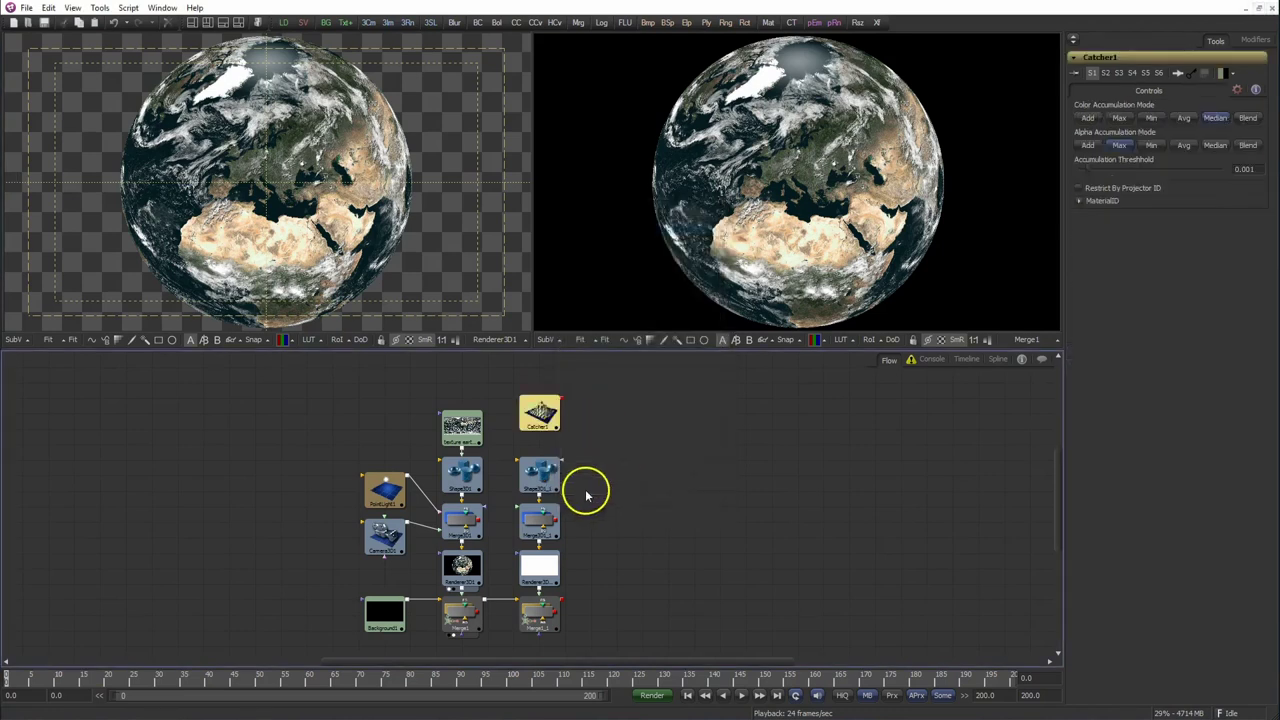
pyautogui.moveTo(562, 400)
pyautogui.mouseDown()
pyautogui.moveTo(546, 463)
pyautogui.moveTo(540, 425)
pyautogui.mouseUp()
pyautogui.click(600, 434)
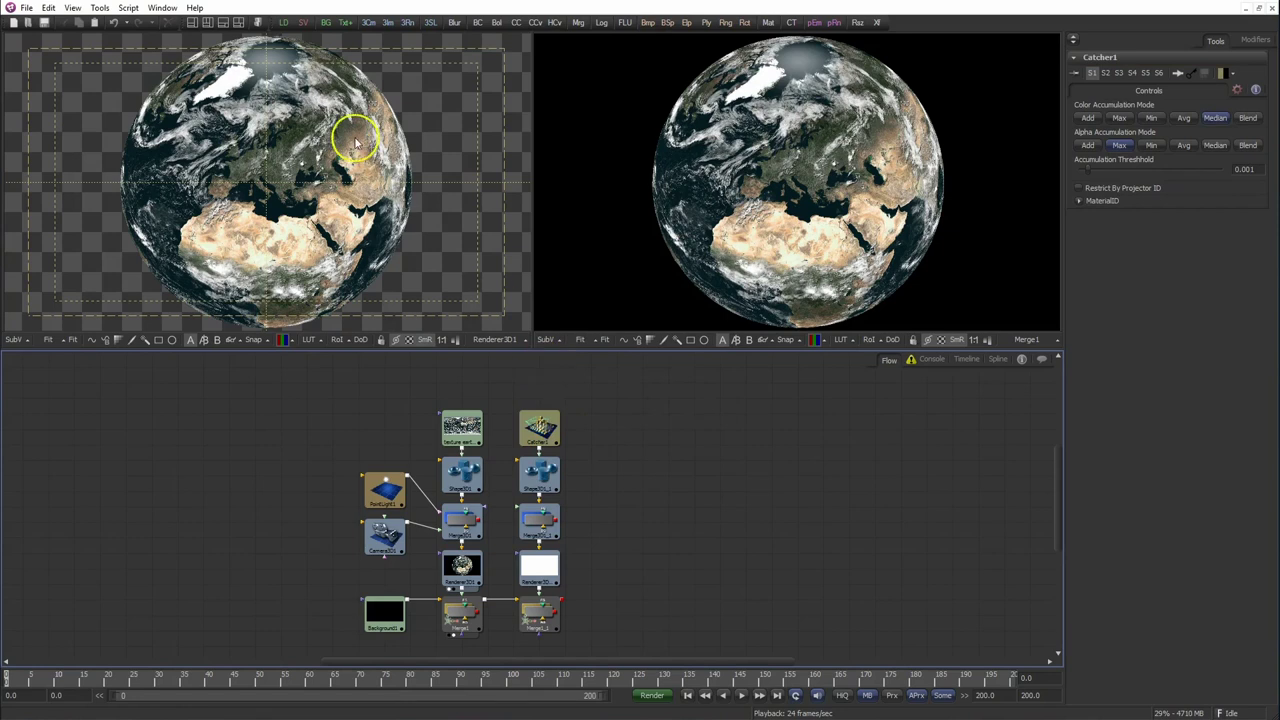
# Add a Loader holding the image e.jpg.
pyautogui.click(283, 27)
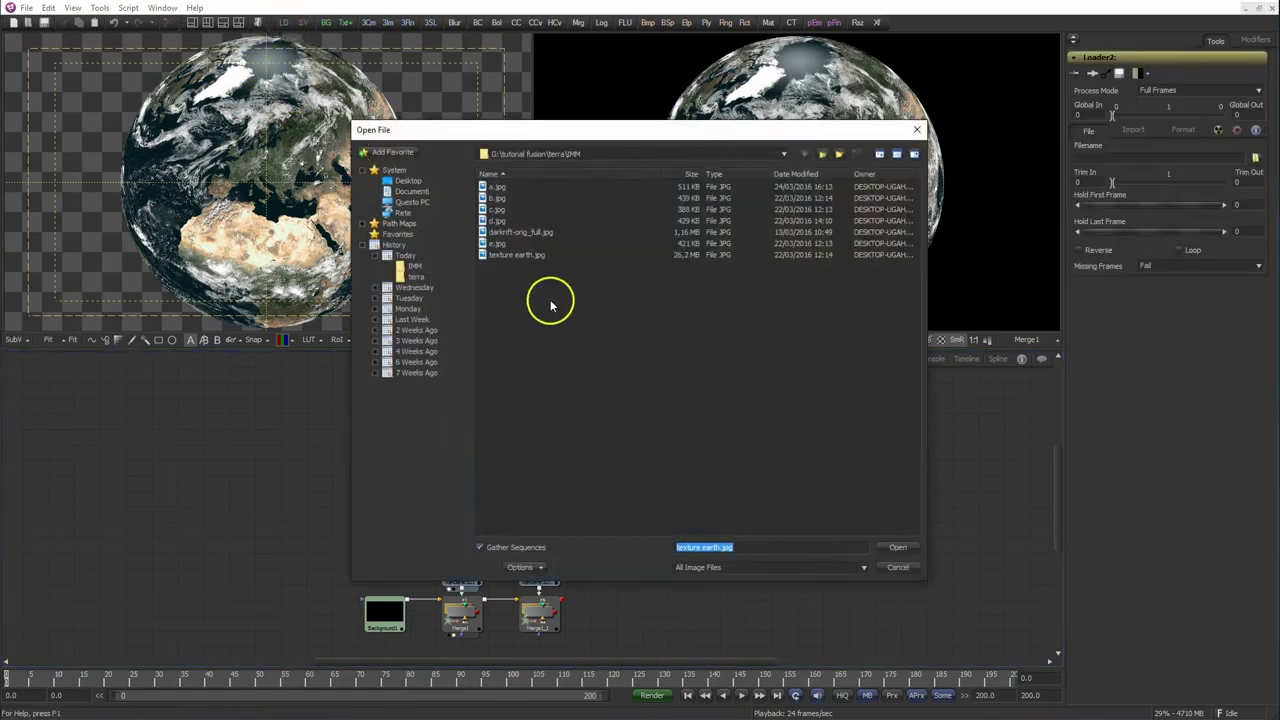
pyautogui.click(497, 244)
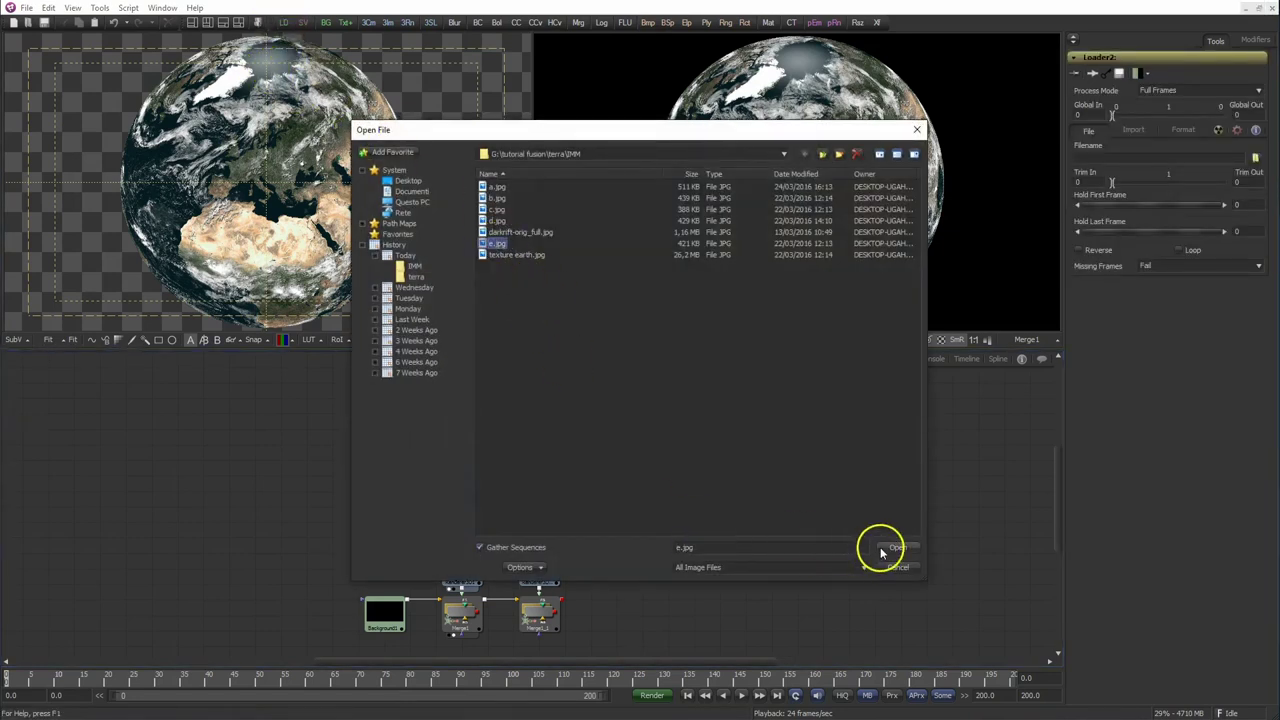
pyautogui.click(881, 551)
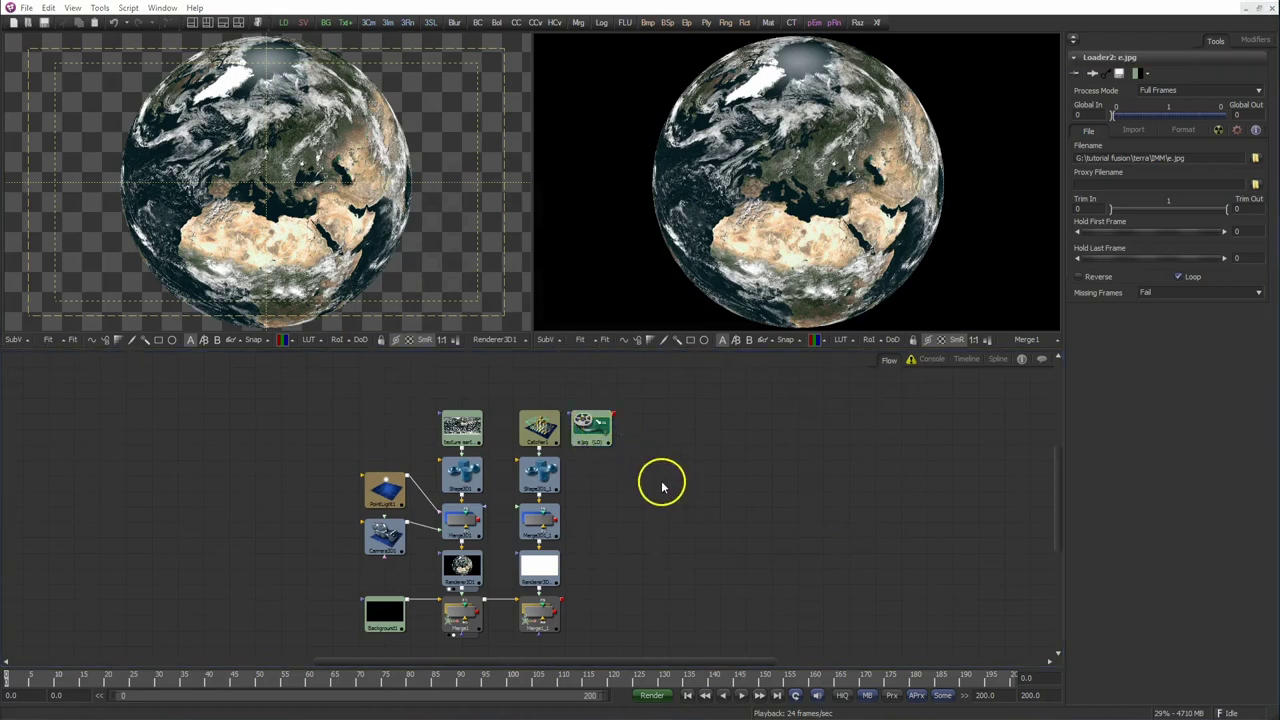
pyautogui.hotkey('ctrl', 'space')
pyautogui.write('pro')
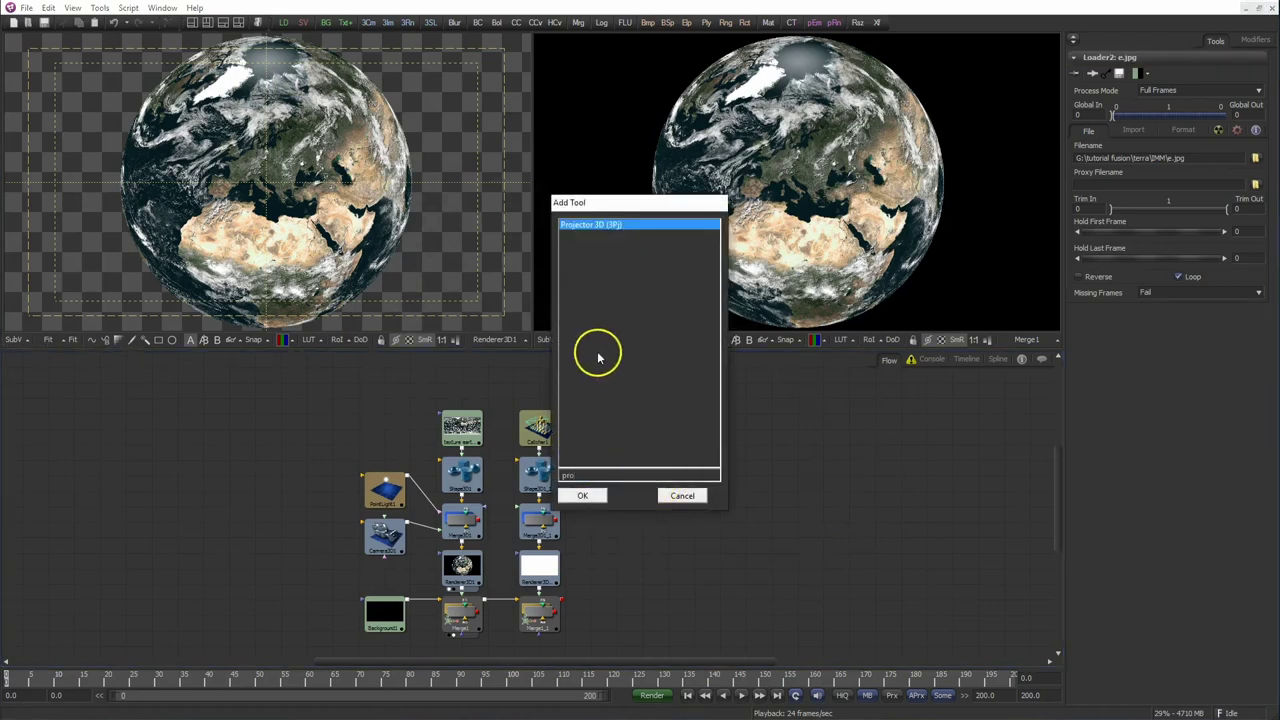
# Add a Projector 3D fed by e.jpg, and wire it and Camera3D1 into Merge3D1_1.
pyautogui.click(585, 496)
pyautogui.moveTo(668, 500); pyautogui.dragTo(605, 472)
pyautogui.moveTo(616, 418); pyautogui.dragTo(600, 462)
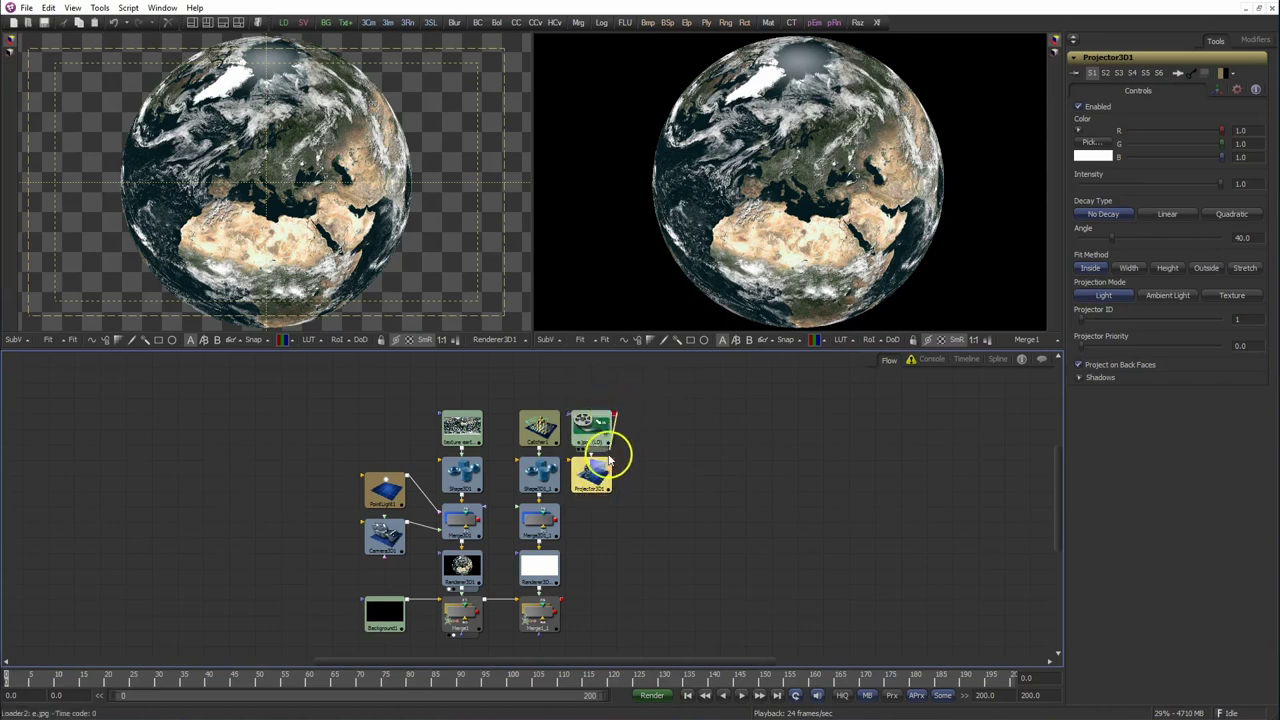
pyautogui.moveTo(567, 518); pyautogui.dragTo(545, 518)
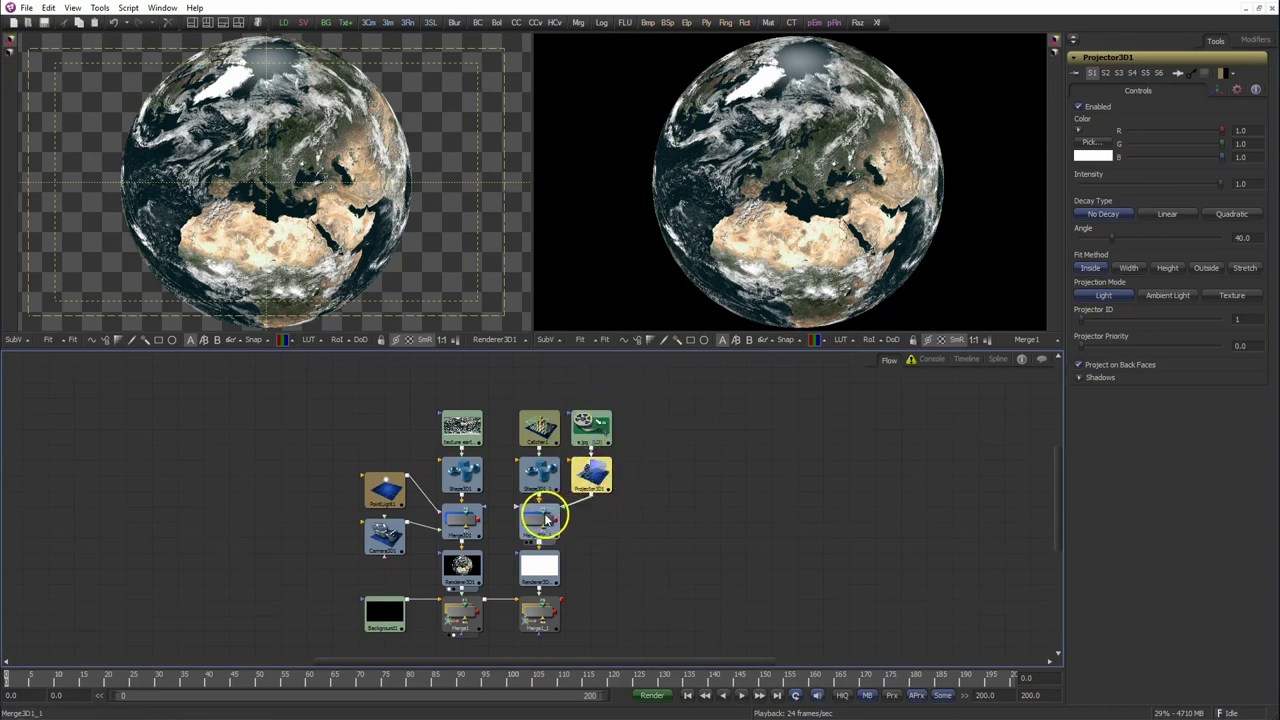
pyautogui.moveTo(408, 527); pyautogui.dragTo(555, 520)
# Show Merge3D1_1's 3D scene in the right viewer.
pyautogui.click(538, 570)
pyautogui.click(540, 525)
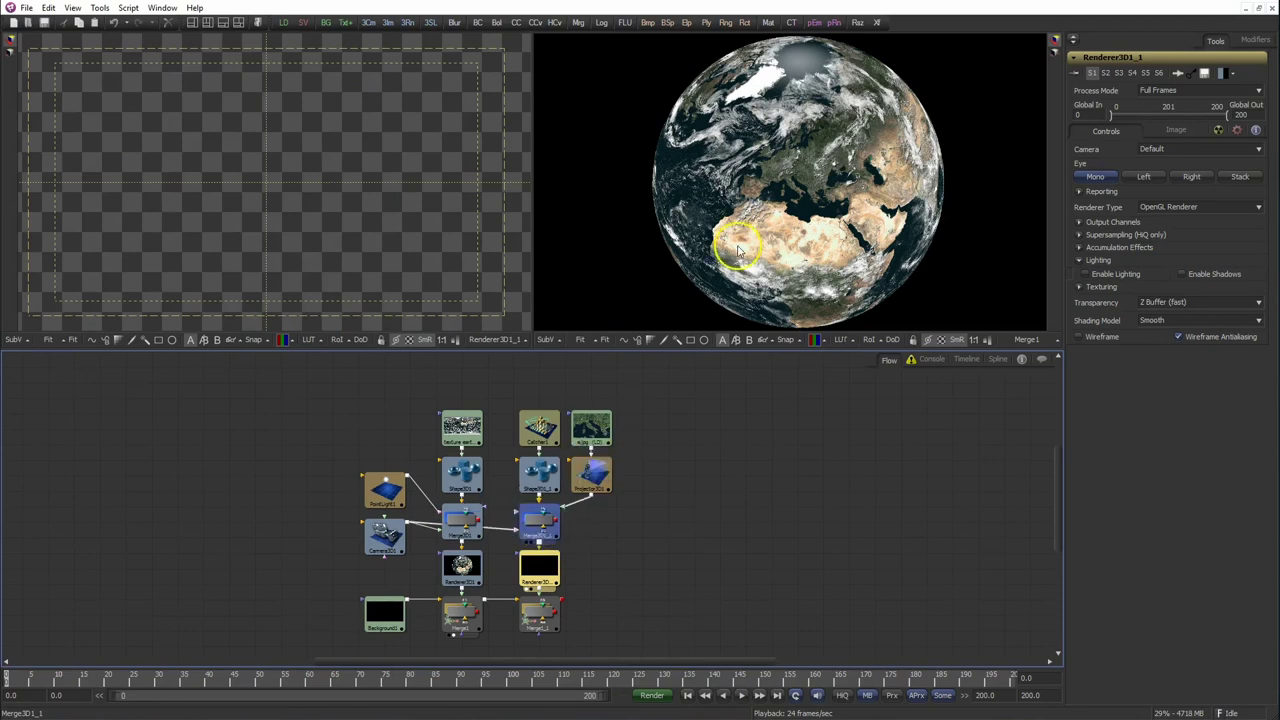
pyautogui.press('2')
pyautogui.moveTo(832, 224)
pyautogui.mouseDown()
pyautogui.moveTo(842, 228)
pyautogui.moveTo(825, 220)
pyautogui.mouseUp()
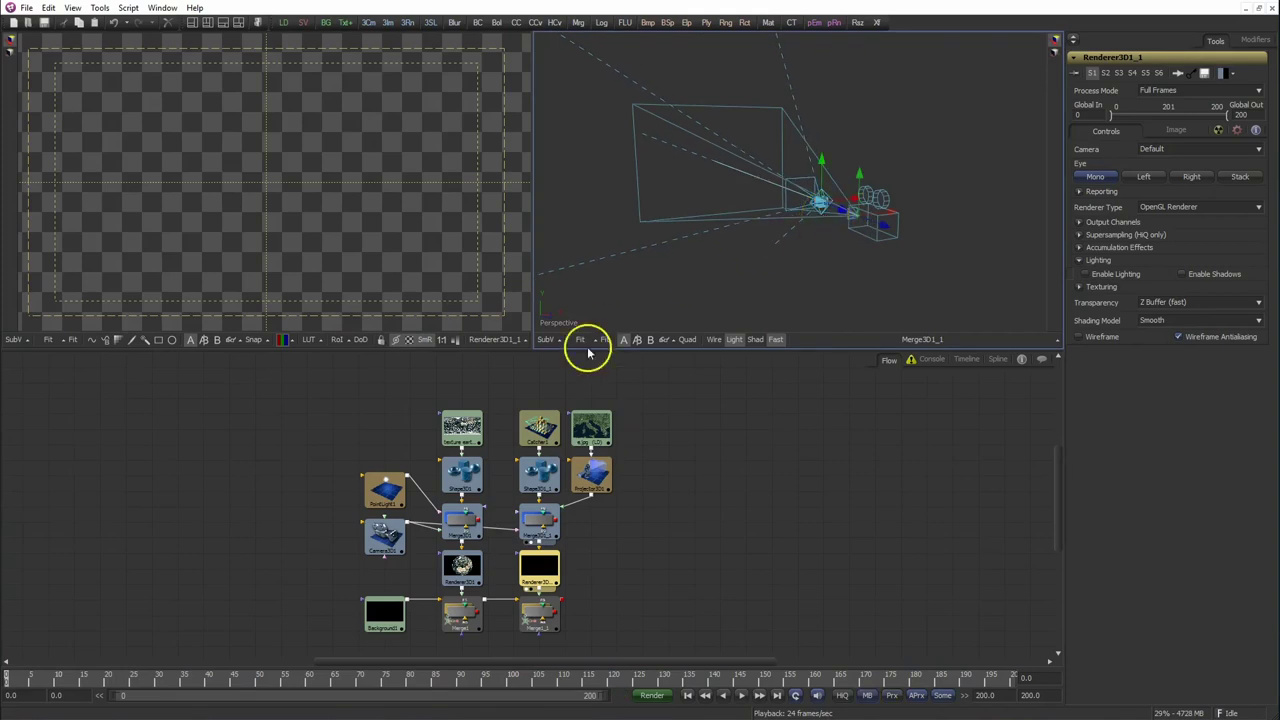
# Set Projector3D1's Projection Mode to Texture and move it closer to the globe.
pyautogui.click(588, 473)
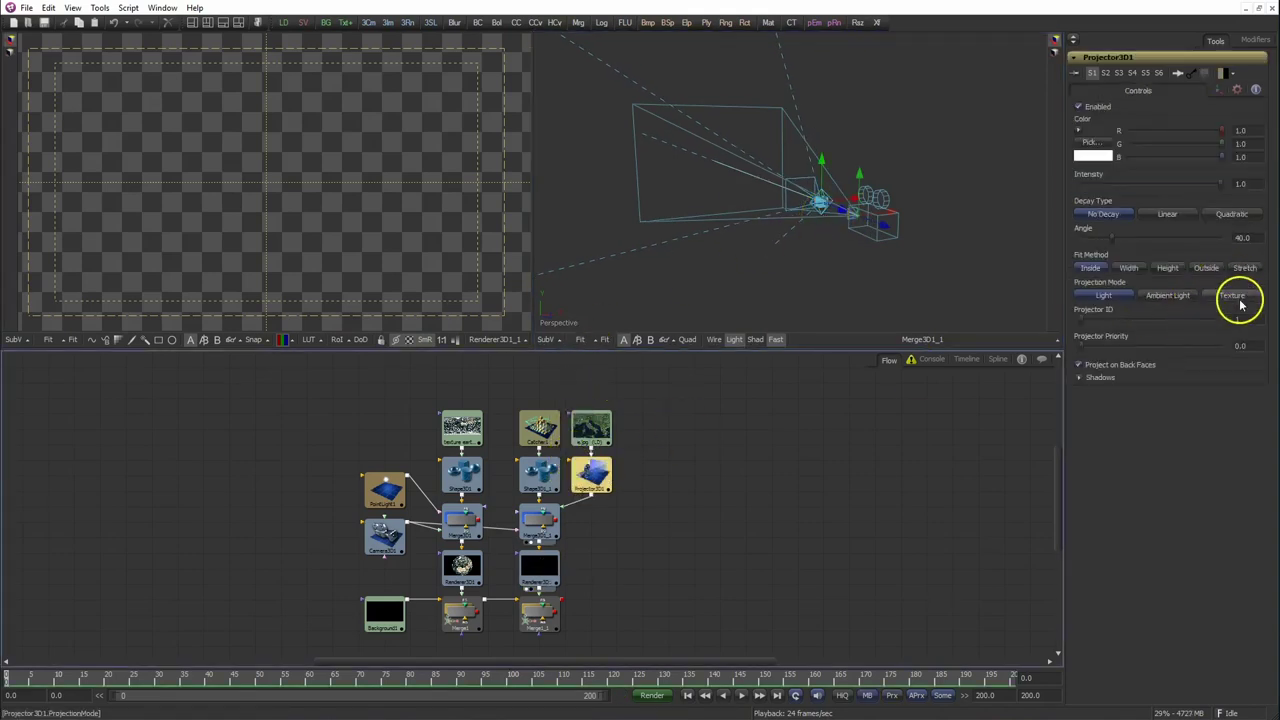
pyautogui.click(1234, 296)
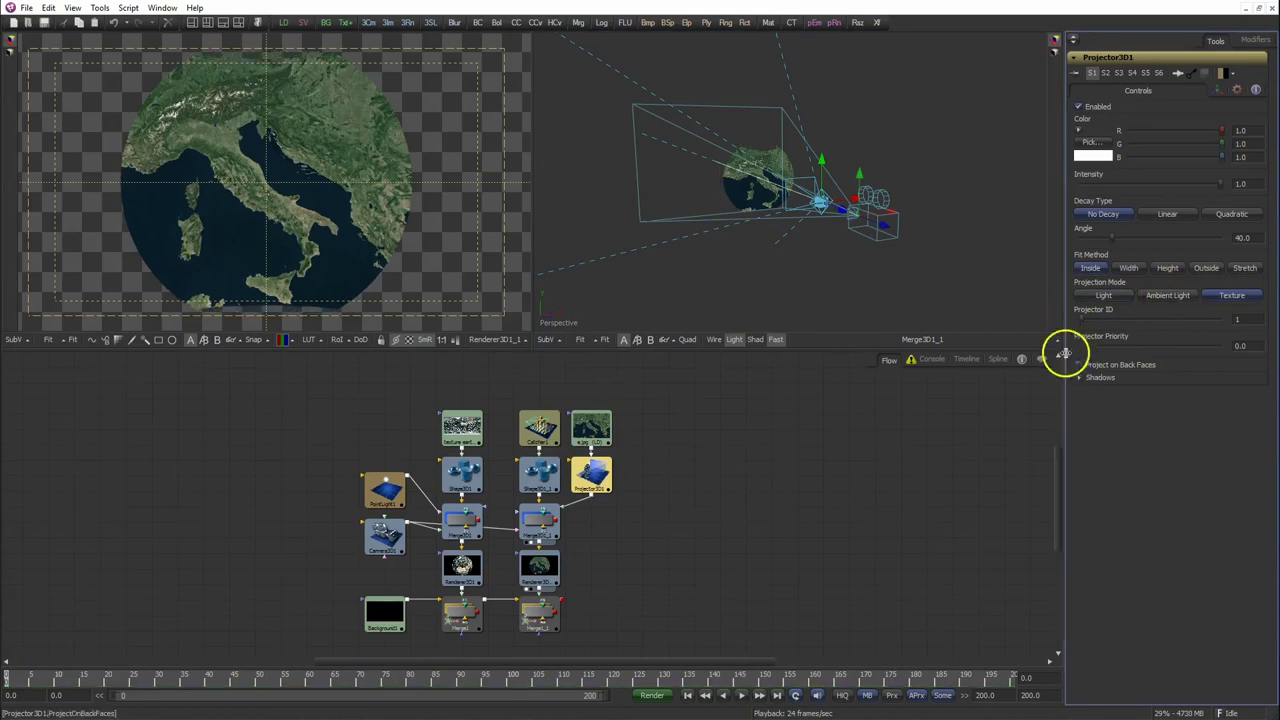
pyautogui.moveTo(843, 213); pyautogui.dragTo(797, 190)
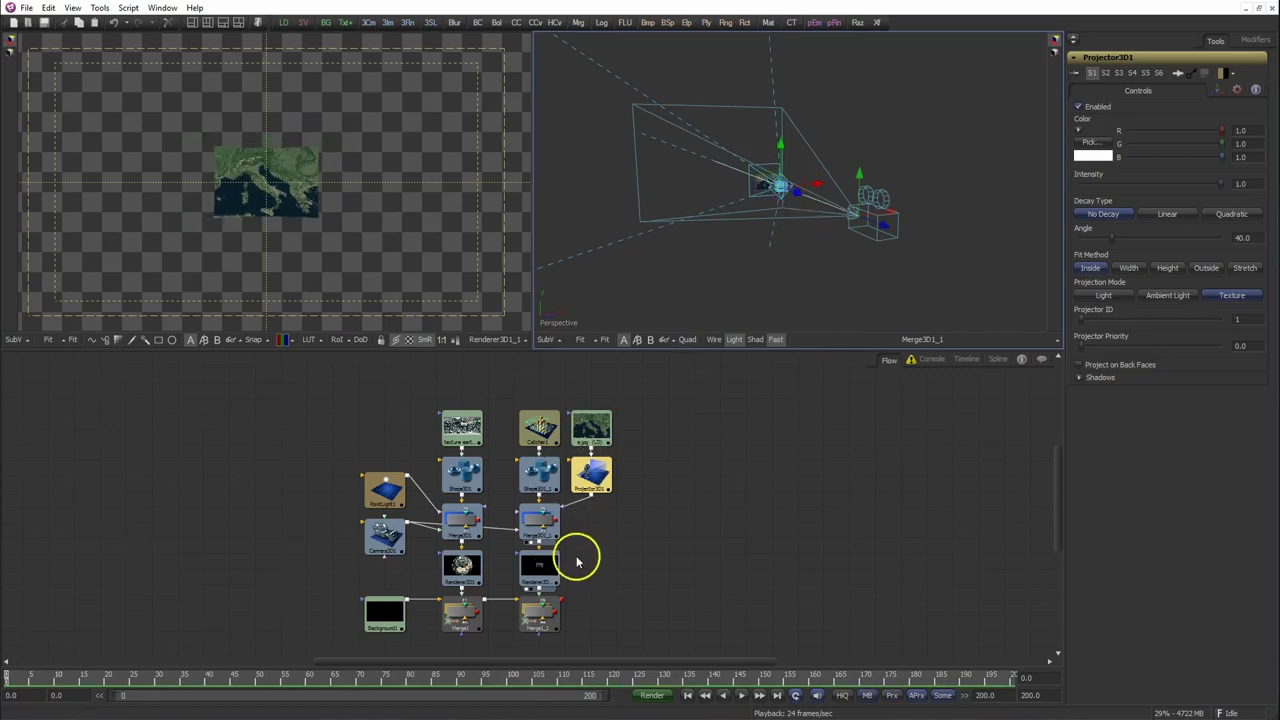
# View the Merge1_1 composite in both the left and right viewers.
pyautogui.click(543, 610)
pyautogui.press('2')
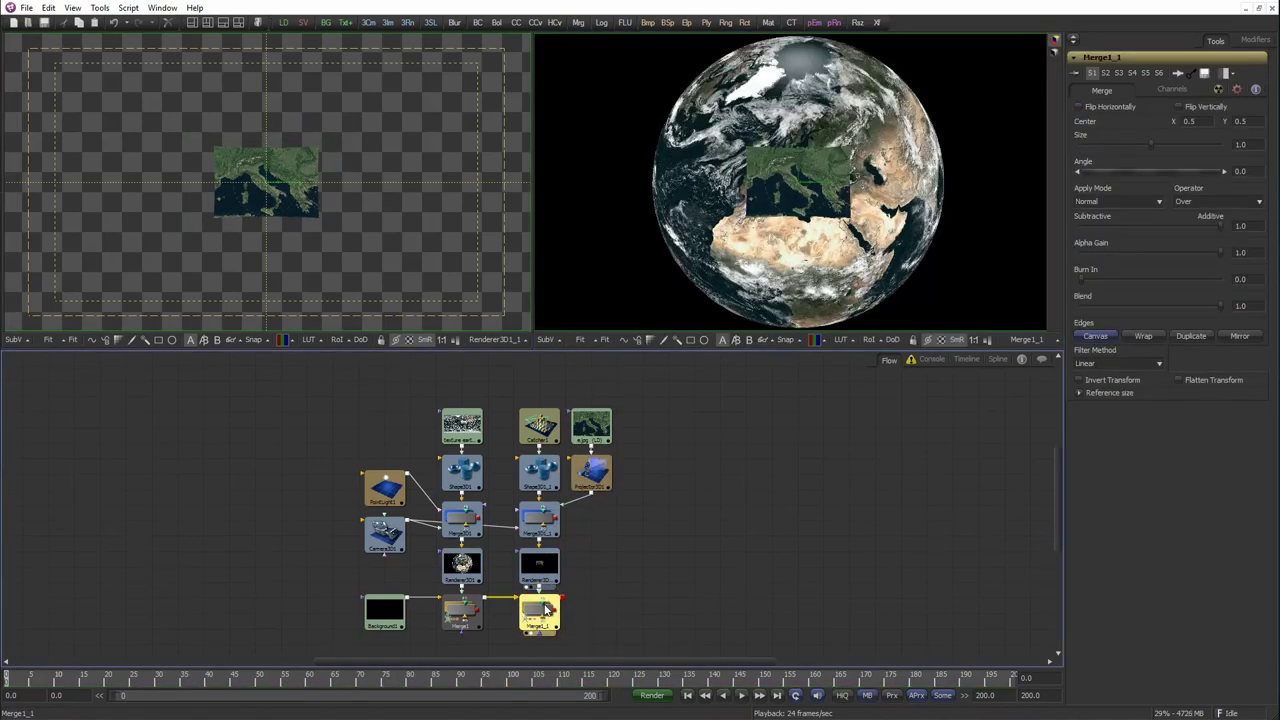
pyautogui.press('1')
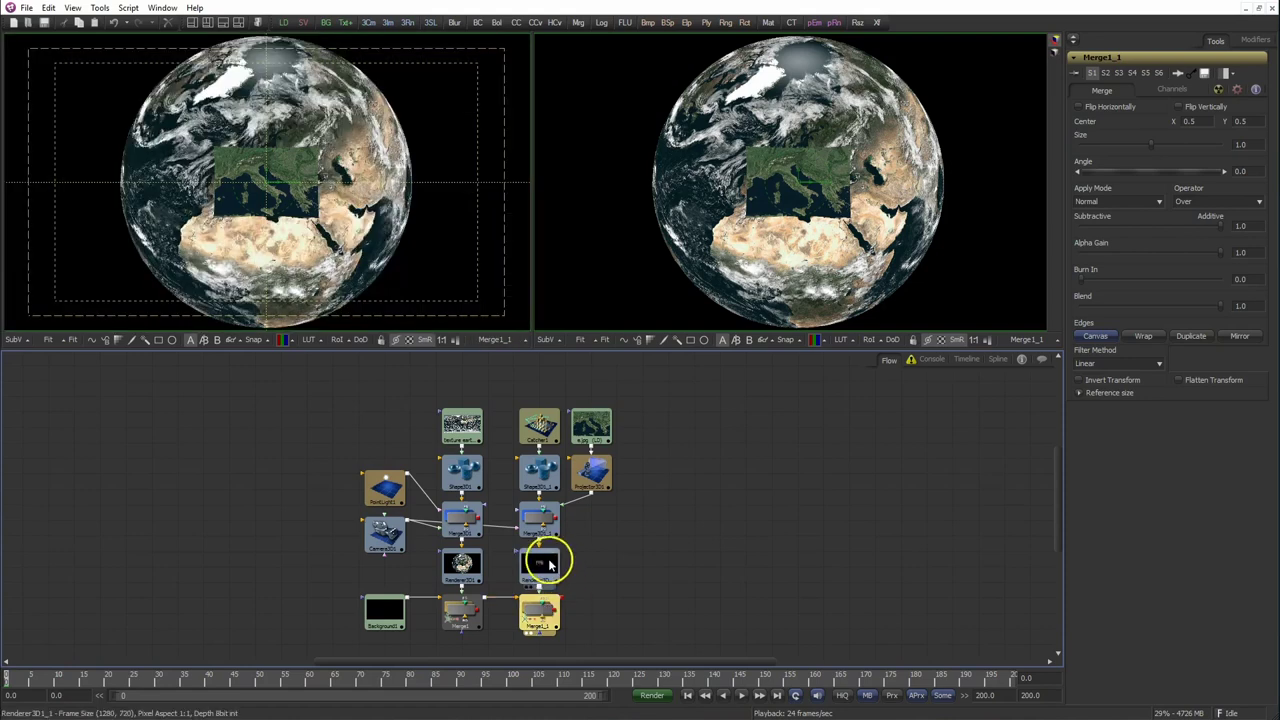
pyautogui.click(541, 525)
# Lower Projector3D1's Z offset to about 1483.
pyautogui.press('2')
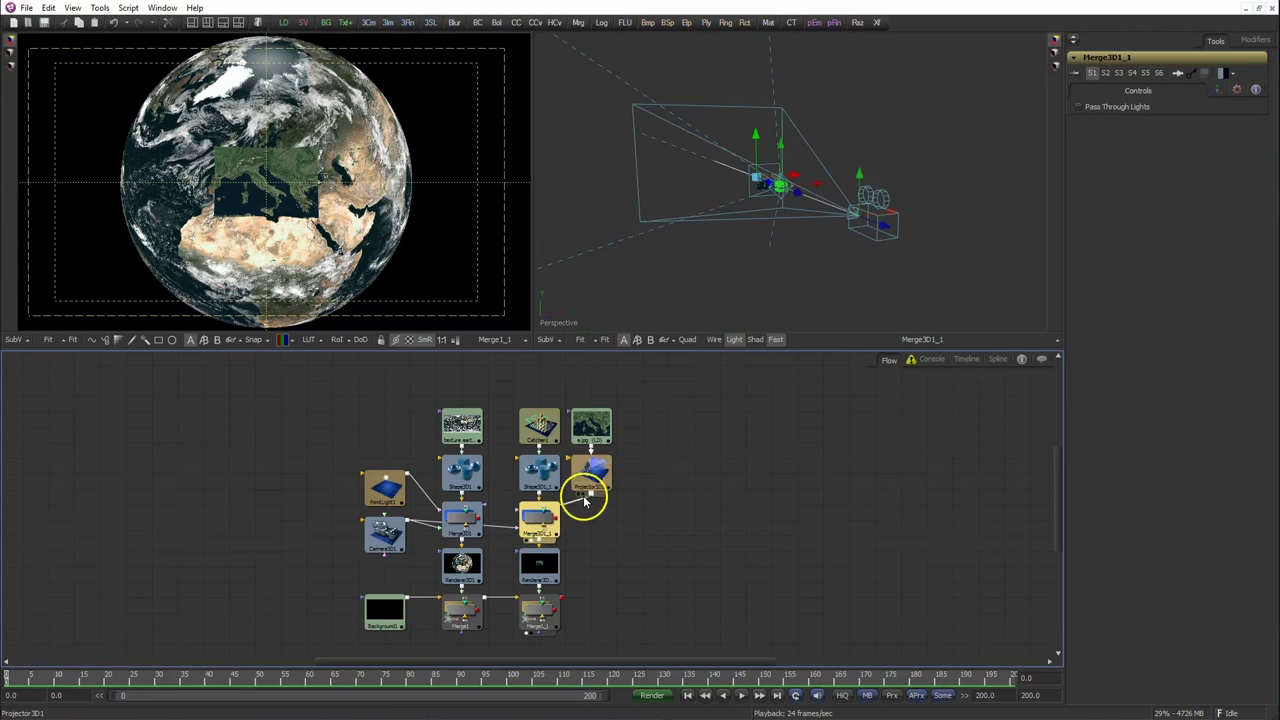
pyautogui.click(605, 487)
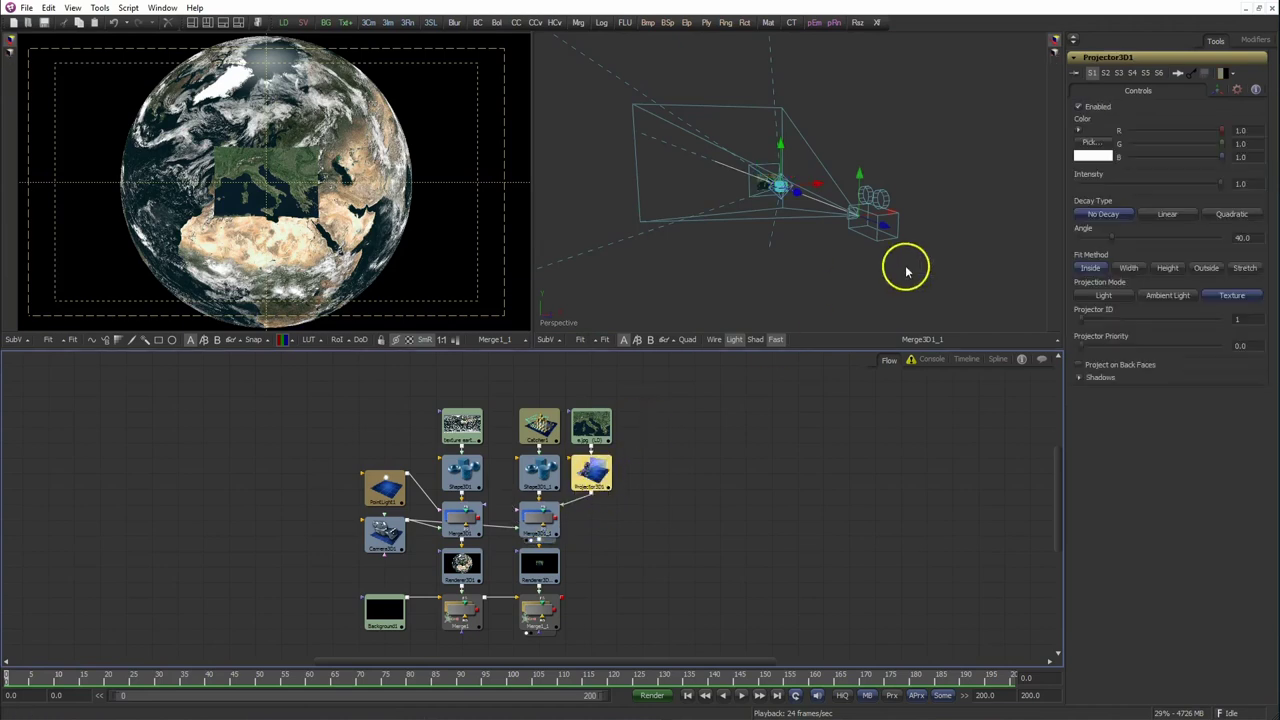
pyautogui.click(1222, 90)
pyautogui.moveTo(1206, 188); pyautogui.dragTo(1150, 186)
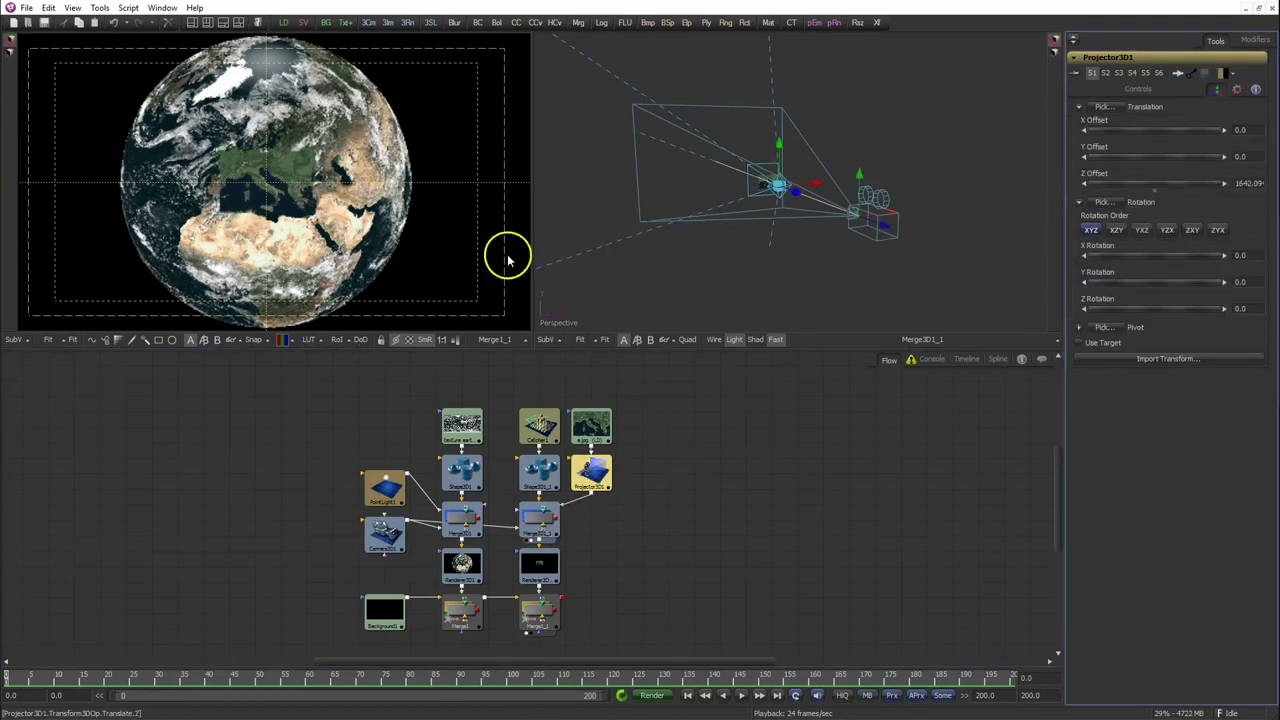
pyautogui.moveTo(1137, 183); pyautogui.dragTo(1131, 187)
pyautogui.moveTo(965, 212); pyautogui.dragTo(655, 230)
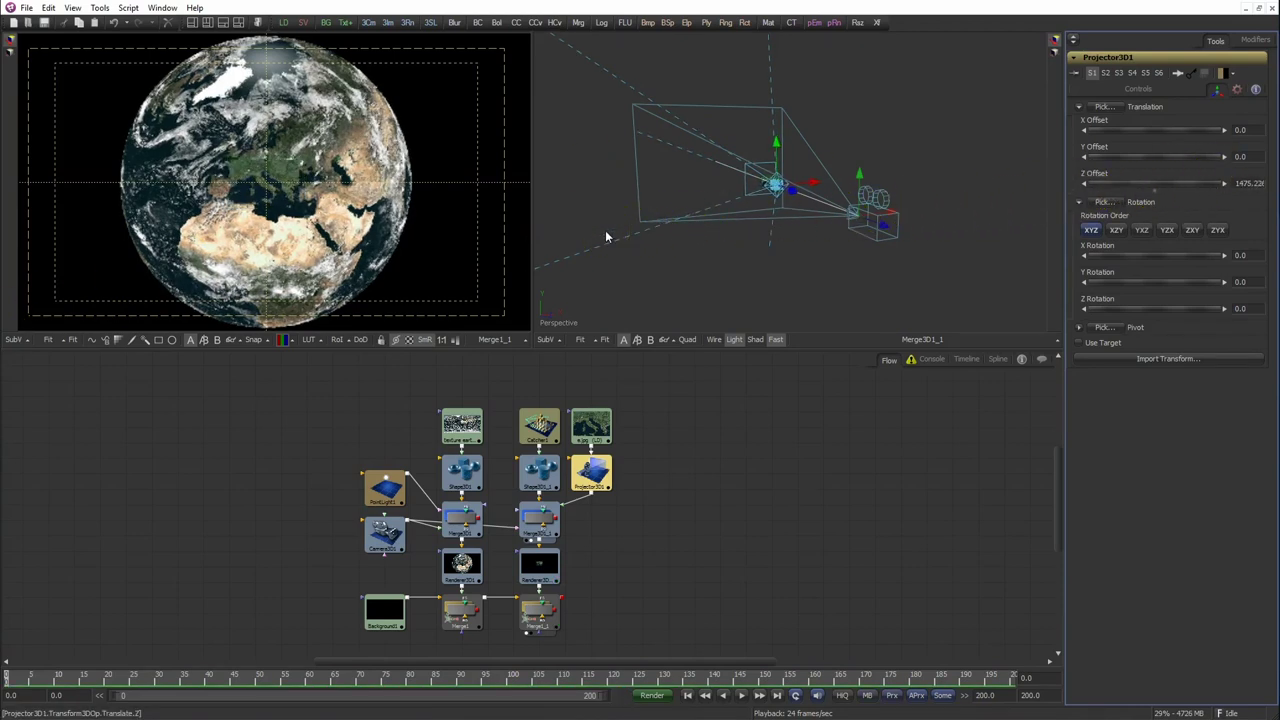
# Zoom Camera3D1 to about 143.7 mm on the Mediterranean and set Merge1_1 Blend to about 0.55.
pyautogui.click(378, 537)
pyautogui.moveTo(1141, 232); pyautogui.dragTo(1155, 240)
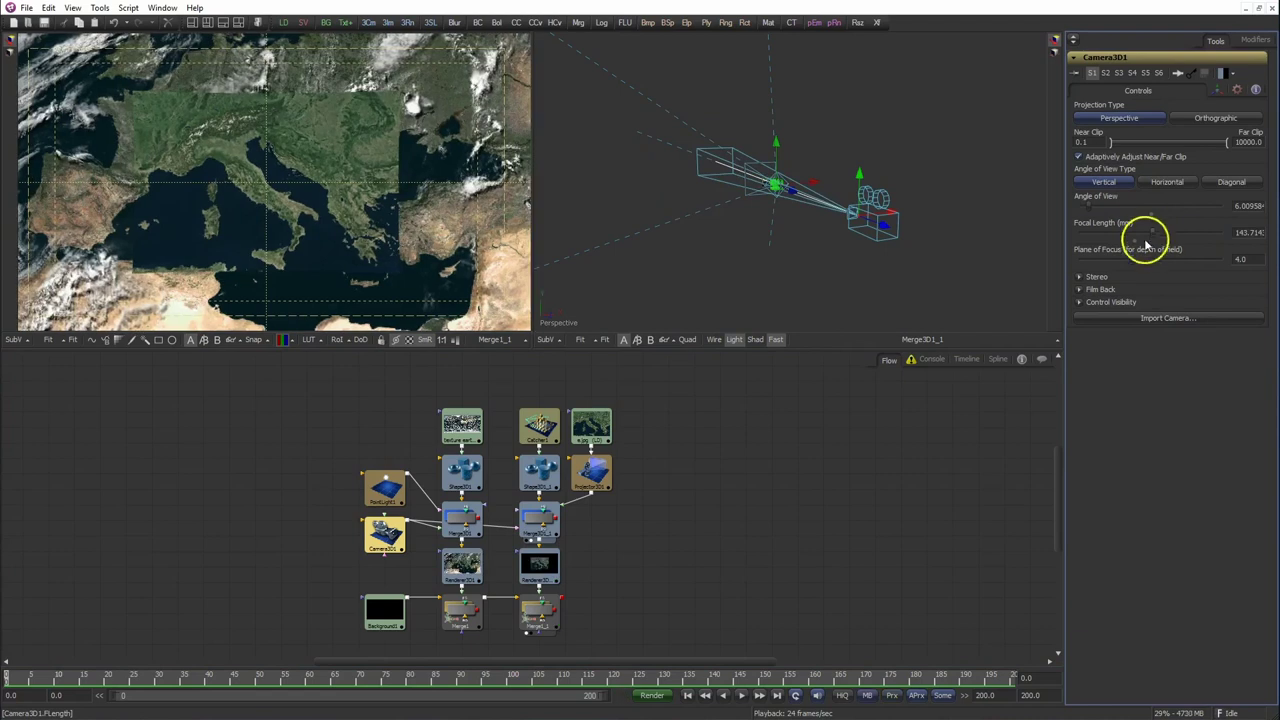
pyautogui.click(548, 614)
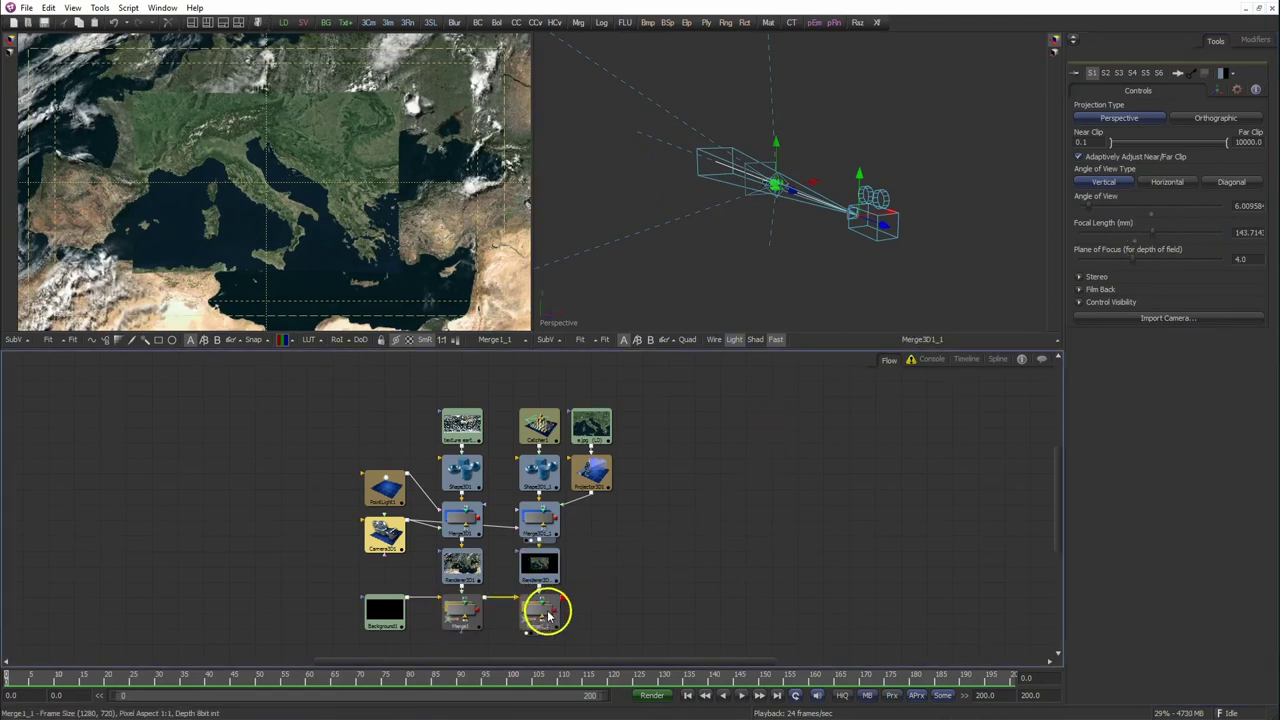
pyautogui.moveTo(1218, 308); pyautogui.dragTo(1176, 309)
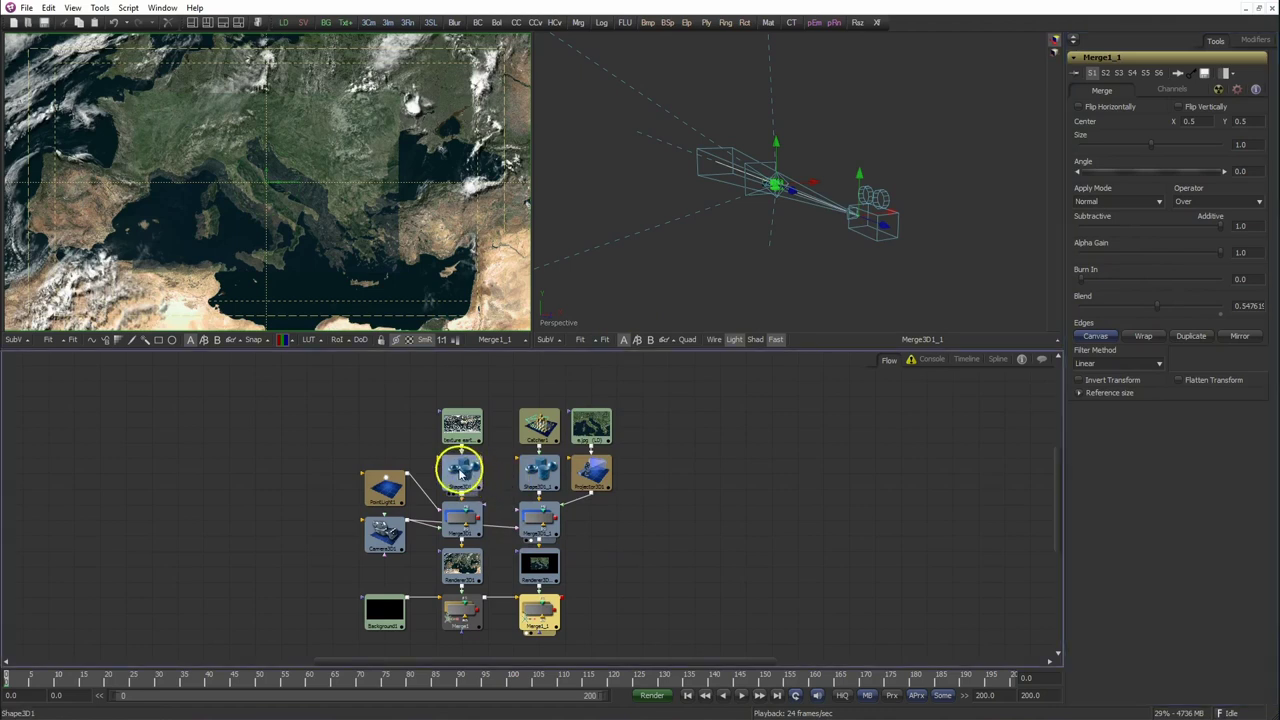
# Adjust Shape3D1's rotation to about X 42.7, Y 76.2, Z 3.2 to align the maps.
pyautogui.click(461, 468)
pyautogui.click(1220, 88)
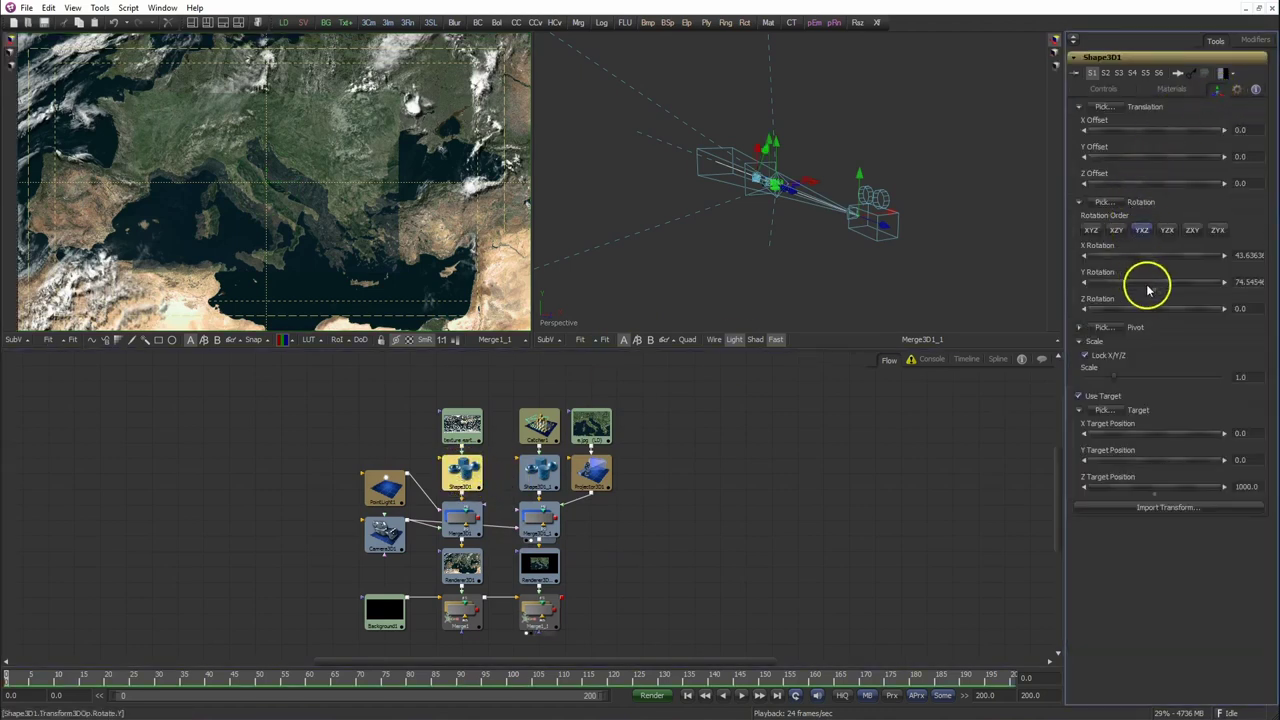
pyautogui.moveTo(1224, 282); pyautogui.dragTo(1230, 287)
pyautogui.click(1086, 257)
pyautogui.click(1224, 310)
pyautogui.click(1084, 257)
pyautogui.click(1086, 284)
pyautogui.click(1224, 282)
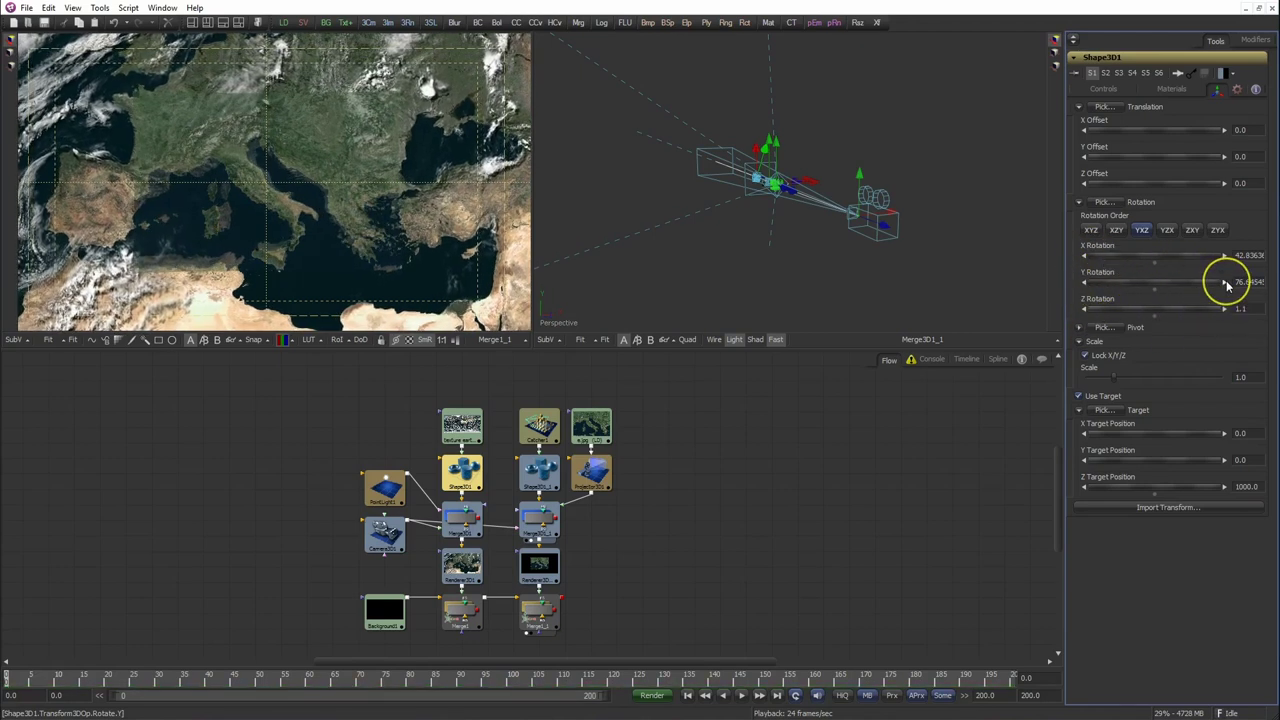
pyautogui.click(1086, 310)
pyautogui.click(1223, 309)
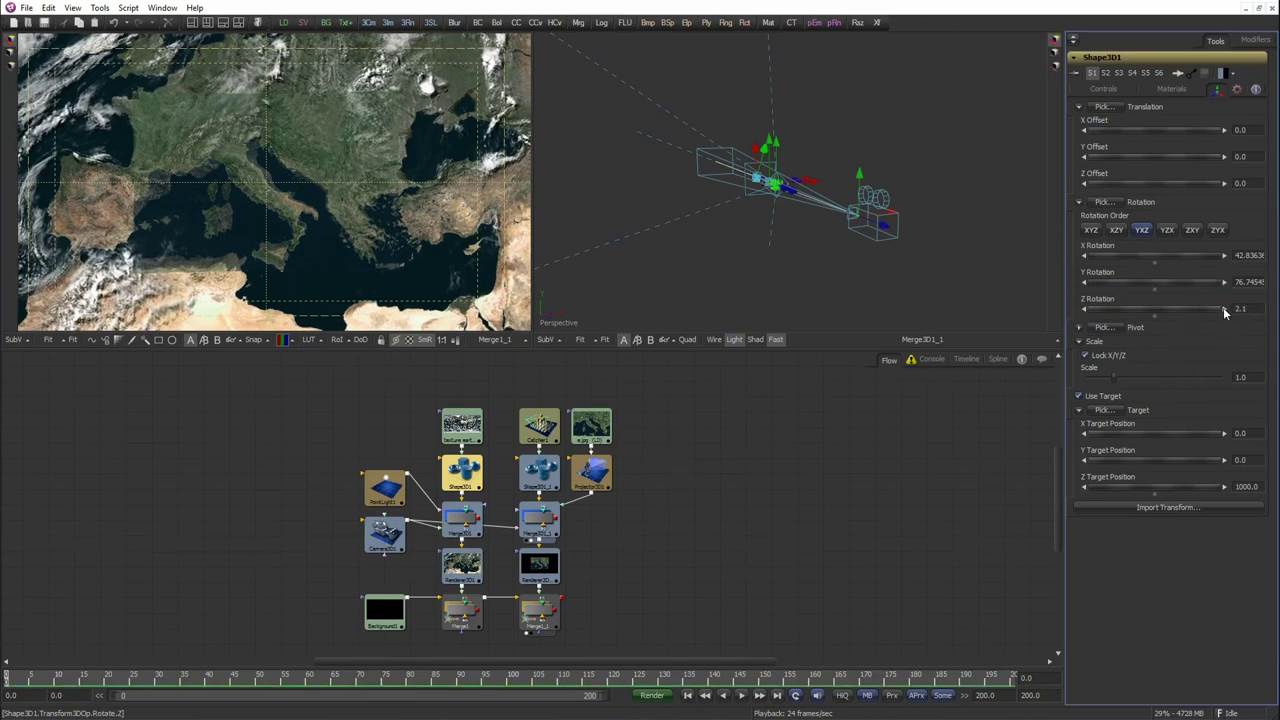
pyautogui.click(1154, 285)
pyautogui.click(1086, 257)
pyautogui.click(1086, 282)
pyautogui.click(1203, 252)
pyautogui.click(1223, 257)
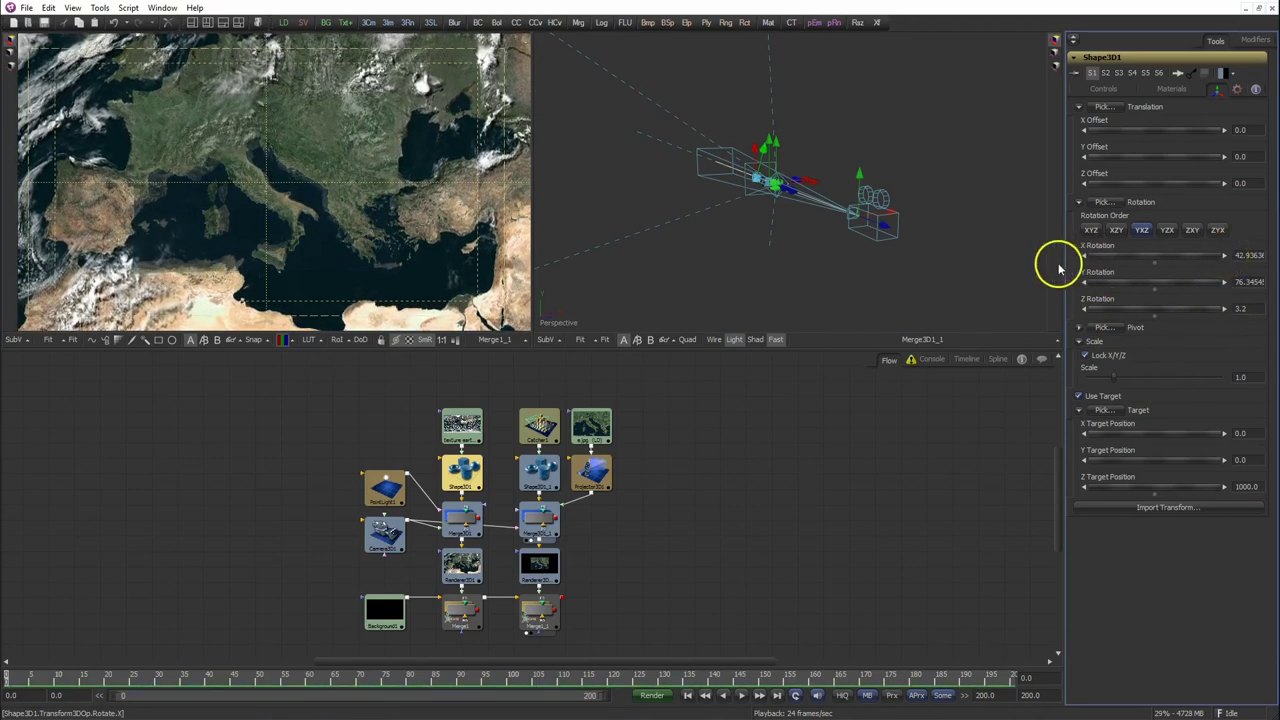
# Set Projector3D1's Z Offset to about 1423.
pyautogui.click(592, 475)
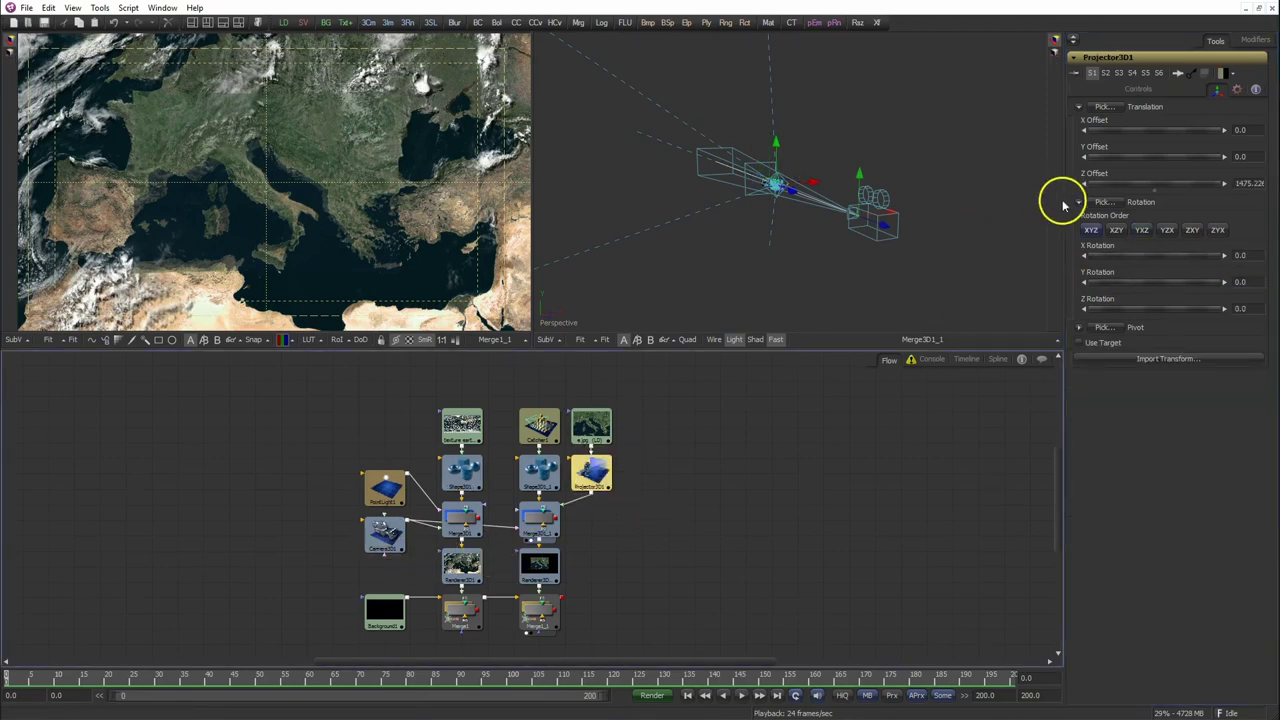
pyautogui.moveTo(1160, 183); pyautogui.dragTo(1222, 186)
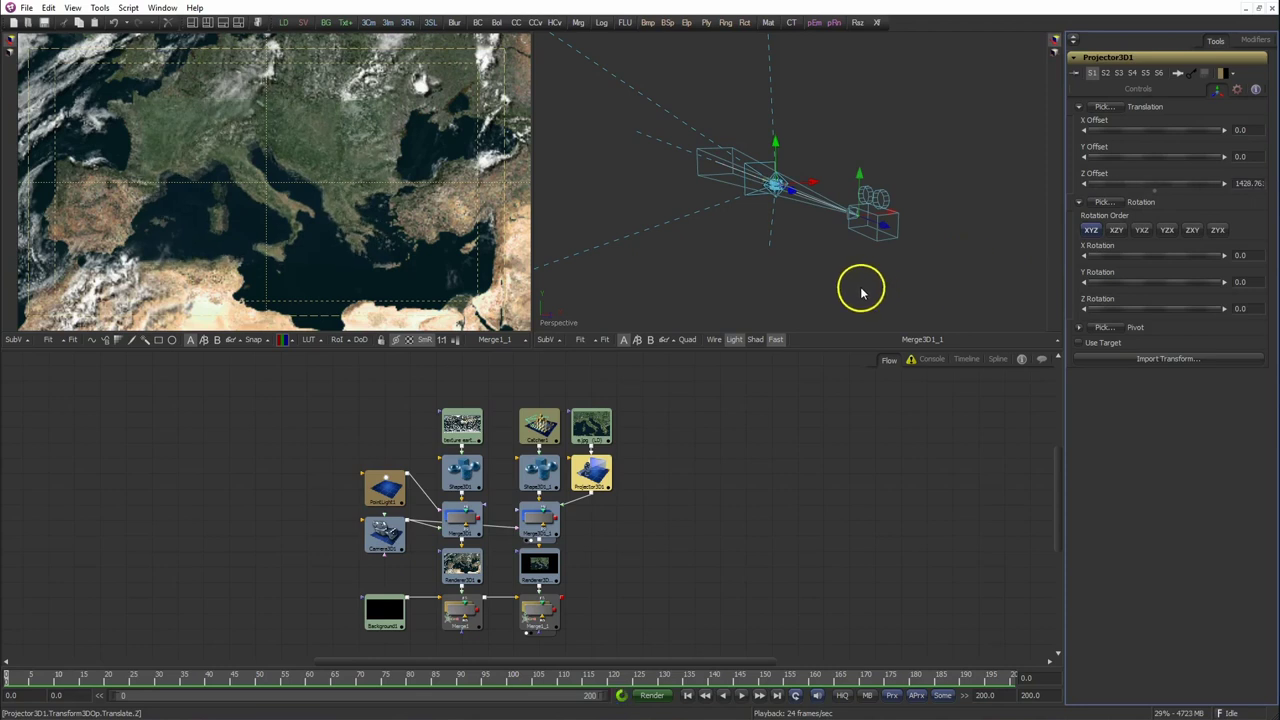
pyautogui.click(474, 480)
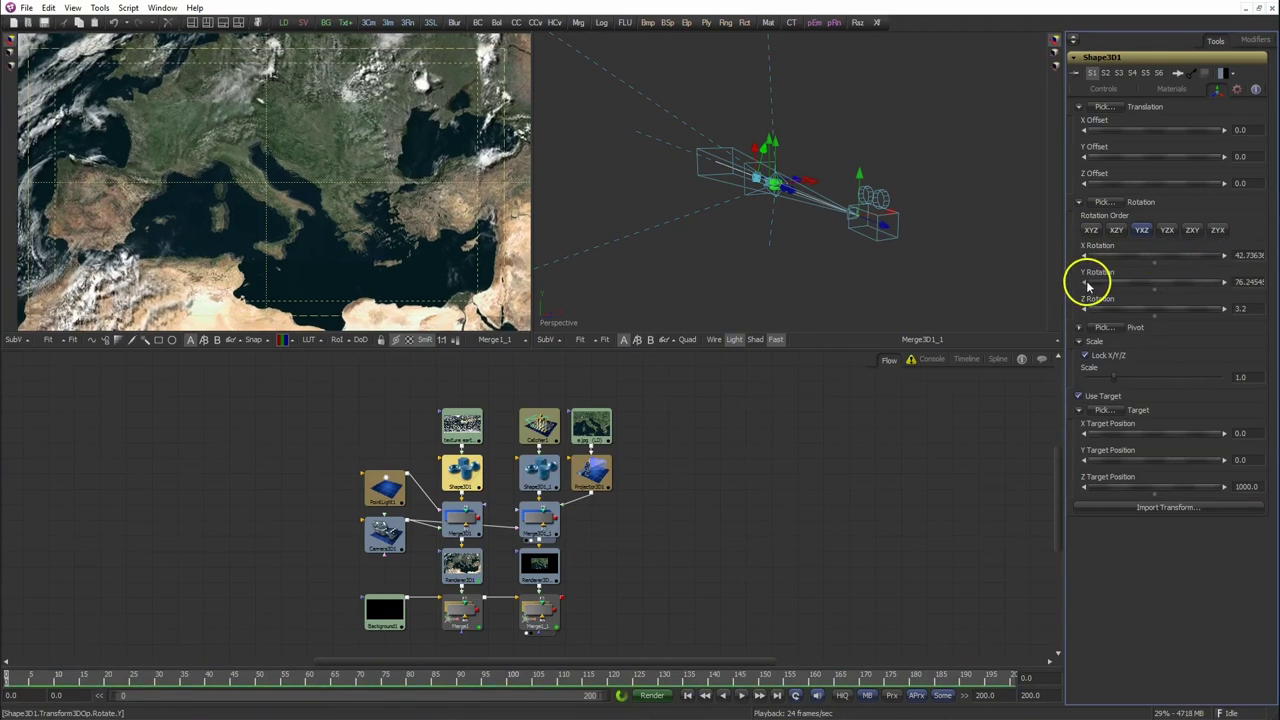
# Restore Merge1_1 Blend to 1.0 and view the e.jpg loader in the right viewer.
pyautogui.click(539, 611)
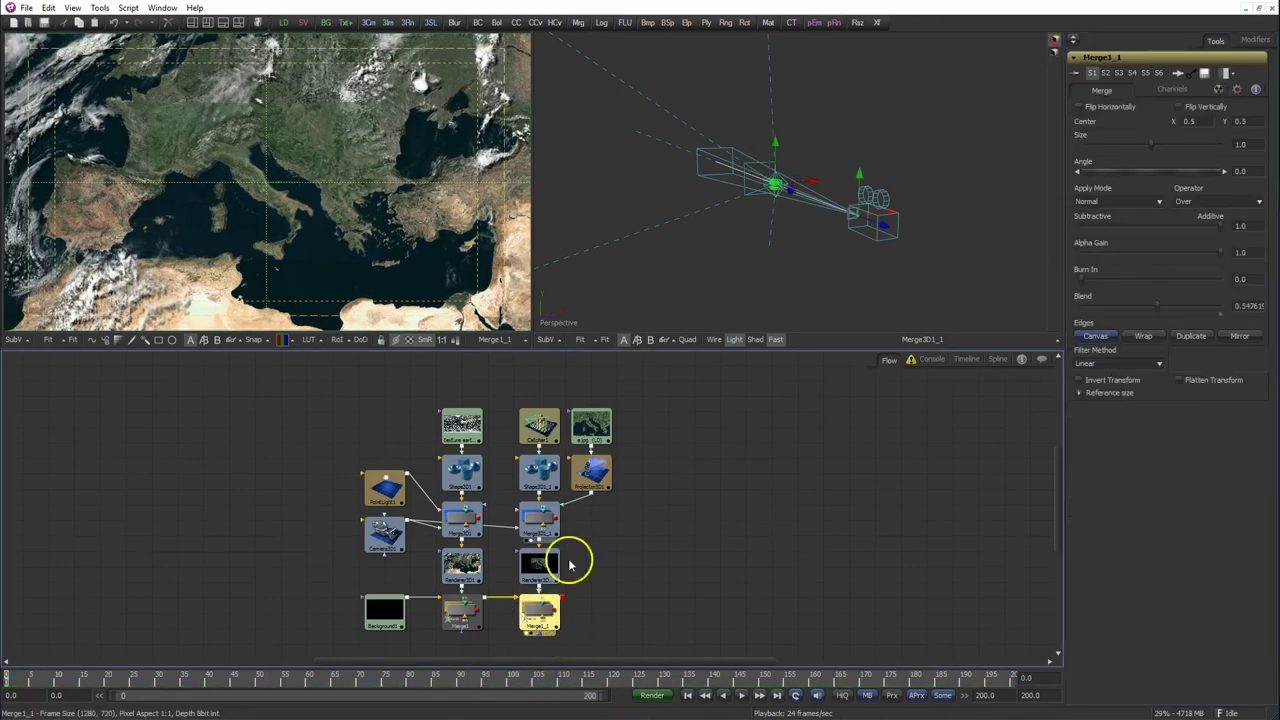
pyautogui.moveTo(1158, 305); pyautogui.dragTo(1230, 305)
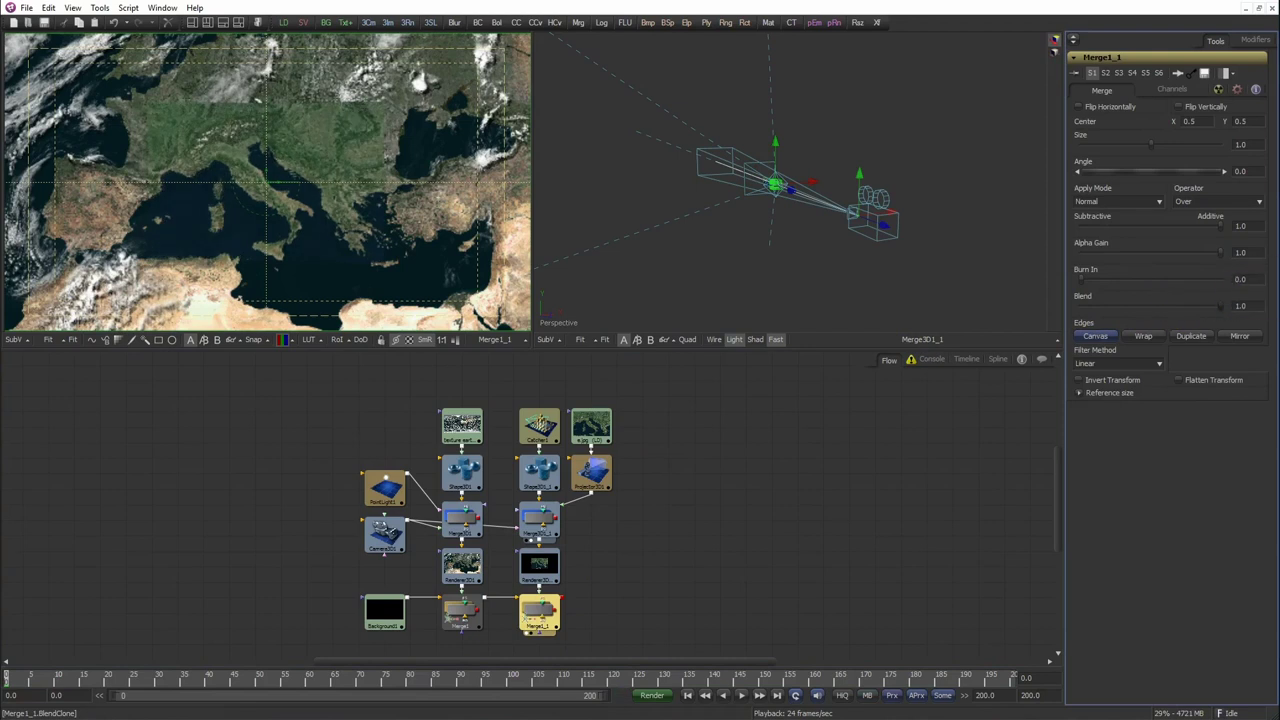
pyautogui.click(598, 427)
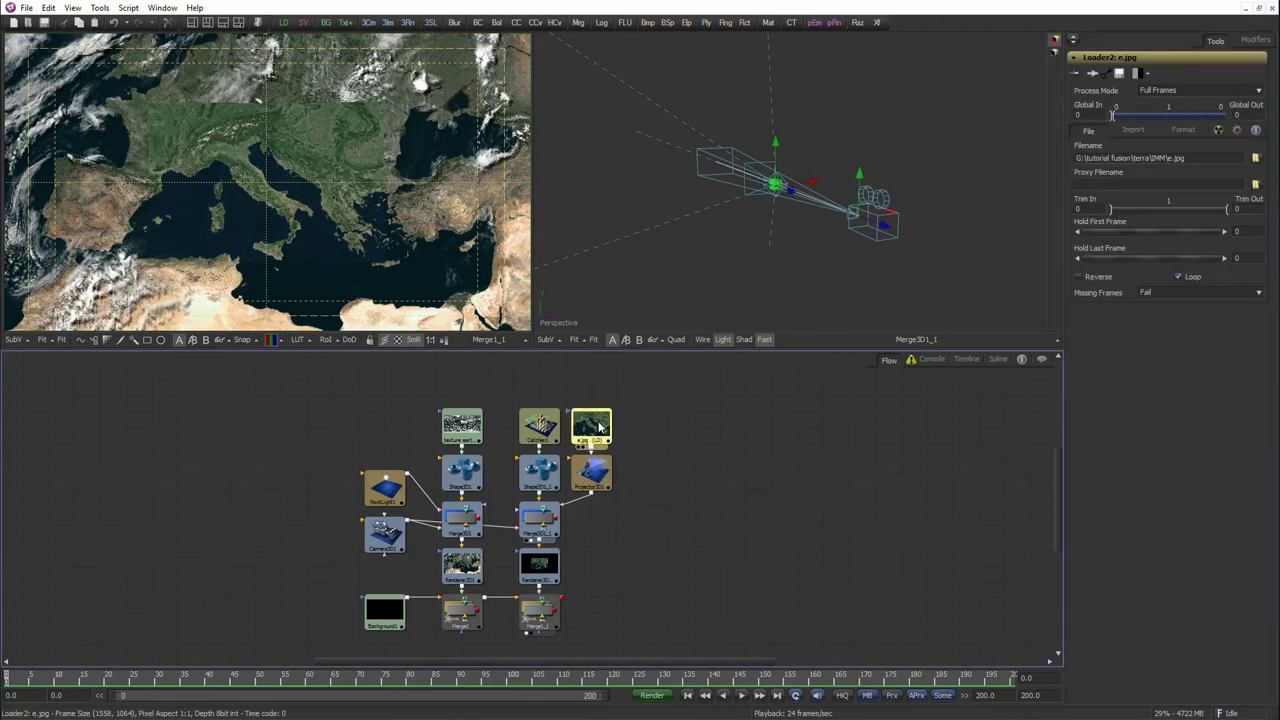
pyautogui.press('2')
# Mask e.jpg with a Polygon drawn around Italy, with Soft Edge about 0.098.
pyautogui.click(650, 342)
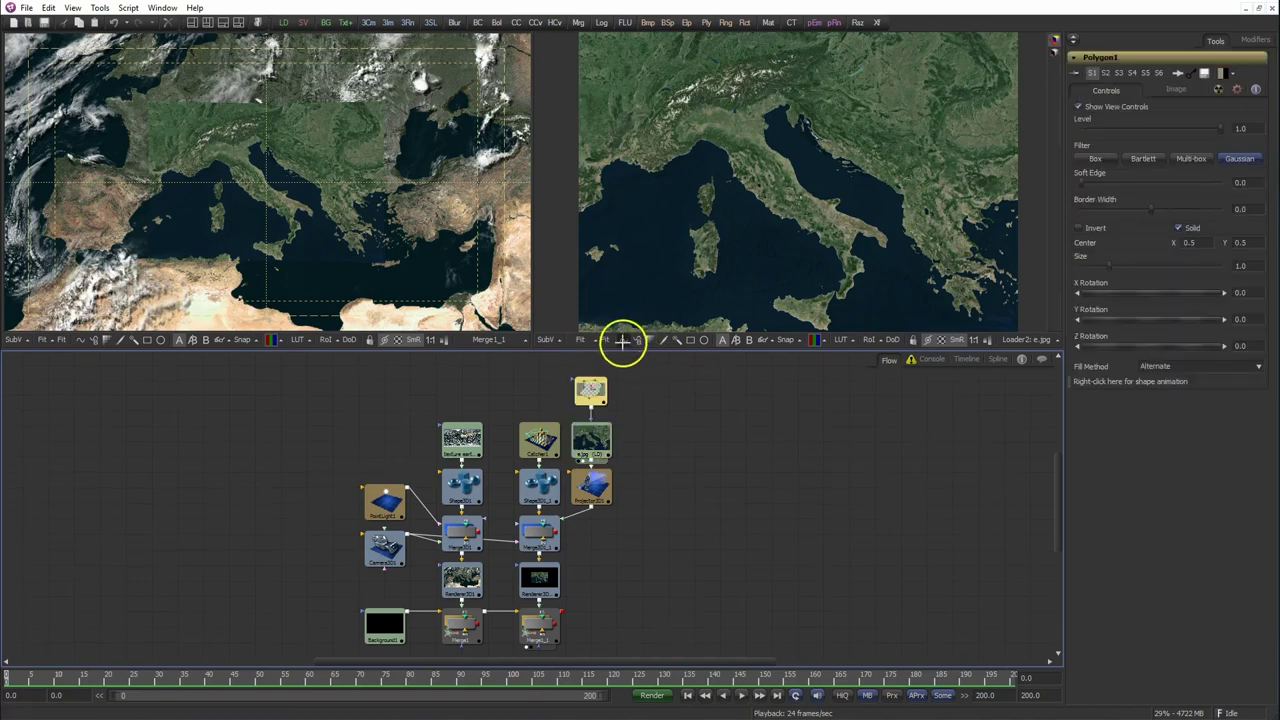
pyautogui.moveTo(593, 418); pyautogui.dragTo(594, 436)
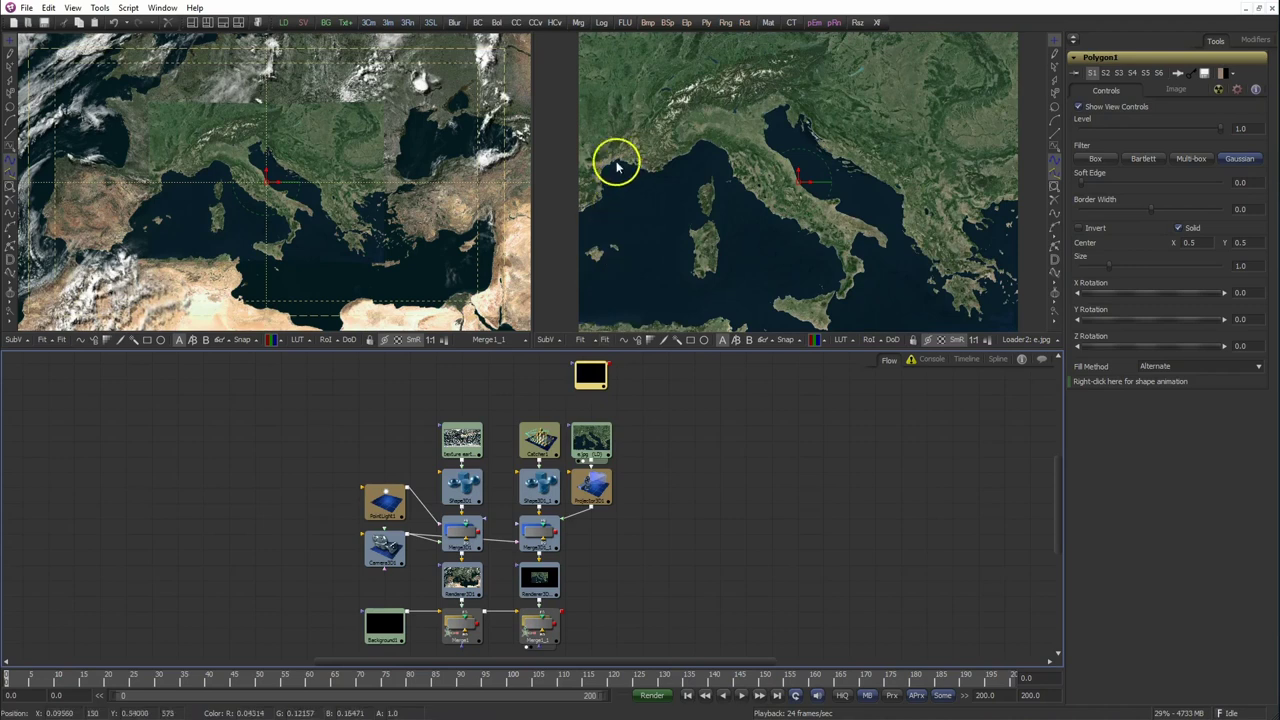
pyautogui.moveTo(620, 67)
pyautogui.mouseDown()
pyautogui.moveTo(881, 158)
pyautogui.moveTo(891, 299)
pyautogui.moveTo(741, 302)
pyautogui.moveTo(674, 291)
pyautogui.moveTo(645, 270)
pyautogui.mouseUp()
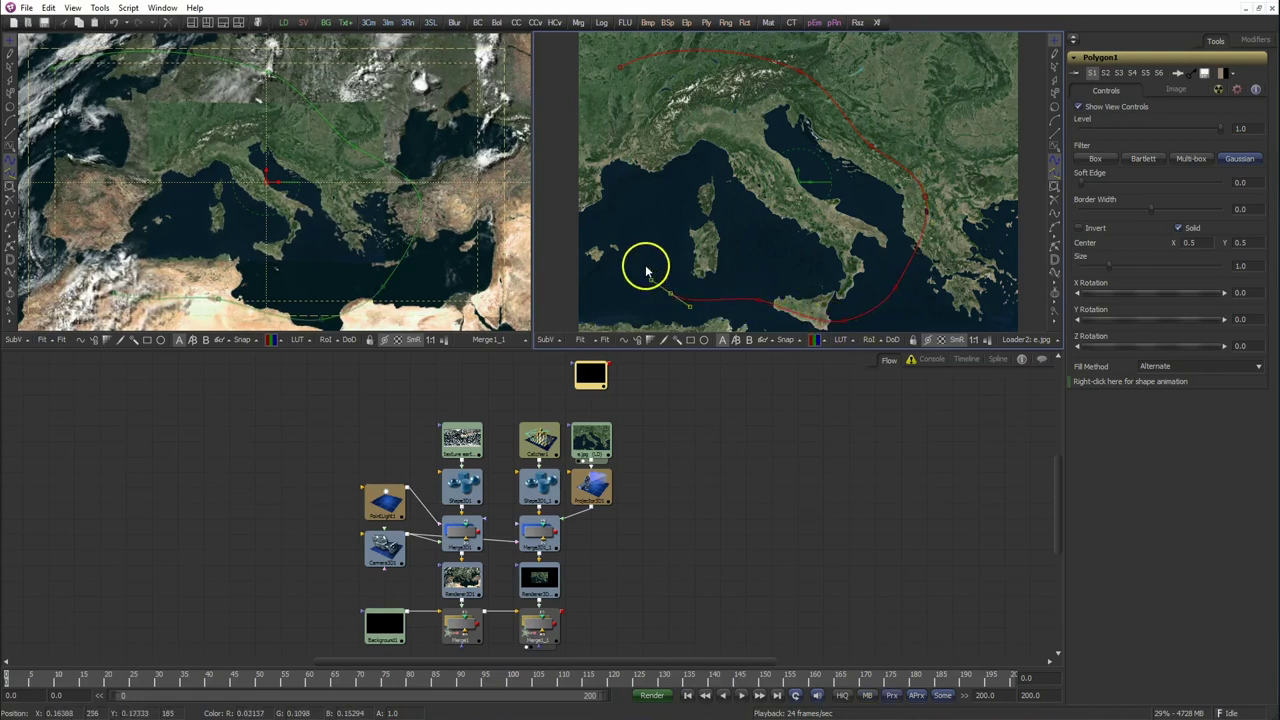
pyautogui.moveTo(618, 185); pyautogui.dragTo(604, 167)
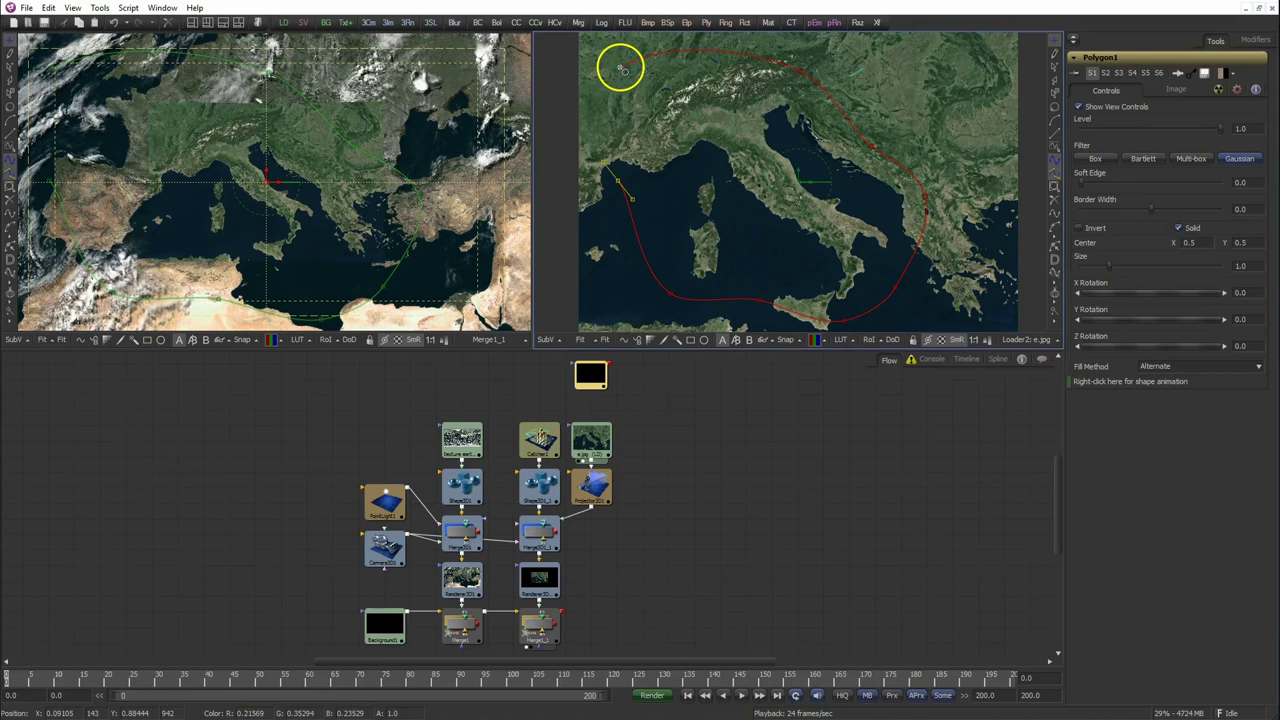
pyautogui.moveTo(591, 390); pyautogui.dragTo(592, 432)
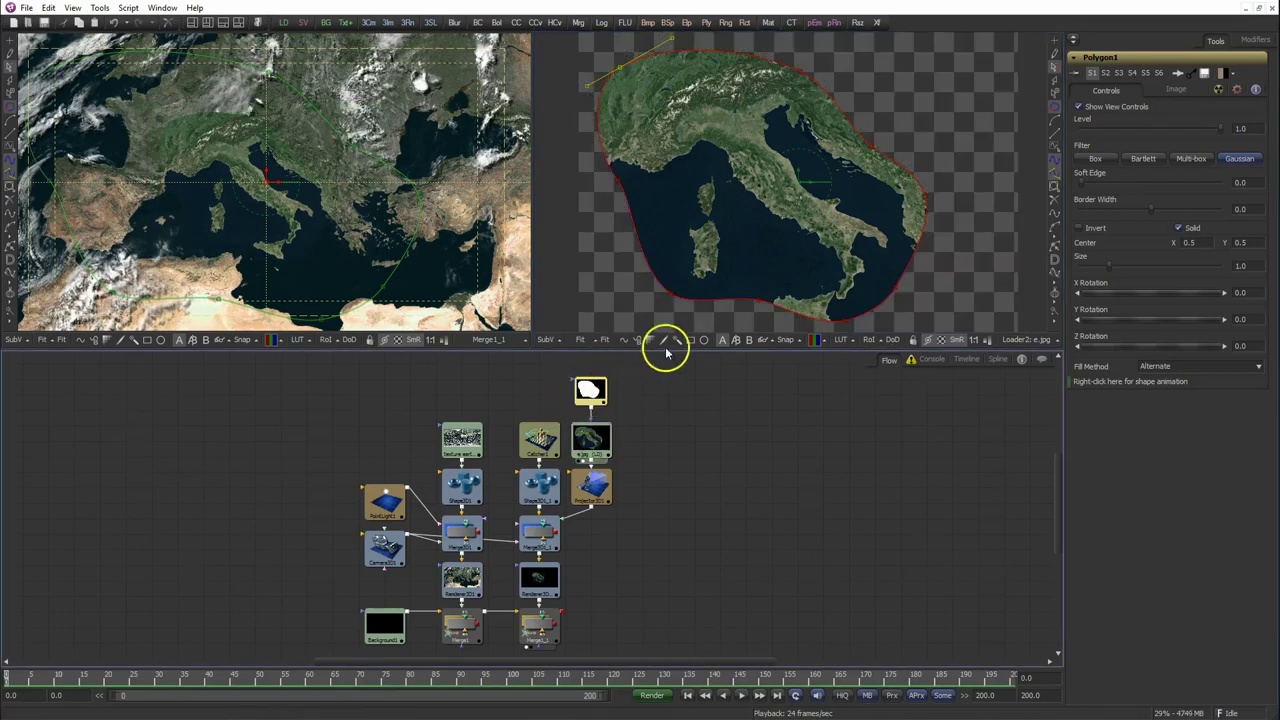
pyautogui.moveTo(1080, 182); pyautogui.dragTo(1107, 187)
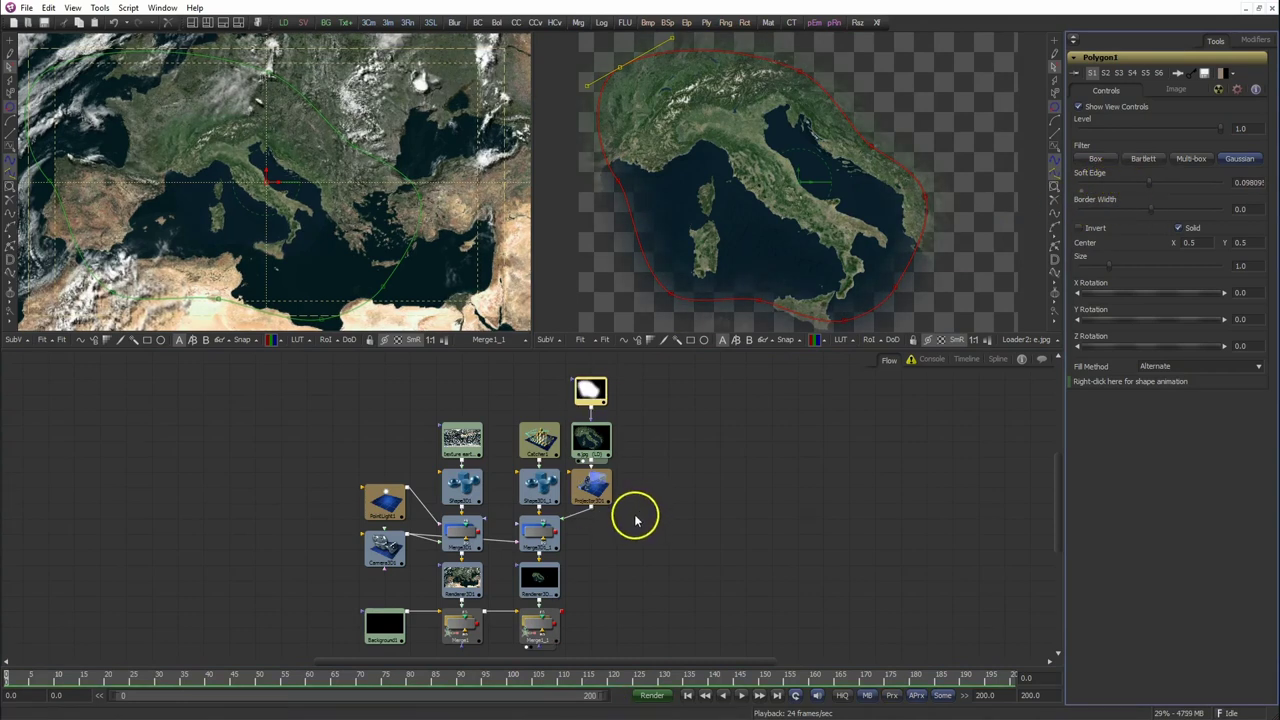
pyautogui.scroll(-3, 706, 535)
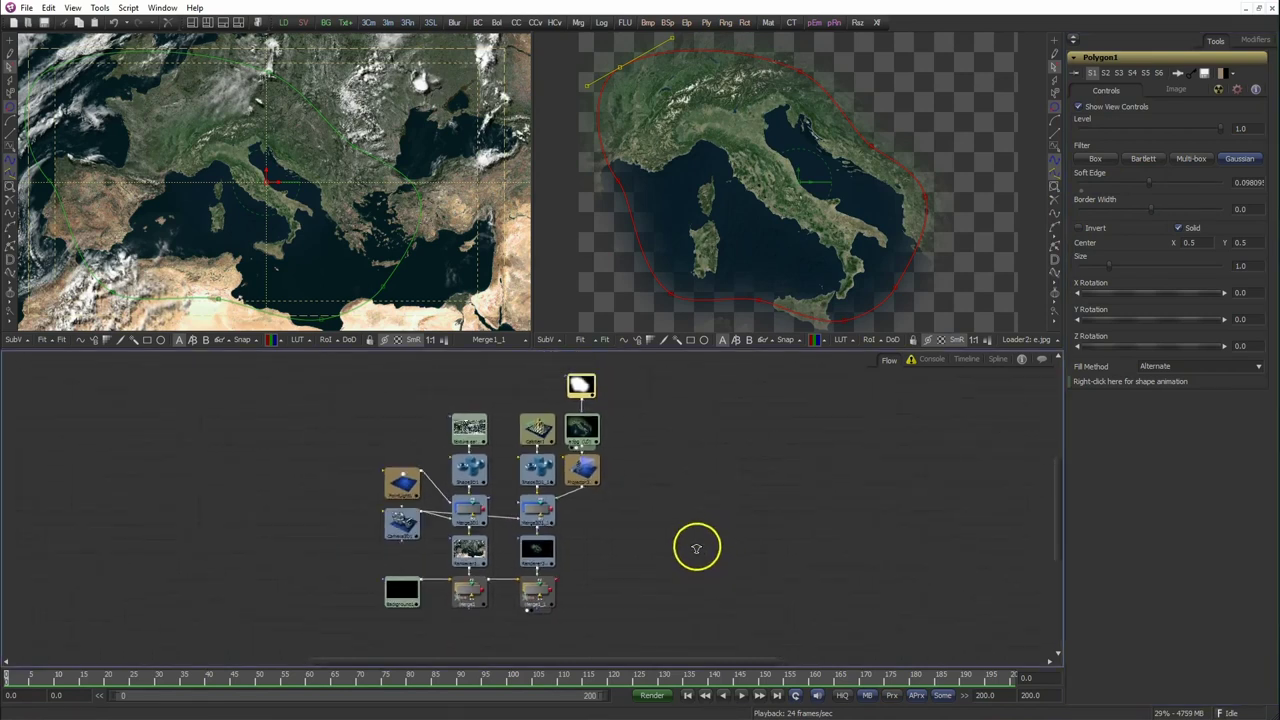
# Duplicate the Italy projection branch as a new column, chained to Merge1_1 and the sphere.
pyautogui.moveTo(664, 556); pyautogui.dragTo(660, 541)
pyautogui.moveTo(620, 390); pyautogui.dragTo(508, 595)
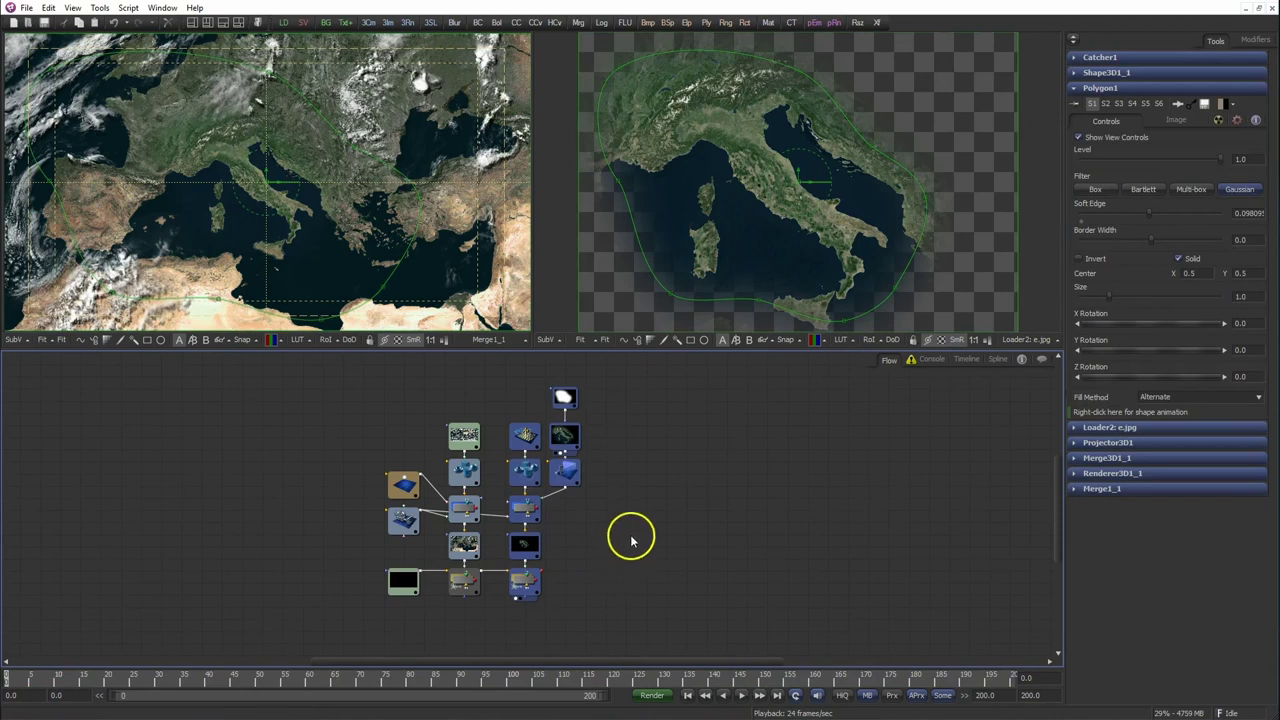
pyautogui.hotkey('ctrl', 'c')
pyautogui.hotkey('ctrl', 'v')
pyautogui.moveTo(590, 613); pyautogui.dragTo(600, 541)
pyautogui.hotkey('ctrl', 'f')
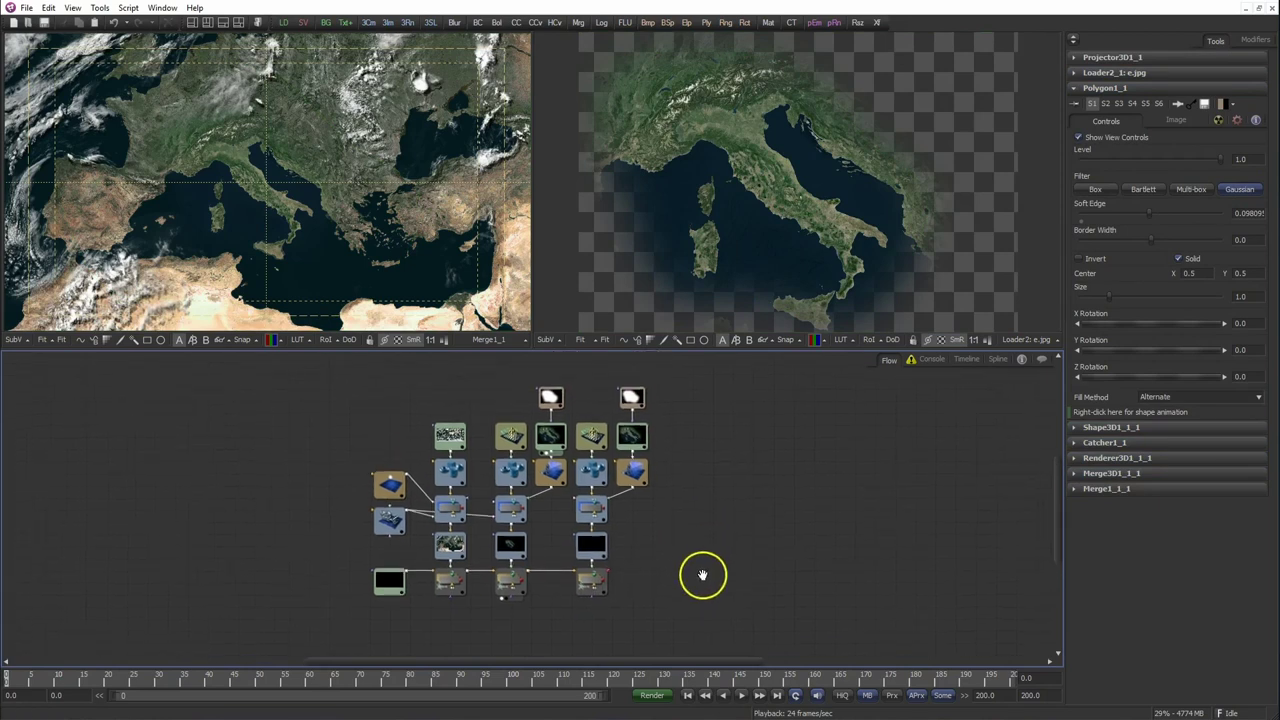
pyautogui.moveTo(400, 518); pyautogui.dragTo(587, 517)
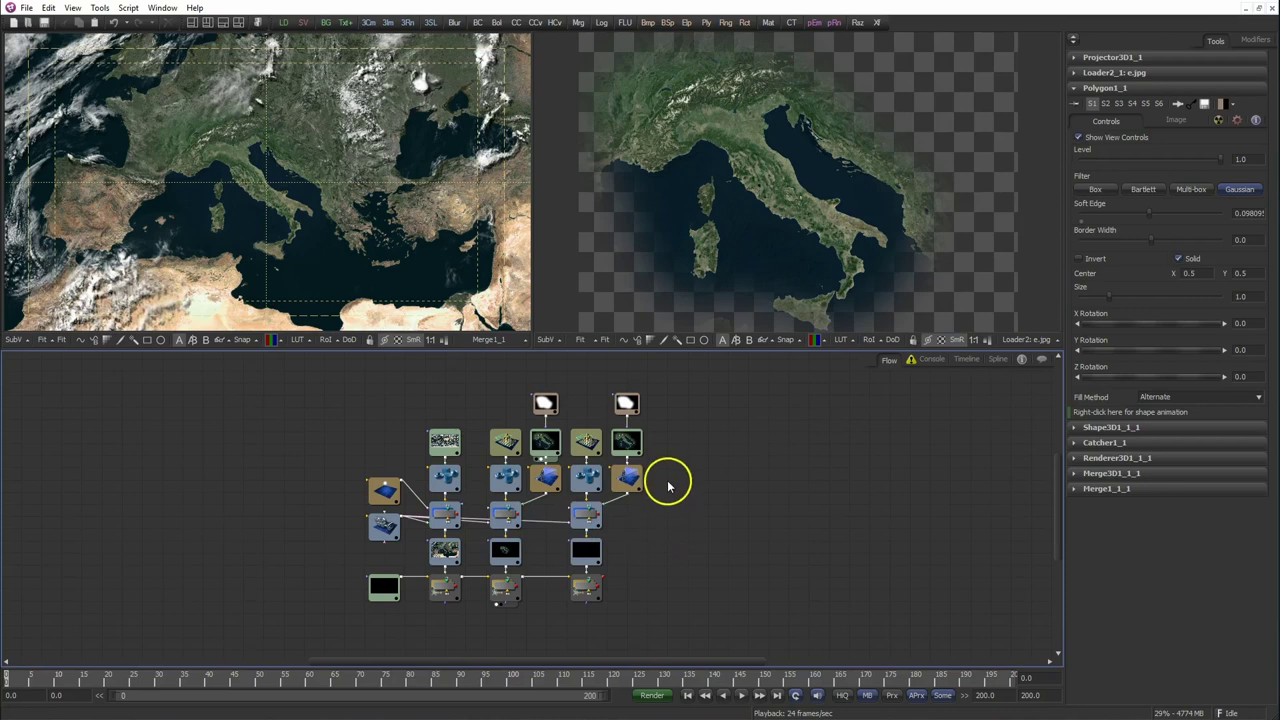
# Delete the duplicate Polygon mask and browse Loader2_1's filename to use d.jpg.
pyautogui.click(630, 403)
pyautogui.press('Delete')
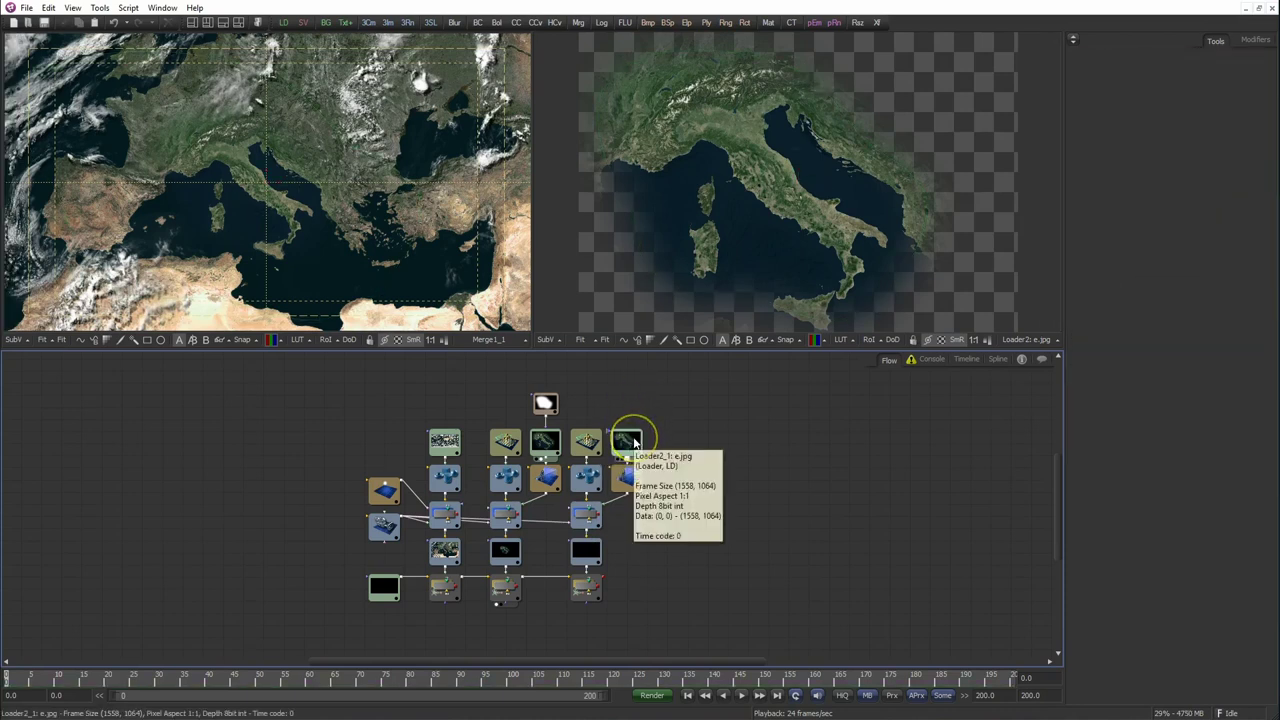
pyautogui.click(634, 443)
pyautogui.click(1256, 160)
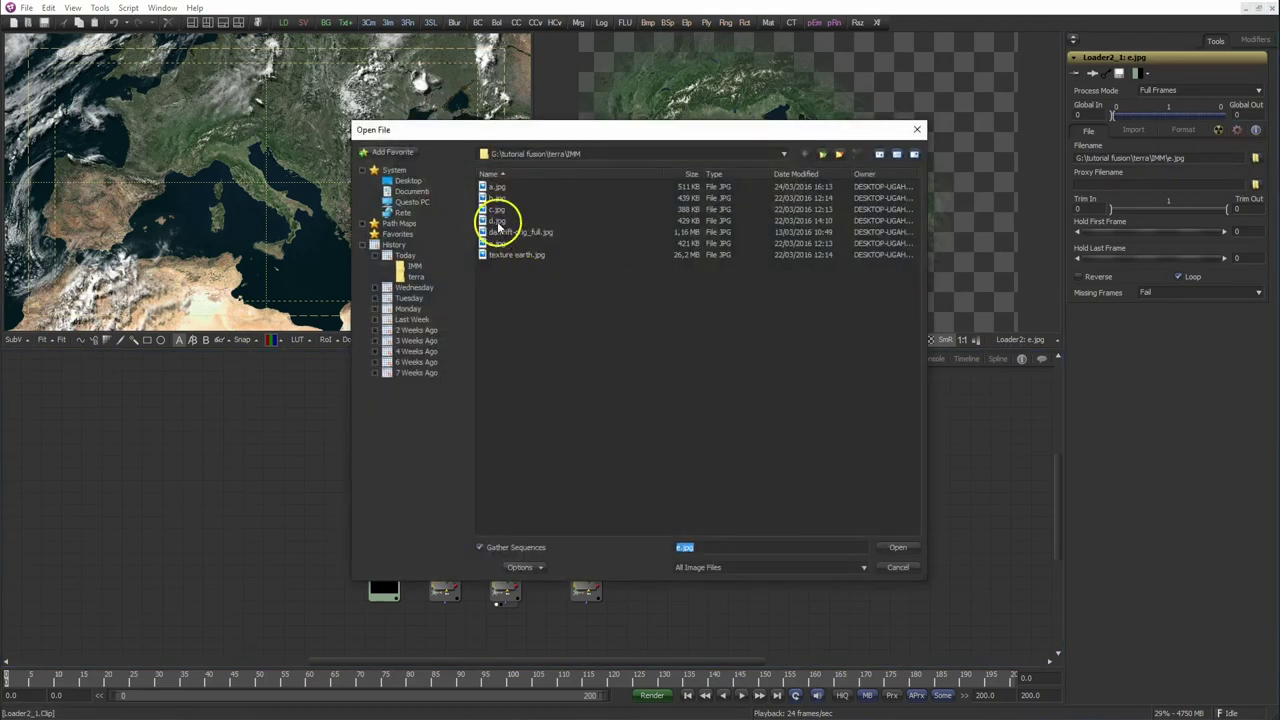
# Load d.jpg into the new loader and view the Merge1_1_1 result.
pyautogui.click(886, 548)
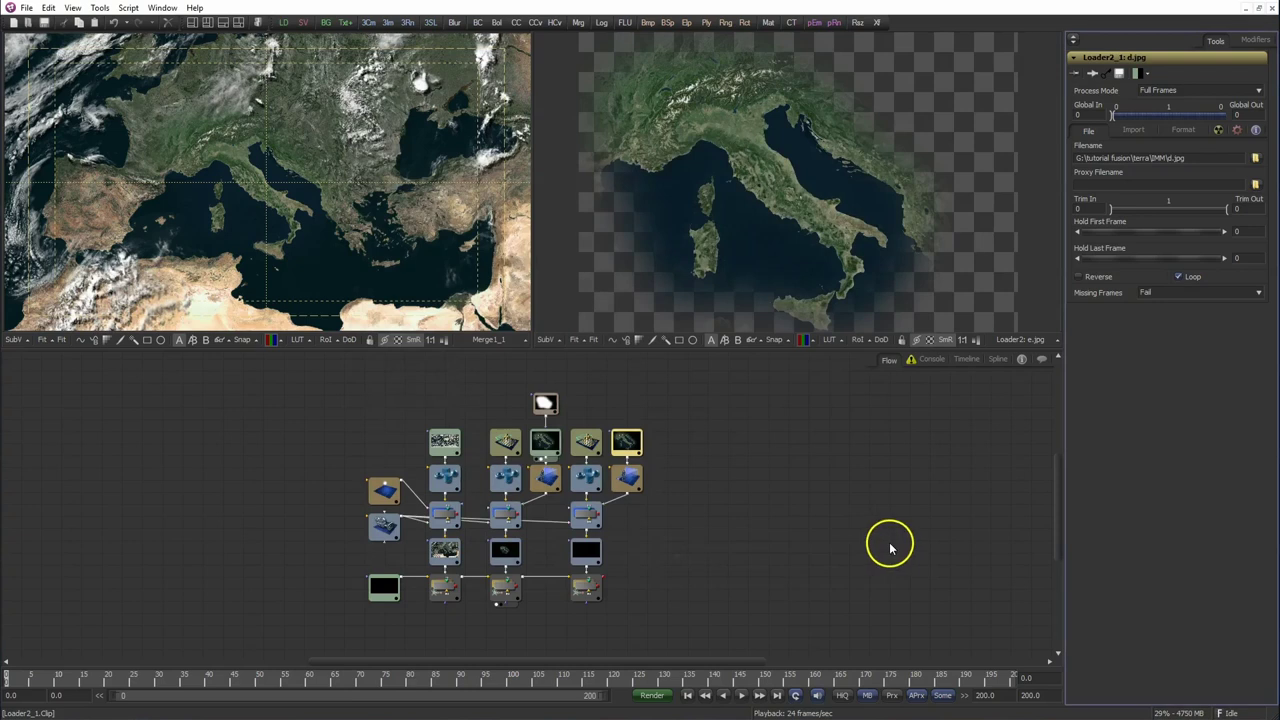
pyautogui.click(589, 592)
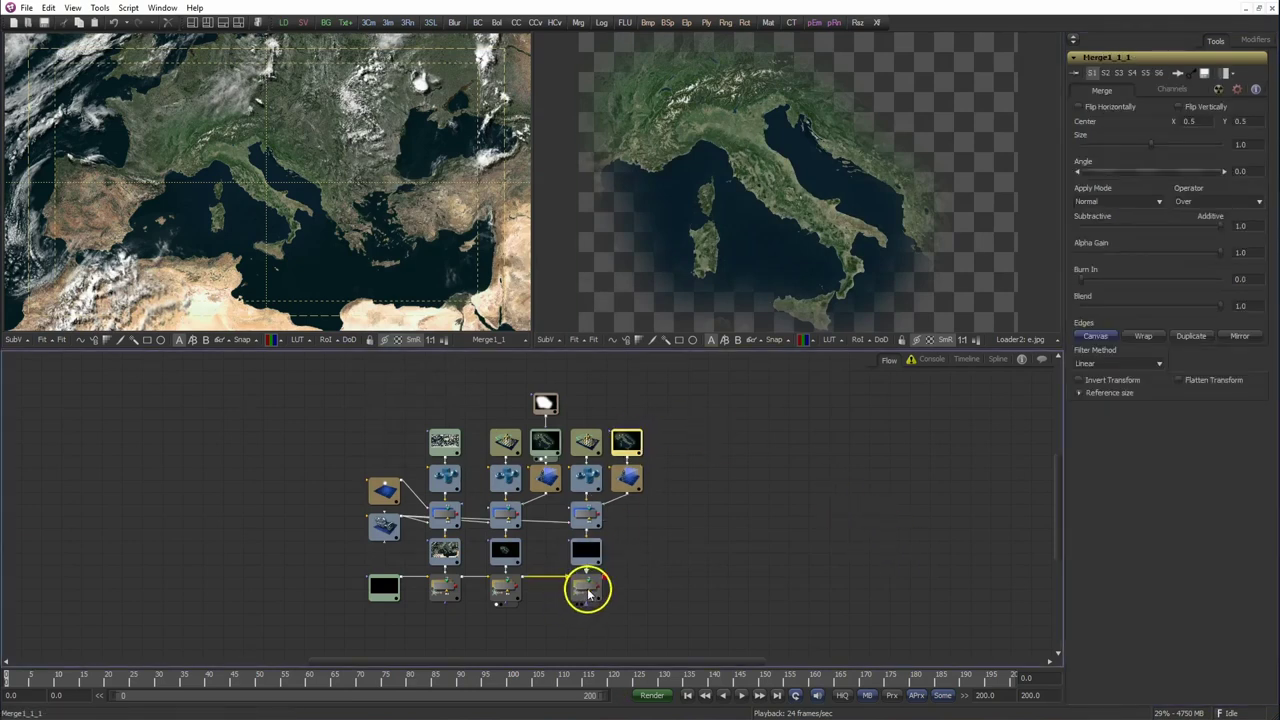
pyautogui.press('1')
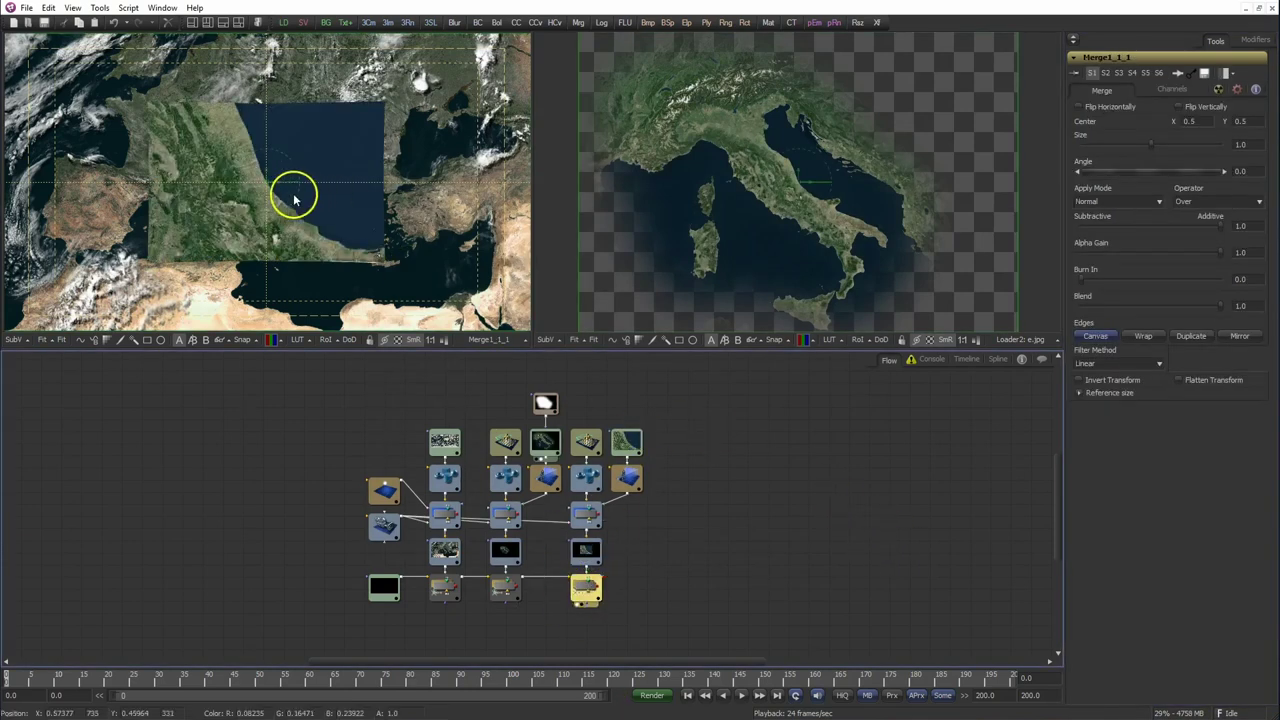
# Raise Camera3D1's focal length to about 1130 and set Projector3D1_1's Z Offset near 1058.
pyautogui.click(630, 481)
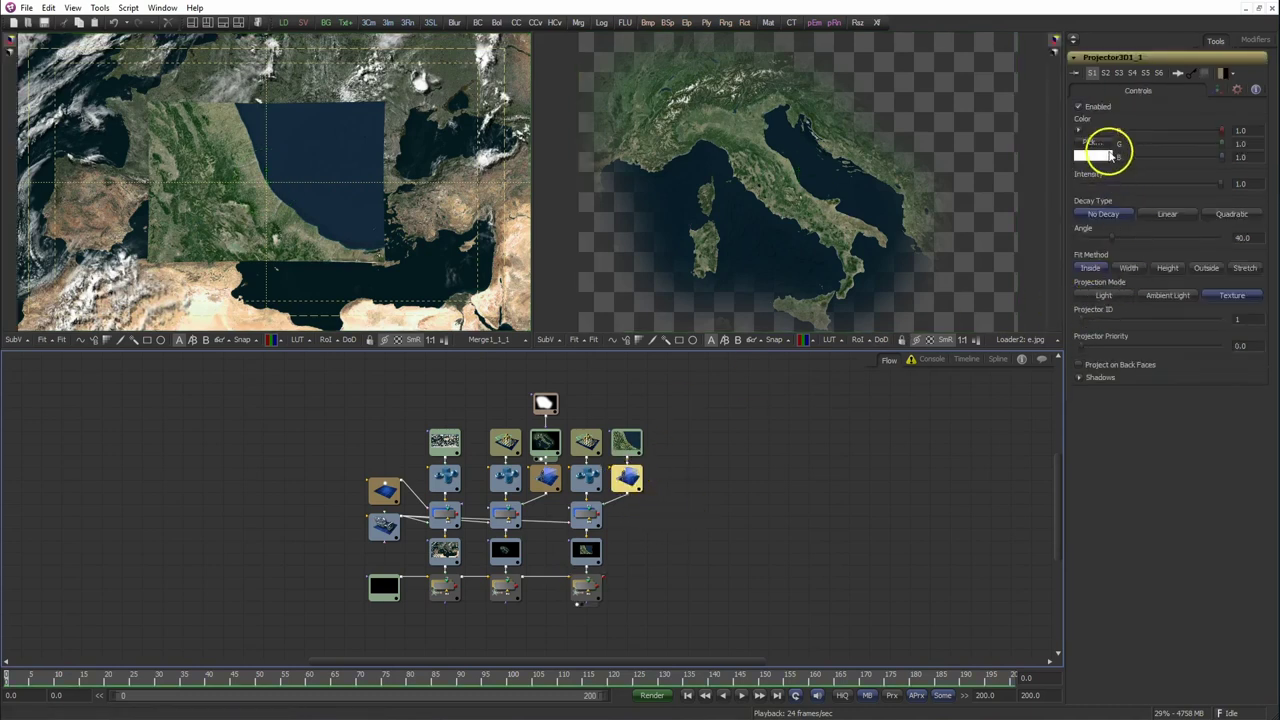
pyautogui.click(1221, 91)
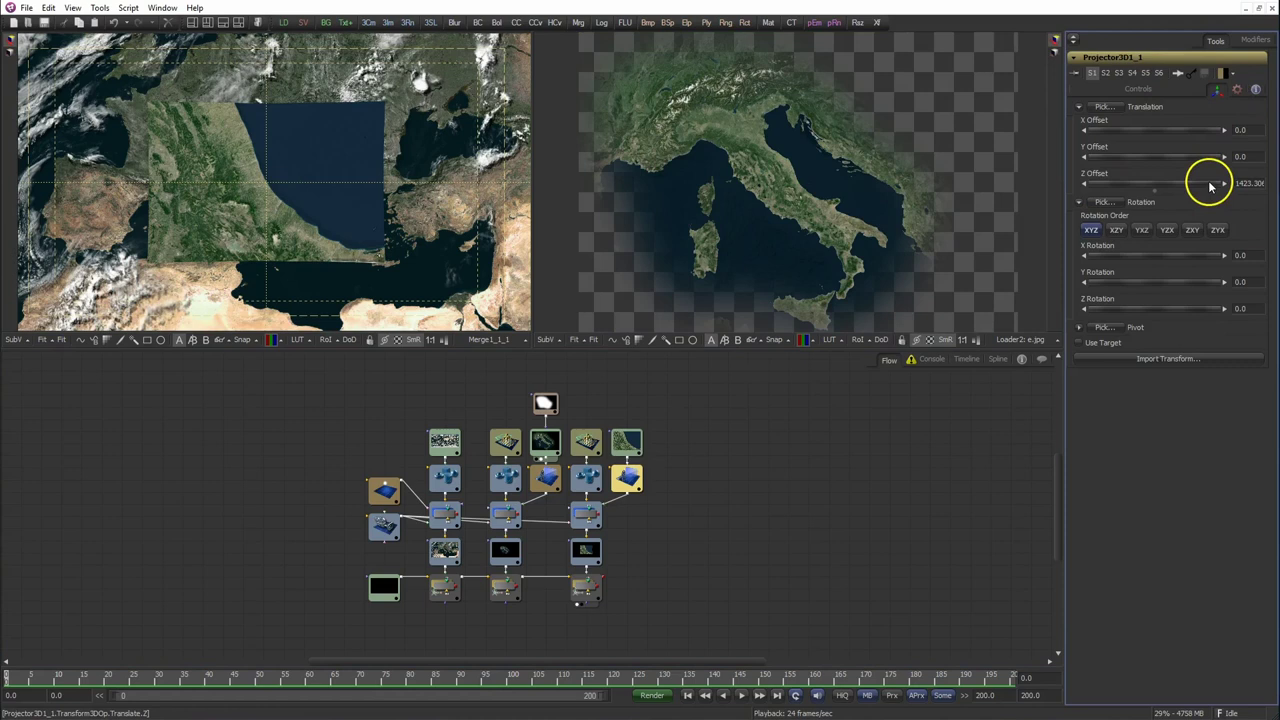
pyautogui.moveTo(1164, 190)
pyautogui.mouseDown()
pyautogui.moveTo(1210, 185)
pyautogui.moveTo(1178, 160)
pyautogui.moveTo(1086, 177)
pyautogui.mouseUp()
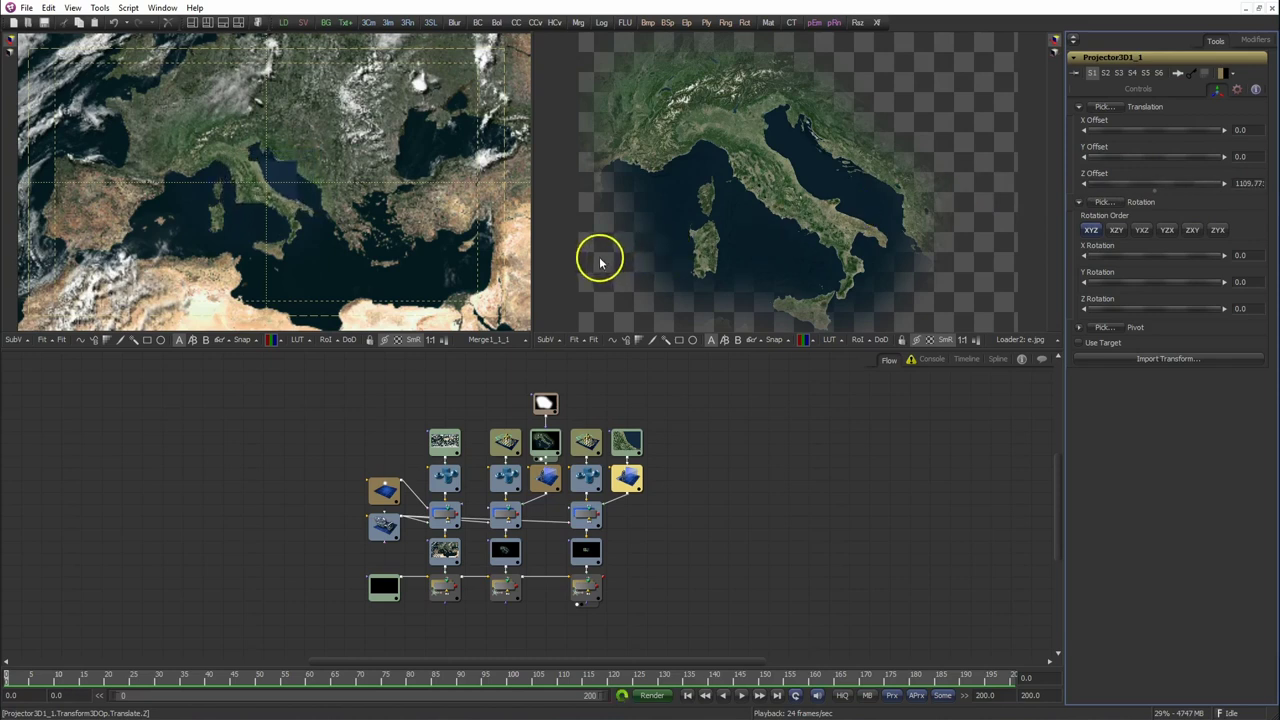
pyautogui.moveTo(497, 288); pyautogui.dragTo(440, 303)
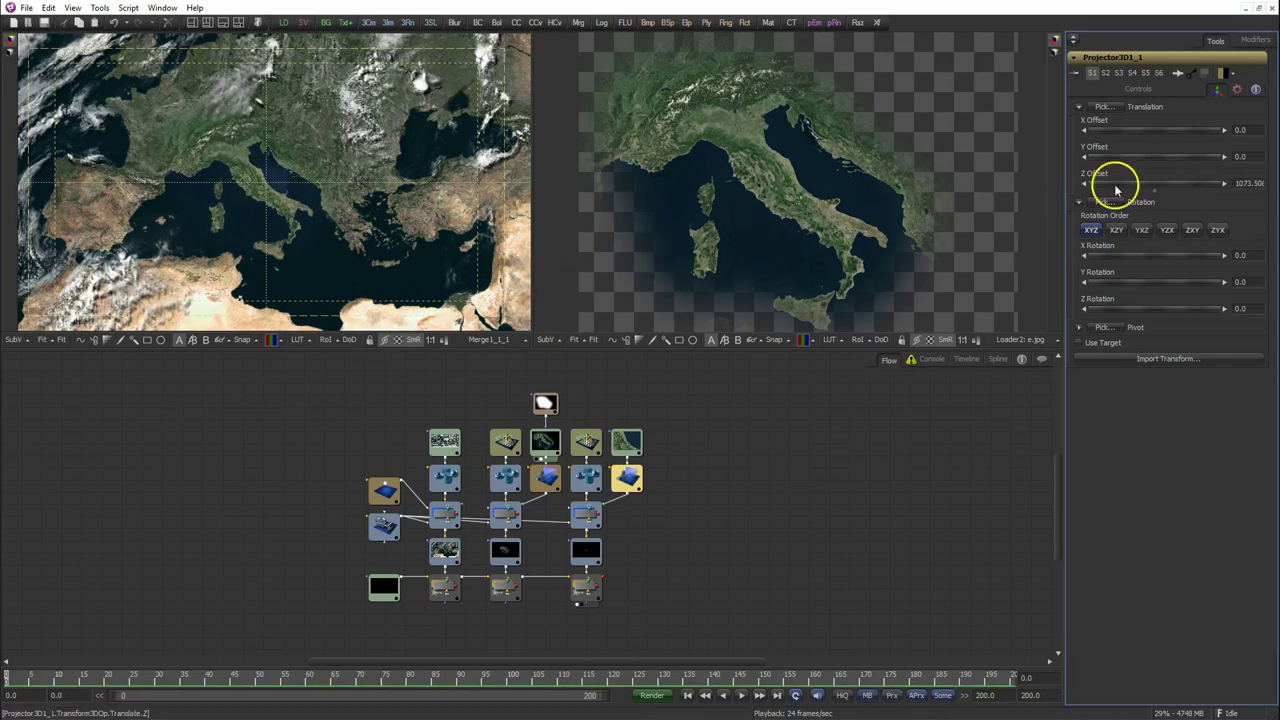
pyautogui.click(382, 527)
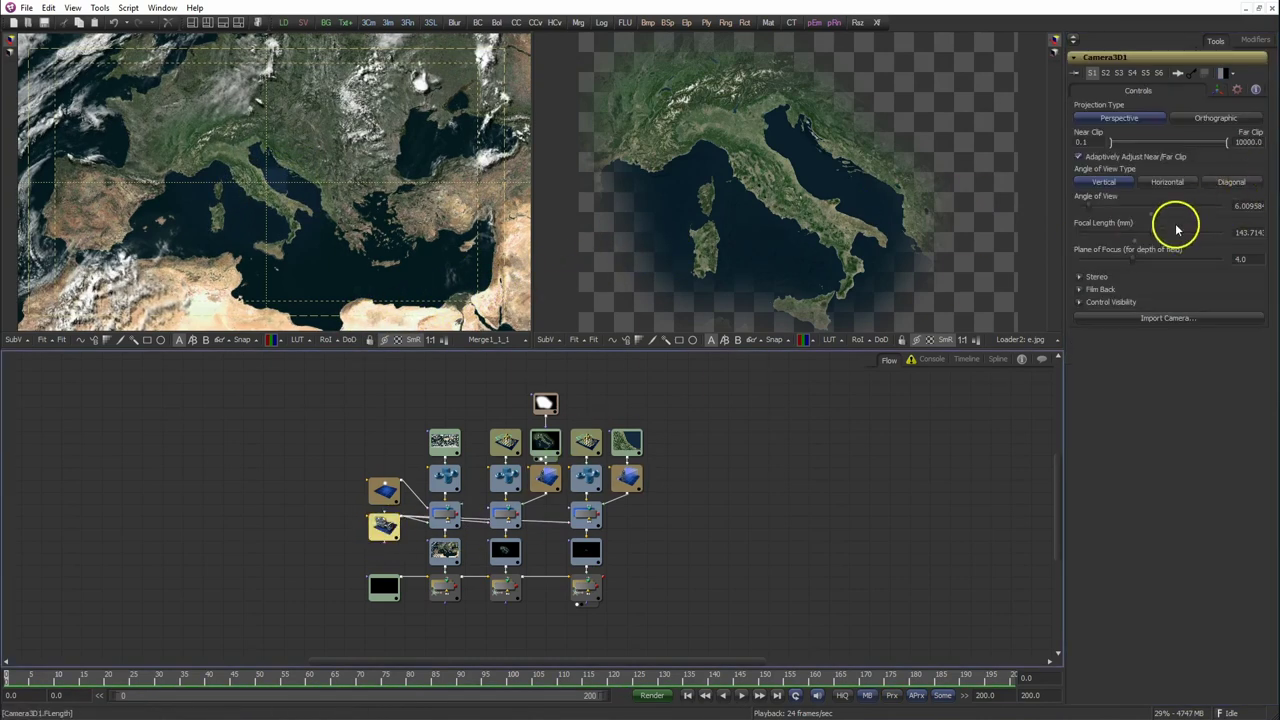
pyautogui.moveTo(1152, 238); pyautogui.dragTo(1175, 238)
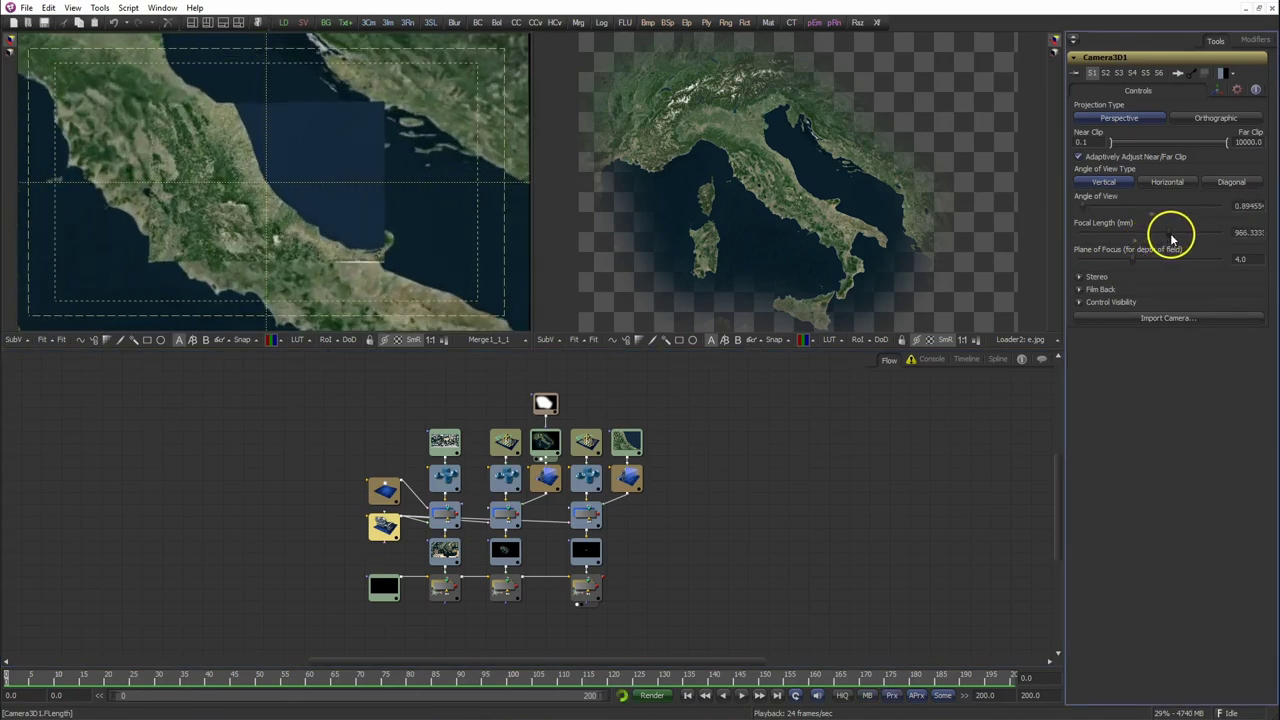
pyautogui.click(627, 478)
pyautogui.moveTo(1266, 180)
pyautogui.mouseDown()
pyautogui.moveTo(1051, 177)
pyautogui.moveTo(1107, 174)
pyautogui.mouseUp()
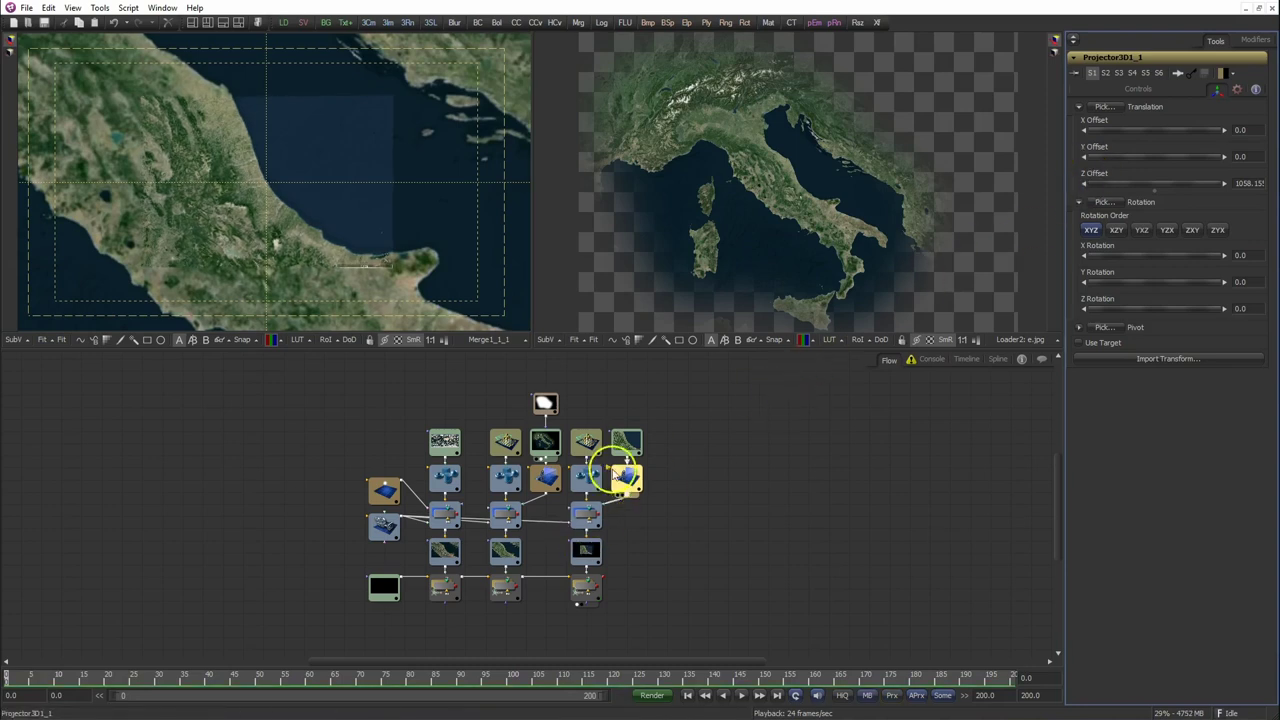
pyautogui.click(627, 438)
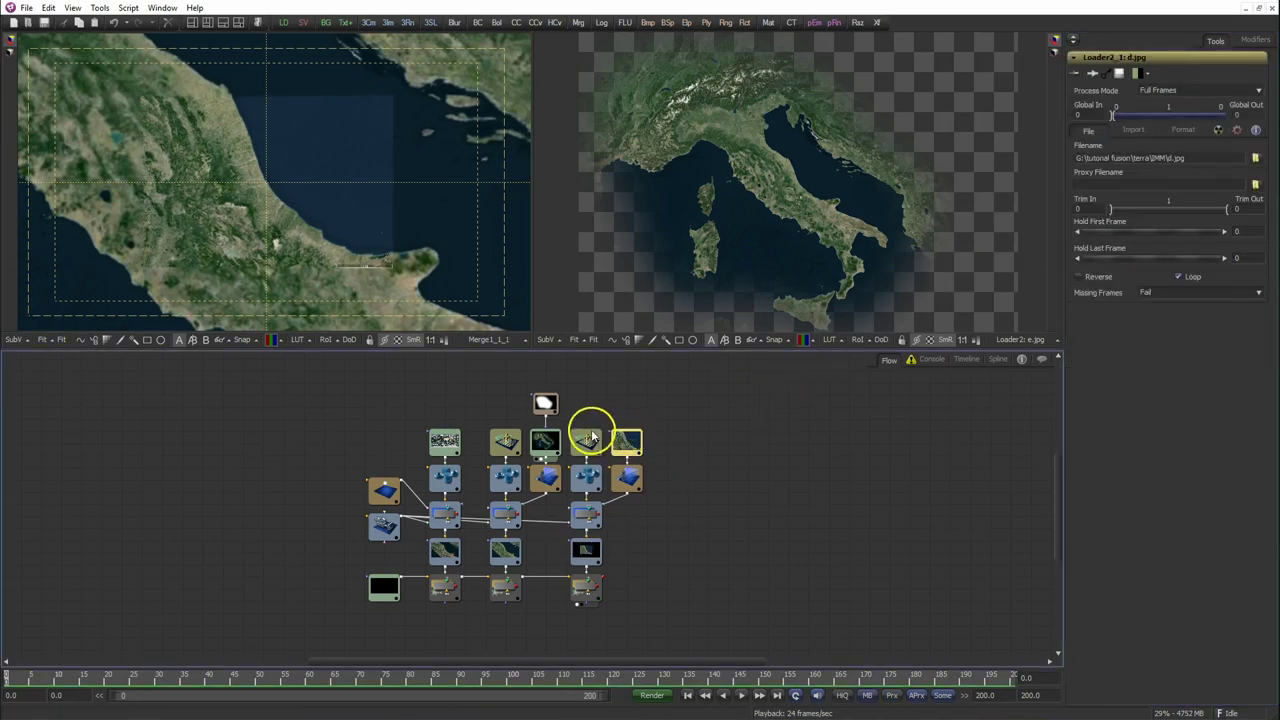
# Mask d.jpg with an Ellipse of width 0.918, height 0.591 and soft edge 0.075.
pyautogui.click(161, 341)
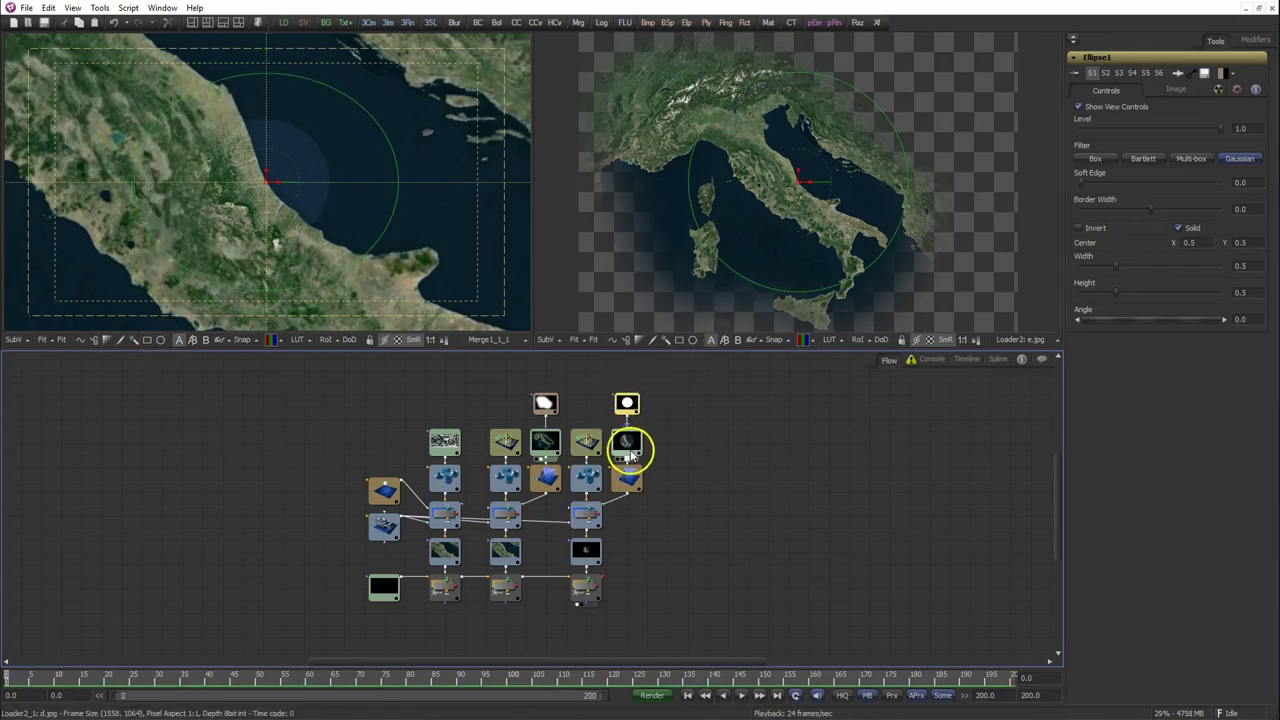
pyautogui.click(628, 448)
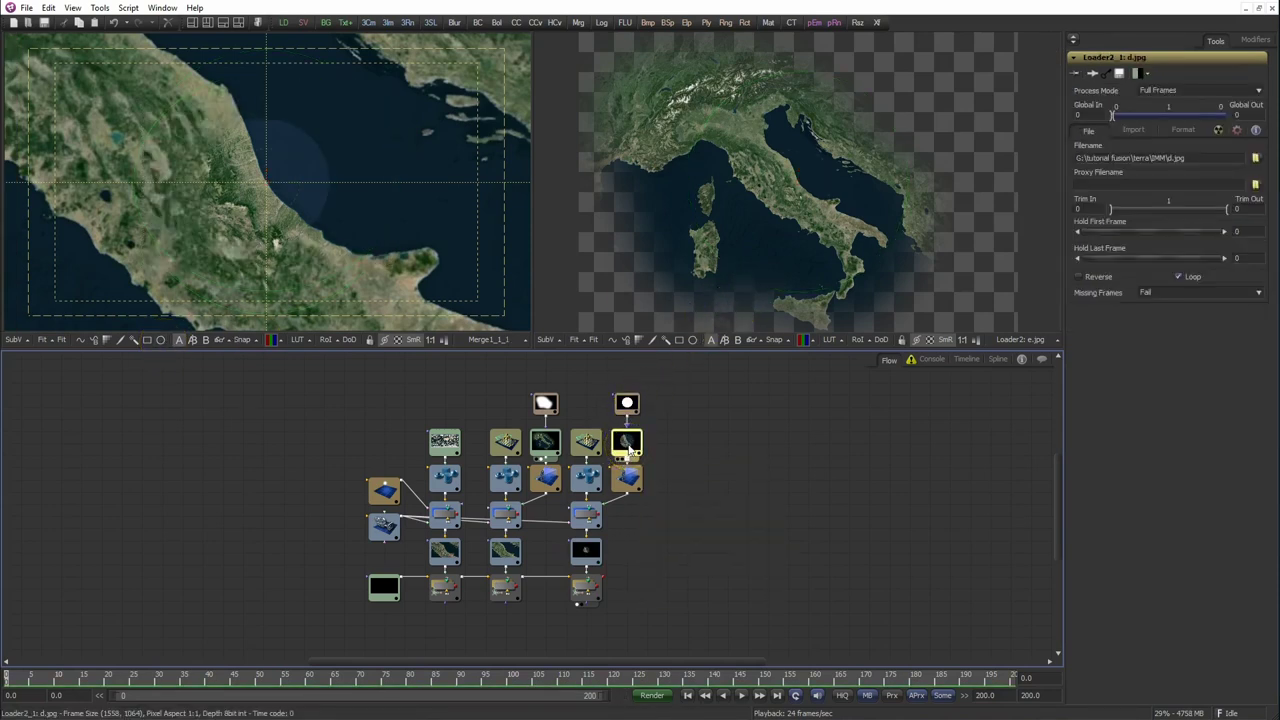
pyautogui.click(627, 403)
pyautogui.moveTo(1081, 186); pyautogui.dragTo(1114, 182)
pyautogui.moveTo(904, 176); pyautogui.dragTo(1000, 186)
pyautogui.moveTo(763, 299); pyautogui.dragTo(787, 318)
pyautogui.moveTo(1116, 183); pyautogui.dragTo(1136, 188)
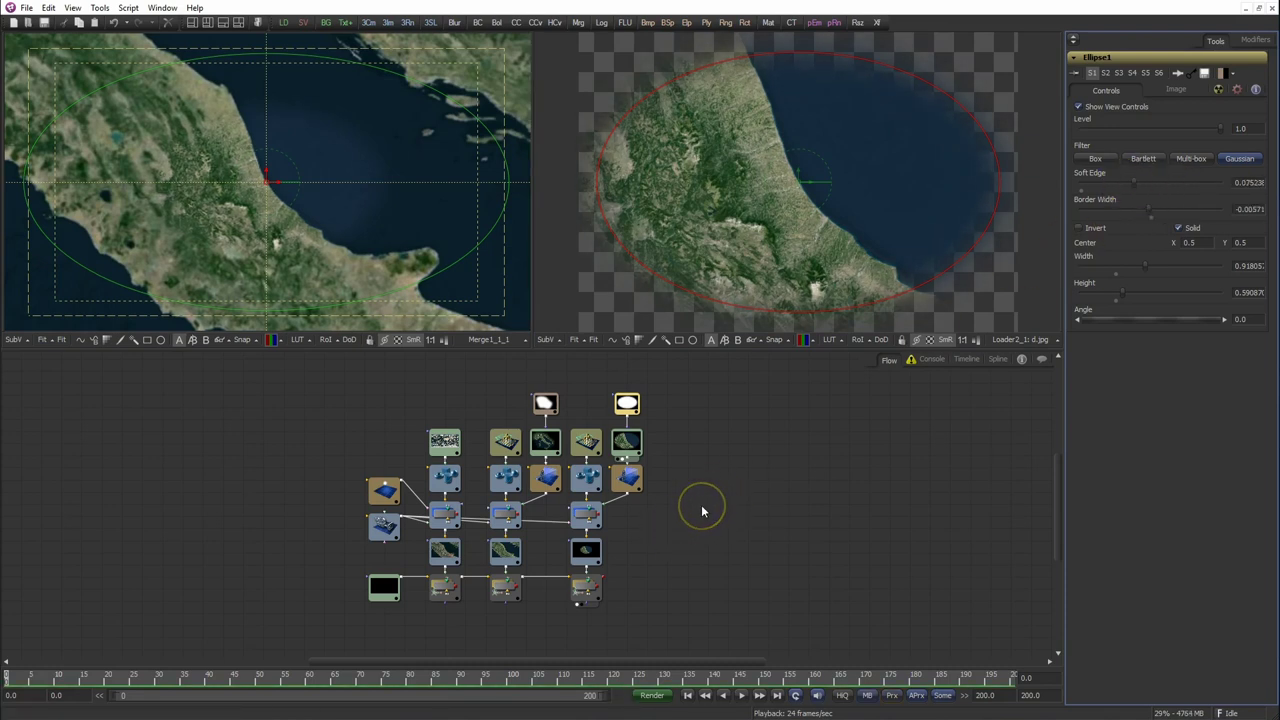
pyautogui.moveTo(674, 388)
pyautogui.mouseDown()
pyautogui.moveTo(630, 447)
pyautogui.moveTo(632, 427)
pyautogui.mouseUp()
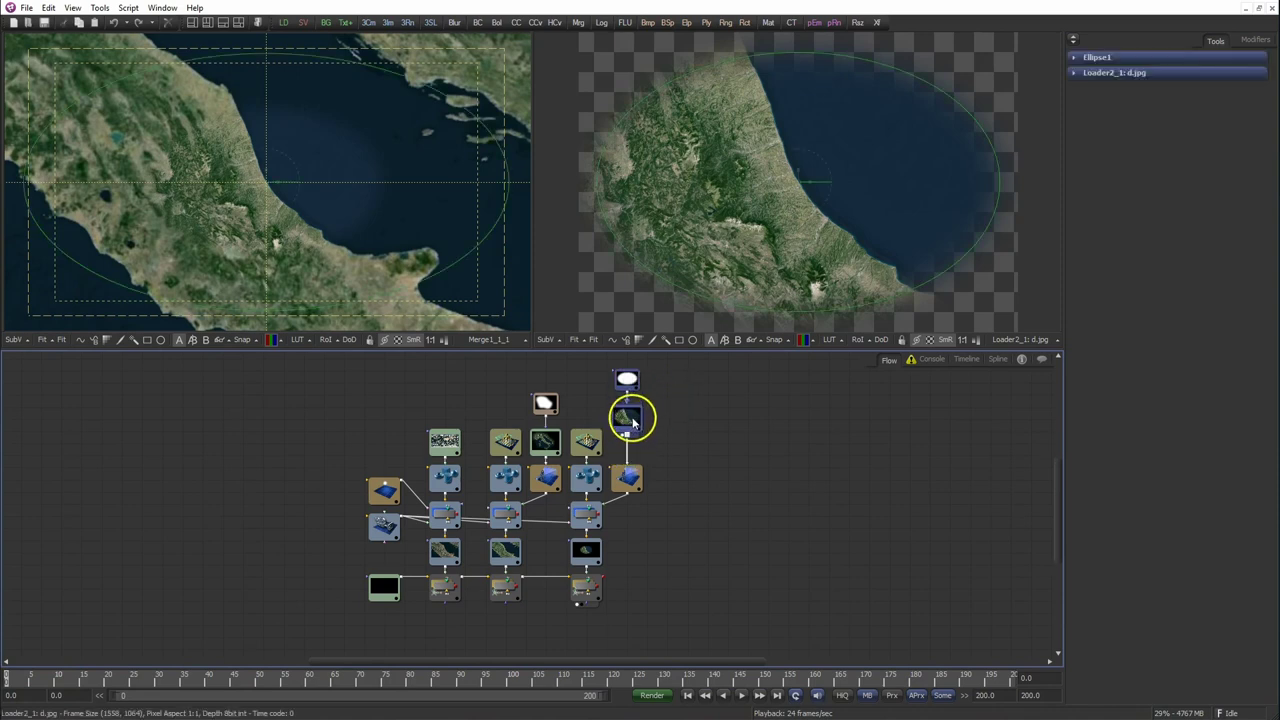
# Add Hue Curves after Loader2_1 and dip its Lum curve to an Out of about 0.127.
pyautogui.click(630, 420)
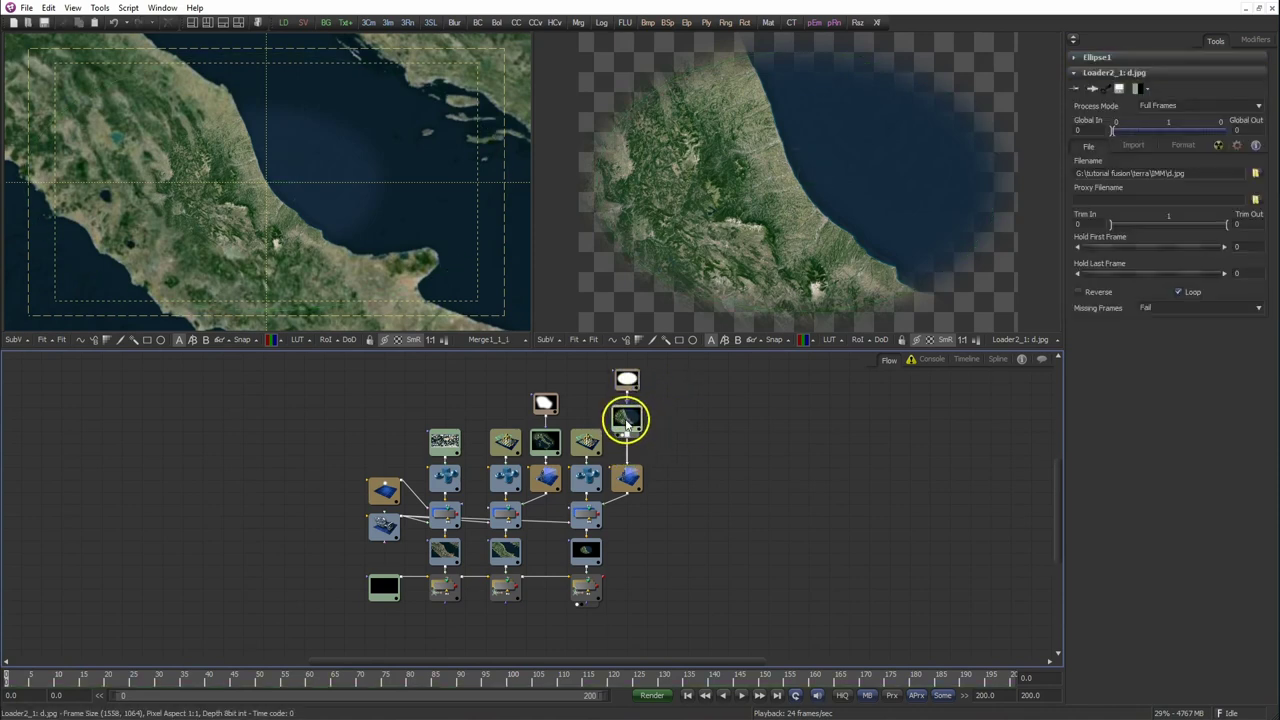
pyautogui.click(627, 424)
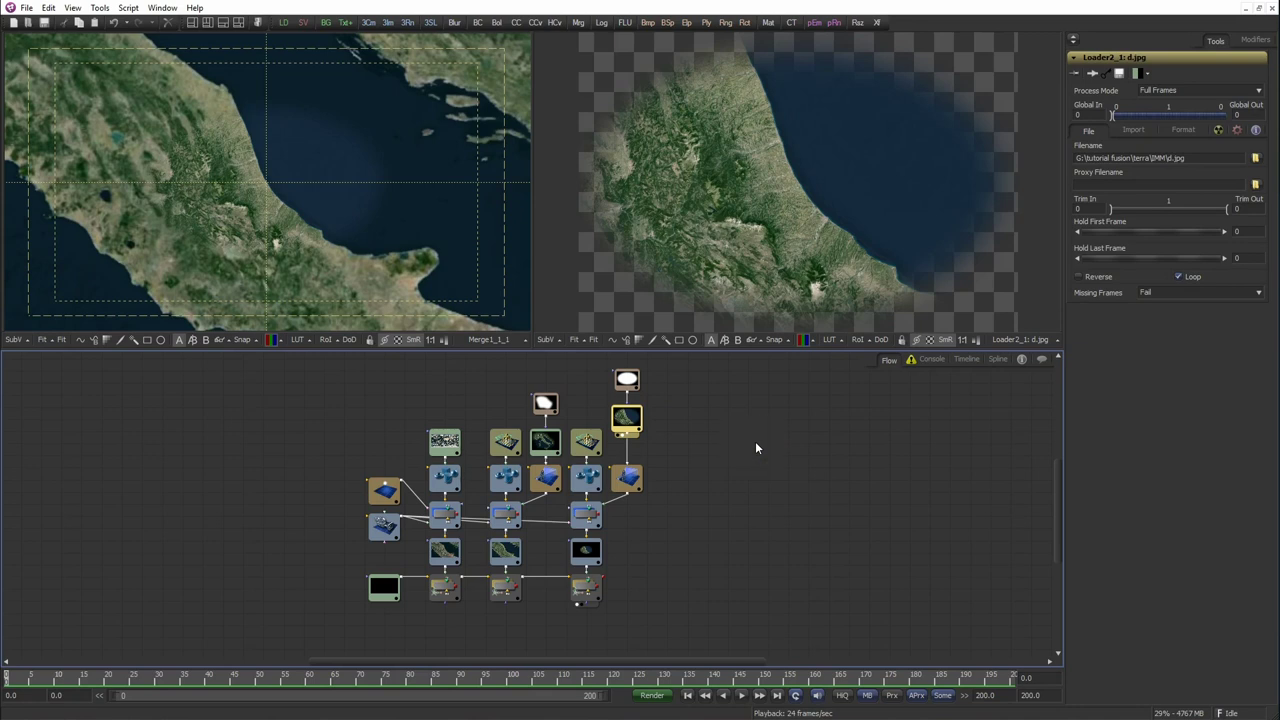
pyautogui.hotkey('ctrl', 'space')
pyautogui.write('hu')
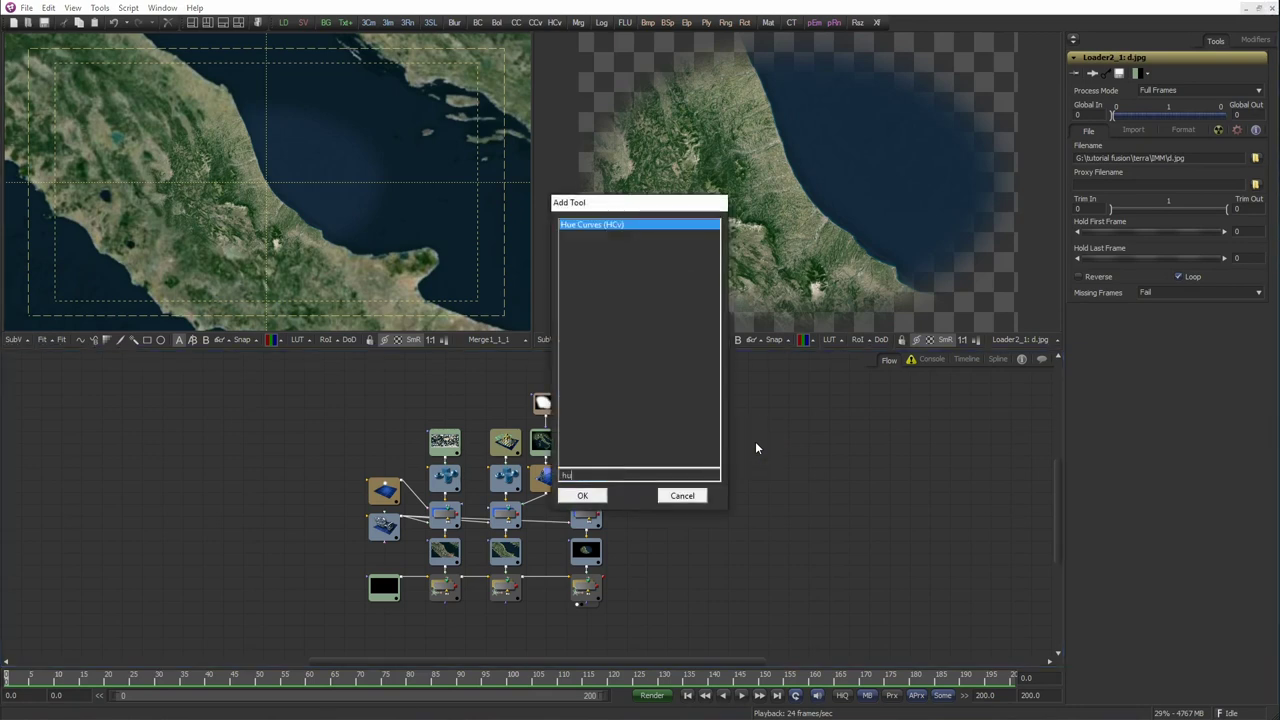
pyautogui.click(585, 494)
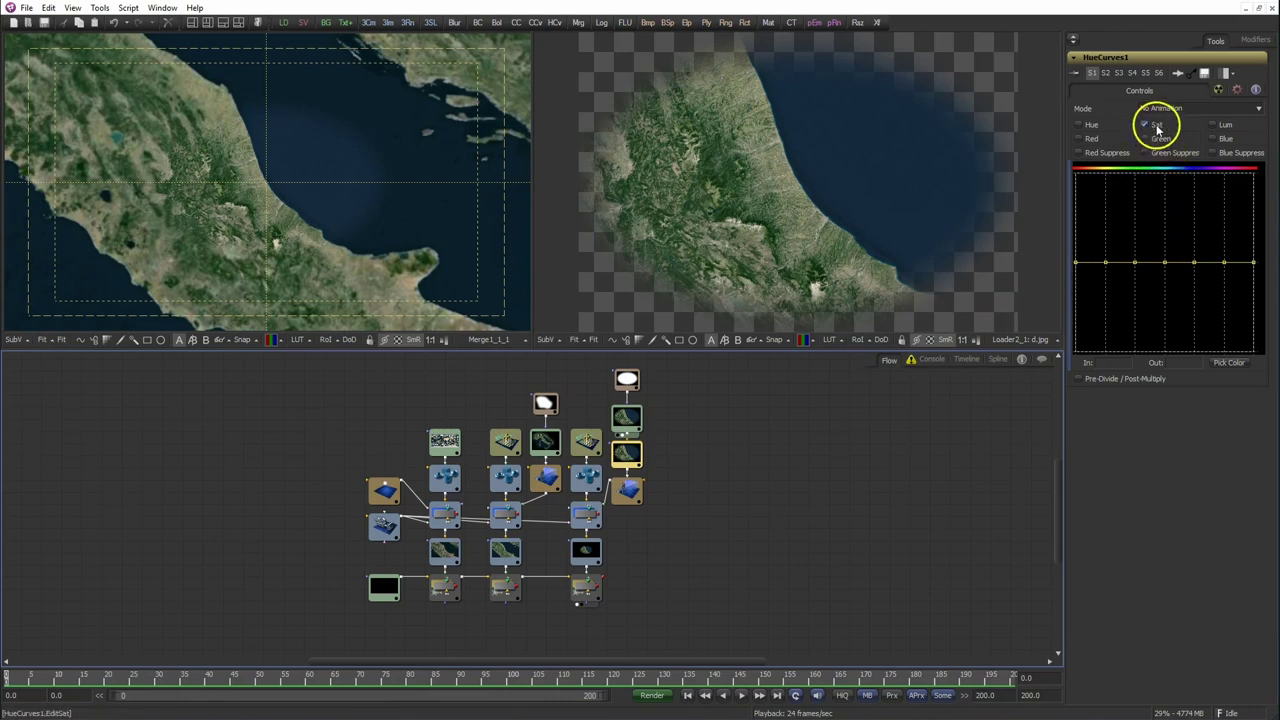
pyautogui.click(1213, 125)
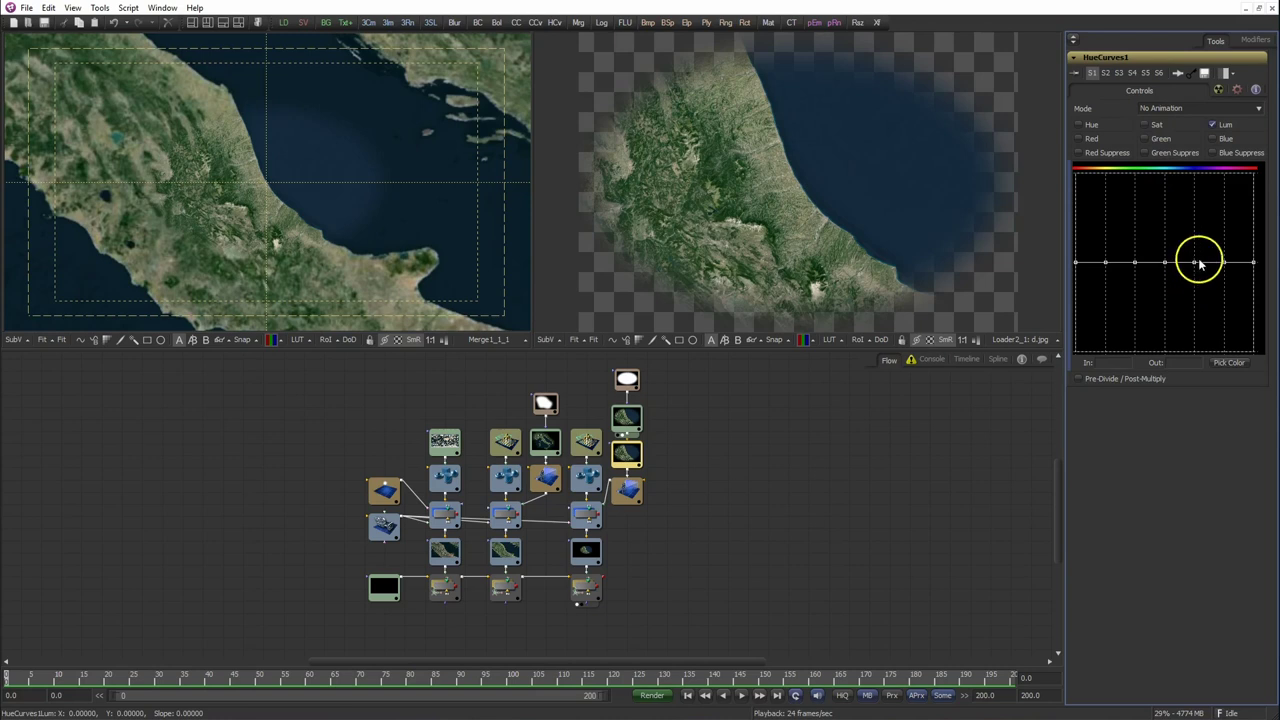
pyautogui.moveTo(1195, 265); pyautogui.dragTo(1197, 342)
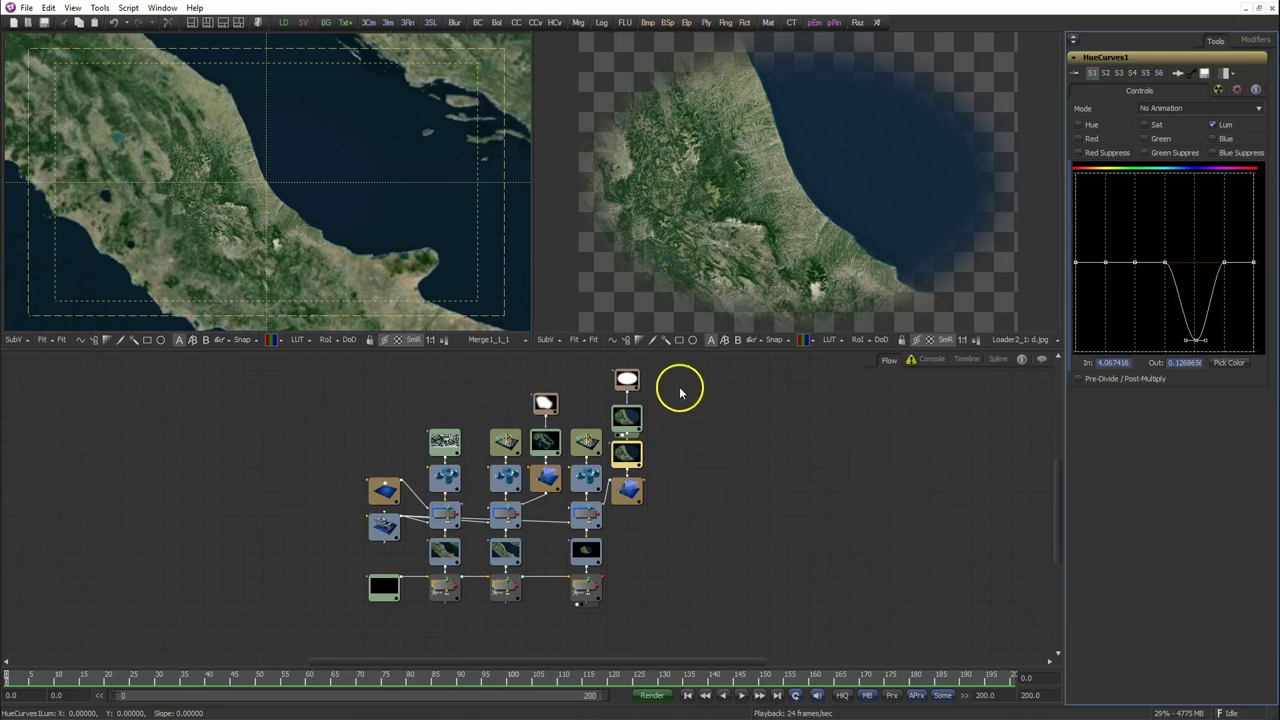
pyautogui.moveTo(680, 368); pyautogui.dragTo(598, 518)
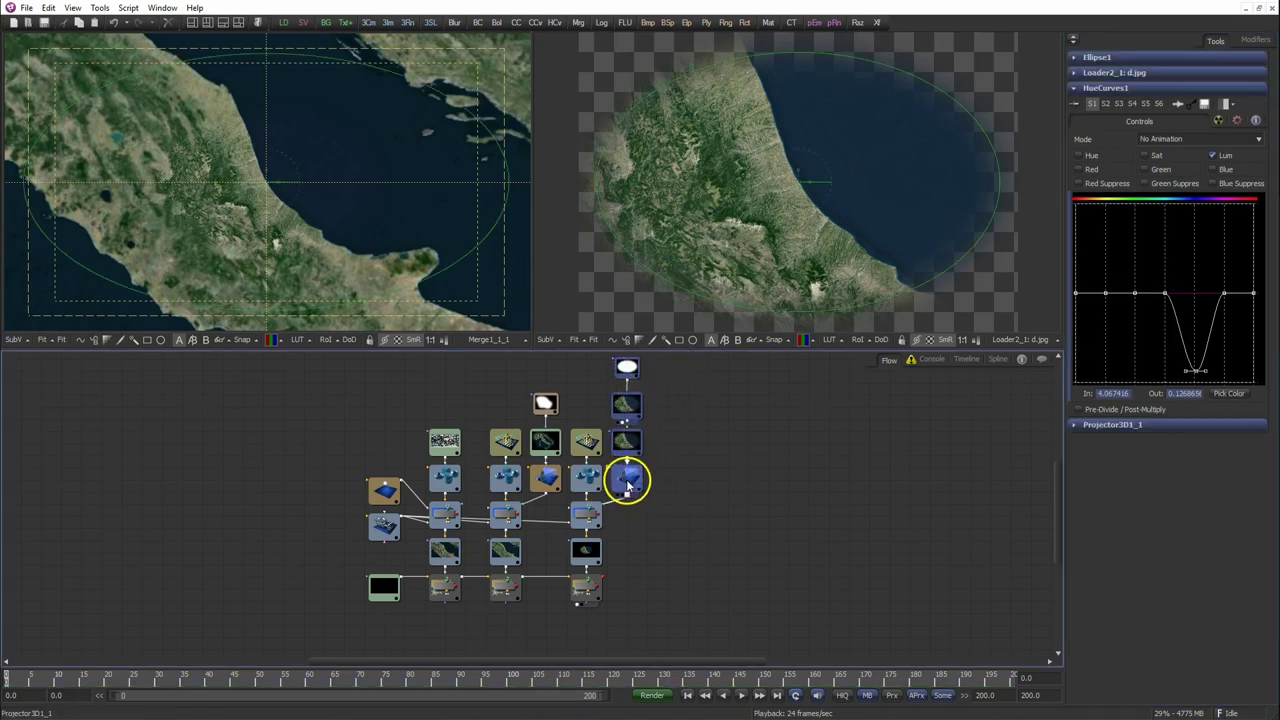
# Copy the masked d.jpg branch and paste it as a fourth column beside the others.
pyautogui.click(627, 483)
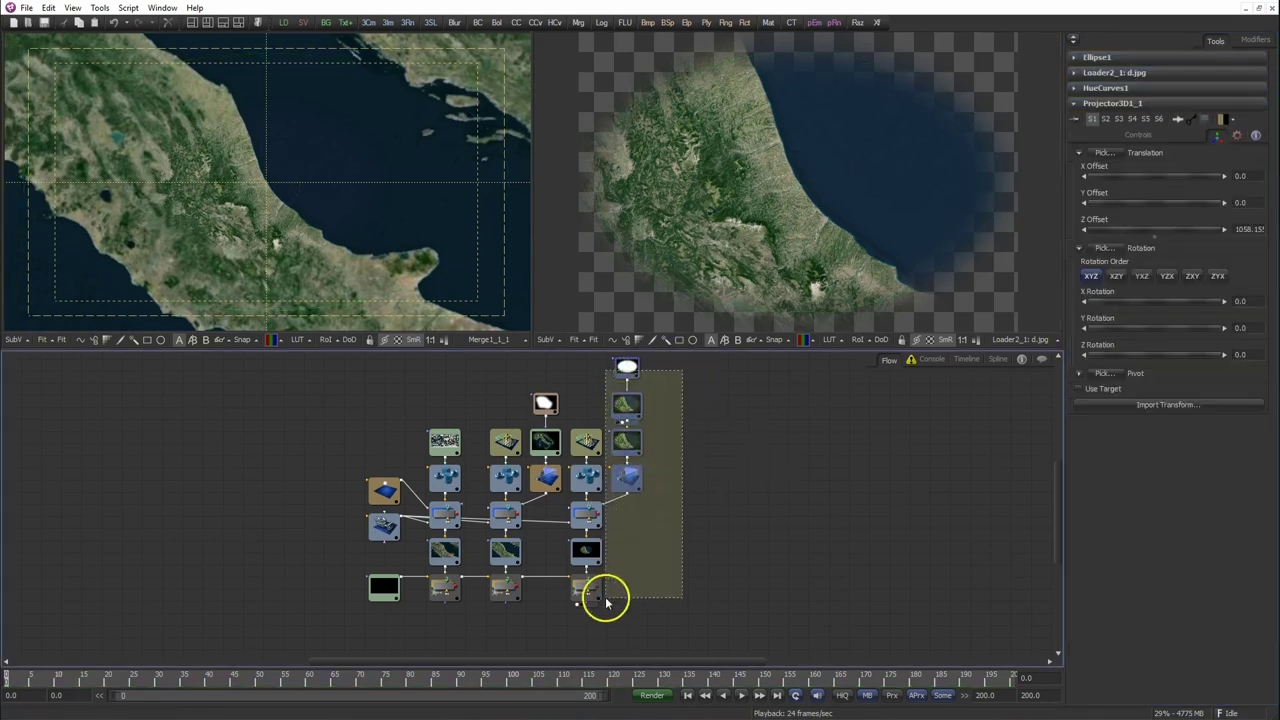
pyautogui.moveTo(682, 370); pyautogui.dragTo(552, 644)
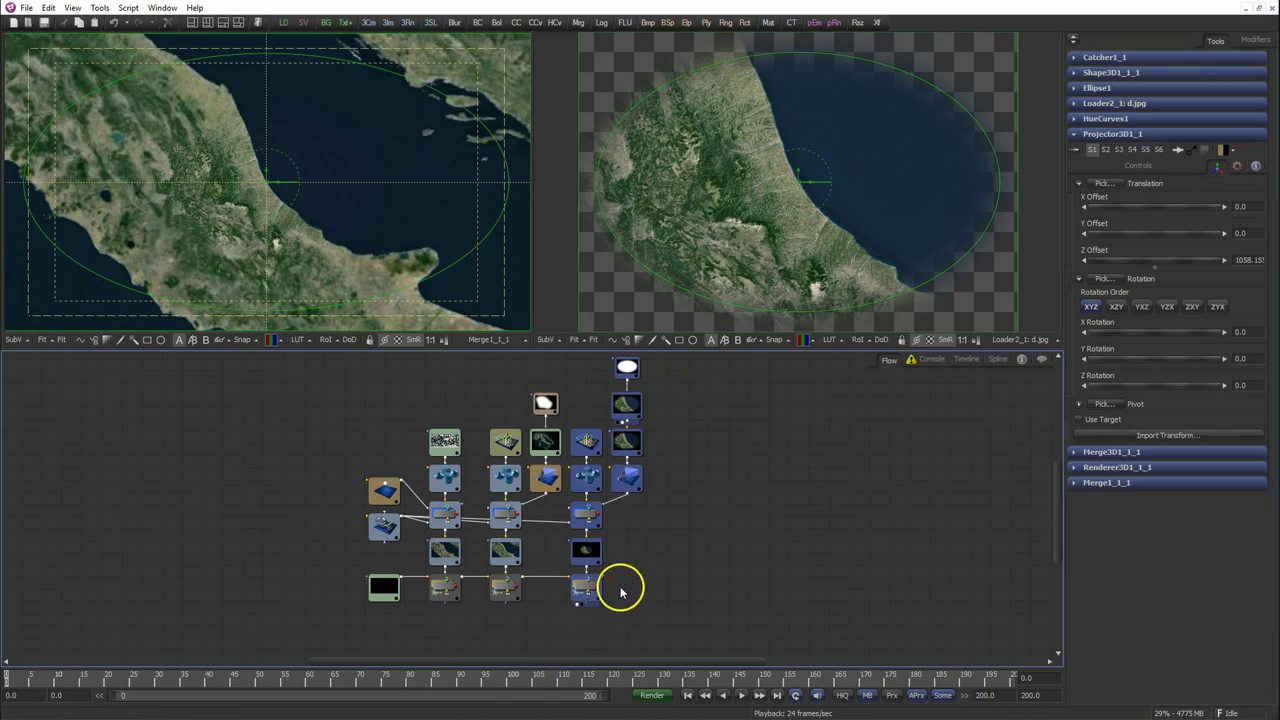
pyautogui.click(712, 548)
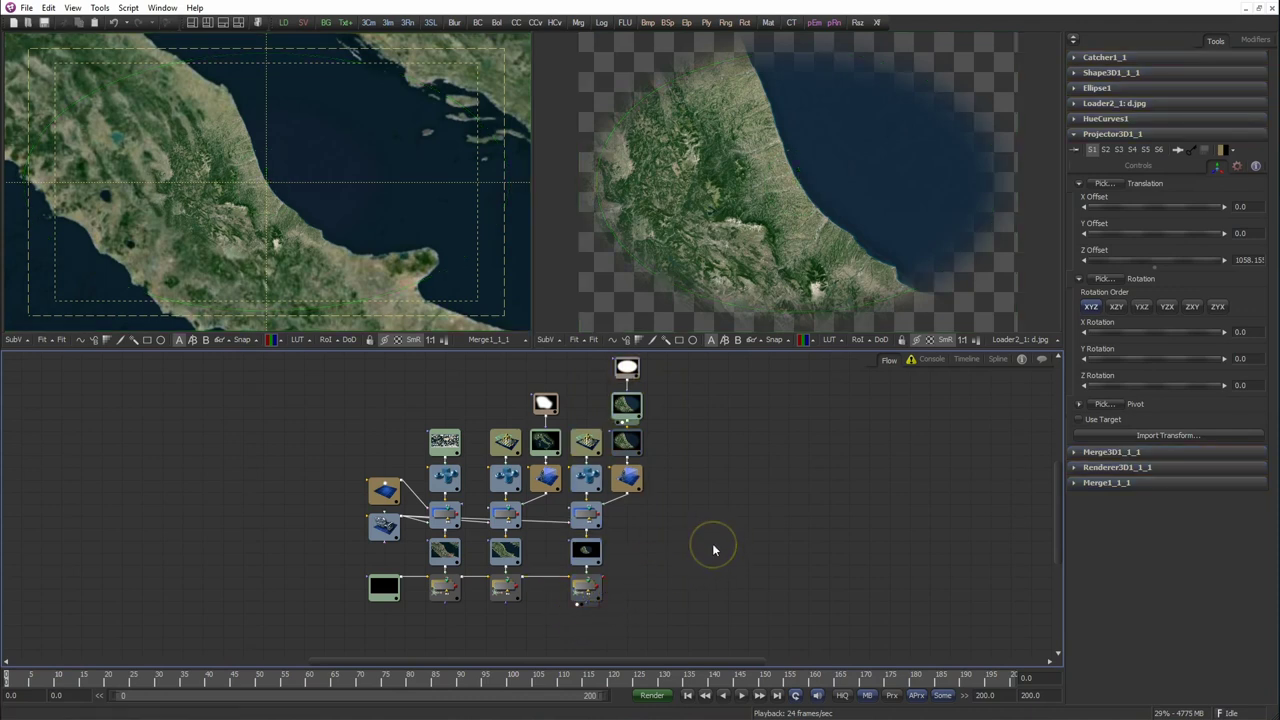
pyautogui.hotkey('ctrl', 'v')
pyautogui.moveTo(664, 592); pyautogui.dragTo(667, 544)
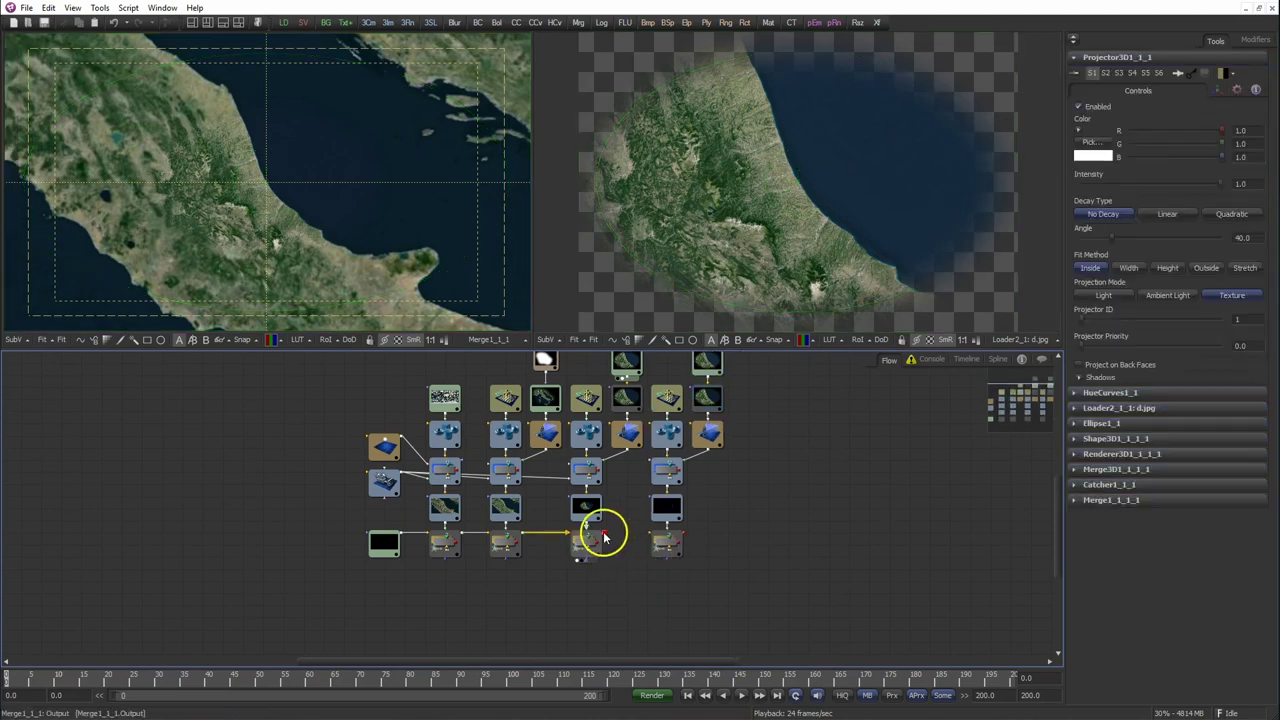
# Wire the Shape3D sphere into the new Merge1_1_1_1 node.
pyautogui.scroll(3, 775, 560)
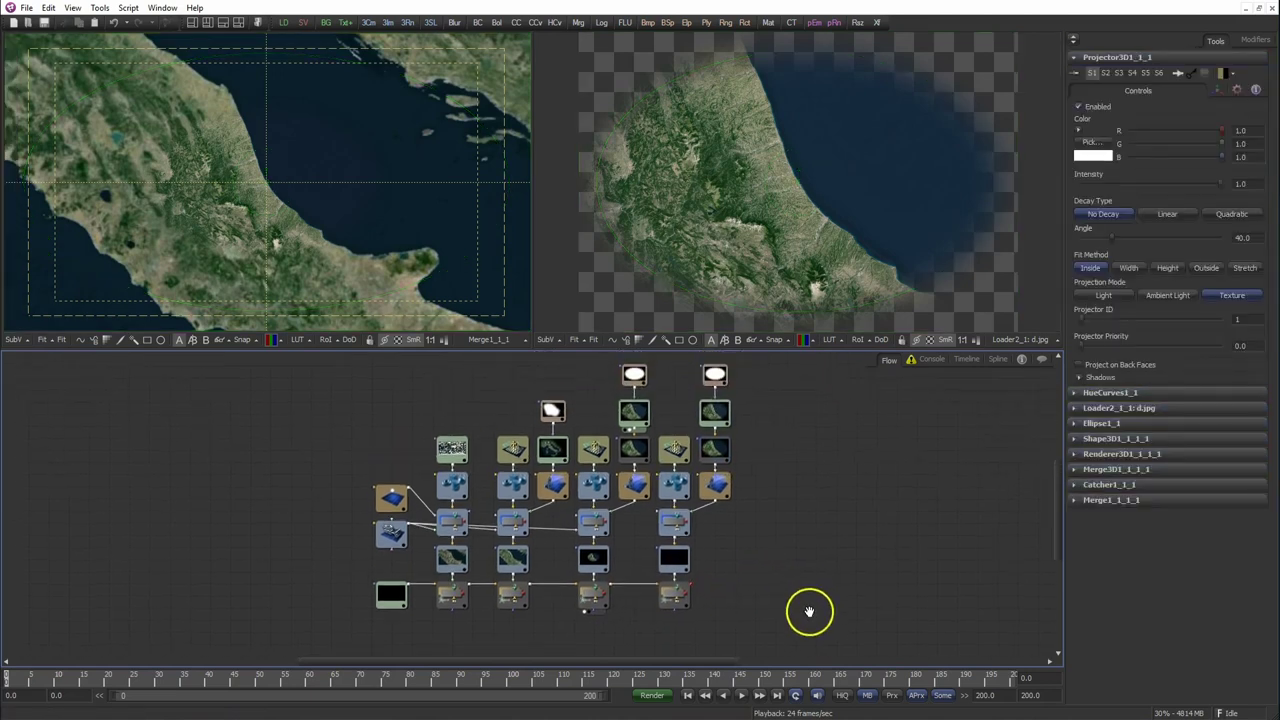
pyautogui.moveTo(408, 522); pyautogui.dragTo(675, 521)
pyautogui.scroll(3, 817, 497)
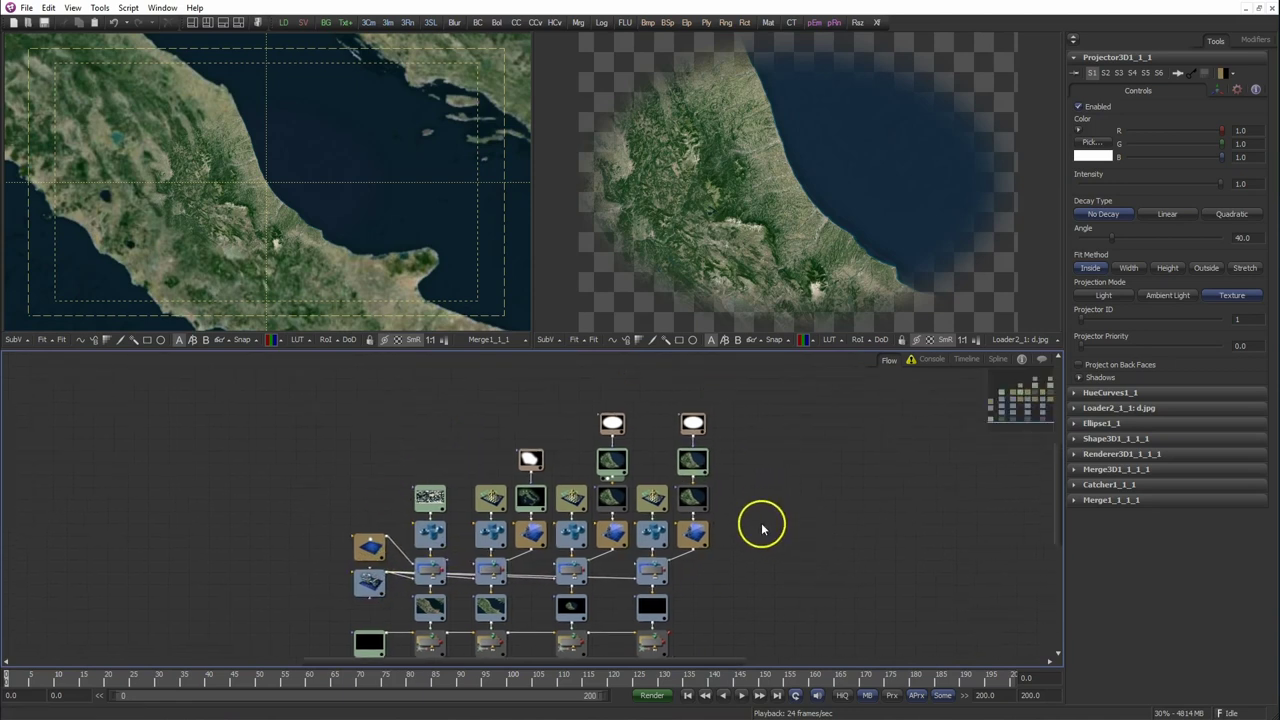
# Switch Loader2_1_1 in the fourth column from d.jpg to c.jpg.
pyautogui.click(697, 462)
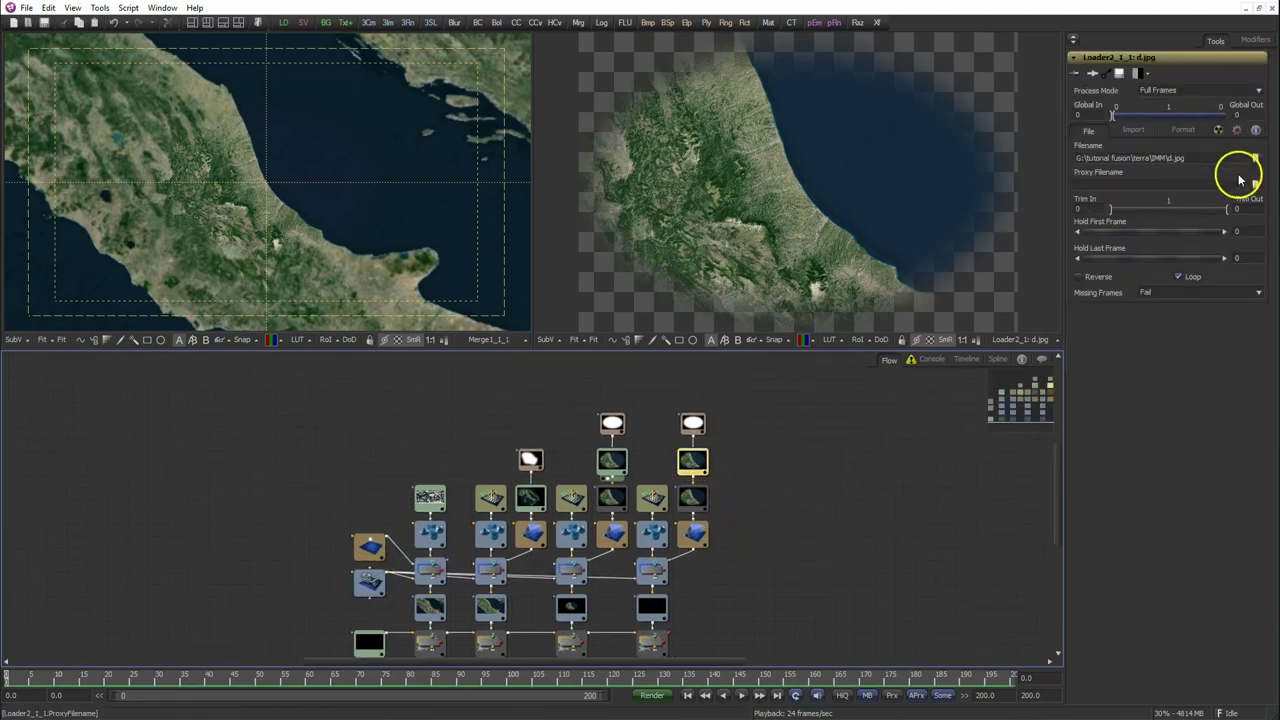
pyautogui.click(1255, 159)
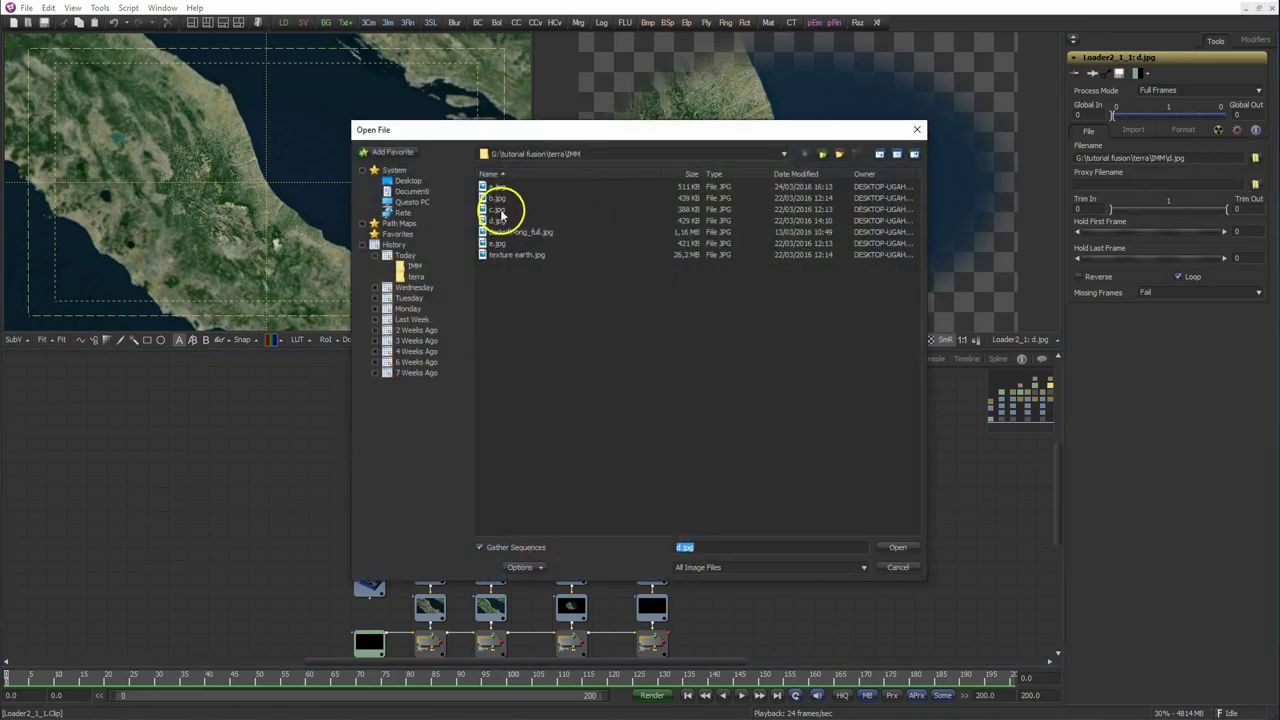
pyautogui.click(898, 548)
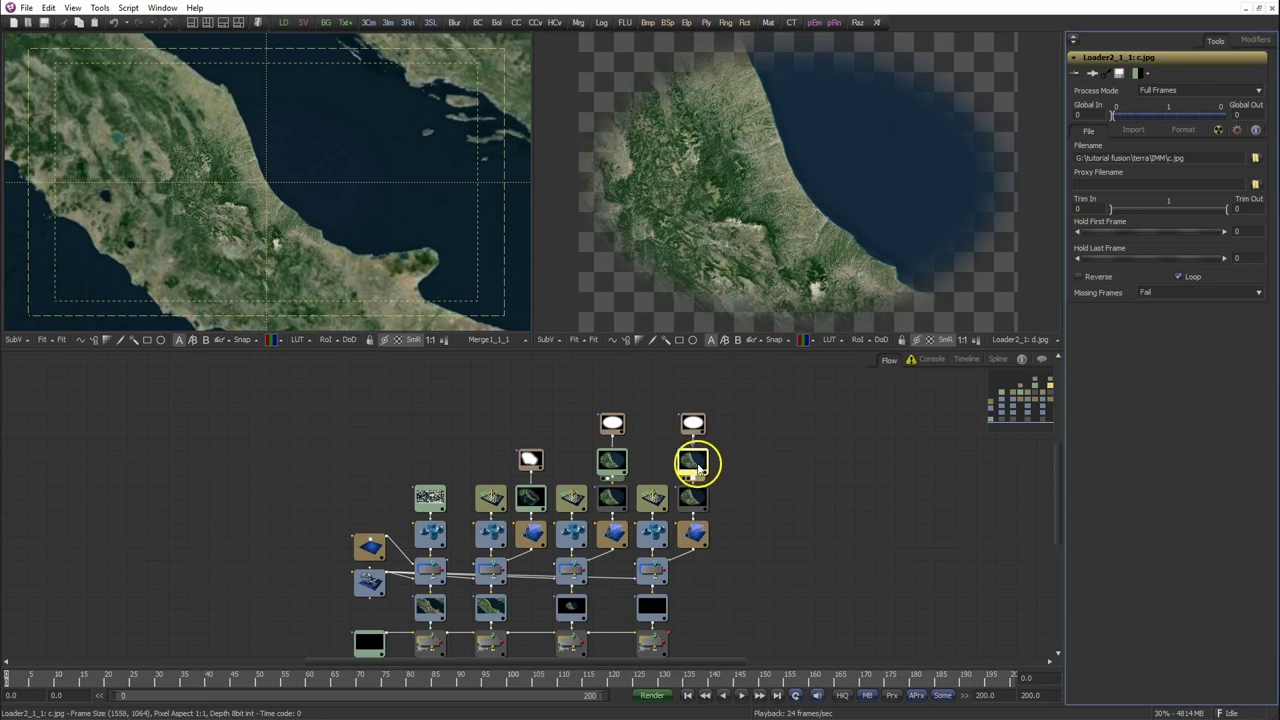
pyautogui.click(651, 636)
pyautogui.scroll(-1, 651, 636)
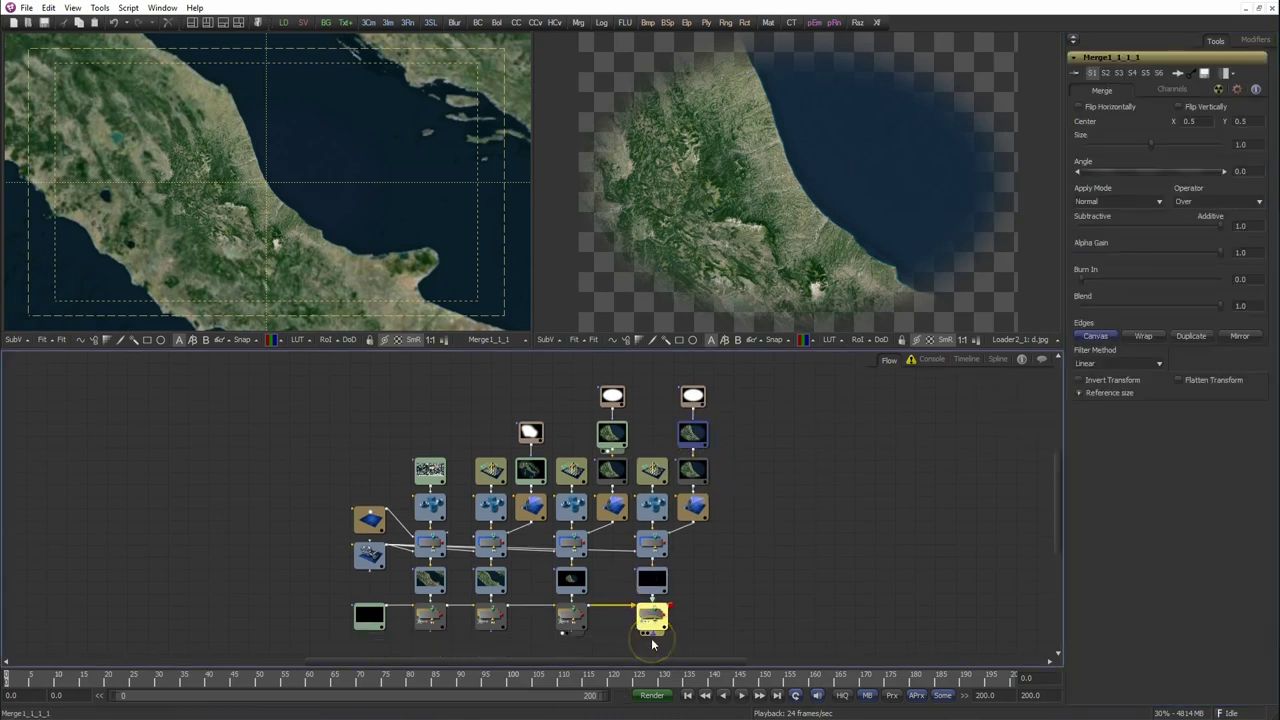
pyautogui.click(692, 507)
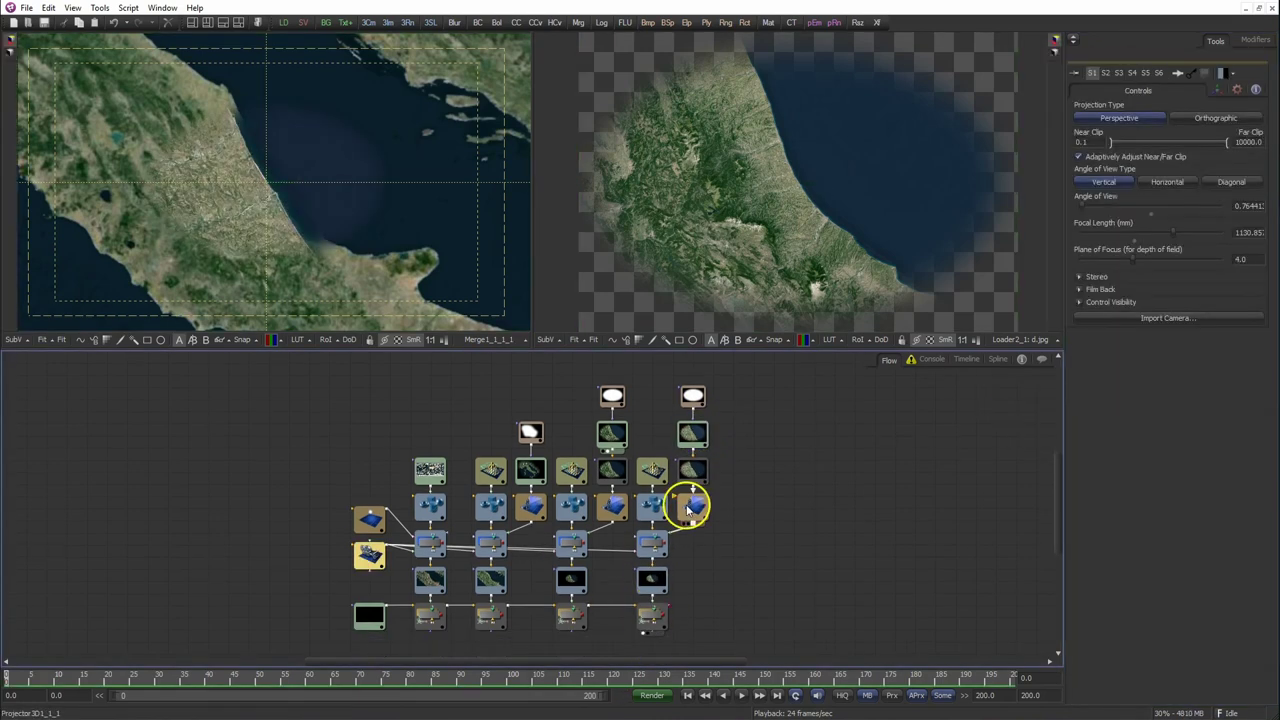
# Set Camera3D1's focal length to 5000 and Projector3D1_1_1's Z offset to about 1009.3.
pyautogui.click(1216, 90)
pyautogui.moveTo(968, 213); pyautogui.dragTo(913, 223)
pyautogui.click(369, 553)
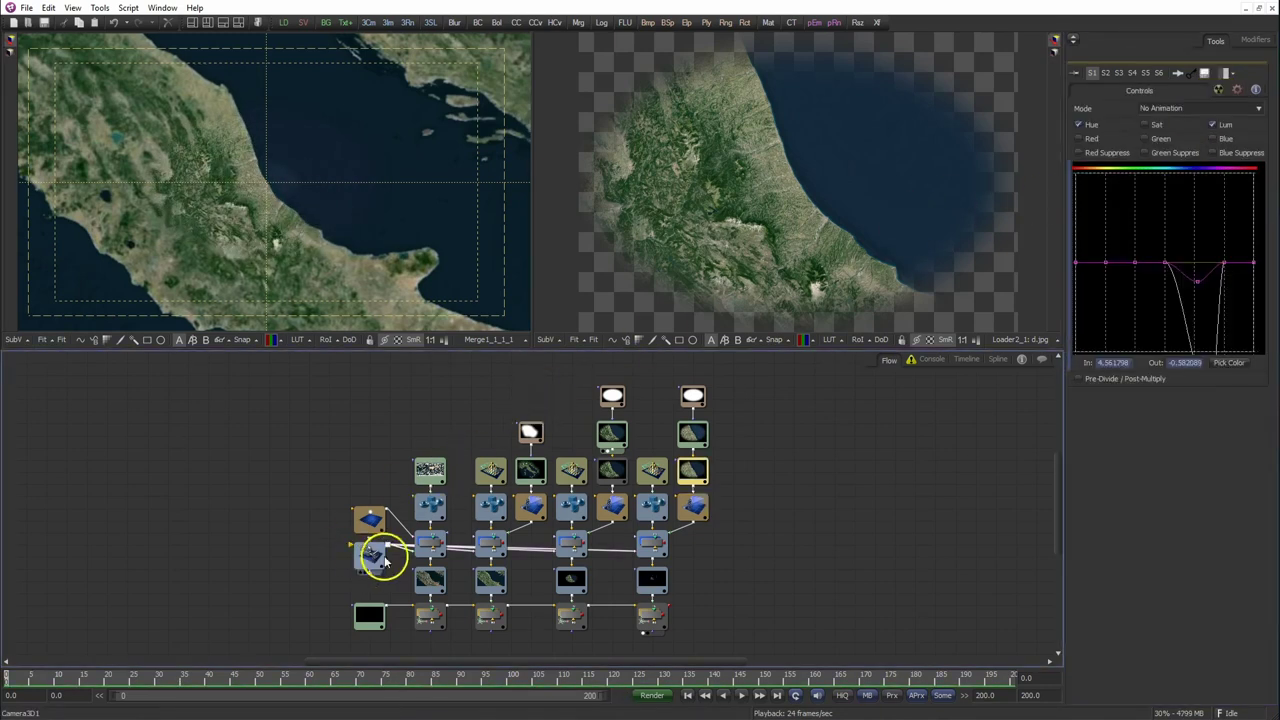
pyautogui.moveTo(1176, 237); pyautogui.dragTo(1240, 244)
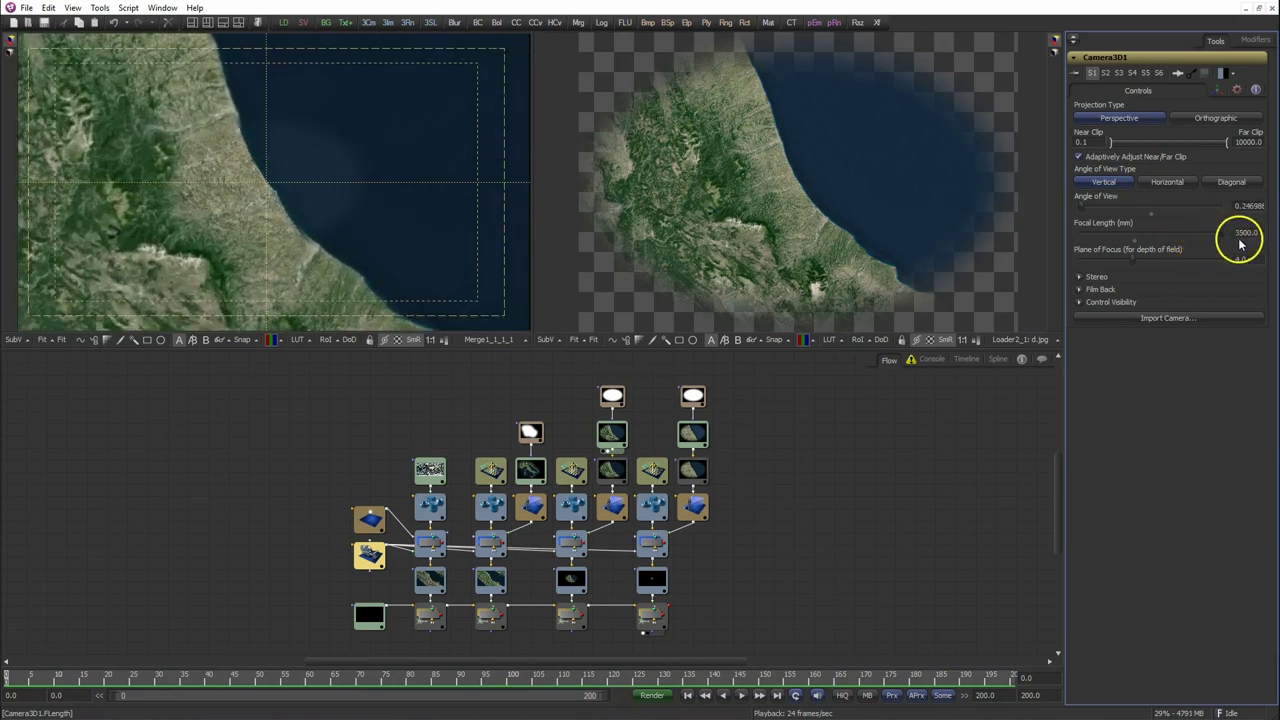
pyautogui.click(1237, 232)
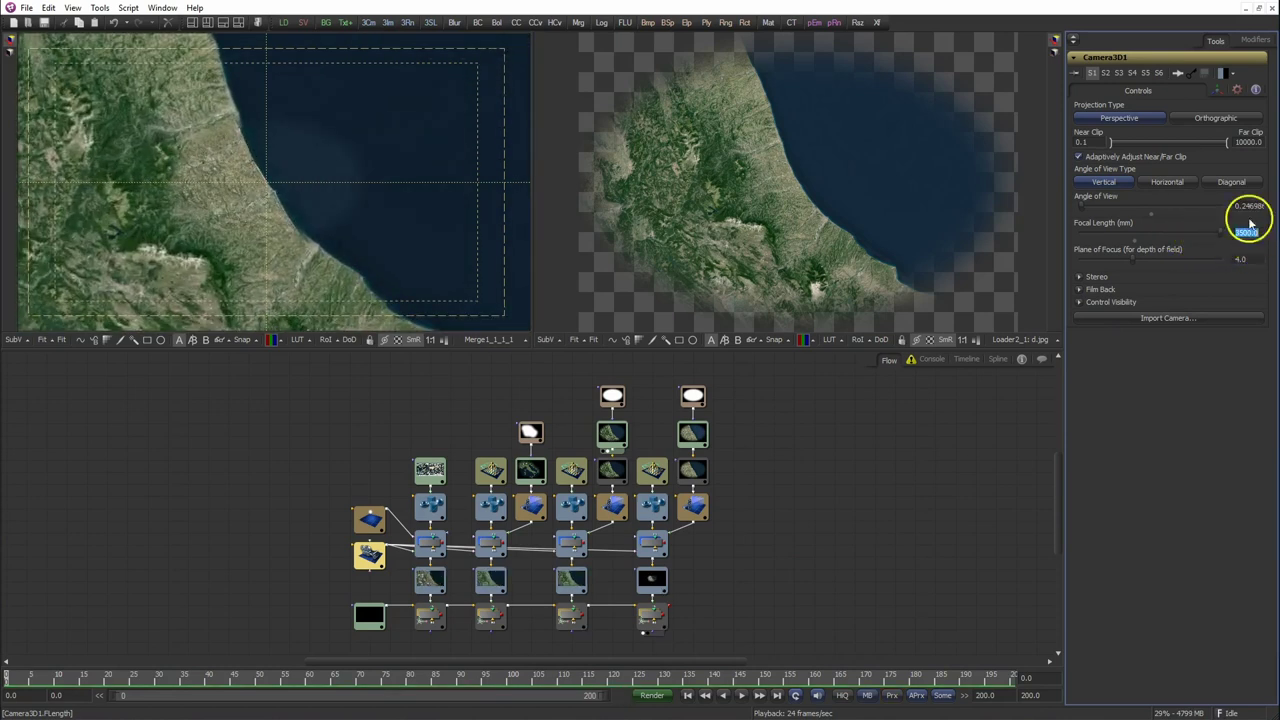
pyautogui.write('5000')
pyautogui.press('Return')
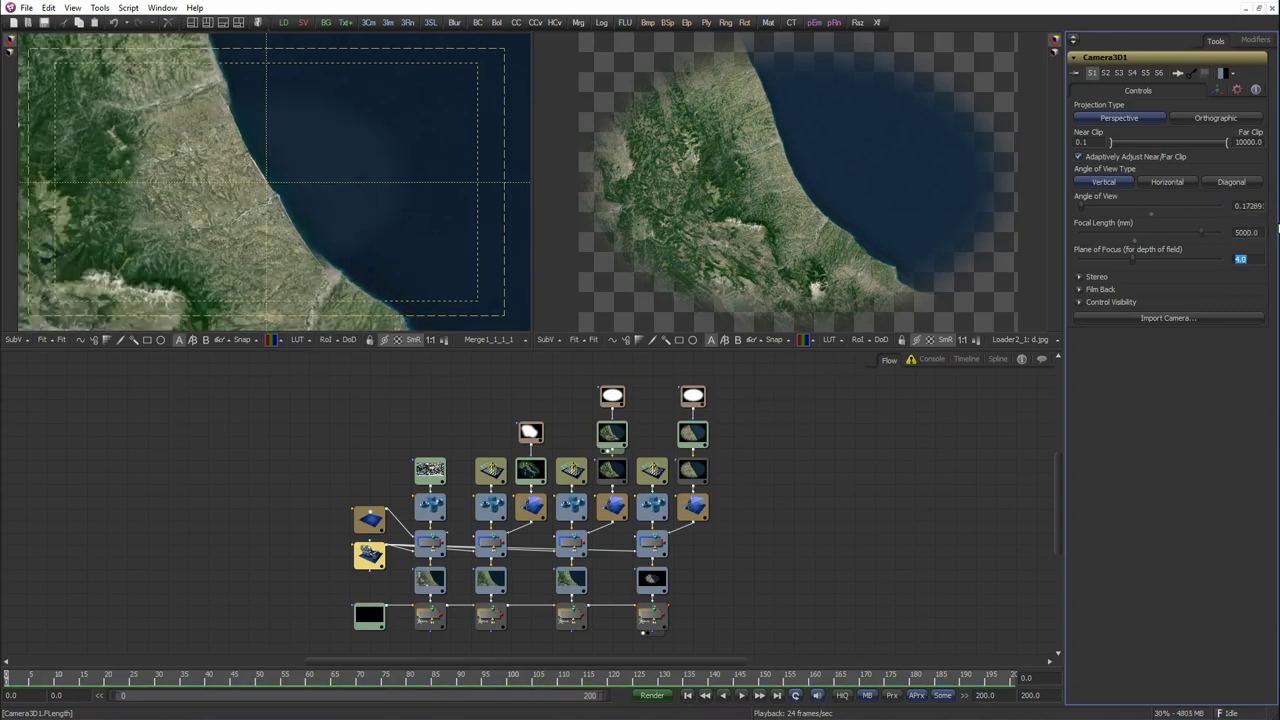
pyautogui.click(695, 510)
pyautogui.moveTo(1200, 190); pyautogui.dragTo(1164, 202)
pyautogui.click(1118, 244)
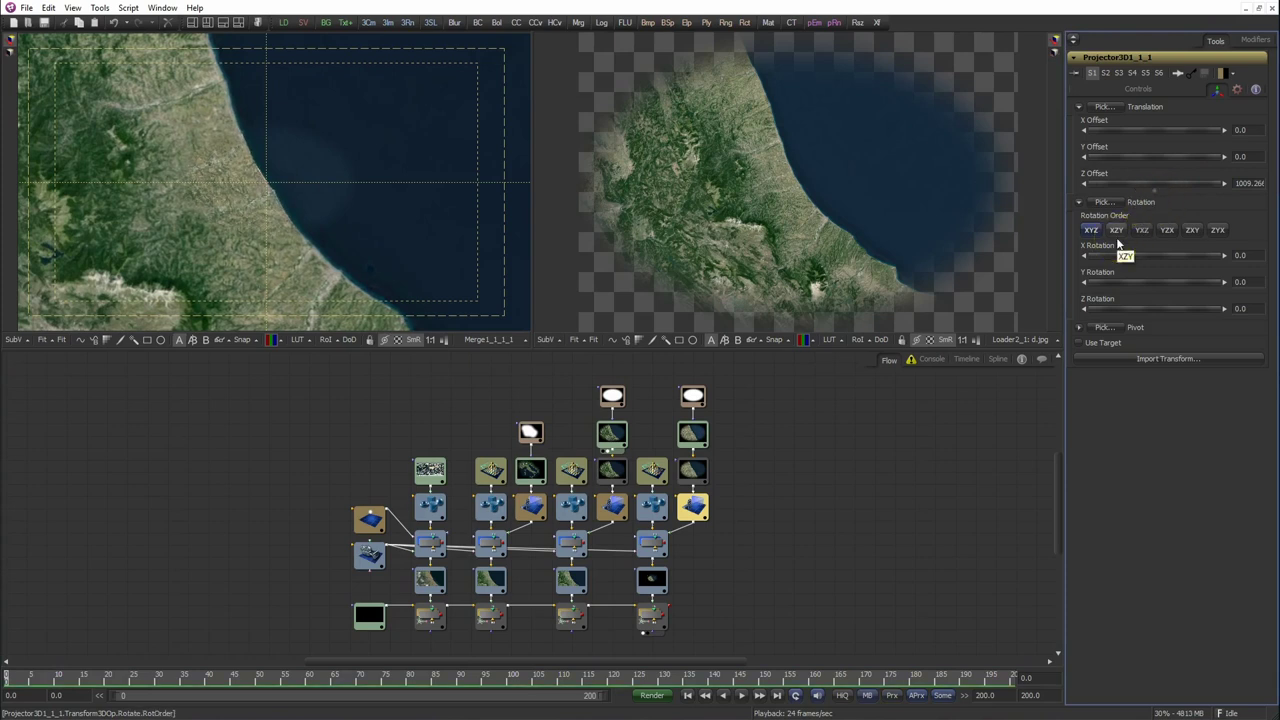
# Duplicate the last layer's node column as a fifth column.
pyautogui.click(706, 481)
pyautogui.moveTo(746, 386); pyautogui.dragTo(638, 628)
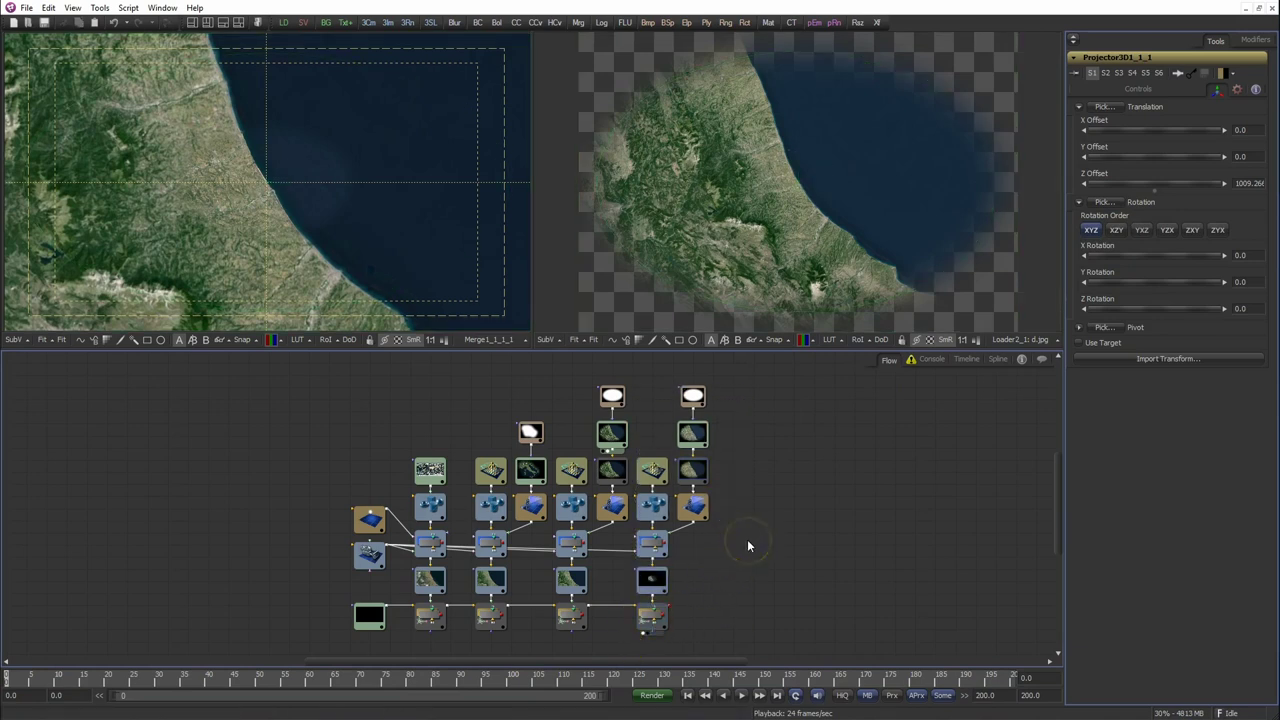
pyautogui.hotkey('ctrl', 'v')
pyautogui.moveTo(708, 608); pyautogui.dragTo(722, 492)
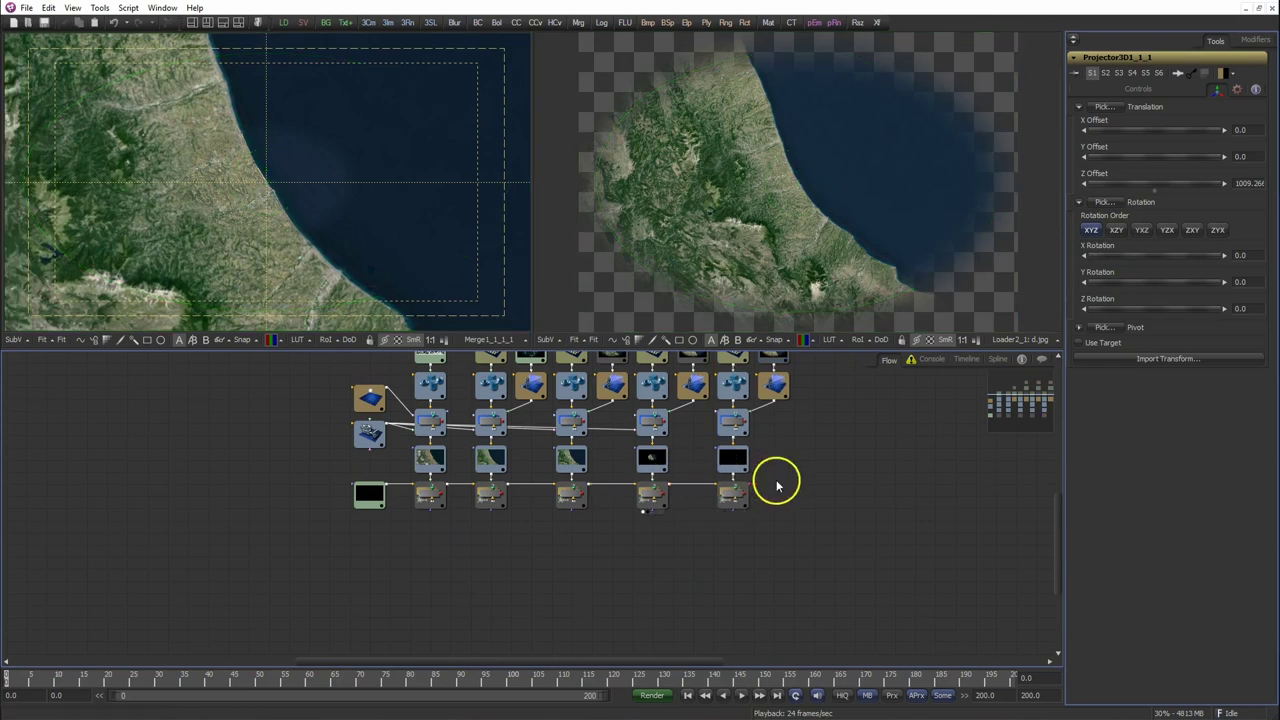
# Wire Camera3D1 into the fifth column's new Merge3D.
pyautogui.scroll(3, 777, 486)
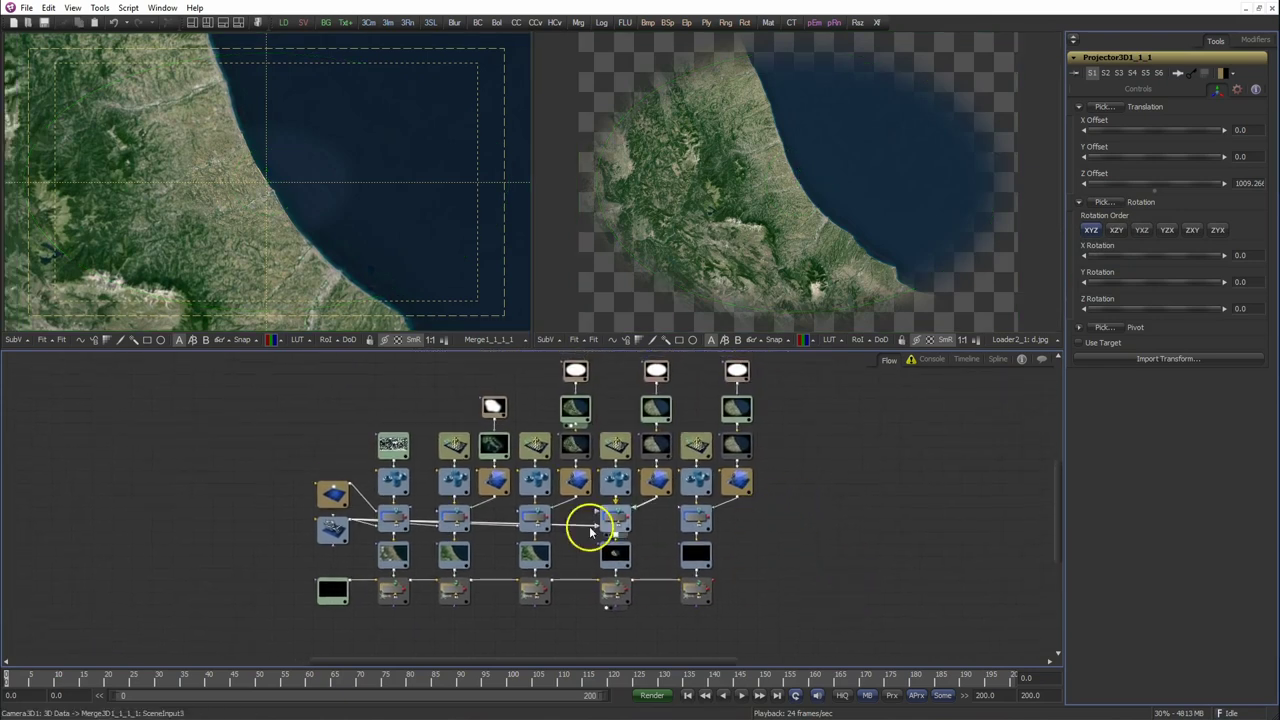
pyautogui.moveTo(349, 520); pyautogui.dragTo(697, 520)
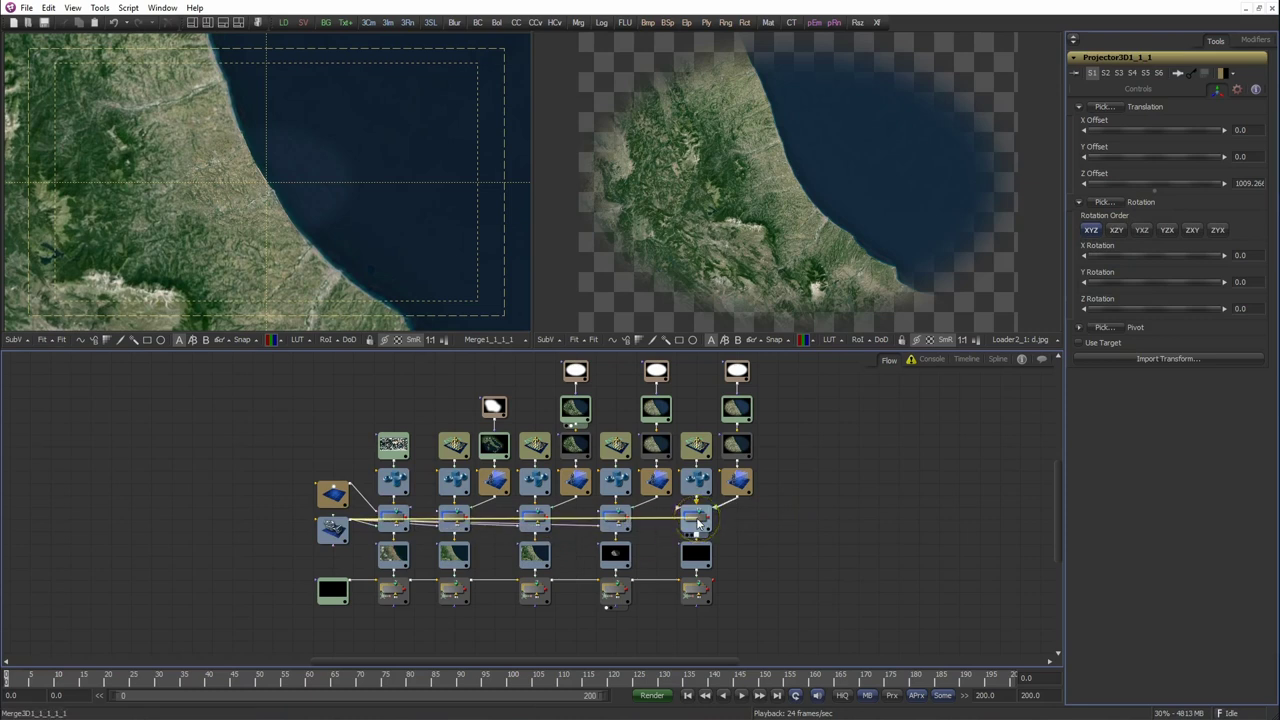
pyautogui.scroll(2, 830, 470)
# Load b.jpg into the fifth column's image loader.
pyautogui.click(731, 468)
pyautogui.click(1255, 158)
pyautogui.click(490, 198)
pyautogui.click(896, 548)
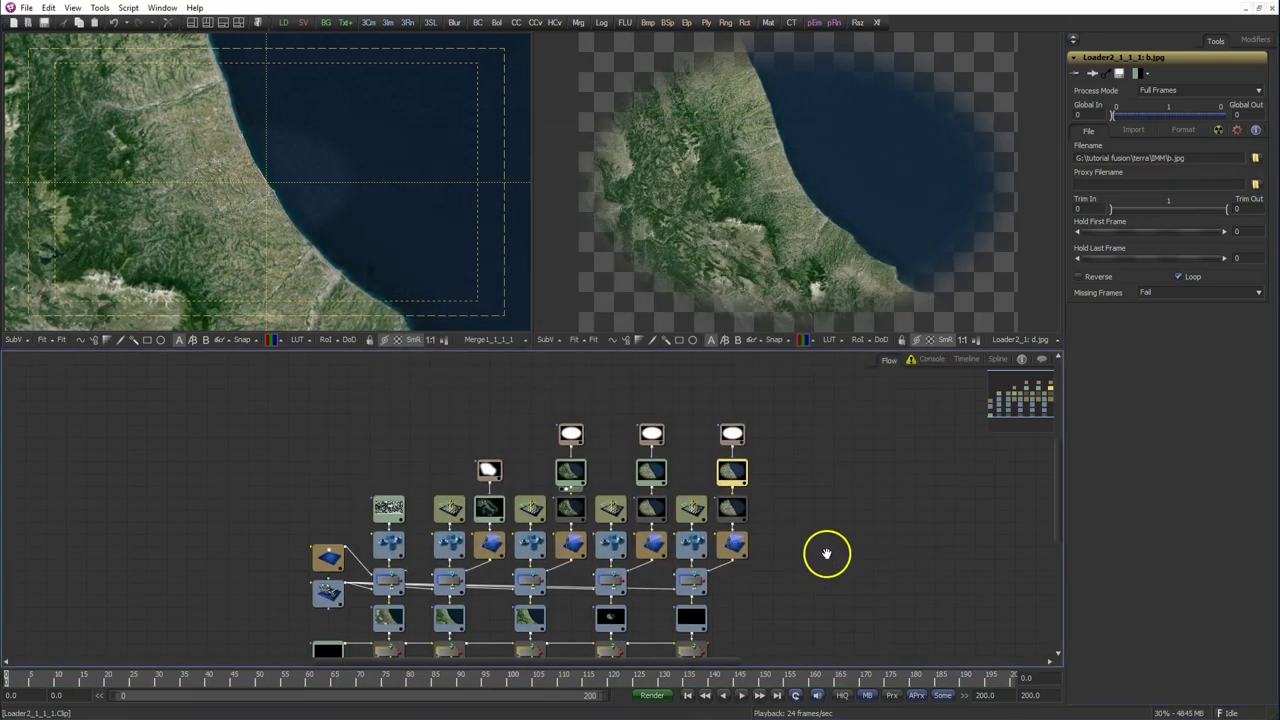
# Lower the new projector's Z offset to about 1002 and set Camera3D1's angle of view to 0.1.
pyautogui.scroll(-2, 826, 553)
pyautogui.click(701, 569)
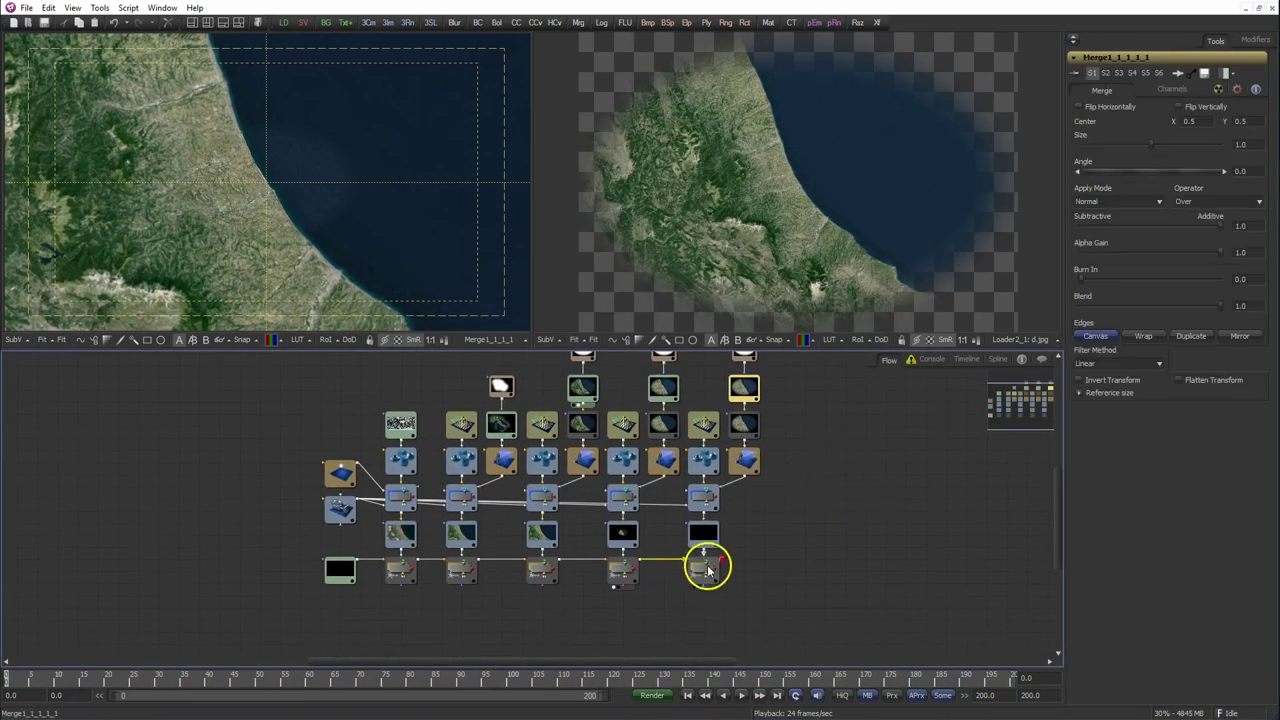
pyautogui.click(741, 455)
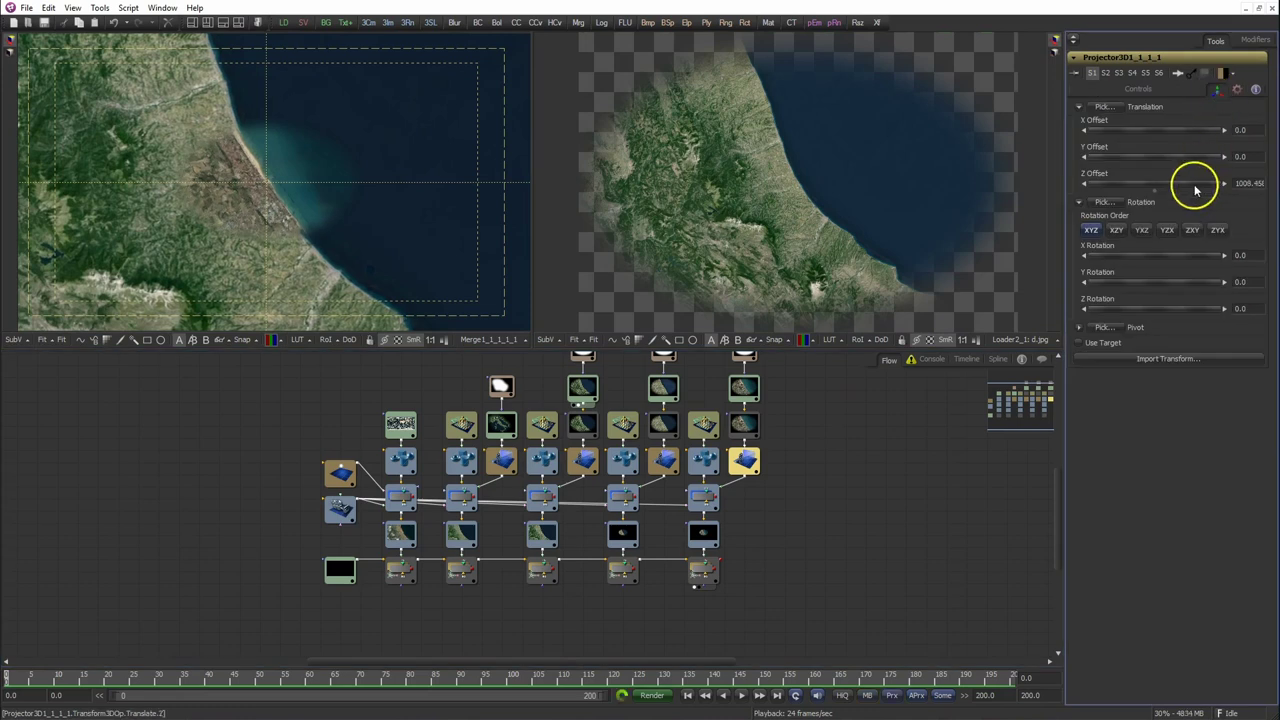
pyautogui.moveTo(1196, 190); pyautogui.dragTo(1143, 181)
pyautogui.click(345, 513)
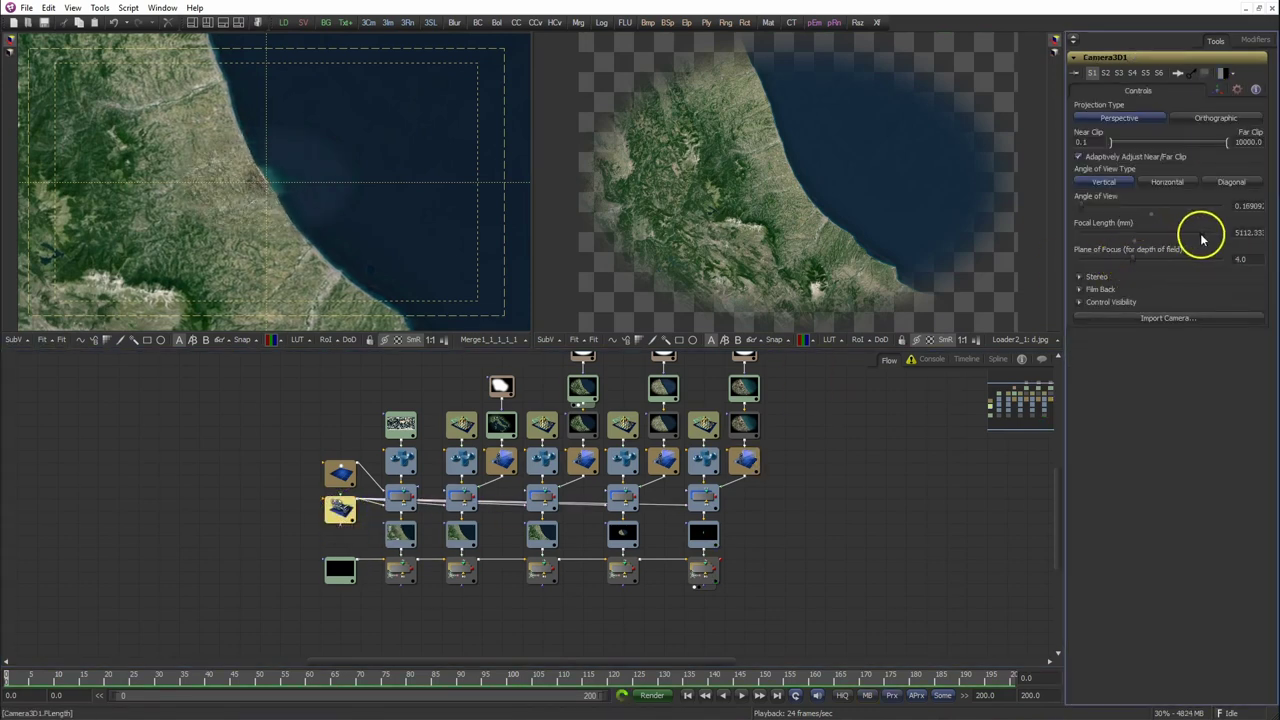
pyautogui.moveTo(1202, 234); pyautogui.dragTo(1244, 236)
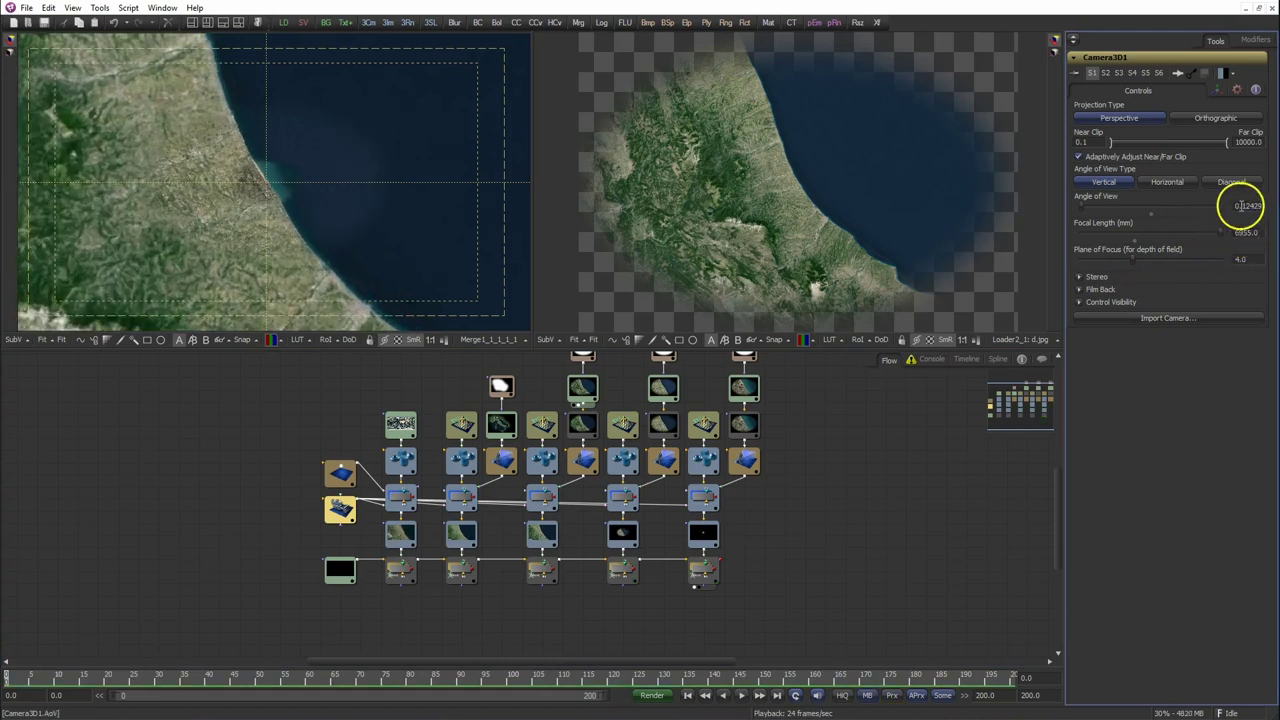
pyautogui.write('0.1')
pyautogui.press('Tab')
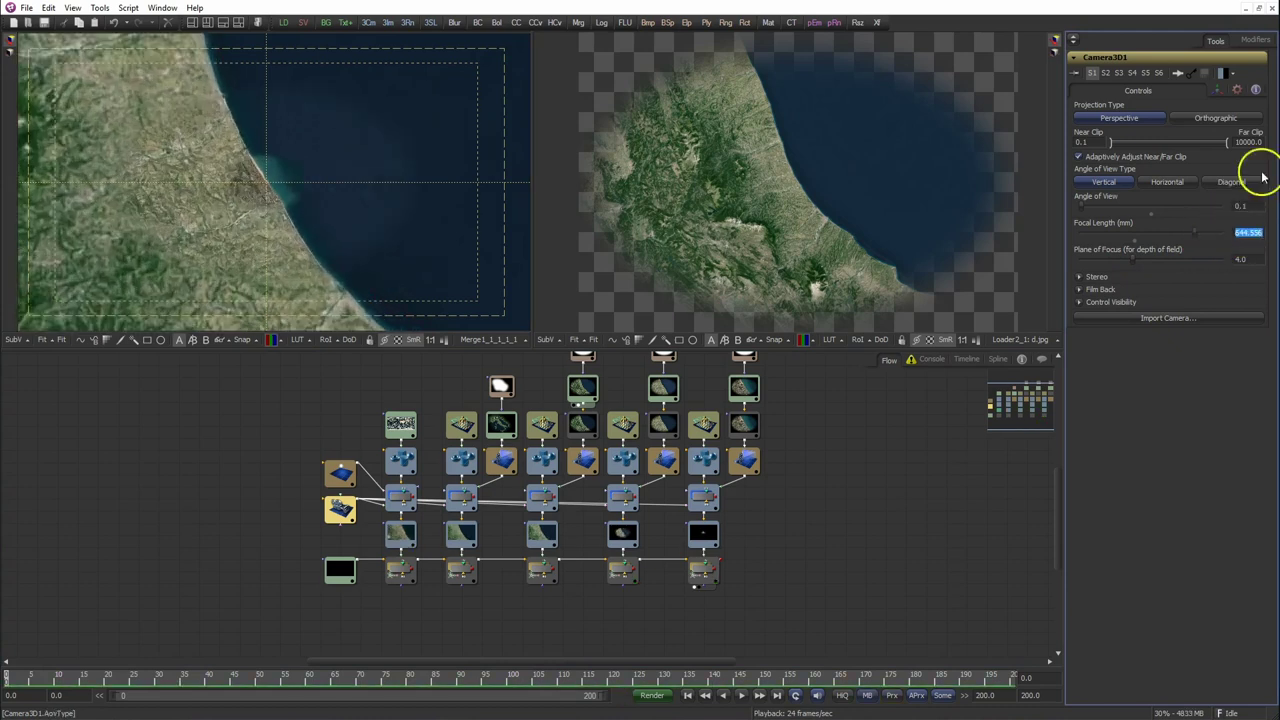
pyautogui.press('Tab')
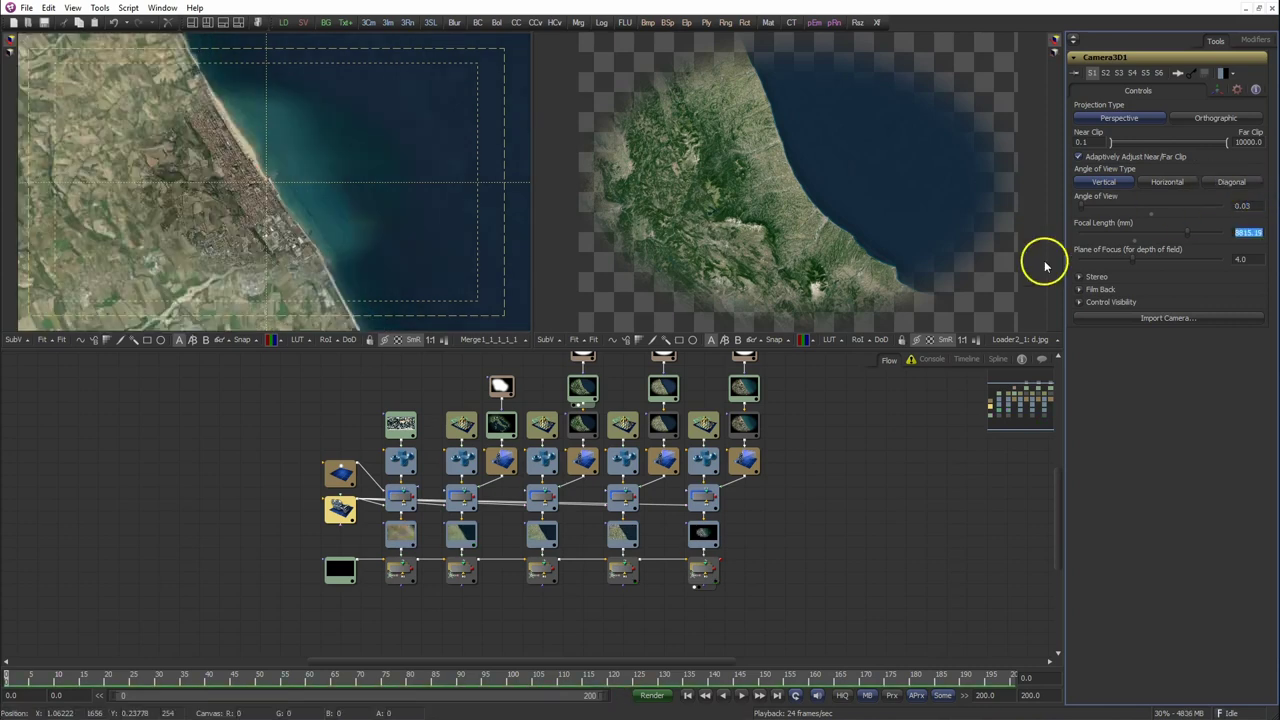
# Fine-tune the new projector's Z offset down to about 1000.58.
pyautogui.click(744, 460)
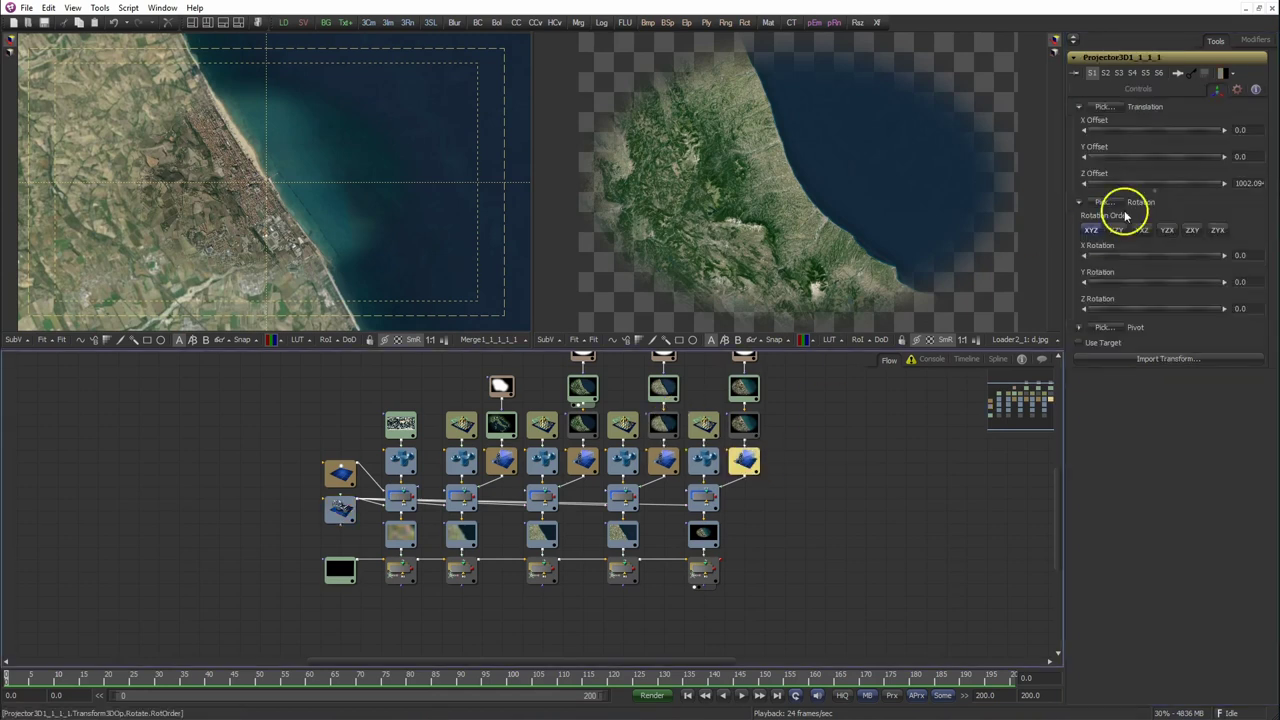
pyautogui.moveTo(1194, 186); pyautogui.dragTo(1189, 184)
pyautogui.click(745, 370)
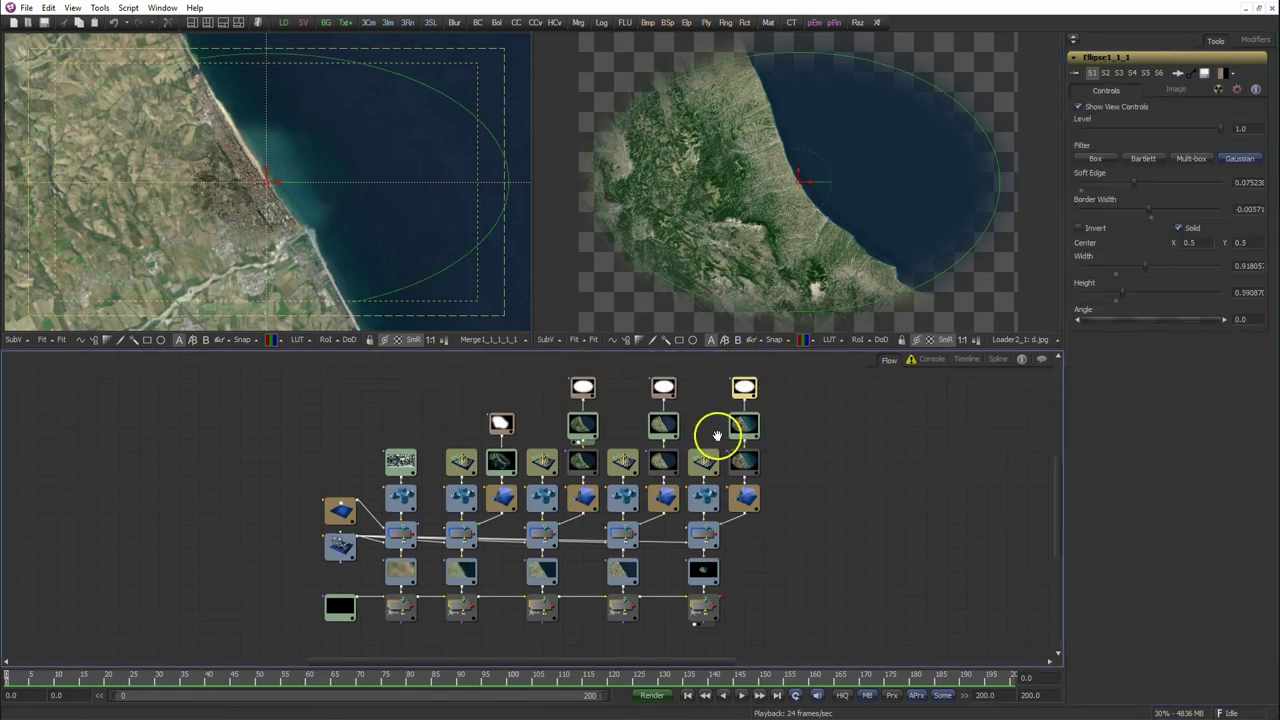
pyautogui.scroll(5, 716, 436)
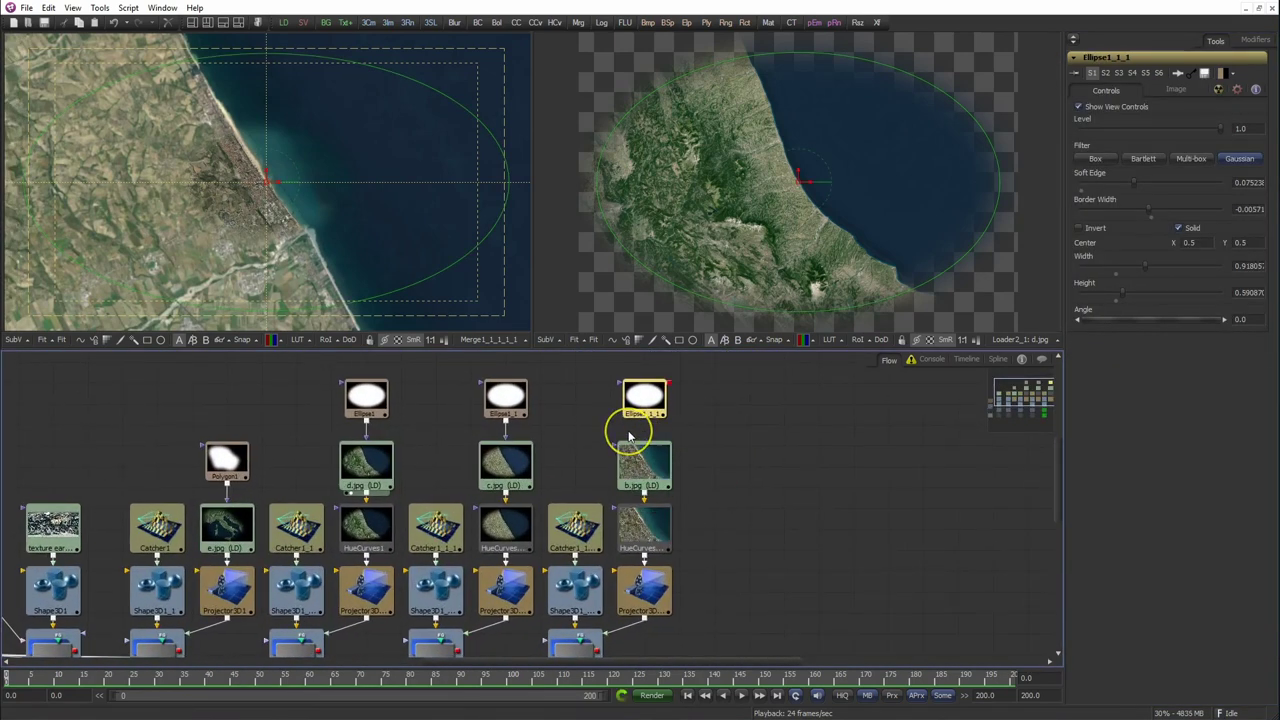
pyautogui.click(658, 585)
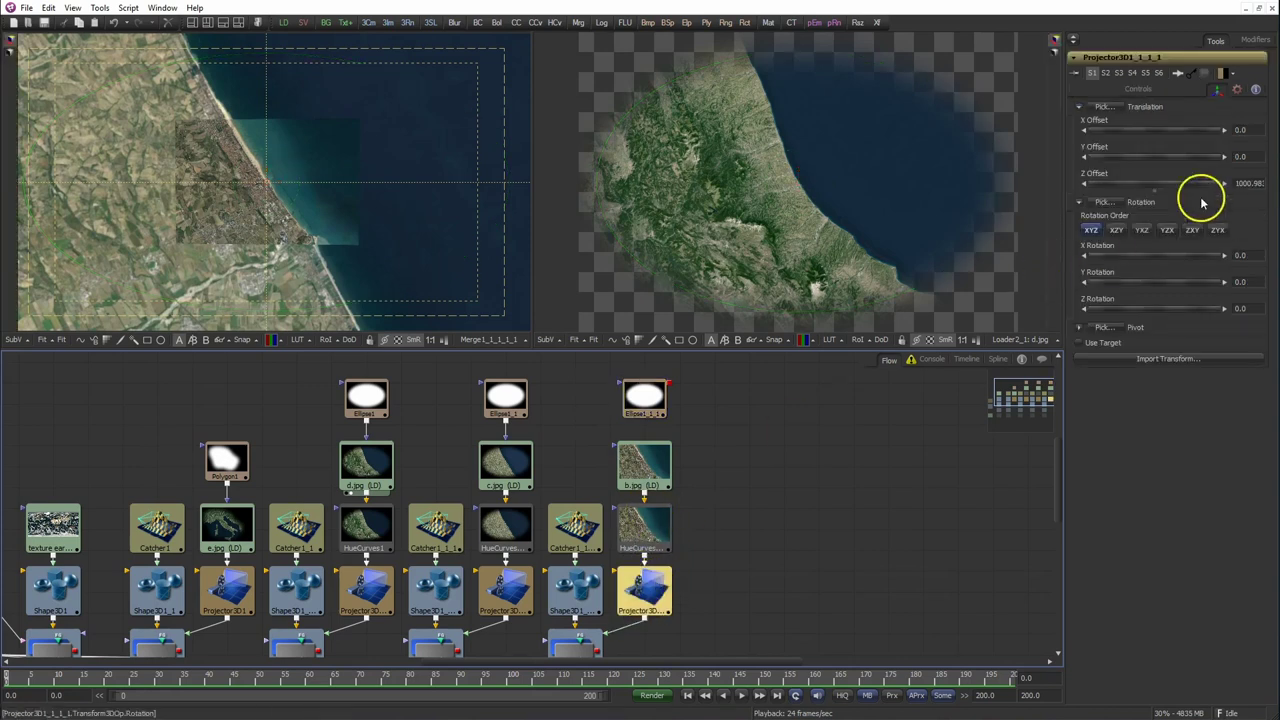
pyautogui.click(1084, 189)
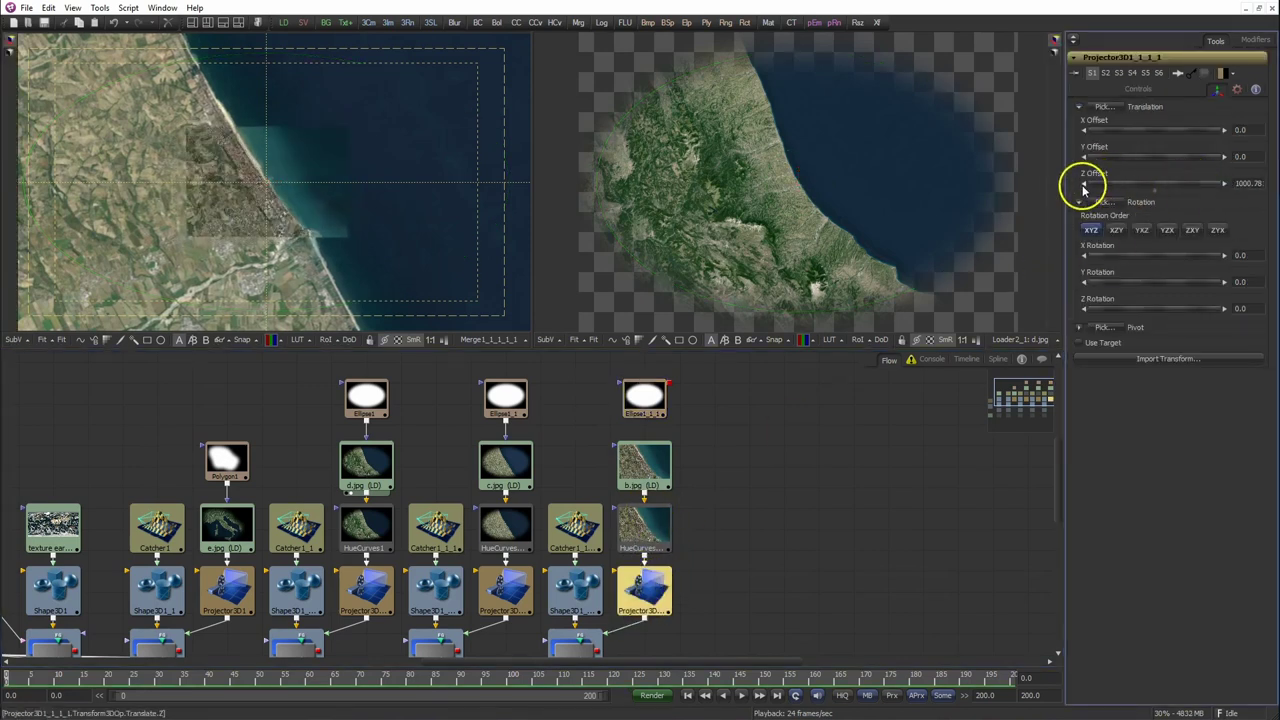
pyautogui.moveTo(1087, 187); pyautogui.dragTo(1088, 188)
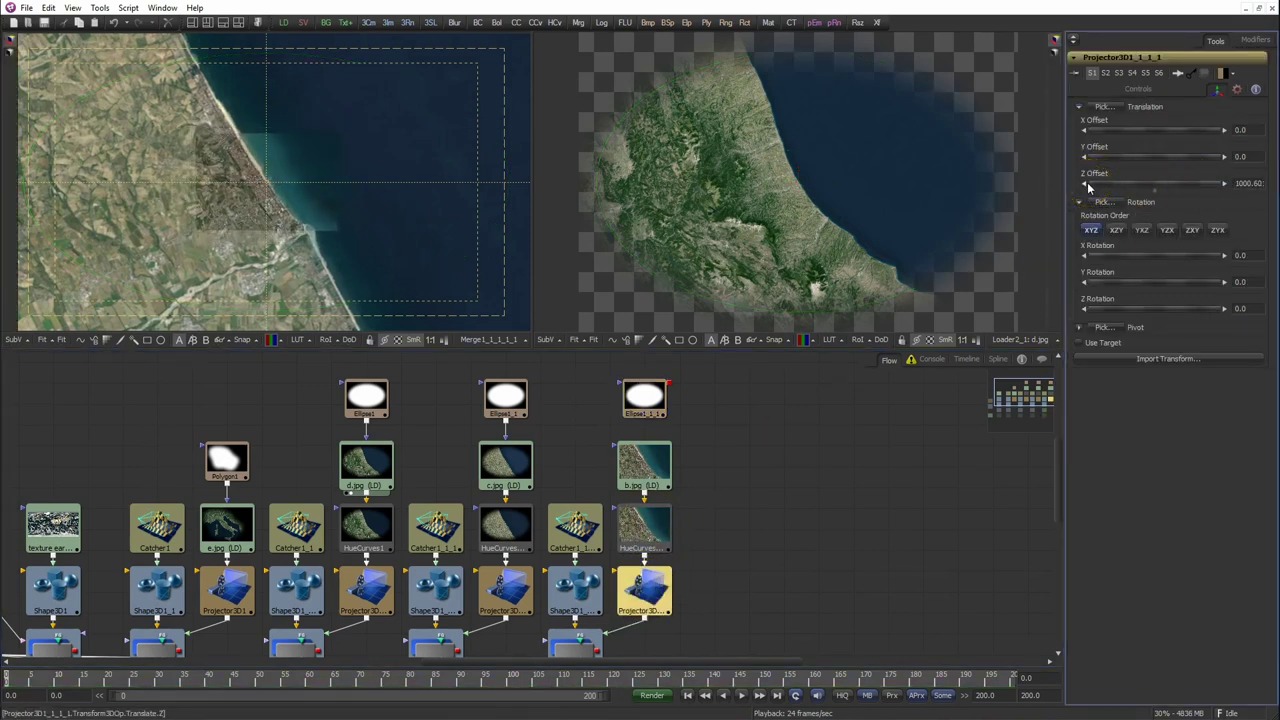
# Mask b.jpg with Ellipse1_1_1, using soft edge about 0.106 and border width about 0.015.
pyautogui.moveTo(668, 383); pyautogui.dragTo(651, 452)
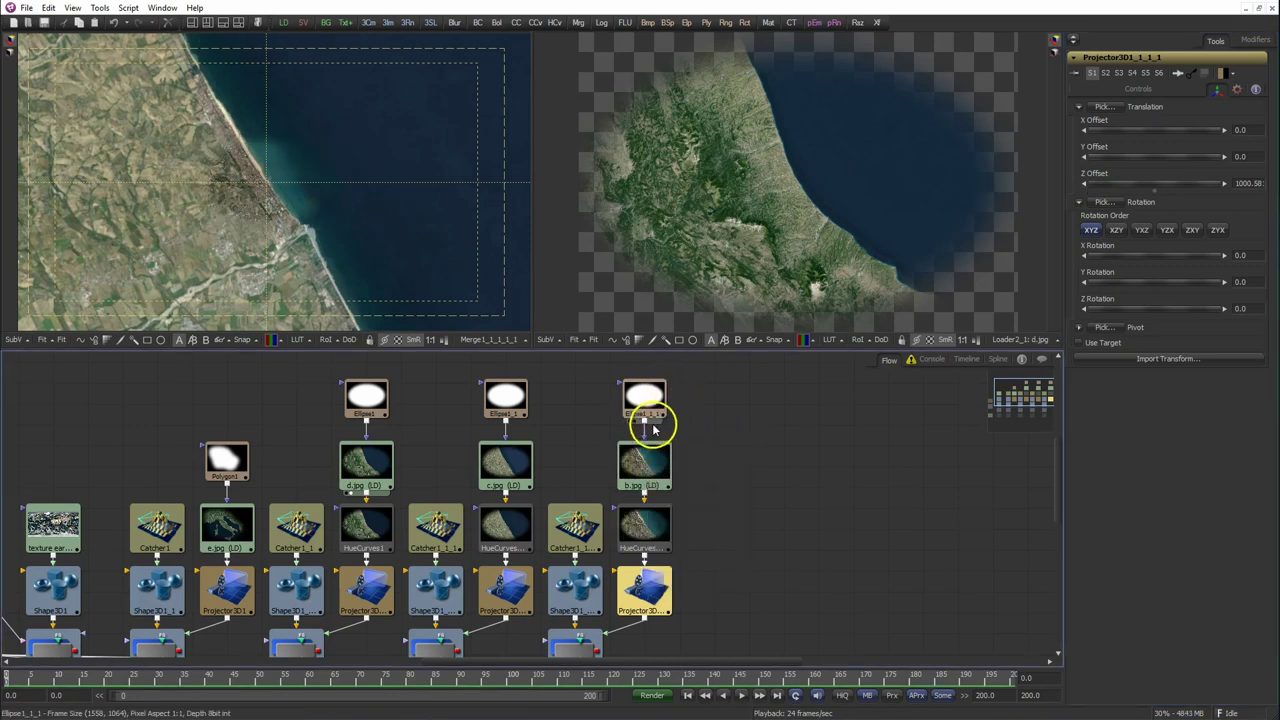
pyautogui.click(645, 400)
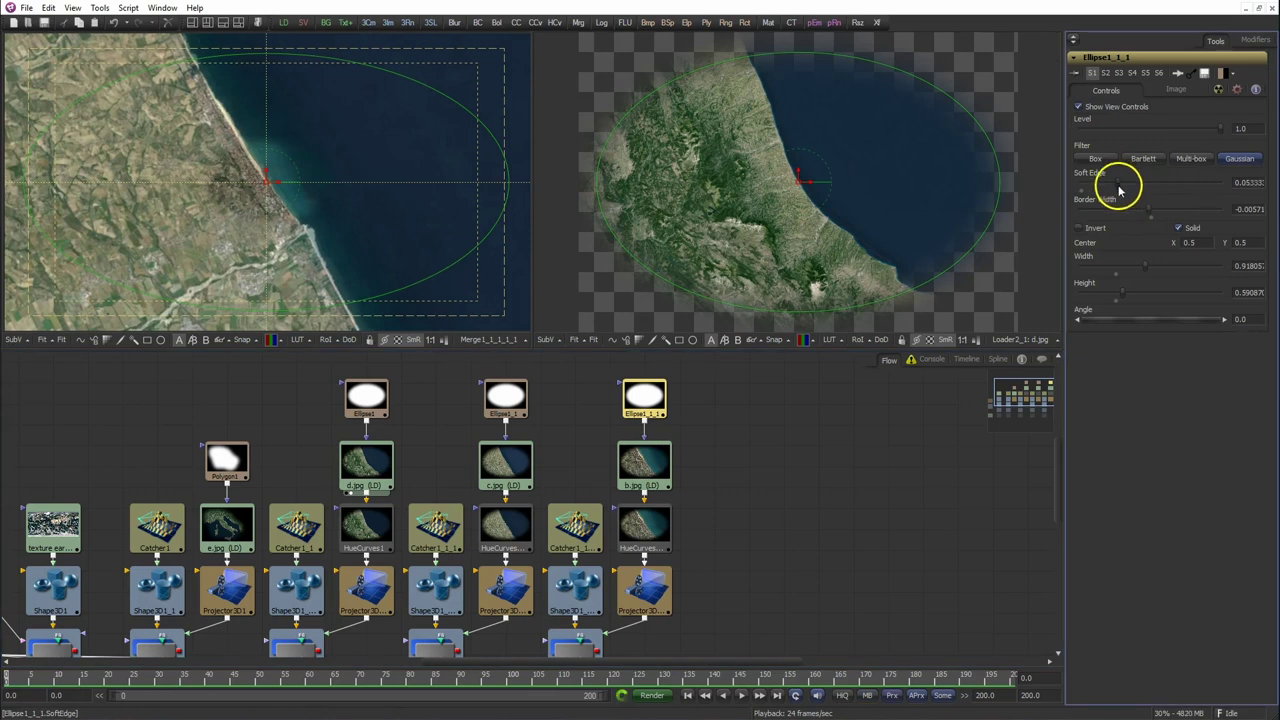
pyautogui.moveTo(1096, 190); pyautogui.dragTo(1097, 208)
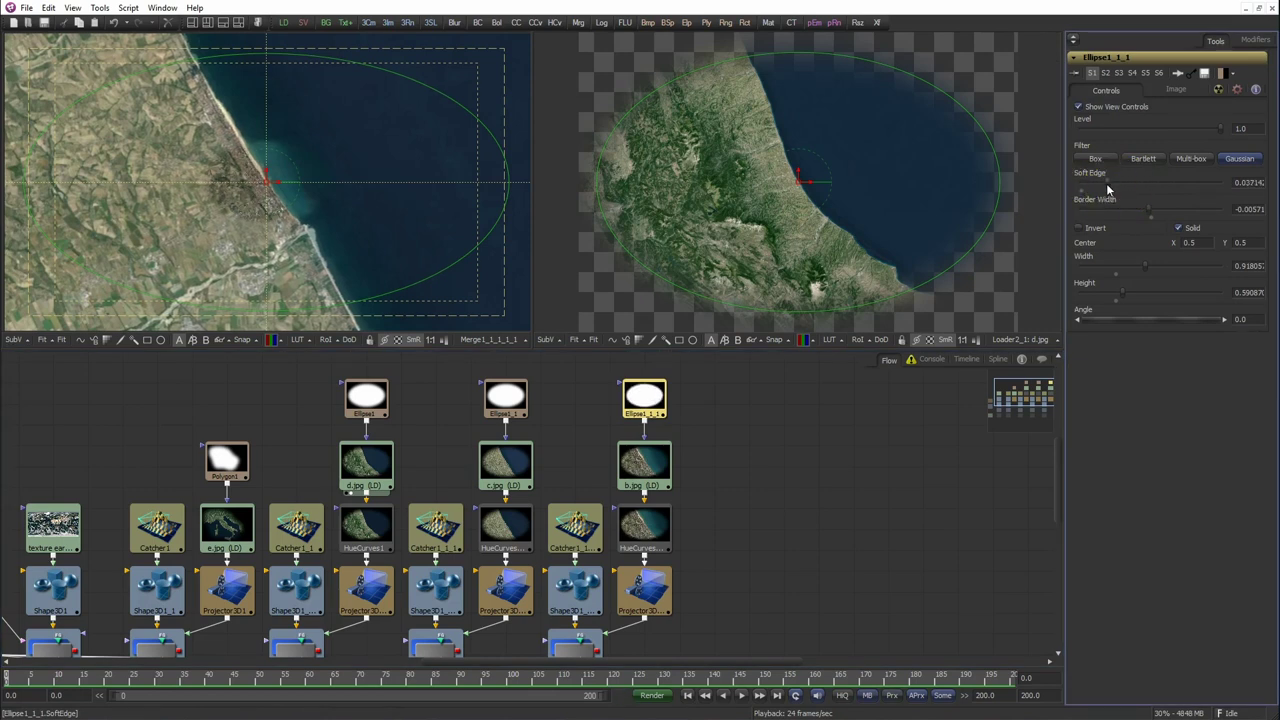
pyautogui.moveTo(646, 460); pyautogui.dragTo(966, 209)
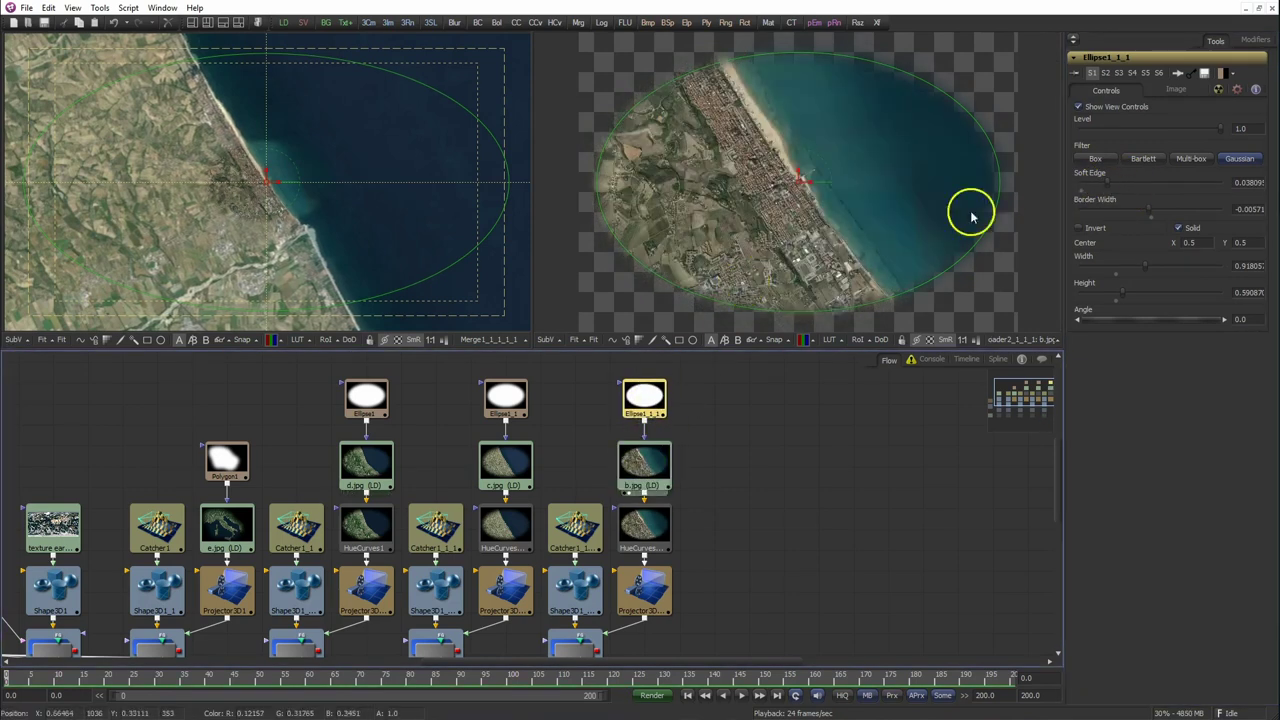
pyautogui.moveTo(1150, 210)
pyautogui.mouseDown()
pyautogui.moveTo(1172, 216)
pyautogui.moveTo(1150, 212)
pyautogui.moveTo(1155, 185)
pyautogui.mouseUp()
pyautogui.scroll(-4, 754, 497)
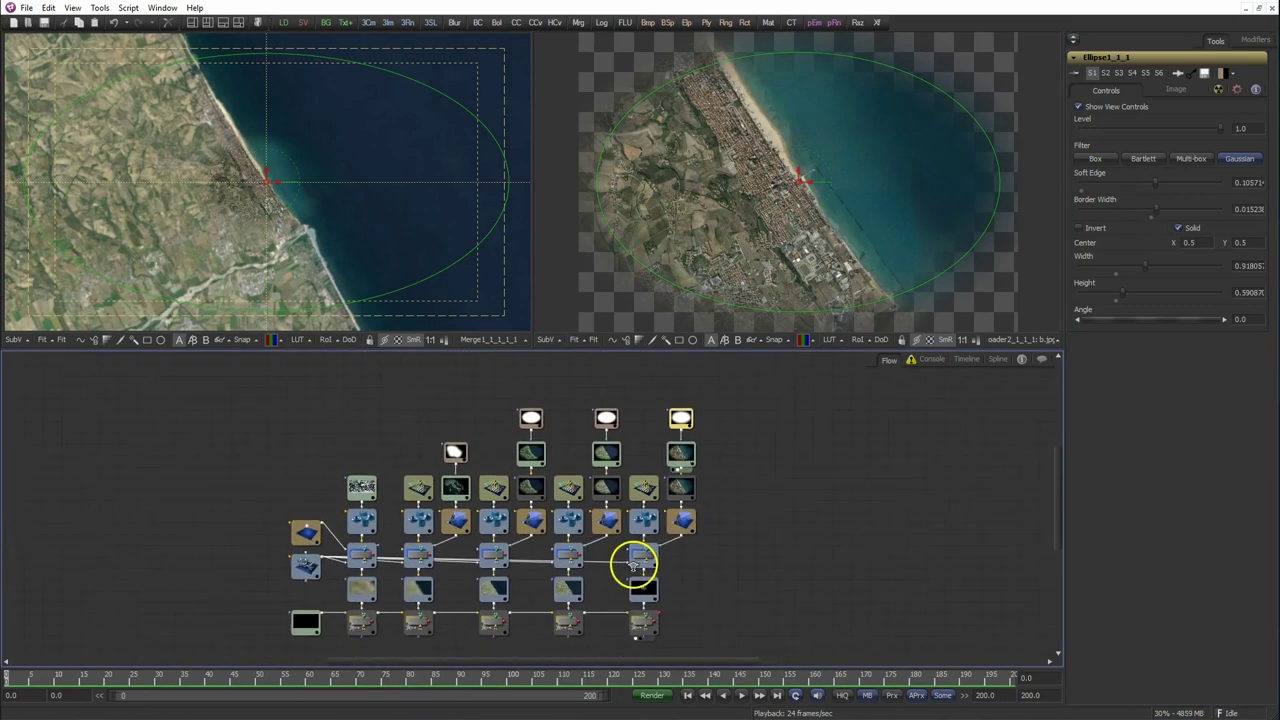
# Duplicate the last layer column and load a.jpg into its new loader.
pyautogui.moveTo(705, 382); pyautogui.dragTo(604, 606)
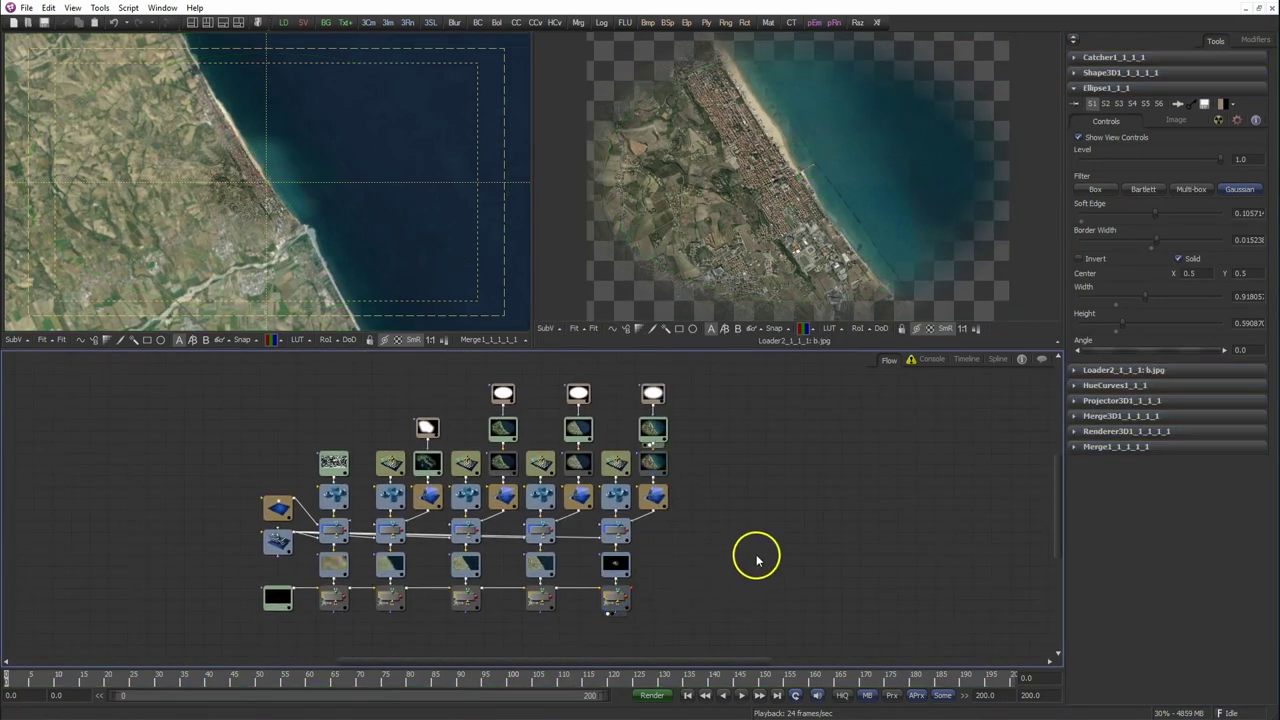
pyautogui.hotkey('ctrl', 'v')
pyautogui.moveTo(710, 610); pyautogui.dragTo(690, 520)
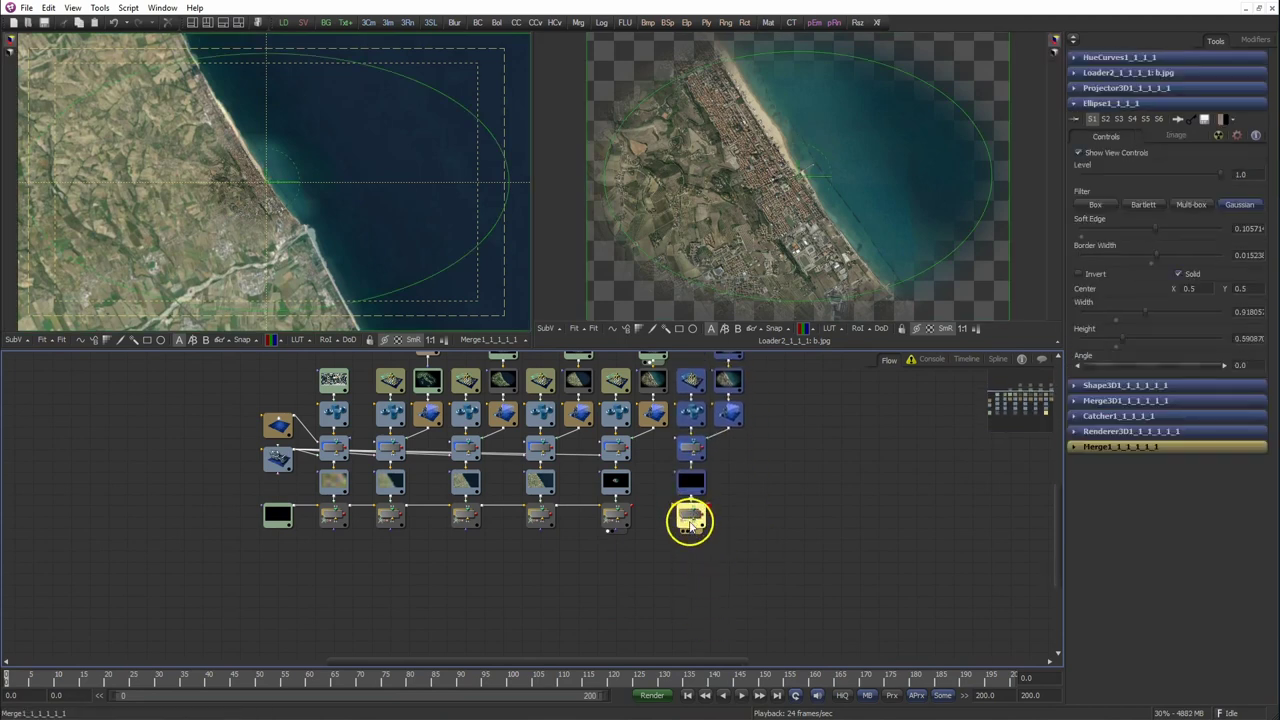
pyautogui.scroll(2, 705, 545)
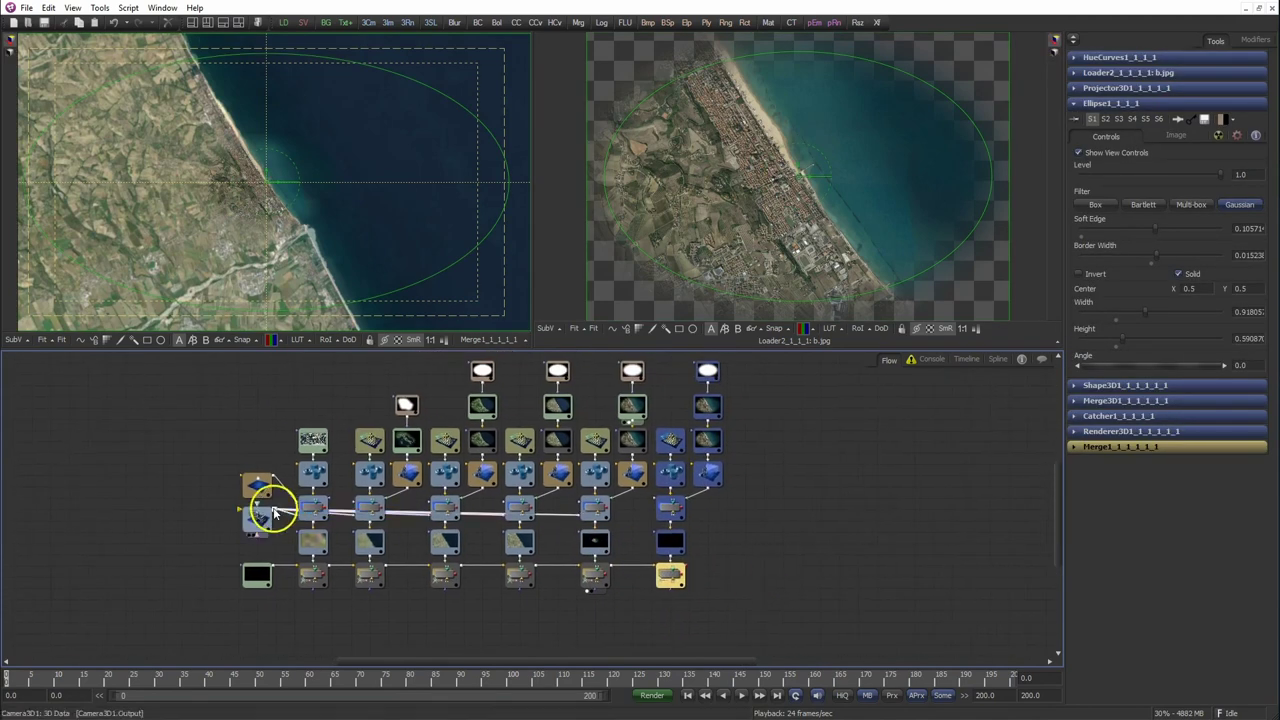
pyautogui.scroll(2, 771, 534)
pyautogui.click(694, 441)
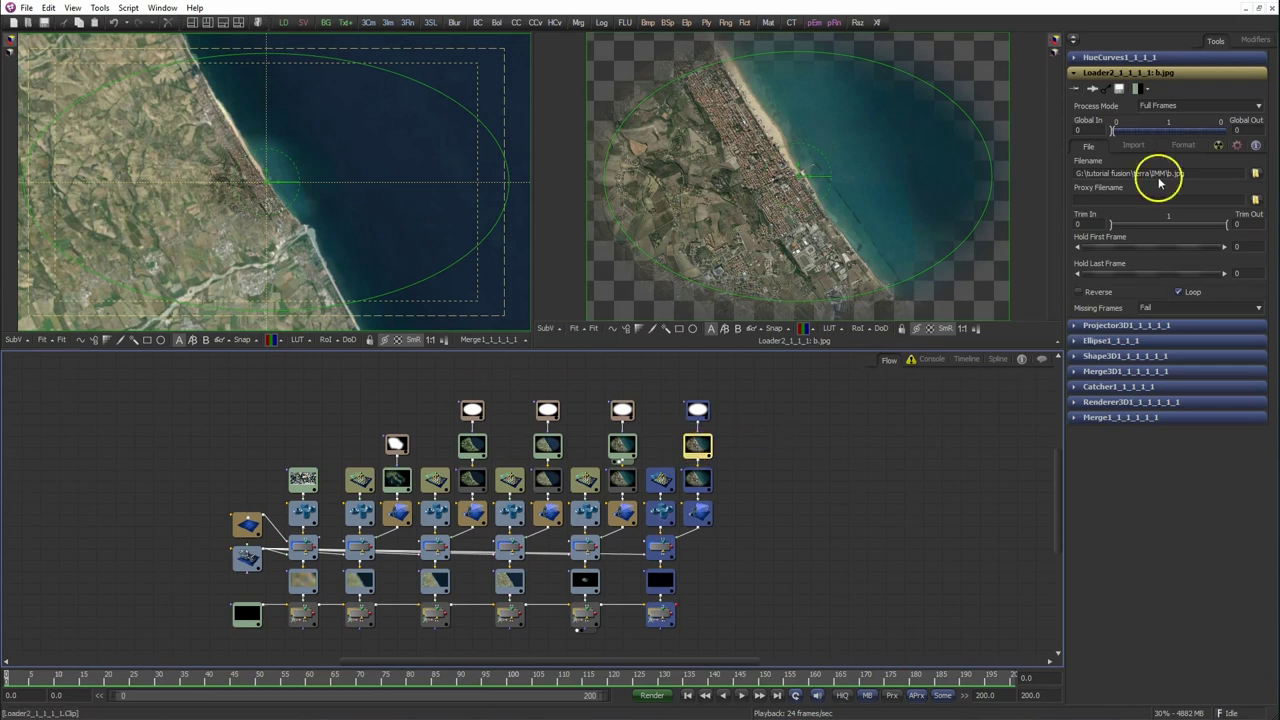
pyautogui.click(1254, 173)
pyautogui.click(493, 187)
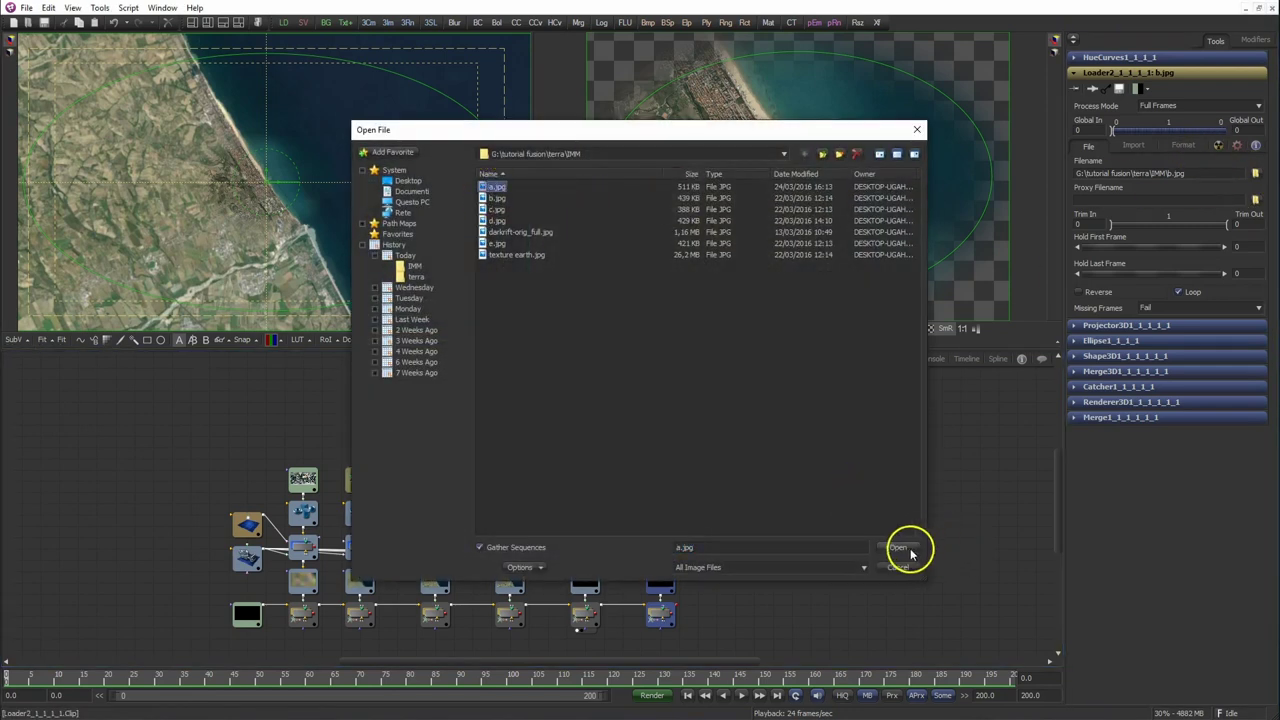
pyautogui.click(905, 549)
pyautogui.click(660, 612)
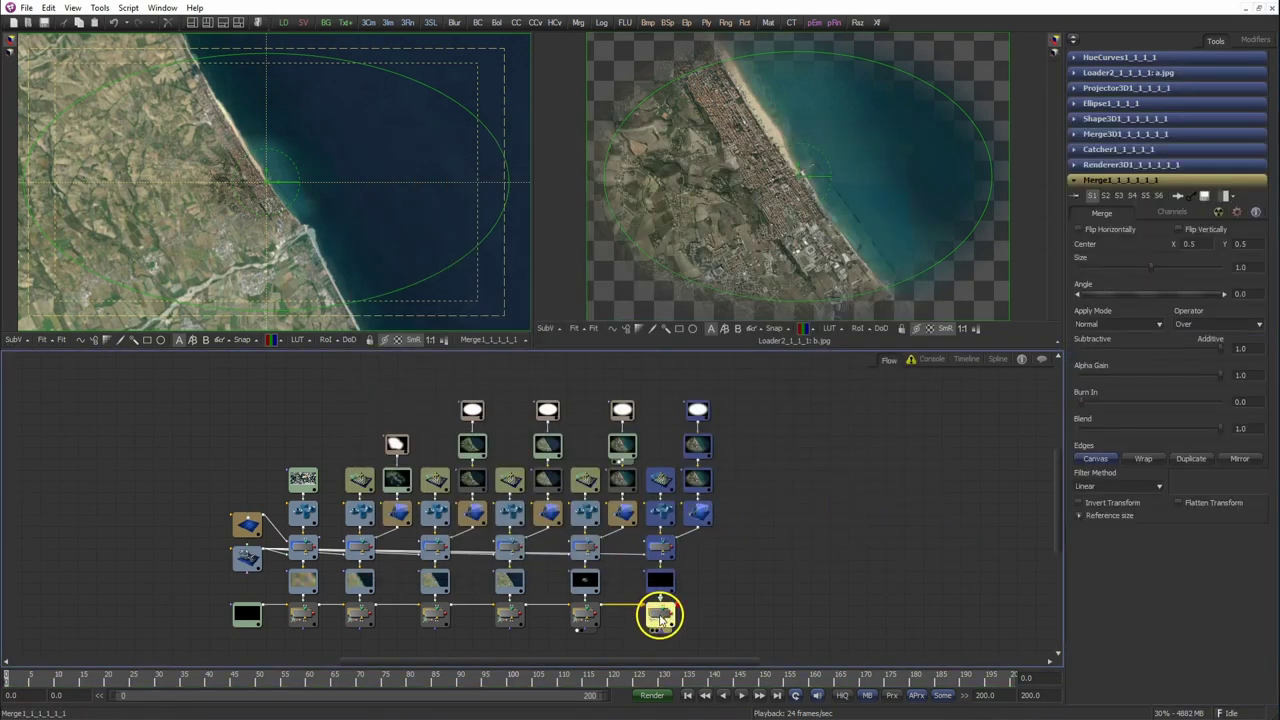
# Set Camera3D1's angle of view to 0.01 to zoom tightly onto the coast.
pyautogui.click(247, 557)
pyautogui.doubleClick(1242, 205)
pyautogui.write('0.01')
pyautogui.press('Tab')
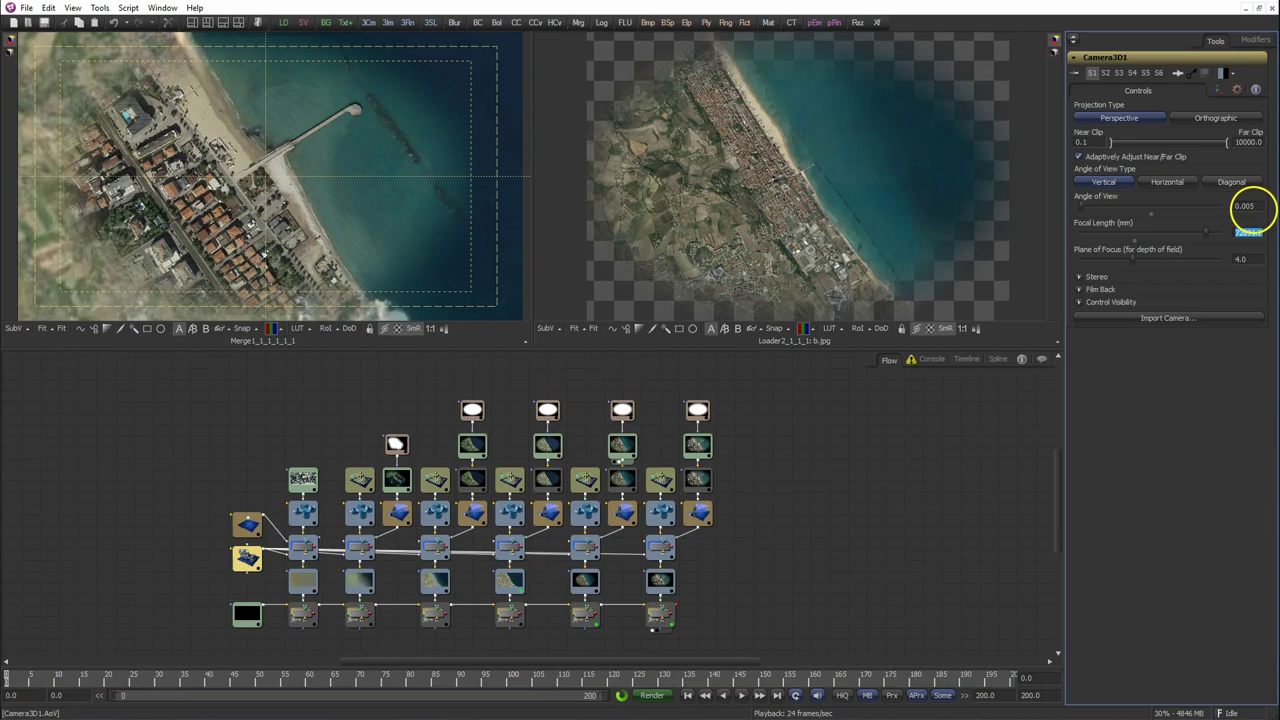
# Narrow the last projector's angle to about 6.85 and reset Camera3D1's focal length to 35 mm.
pyautogui.click(698, 513)
pyautogui.moveTo(1110, 237); pyautogui.dragTo(1088, 243)
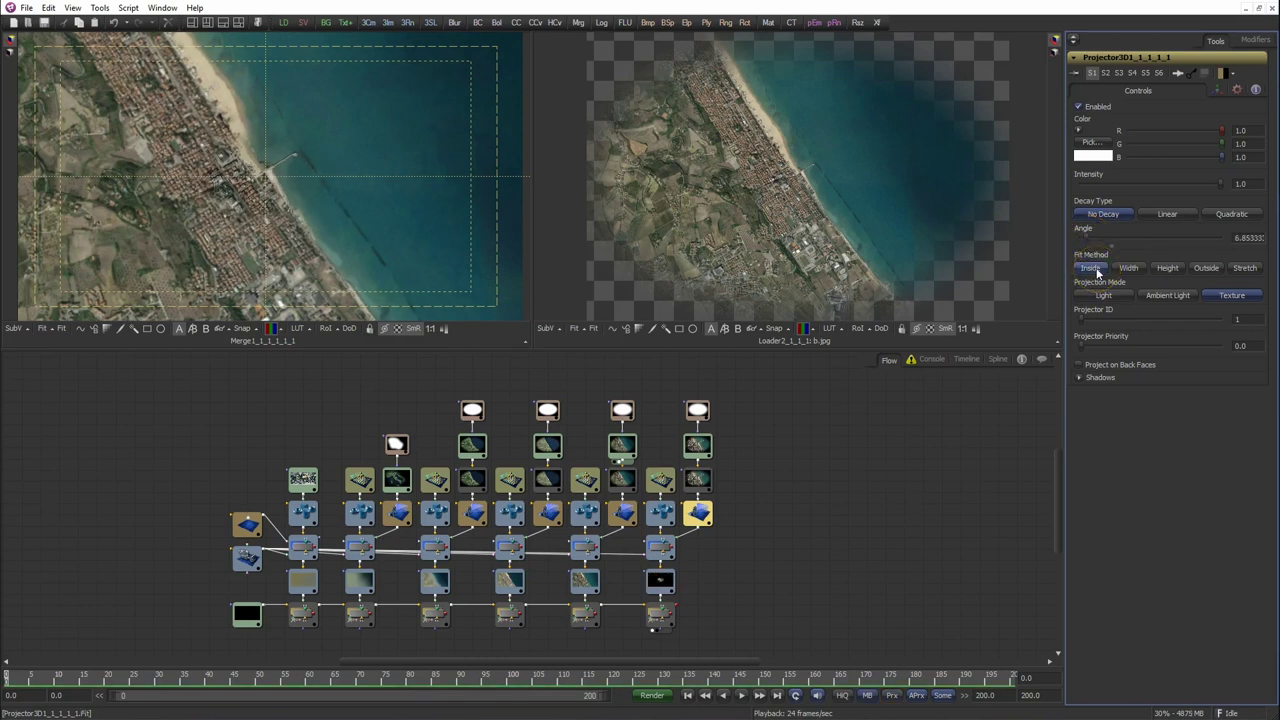
pyautogui.click(247, 558)
pyautogui.doubleClick(1148, 233)
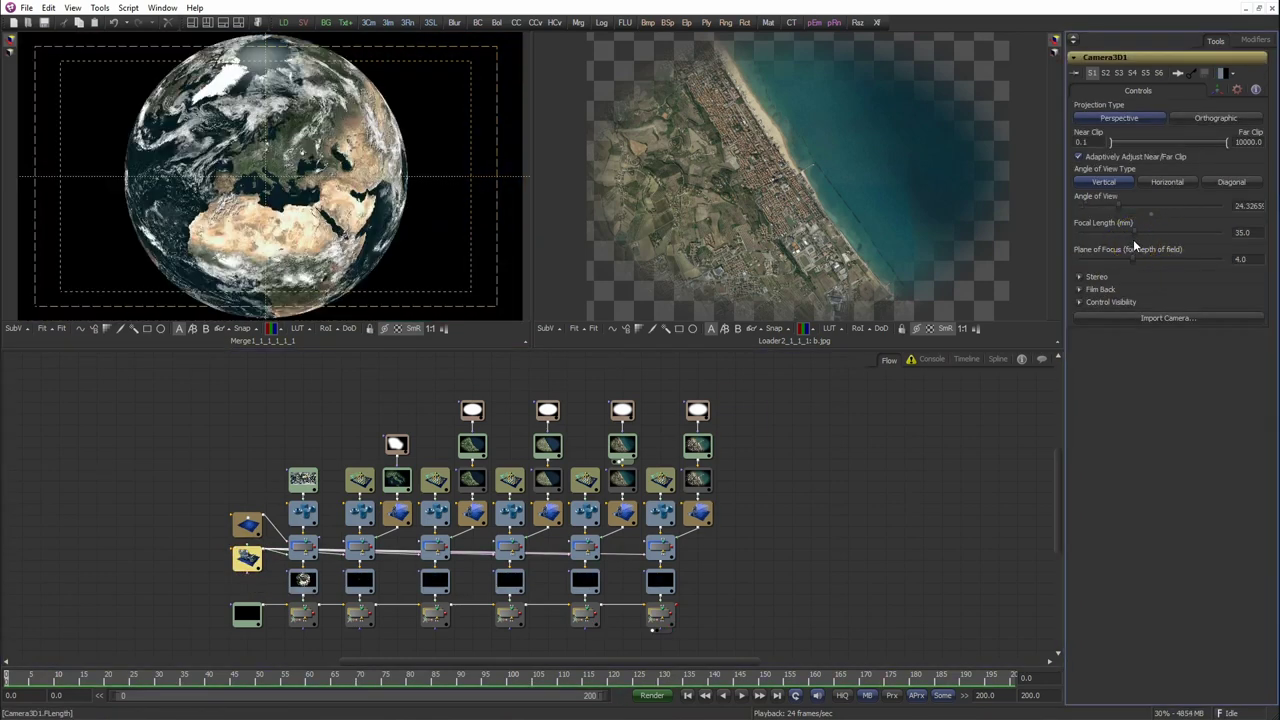
# Turn on Enable Lighting in Renderer3D1 and shift the left column of nodes further left.
pyautogui.click(303, 580)
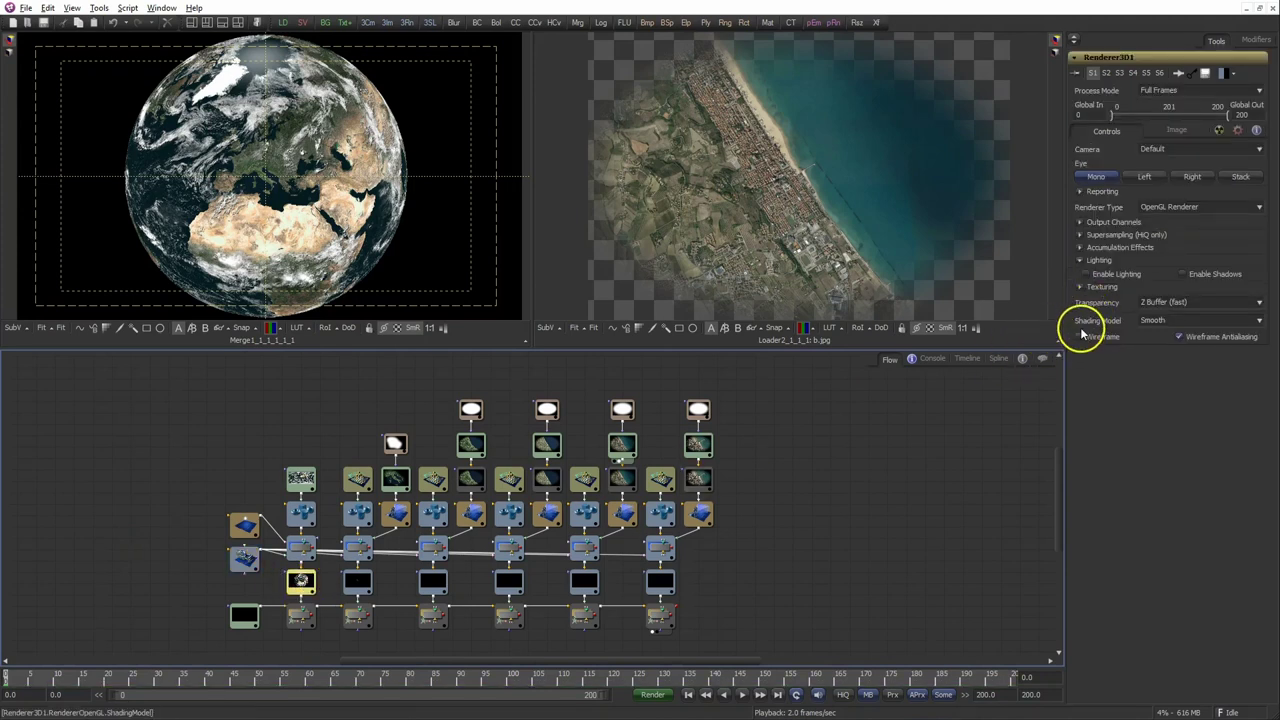
pyautogui.click(1088, 276)
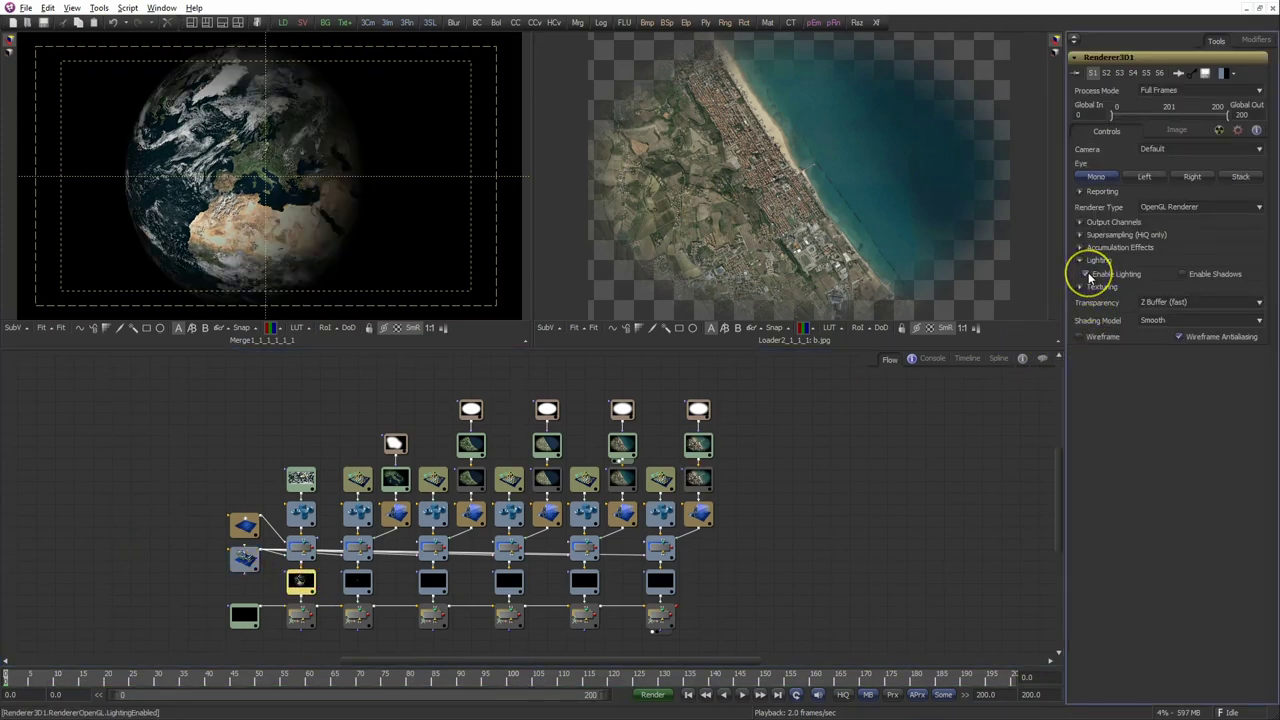
pyautogui.moveTo(166, 462)
pyautogui.mouseDown()
pyautogui.moveTo(329, 628)
pyautogui.moveTo(215, 621)
pyautogui.mouseUp()
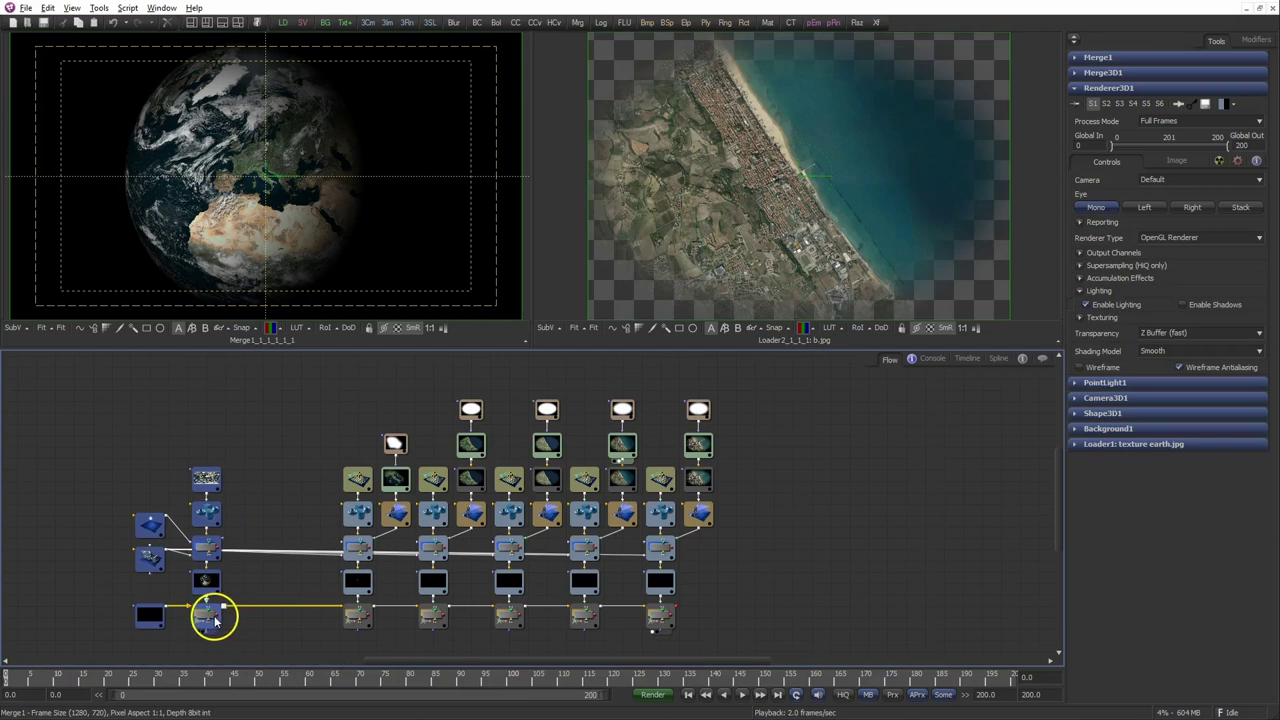
pyautogui.click(268, 513)
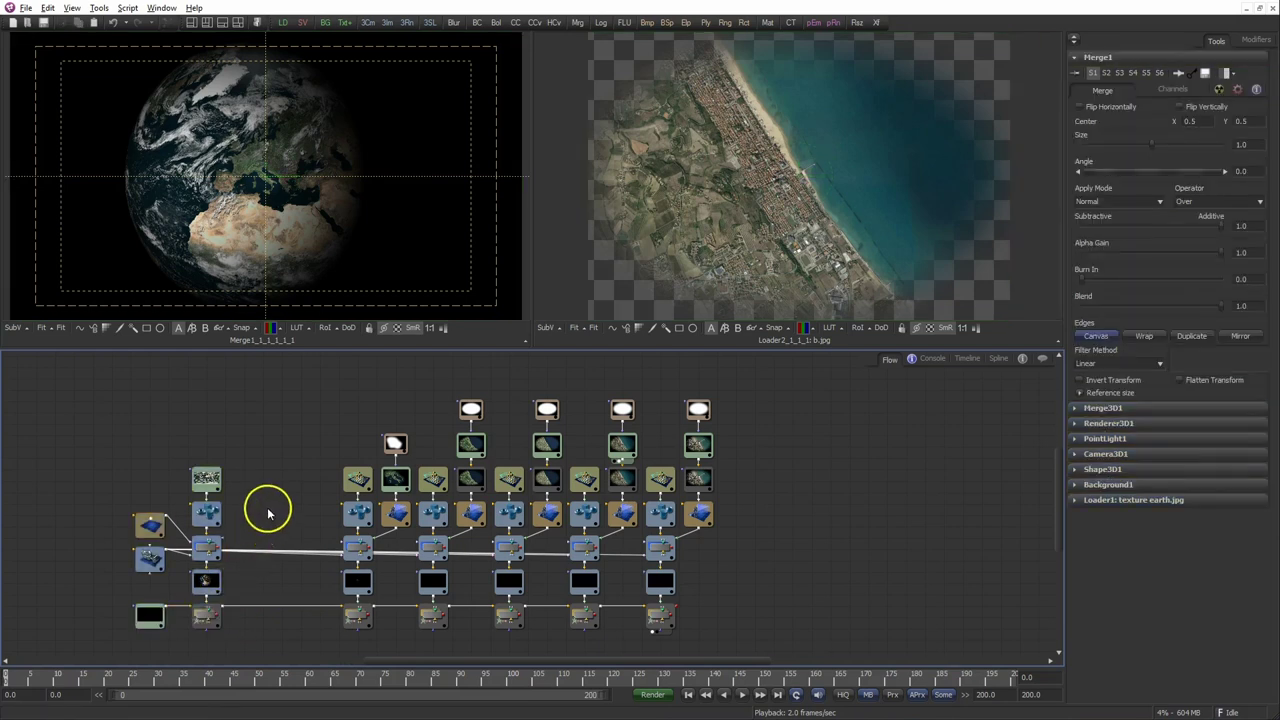
# Add a Background node above the tree, coloured light blue (R 0.329, G 0.769, B 0.914).
pyautogui.hotkey('ctrl', 'space')
pyautogui.write('bac')
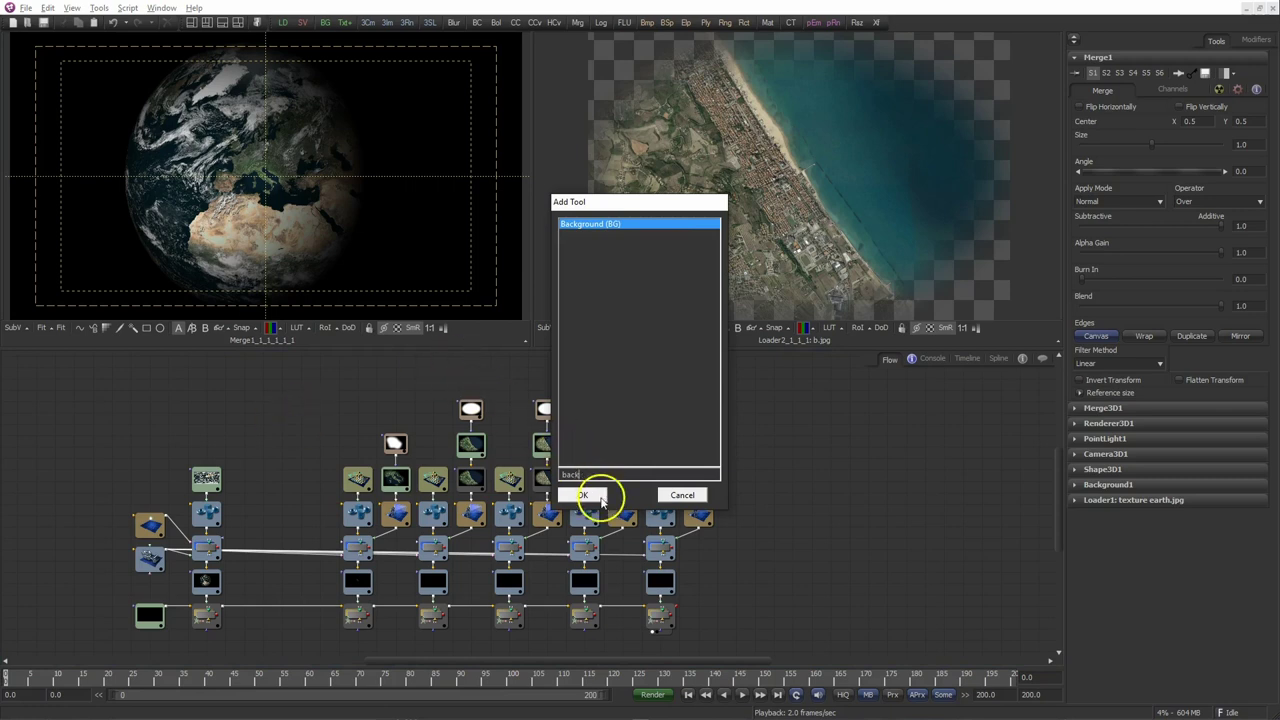
pyautogui.click(584, 496)
pyautogui.moveTo(263, 514); pyautogui.dragTo(282, 443)
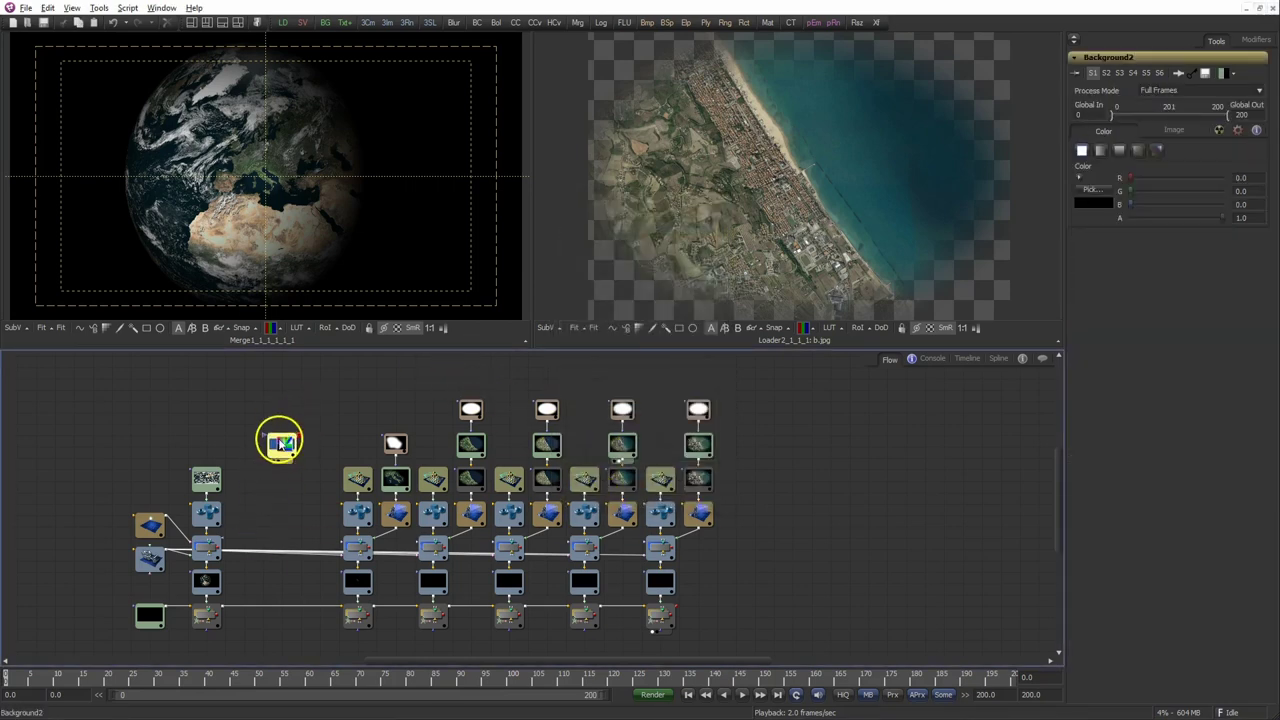
pyautogui.click(1095, 202)
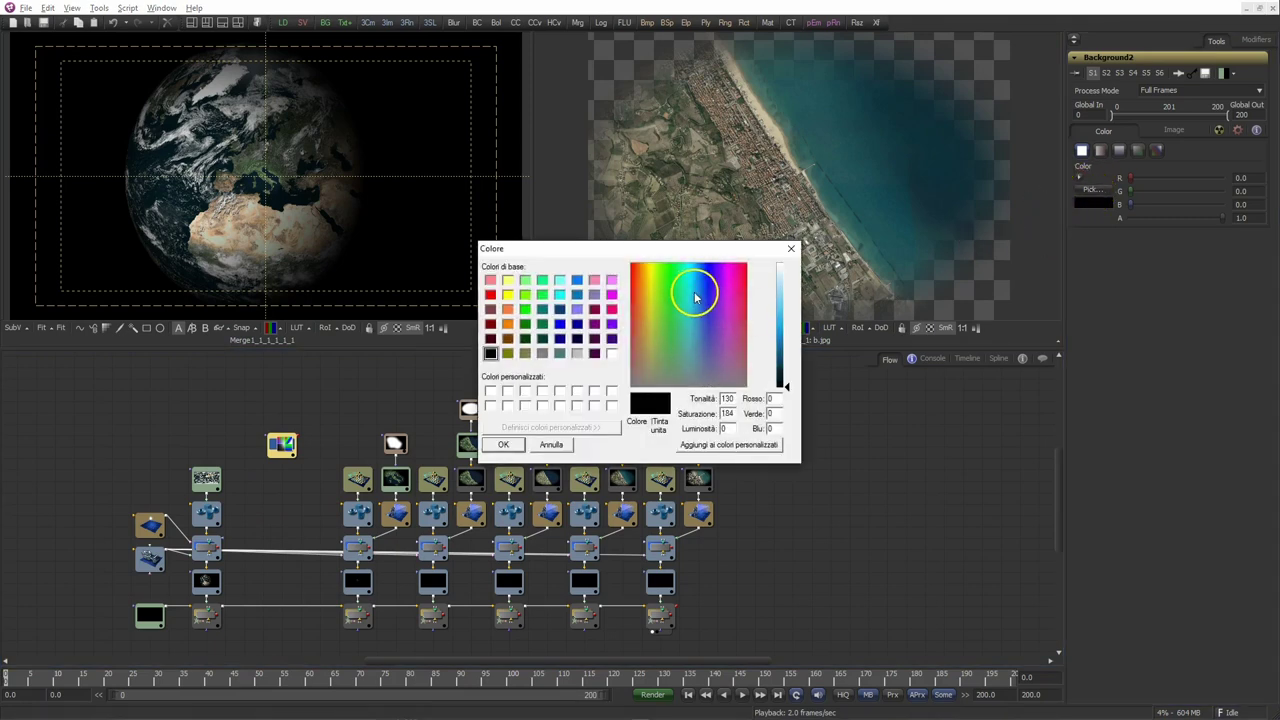
pyautogui.moveTo(780, 316); pyautogui.dragTo(786, 312)
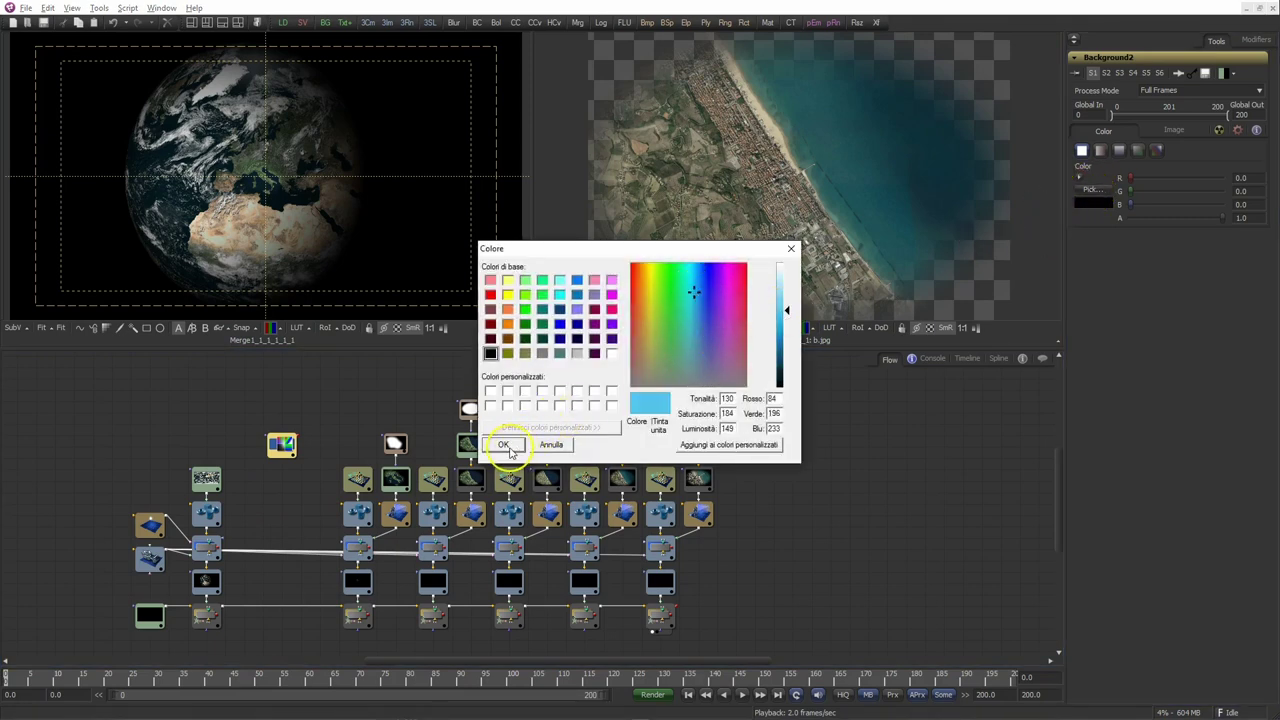
pyautogui.click(505, 446)
pyautogui.moveTo(281, 444); pyautogui.dragTo(281, 410)
pyautogui.click(289, 458)
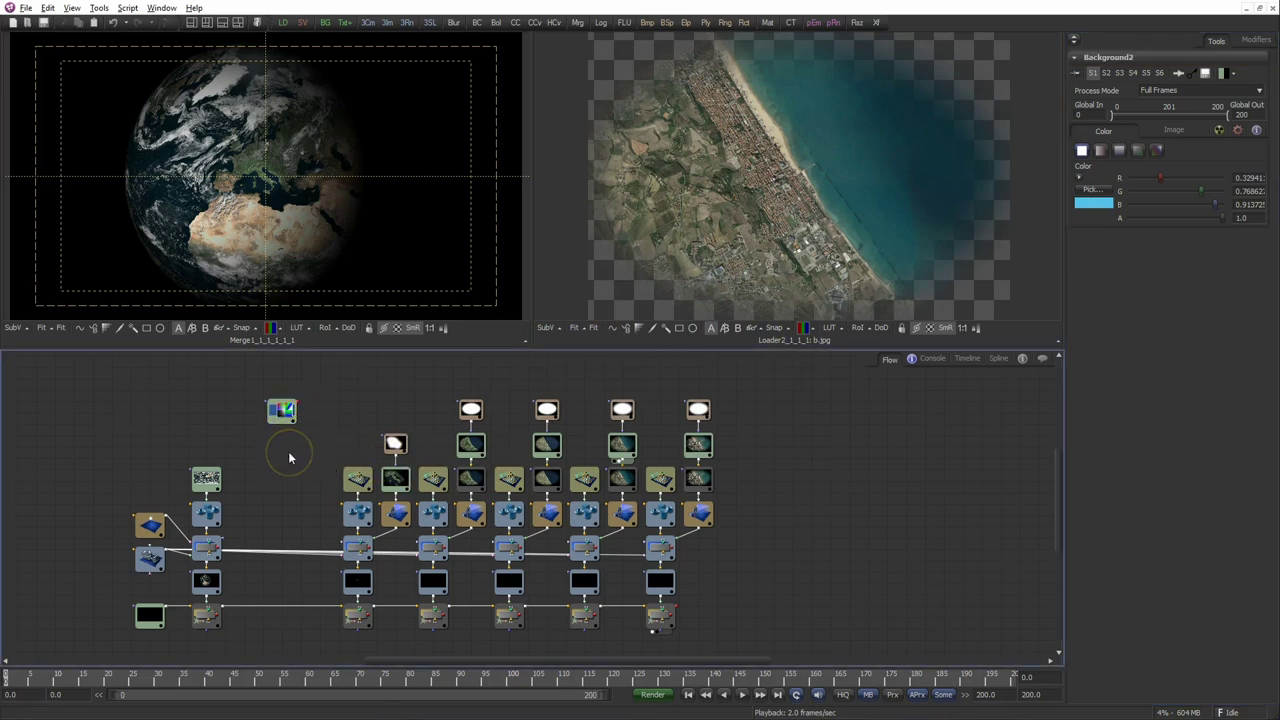
# Add a Phong material node and preview it on a sphere in viewer 2.
pyautogui.hotkey('ctrl', 'space')
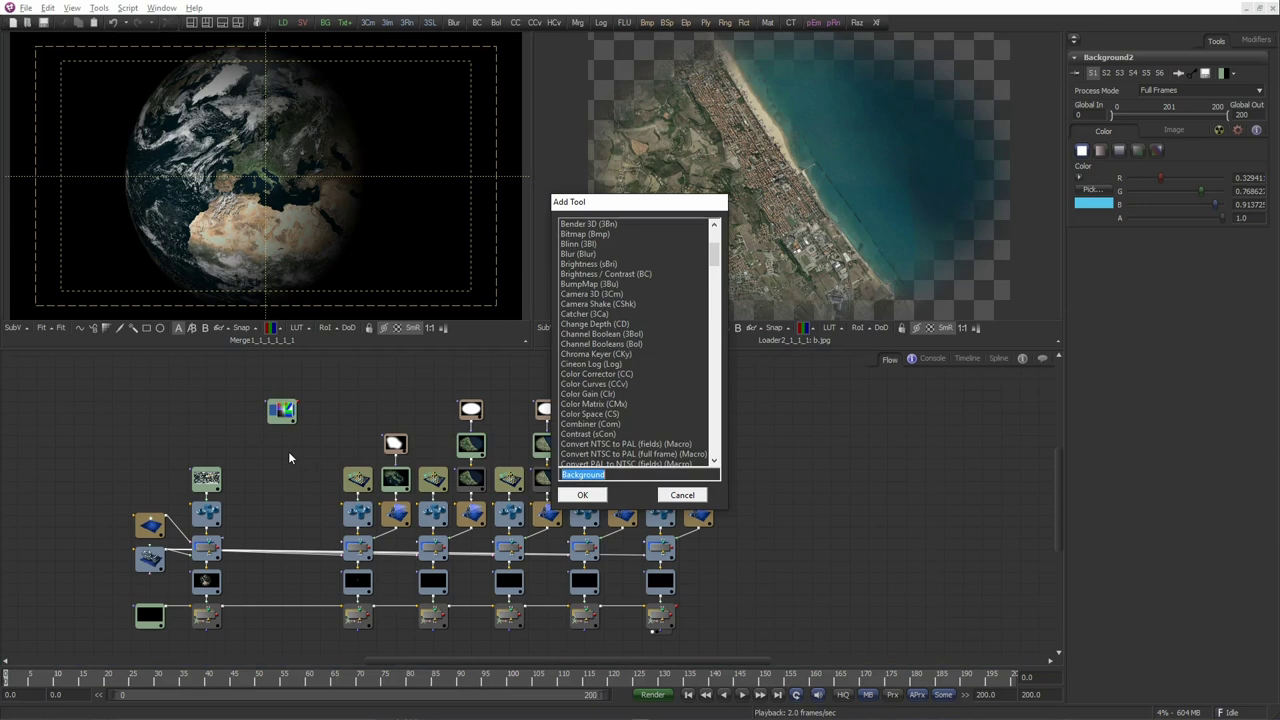
pyautogui.write('ph')
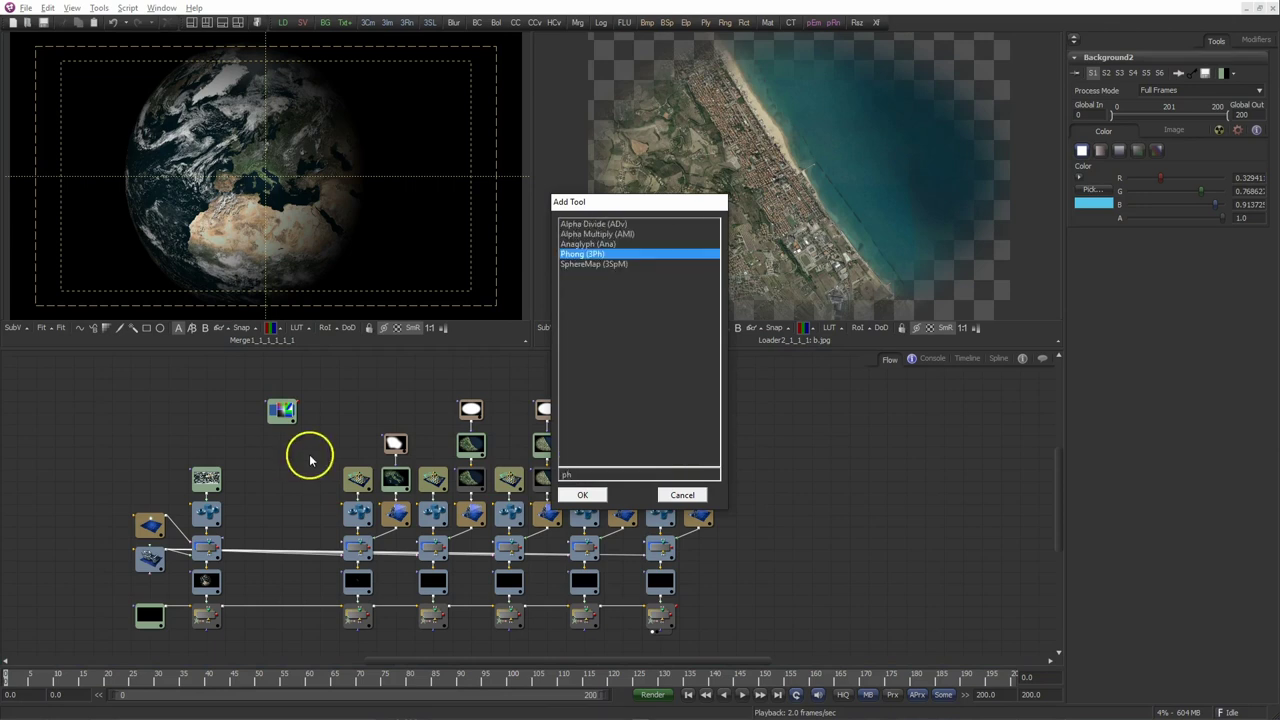
pyautogui.click(562, 497)
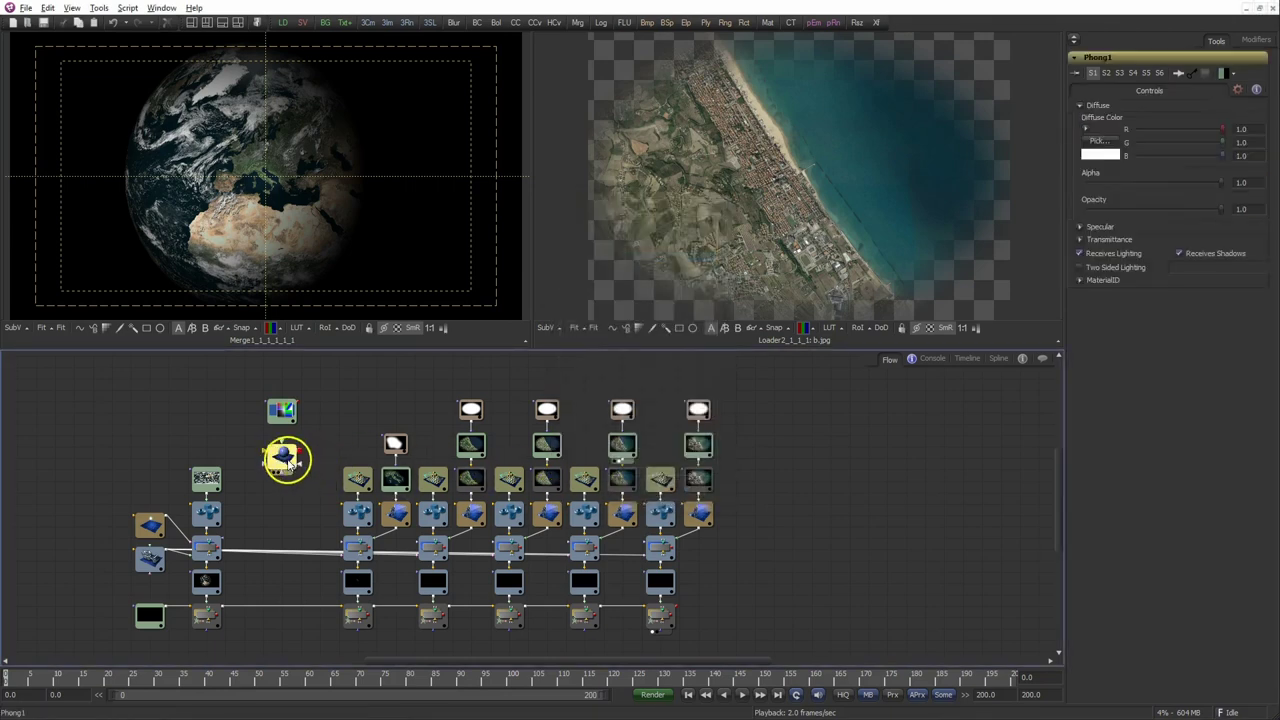
pyautogui.moveTo(281, 412); pyautogui.dragTo(337, 408)
pyautogui.click(280, 445)
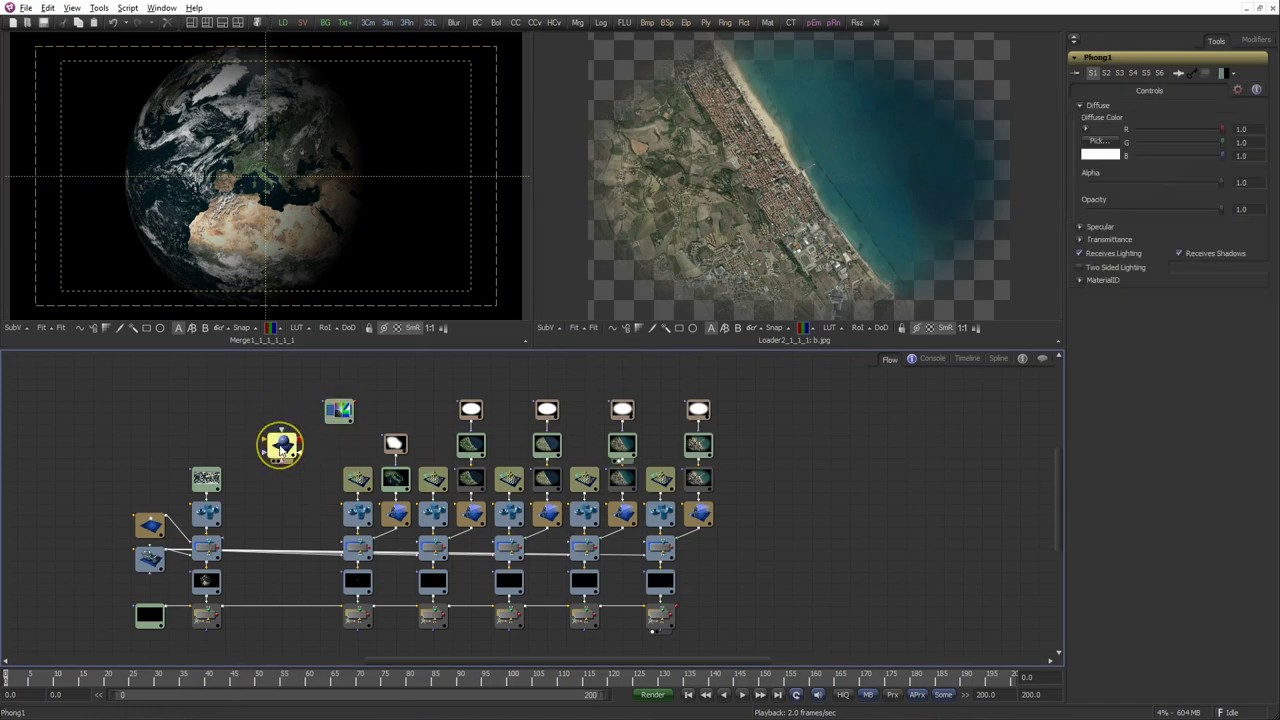
pyautogui.press('2')
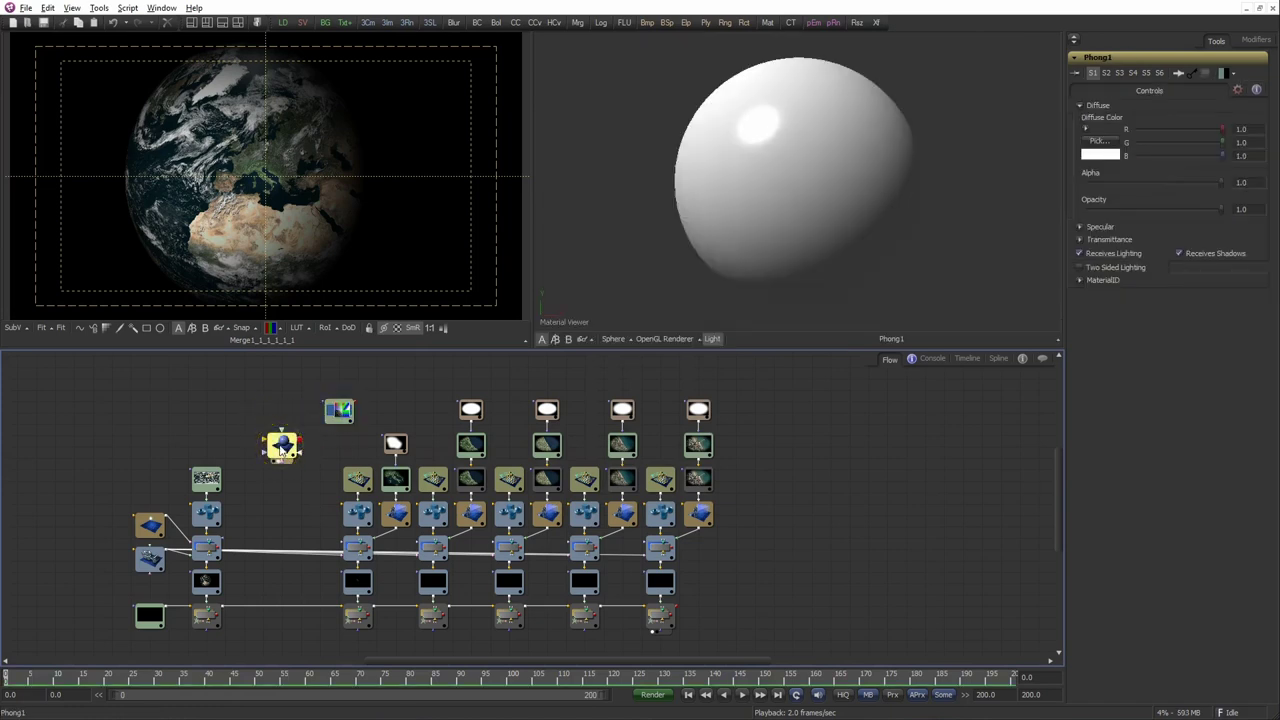
pyautogui.click(292, 485)
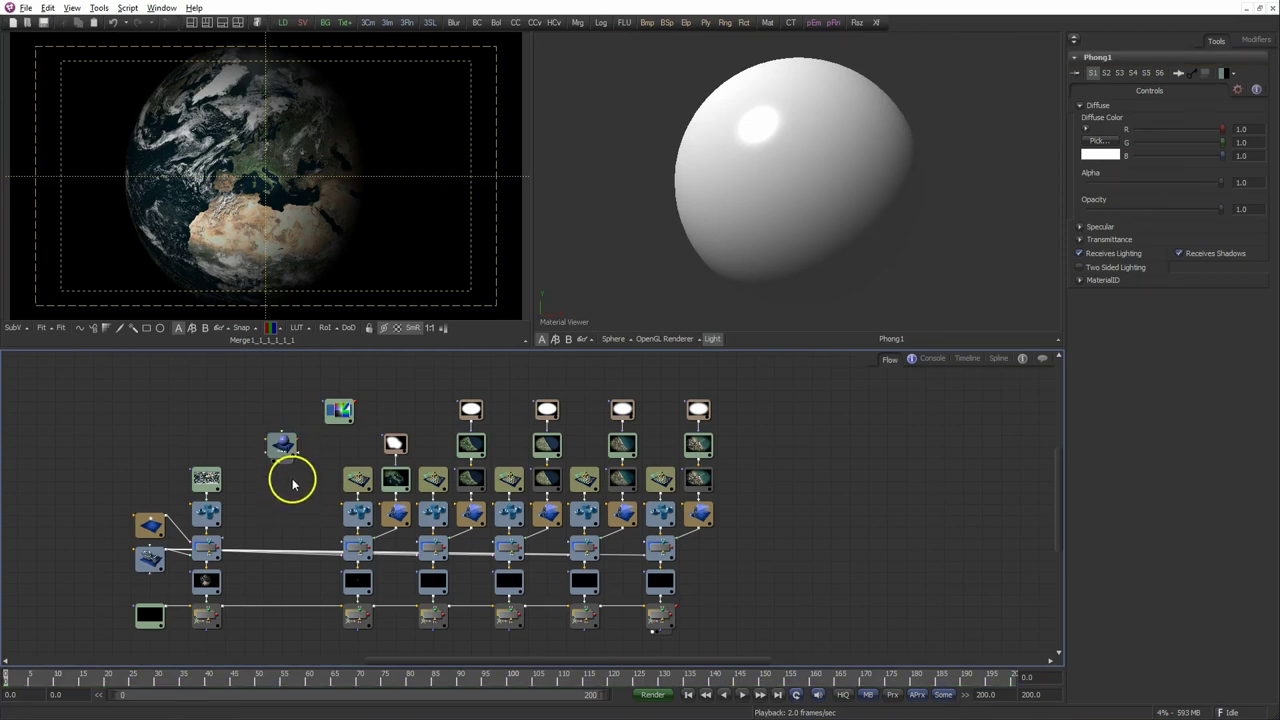
# Add Reflect1 below Phong and wire Background2 into its Background Material input.
pyautogui.hotkey('ctrl', 'space')
pyautogui.write('ref')
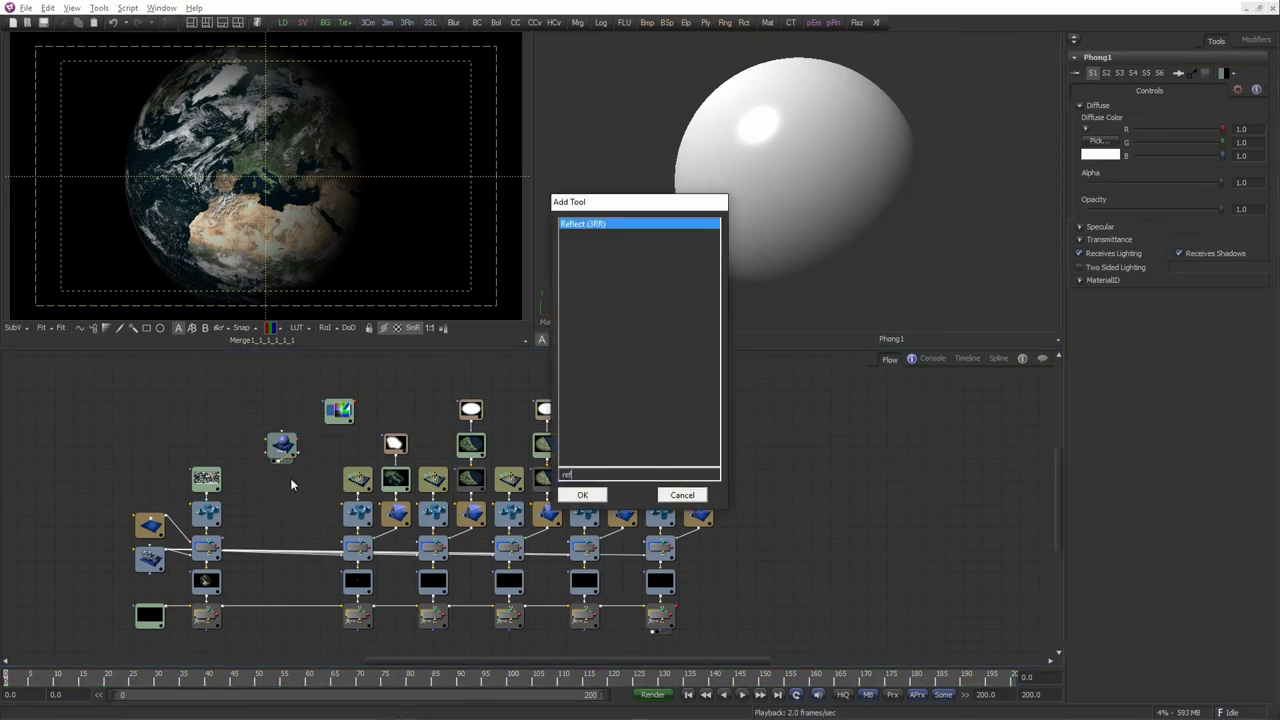
pyautogui.click(582, 495)
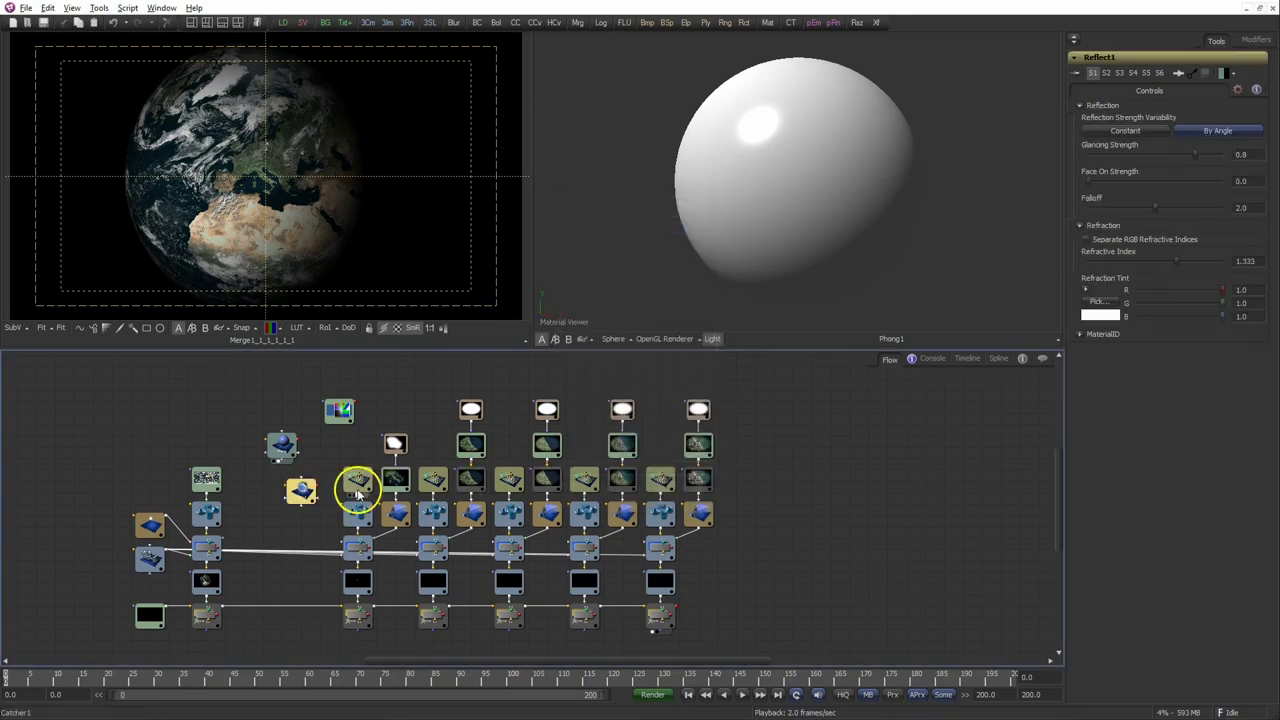
pyautogui.moveTo(313, 497); pyautogui.dragTo(287, 483)
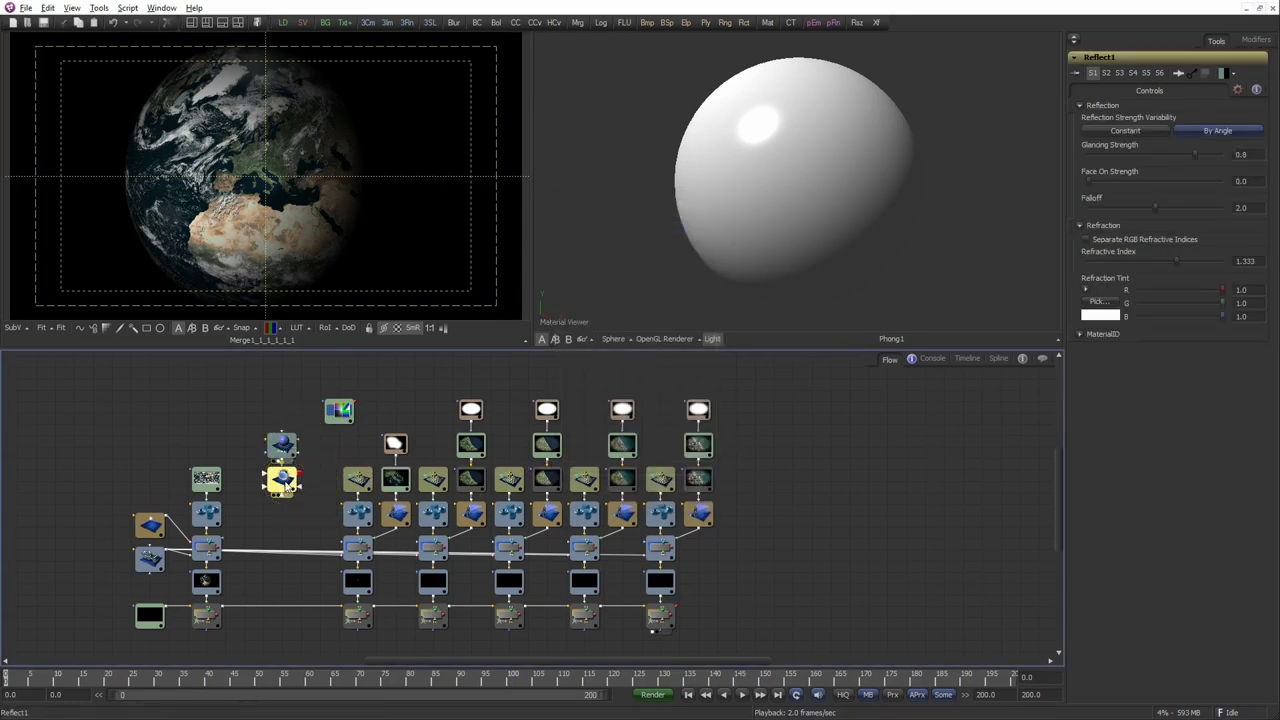
pyautogui.click(291, 443)
pyautogui.click(362, 406)
pyautogui.moveTo(357, 410); pyautogui.dragTo(284, 483)
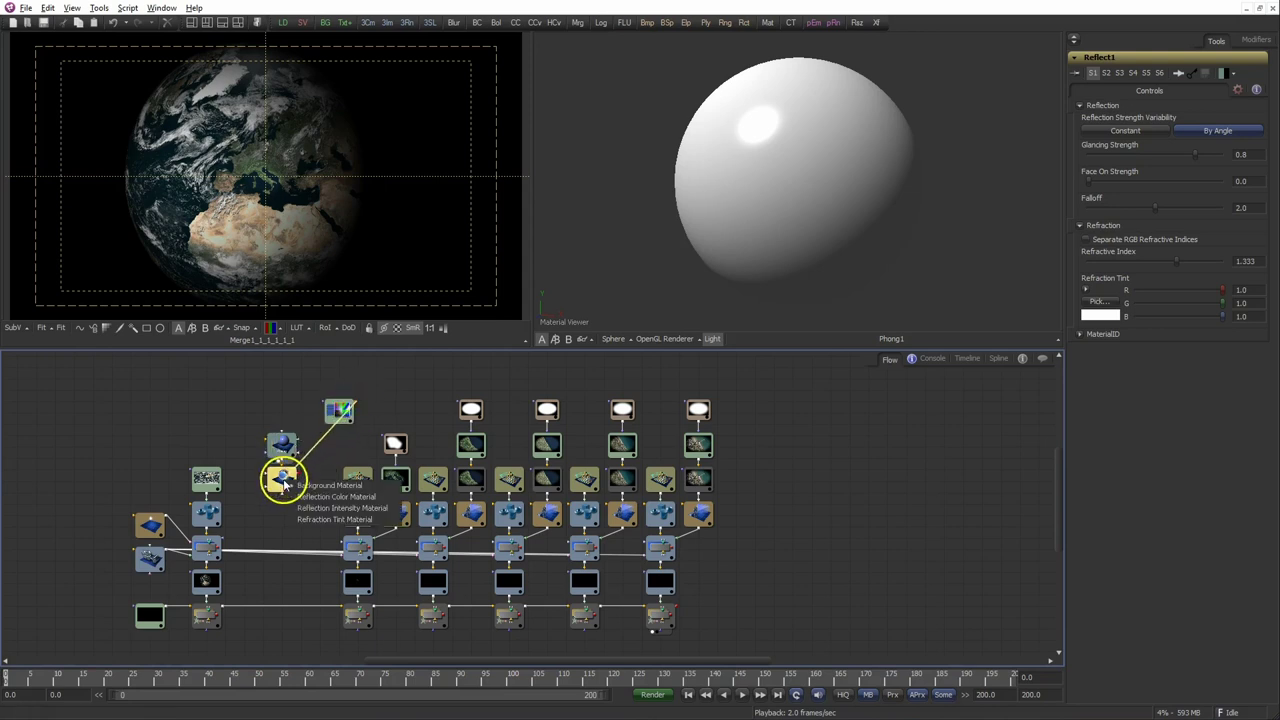
pyautogui.click(306, 485)
pyautogui.click(343, 410)
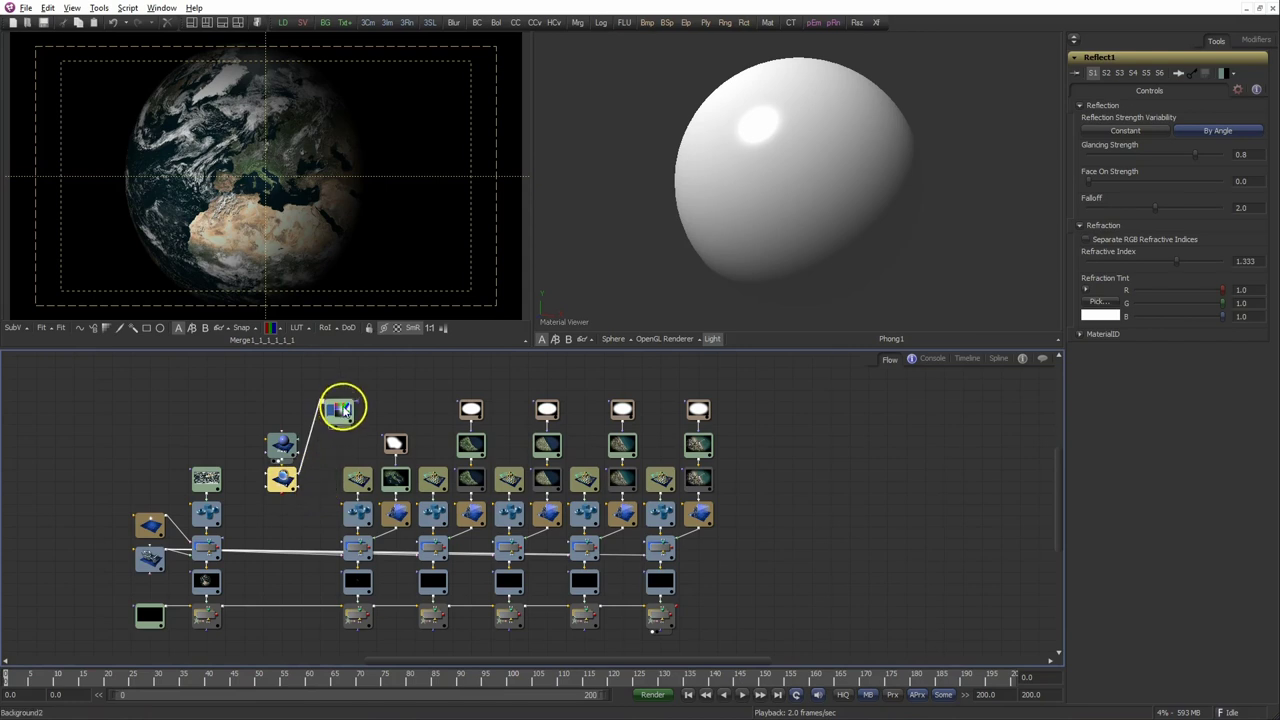
pyautogui.moveTo(343, 410); pyautogui.dragTo(320, 478)
pyautogui.click(284, 482)
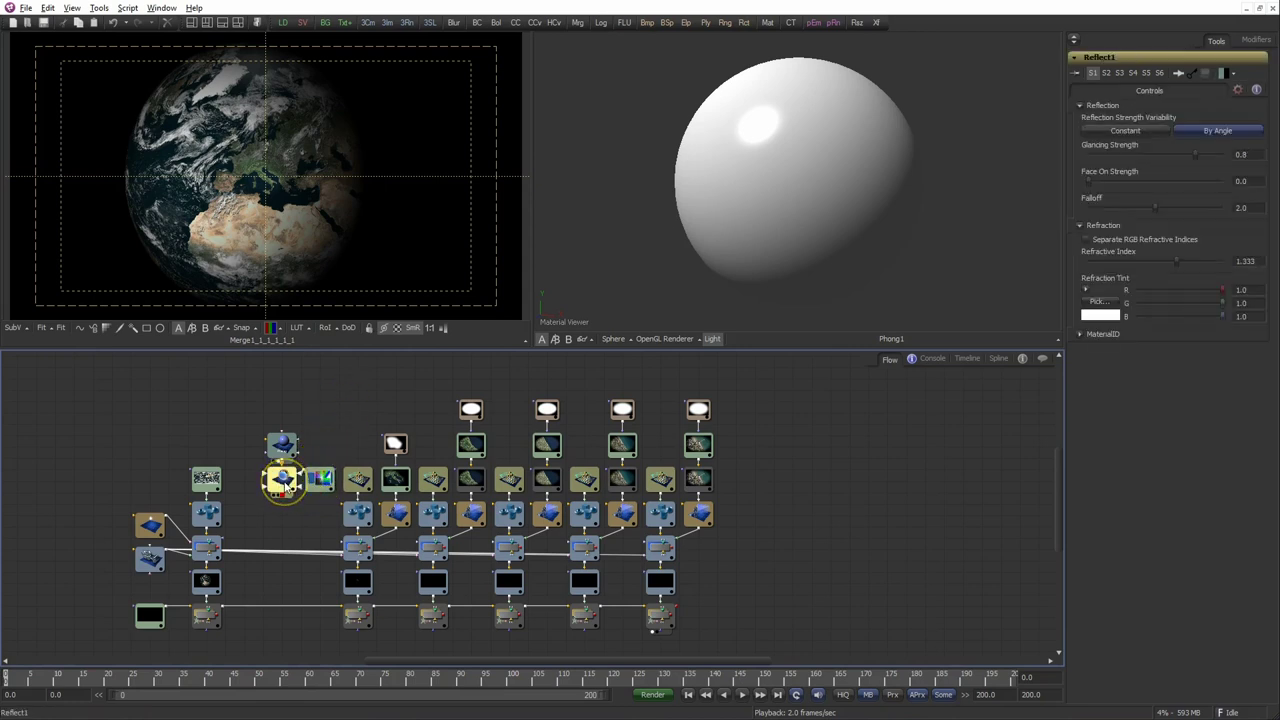
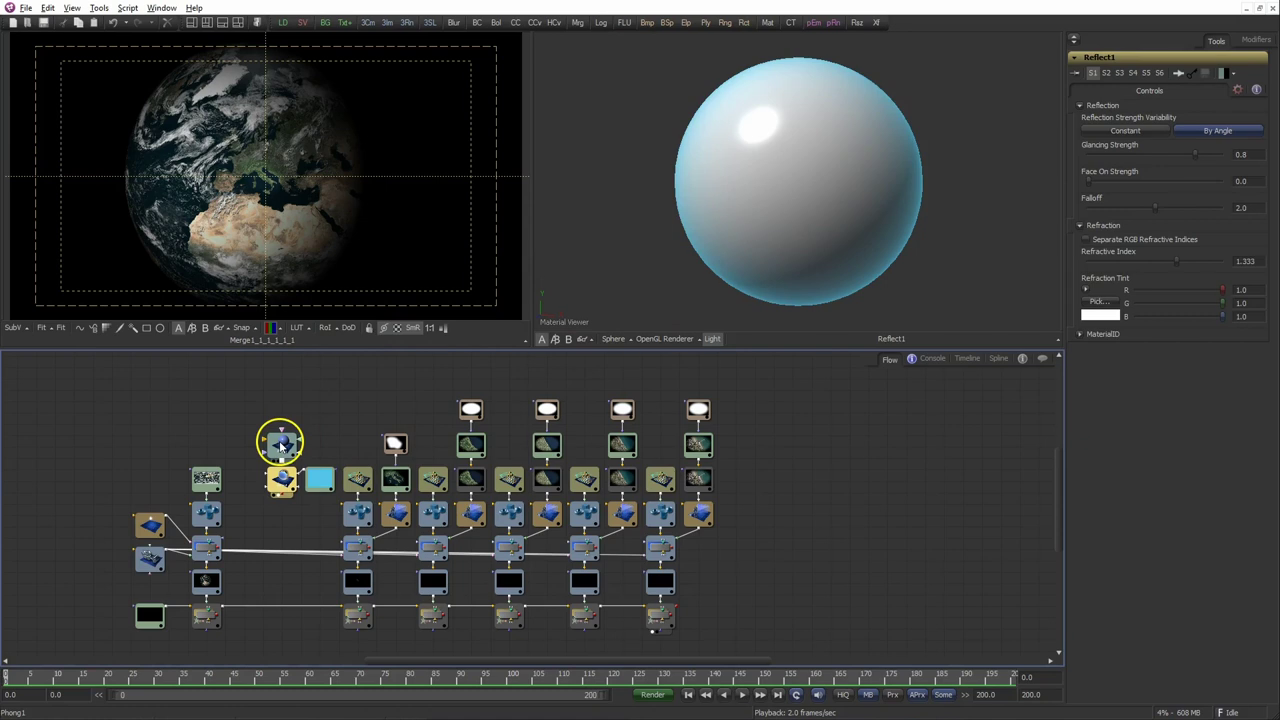
# Set Phong1's diffuse Opacity to 0.0, then select the Shape3D, Merge3D and Renderer3D nodes.
pyautogui.click(282, 444)
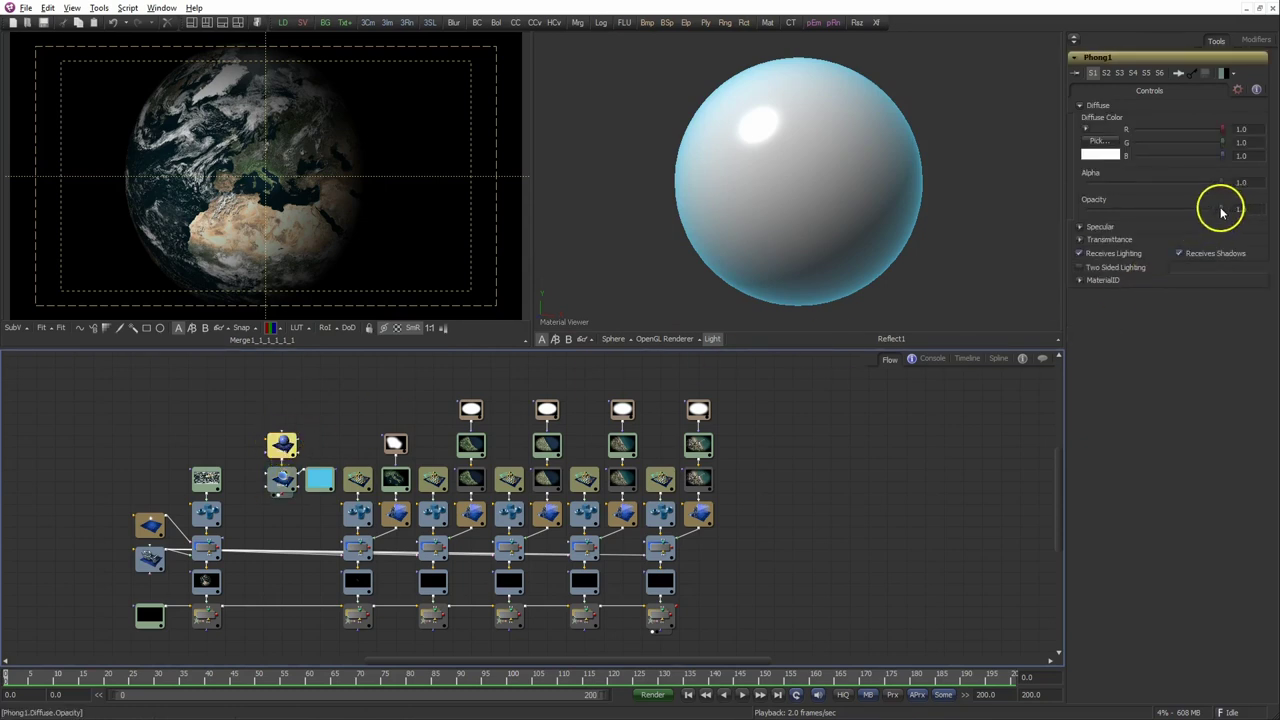
pyautogui.moveTo(1220, 210); pyautogui.dragTo(1094, 209)
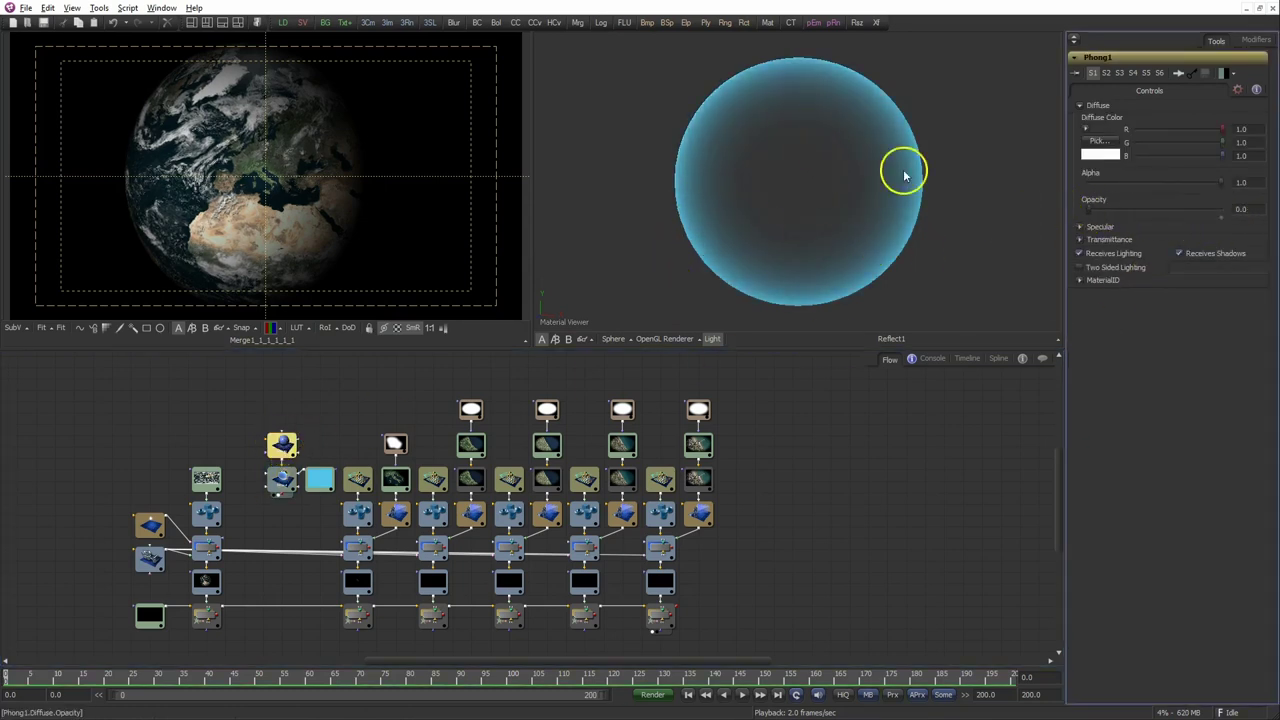
pyautogui.moveTo(310, 486)
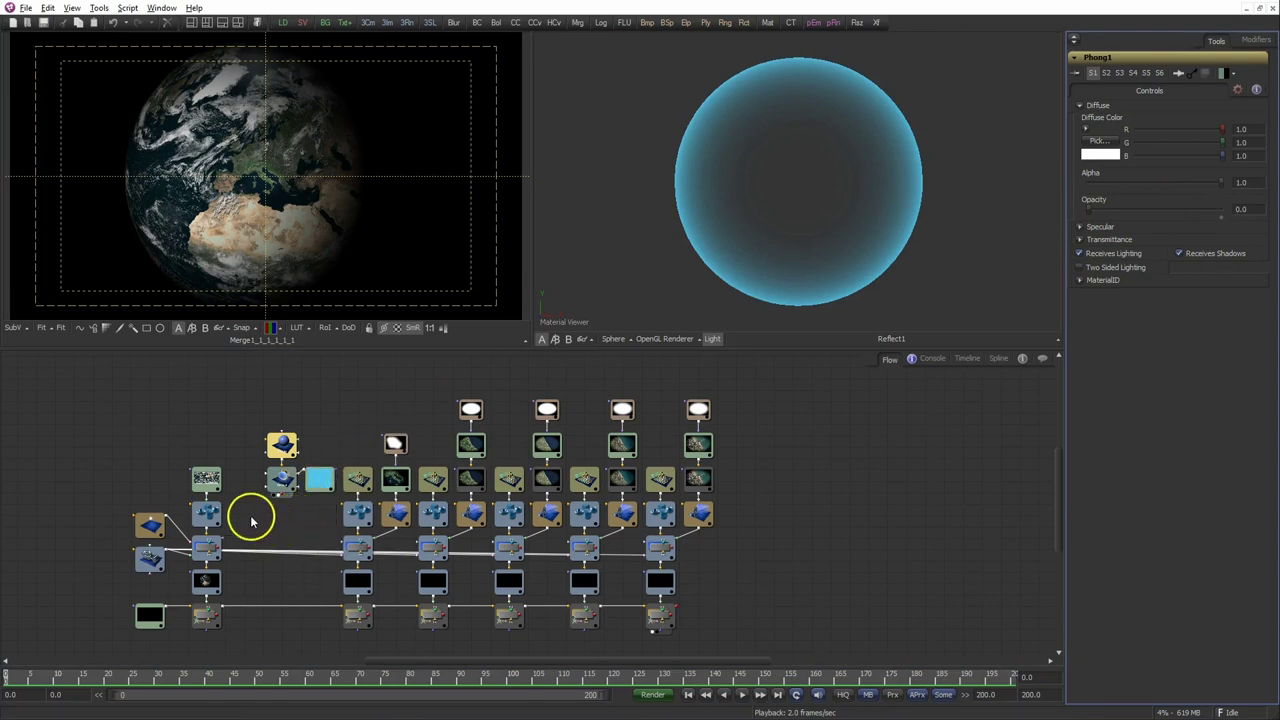
pyautogui.moveTo(238, 510); pyautogui.dragTo(185, 598)
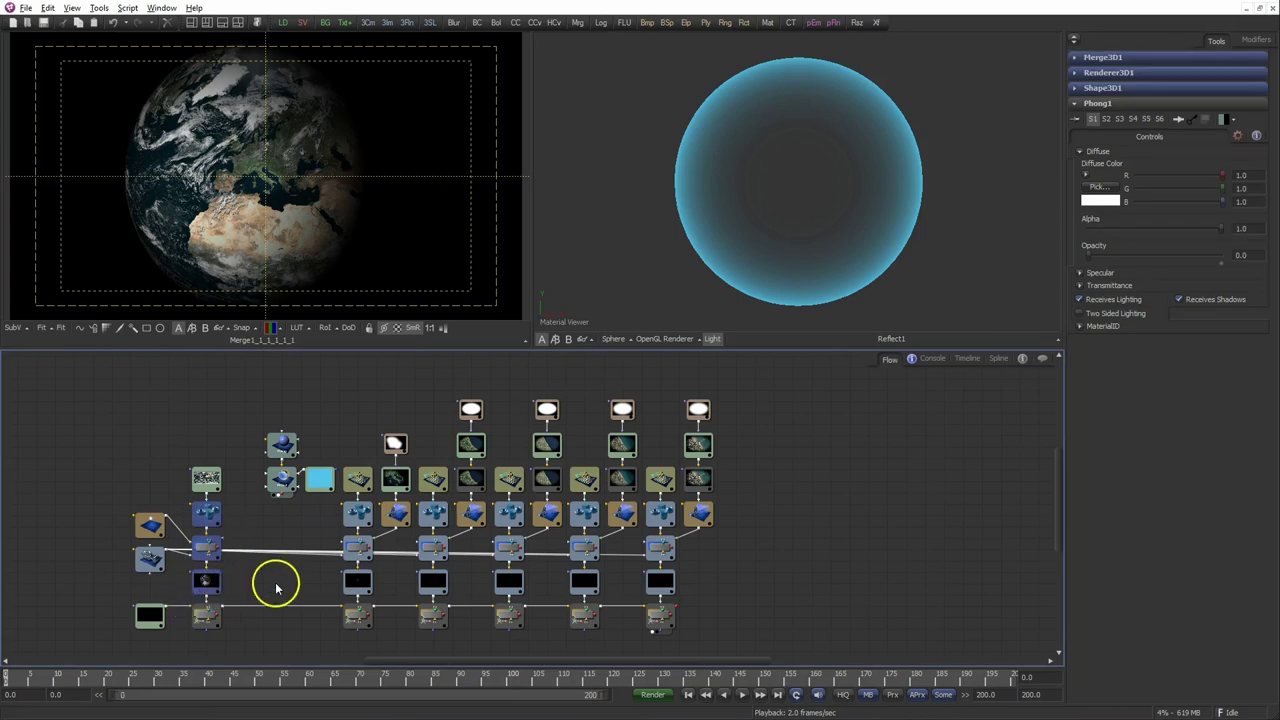
# Paste the sphere branch above, connect the camera to it, and feed its render into Merge1.
pyautogui.hotkey('ctrl', 'v')
pyautogui.moveTo(277, 578); pyautogui.dragTo(288, 471)
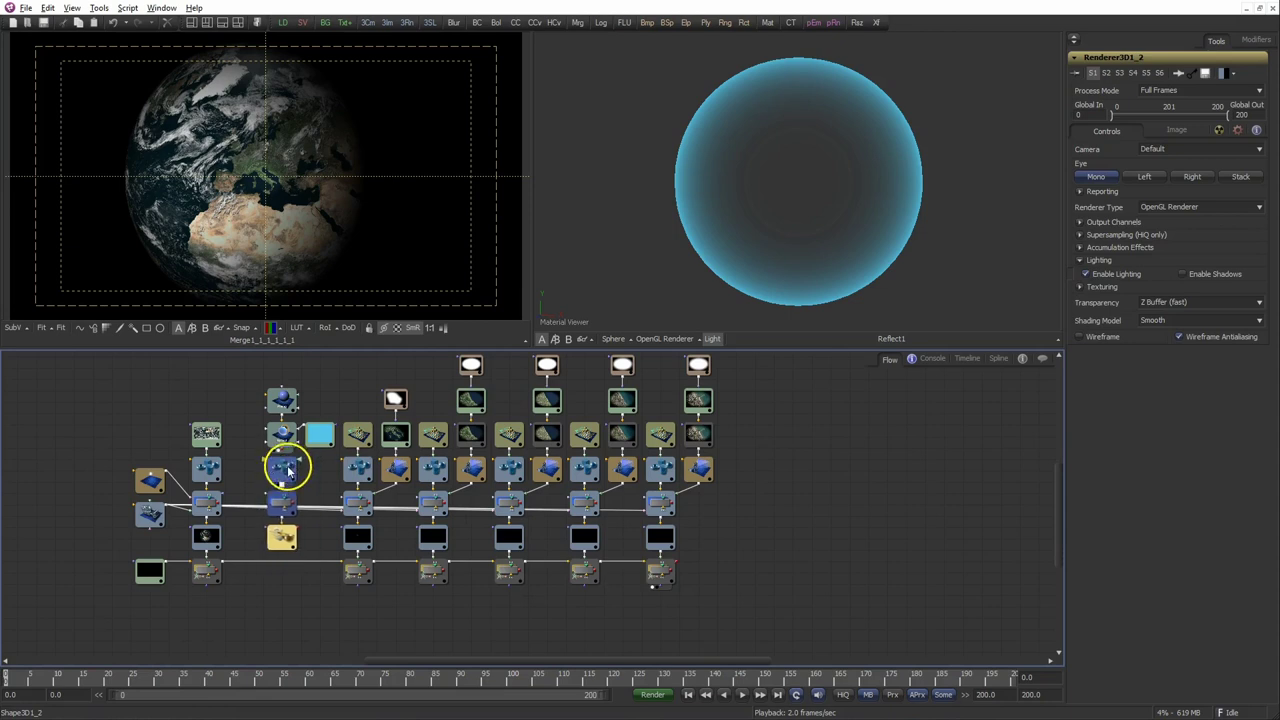
pyautogui.click(287, 470)
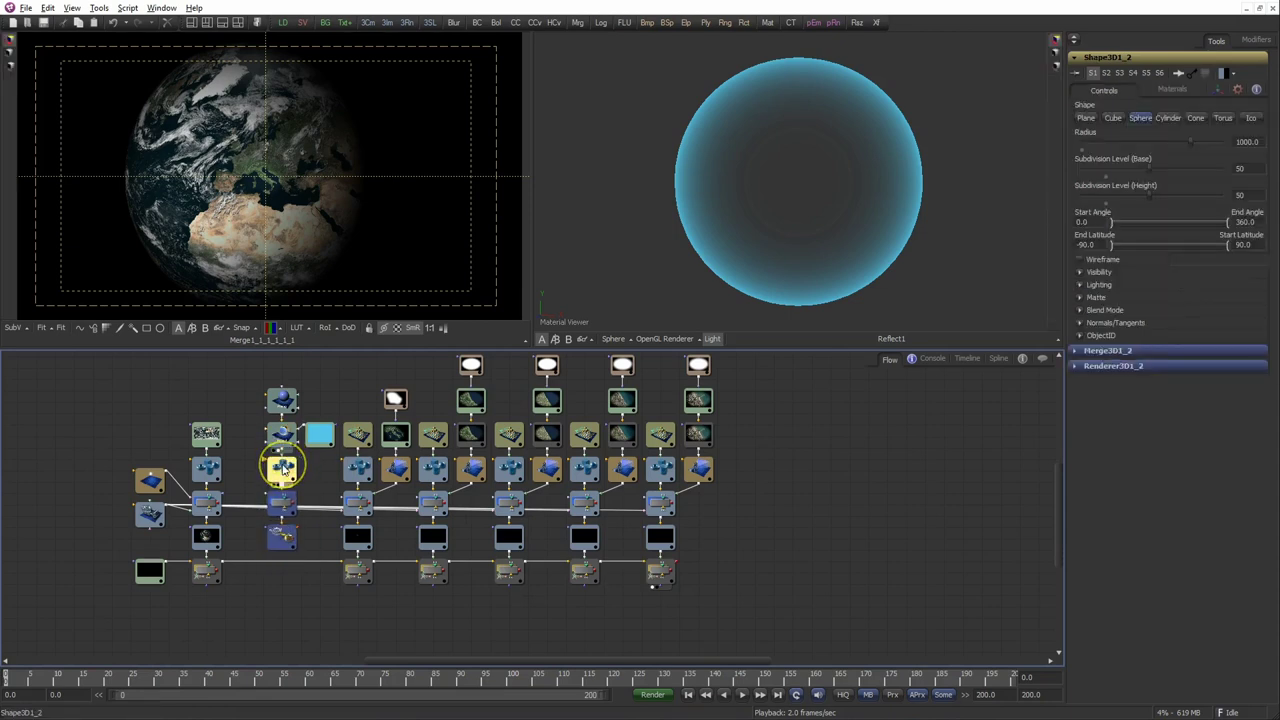
pyautogui.moveTo(157, 482)
pyautogui.mouseDown()
pyautogui.moveTo(168, 507)
pyautogui.moveTo(288, 505)
pyautogui.mouseUp()
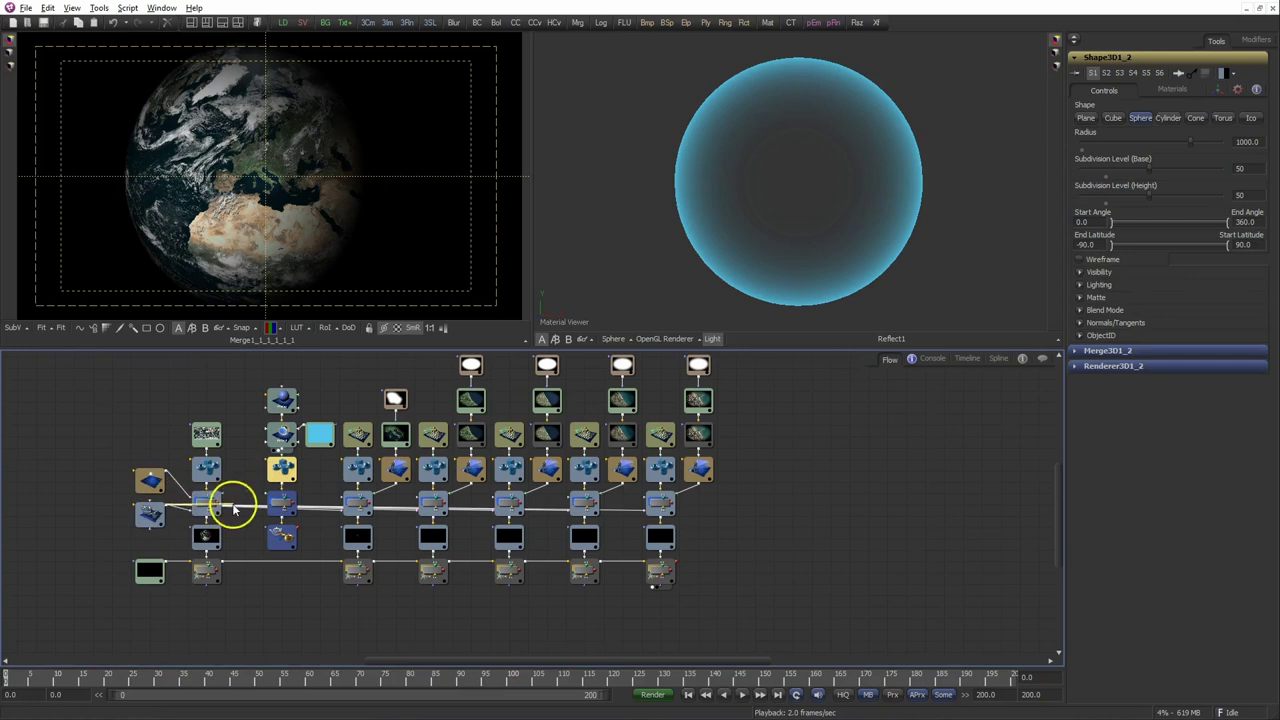
pyautogui.click(323, 503)
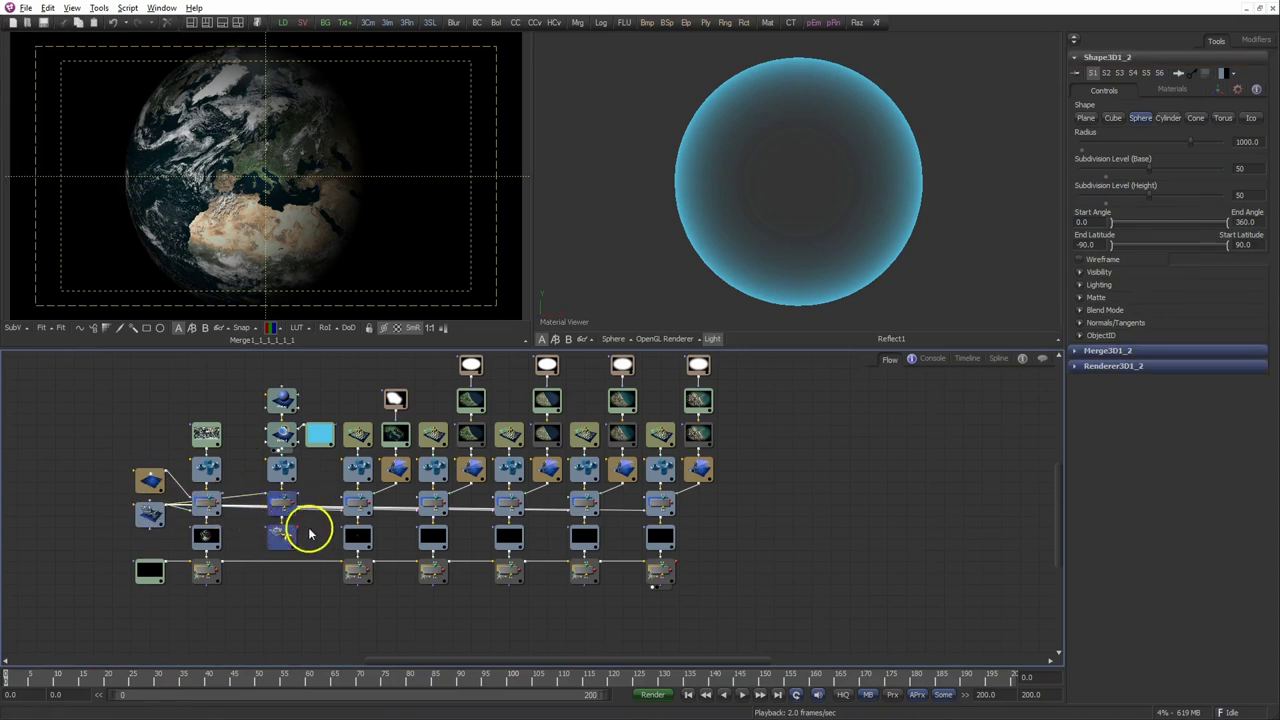
pyautogui.moveTo(291, 533); pyautogui.dragTo(222, 566)
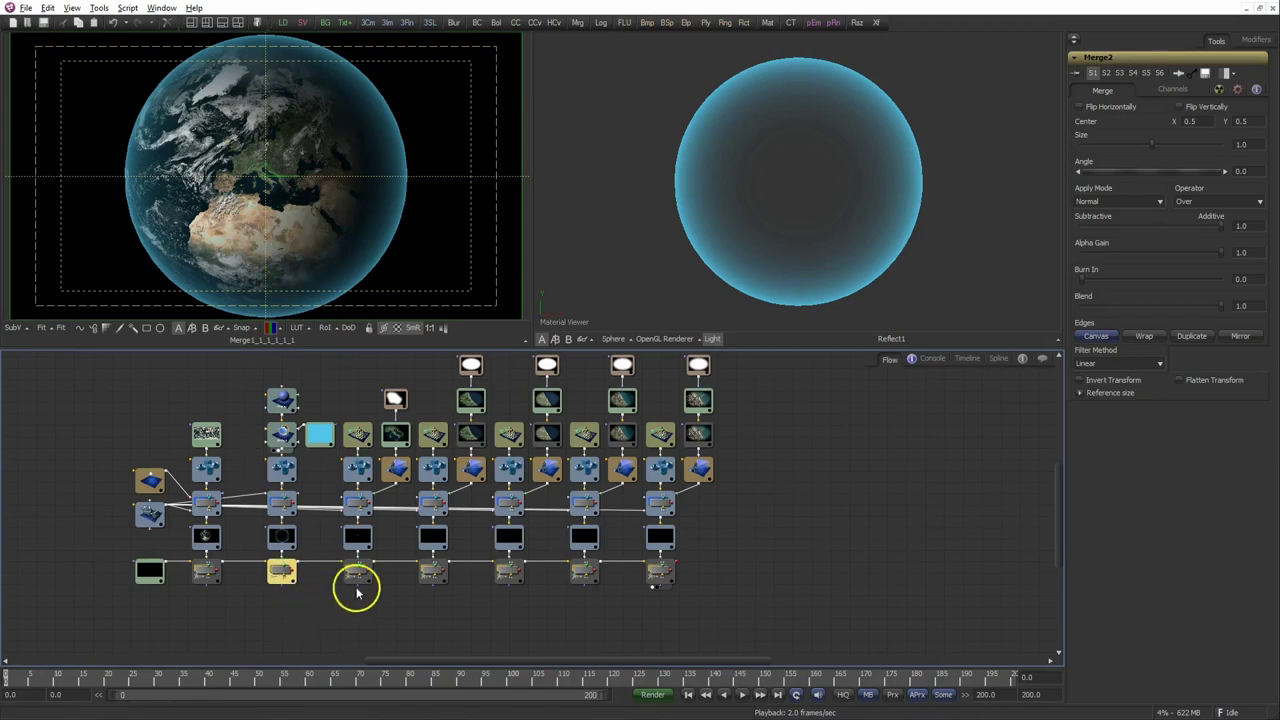
# Paste another copy of the sphere, merge and renderer nodes into the flow.
pyautogui.moveTo(457, 612); pyautogui.dragTo(597, 628)
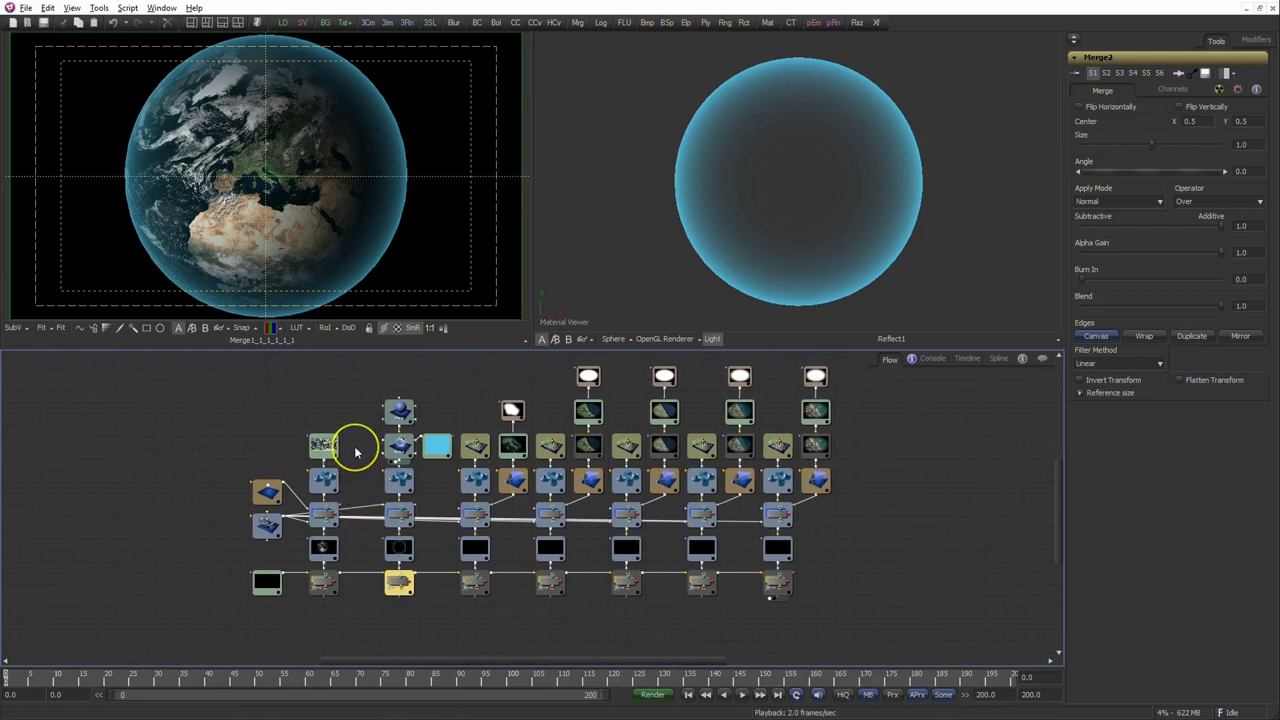
pyautogui.moveTo(354, 463)
pyautogui.mouseDown()
pyautogui.moveTo(315, 555)
pyautogui.moveTo(328, 553)
pyautogui.mouseUp()
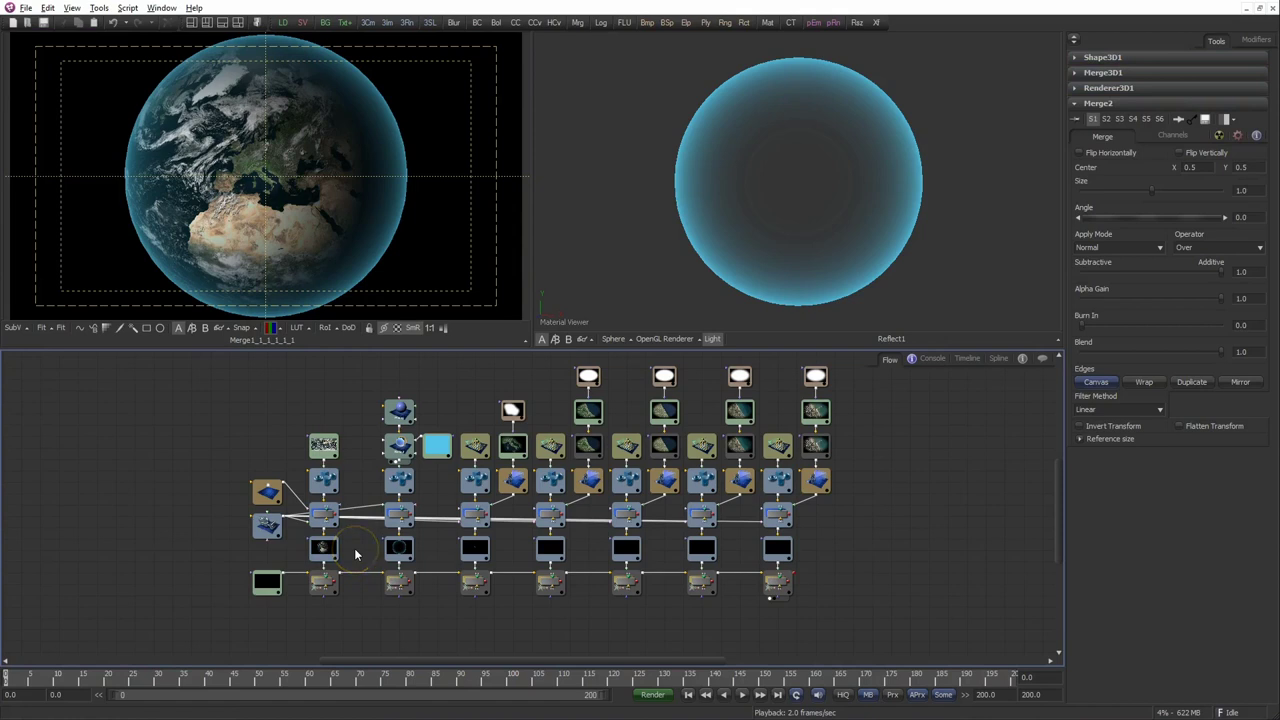
pyautogui.hotkey('ctrl', 'v')
pyautogui.moveTo(362, 580); pyautogui.dragTo(362, 548)
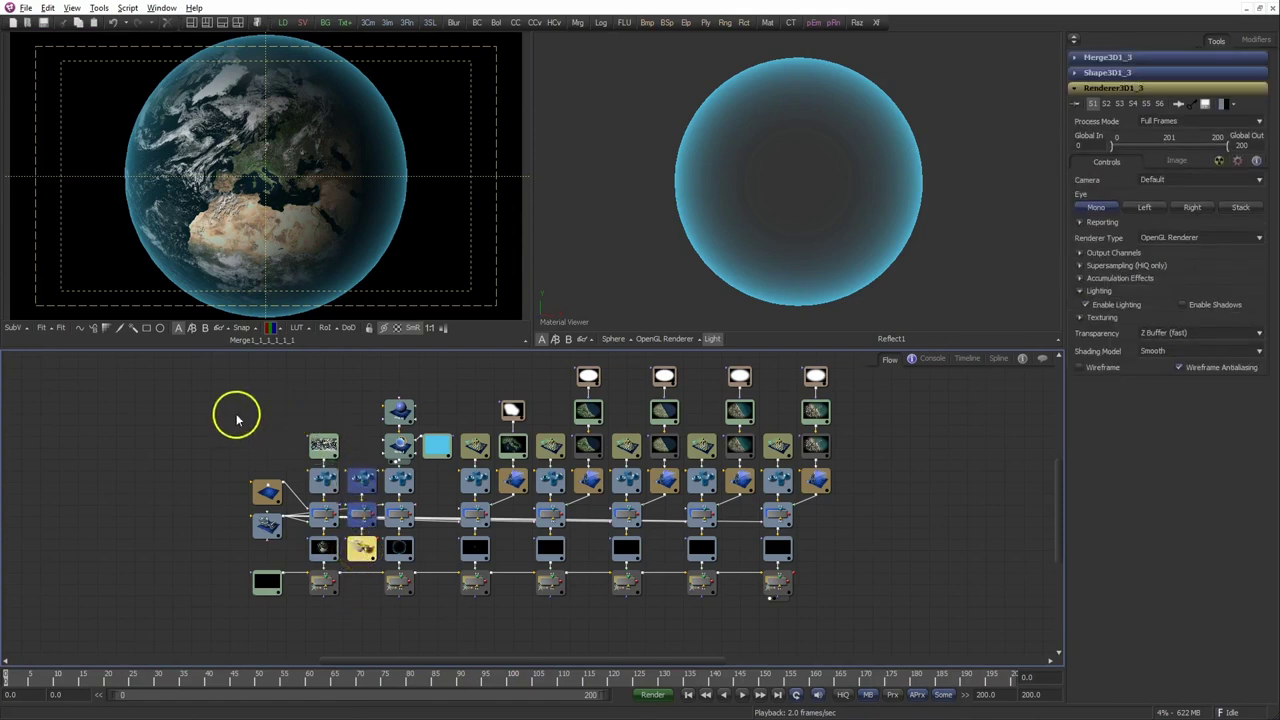
# Rearrange the node groups and show Renderer3D1_3 in the second viewer.
pyautogui.moveTo(212, 419); pyautogui.dragTo(375, 600)
pyautogui.moveTo(360, 549)
pyautogui.mouseDown()
pyautogui.moveTo(323, 549)
pyautogui.moveTo(339, 556)
pyautogui.mouseUp()
pyautogui.click(341, 610)
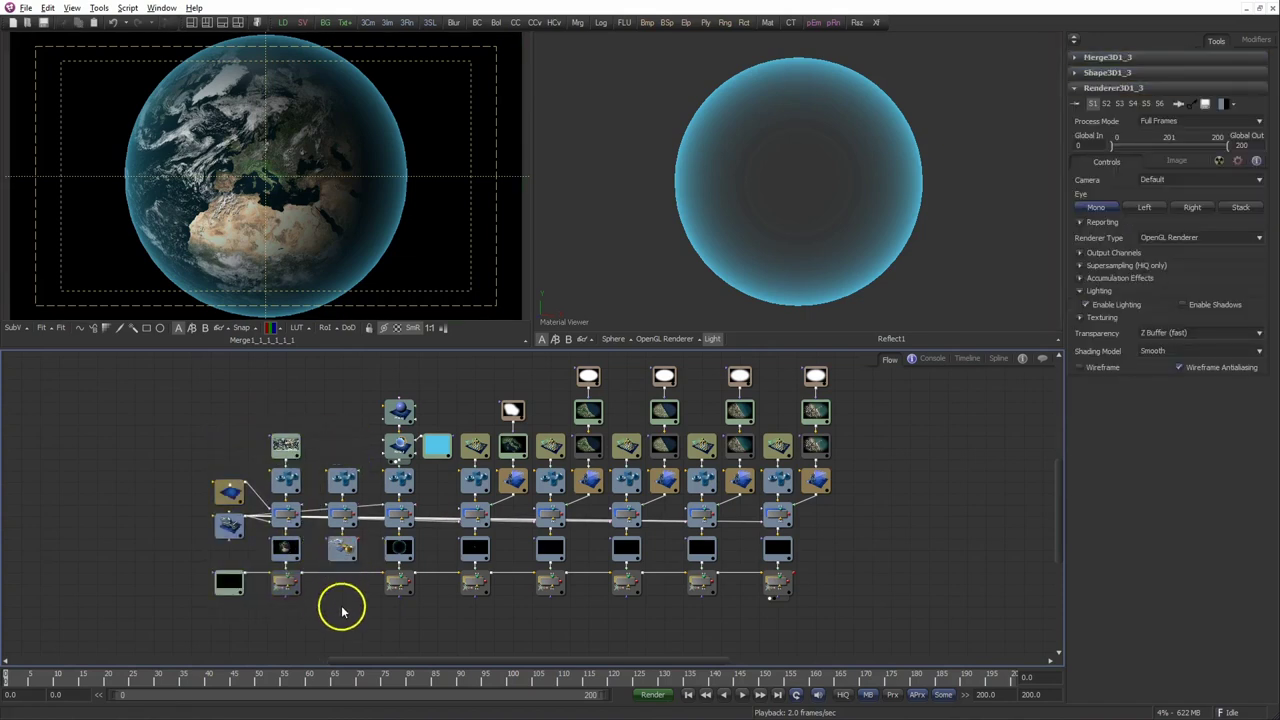
pyautogui.click(343, 556)
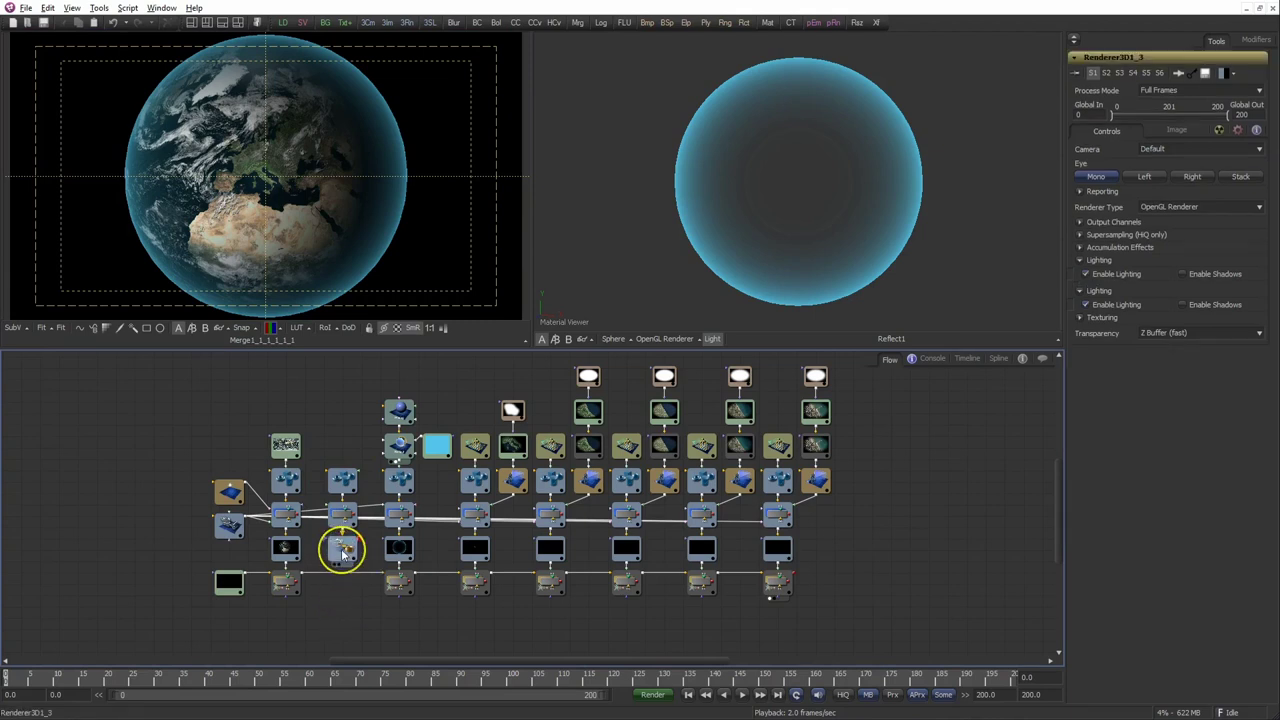
pyautogui.press('2')
pyautogui.moveTo(343, 556)
pyautogui.mouseDown()
pyautogui.moveTo(313, 515)
pyautogui.moveTo(247, 487)
pyautogui.moveTo(347, 516)
pyautogui.moveTo(391, 591)
pyautogui.mouseUp()
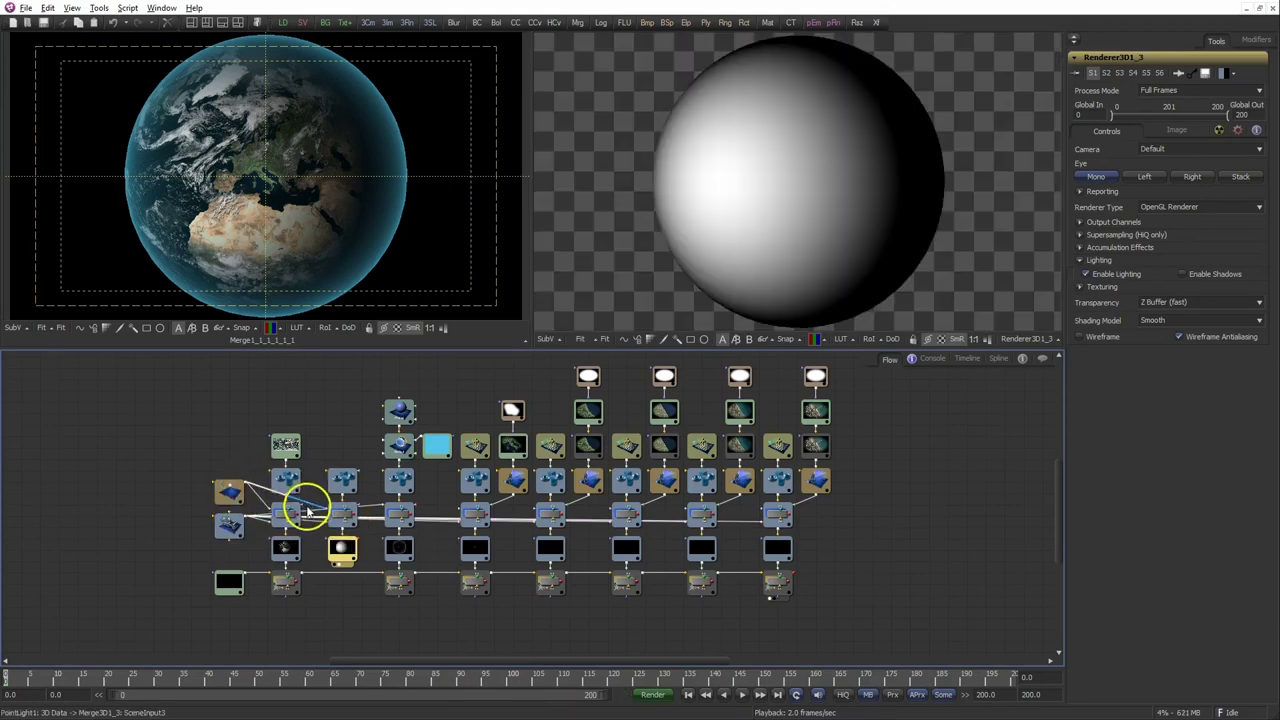
# Add a Bitmap tool wiring Renderer3D1_3 into Merge2's mask input.
pyautogui.click(365, 620)
pyautogui.hotkey('ctrl', 'space')
pyautogui.write('b')
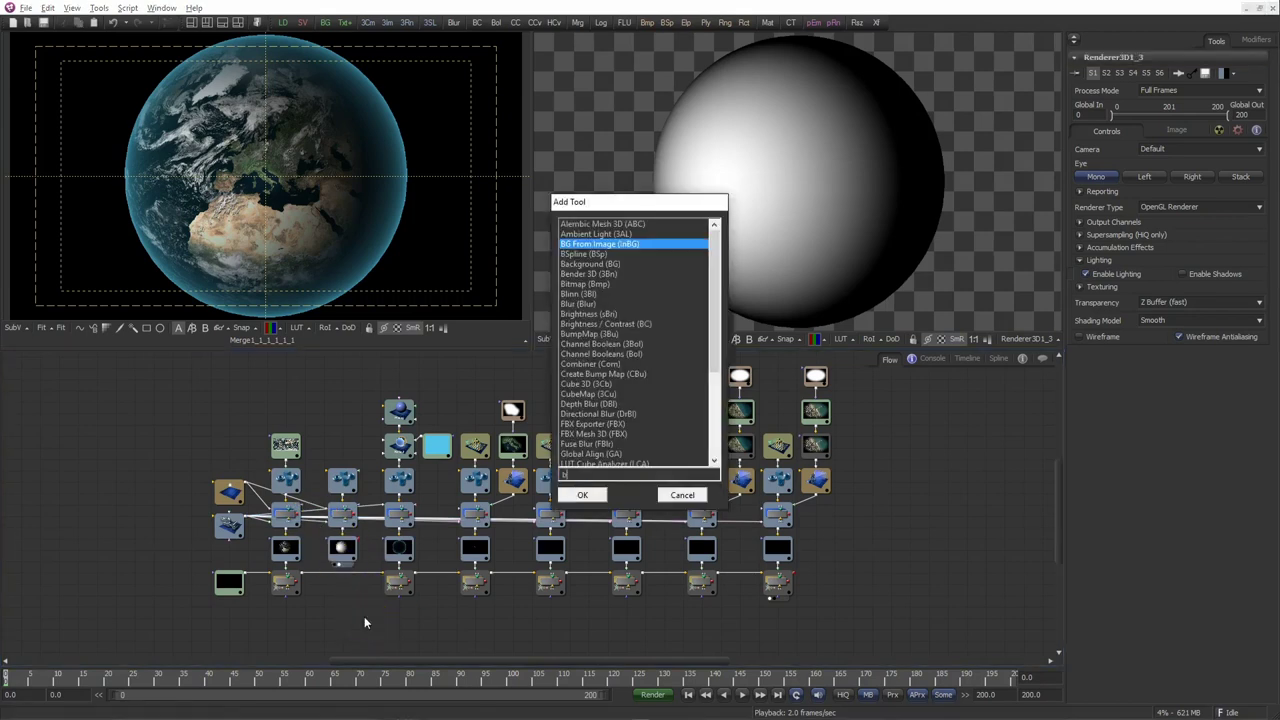
pyautogui.write('it')
pyautogui.click(612, 417)
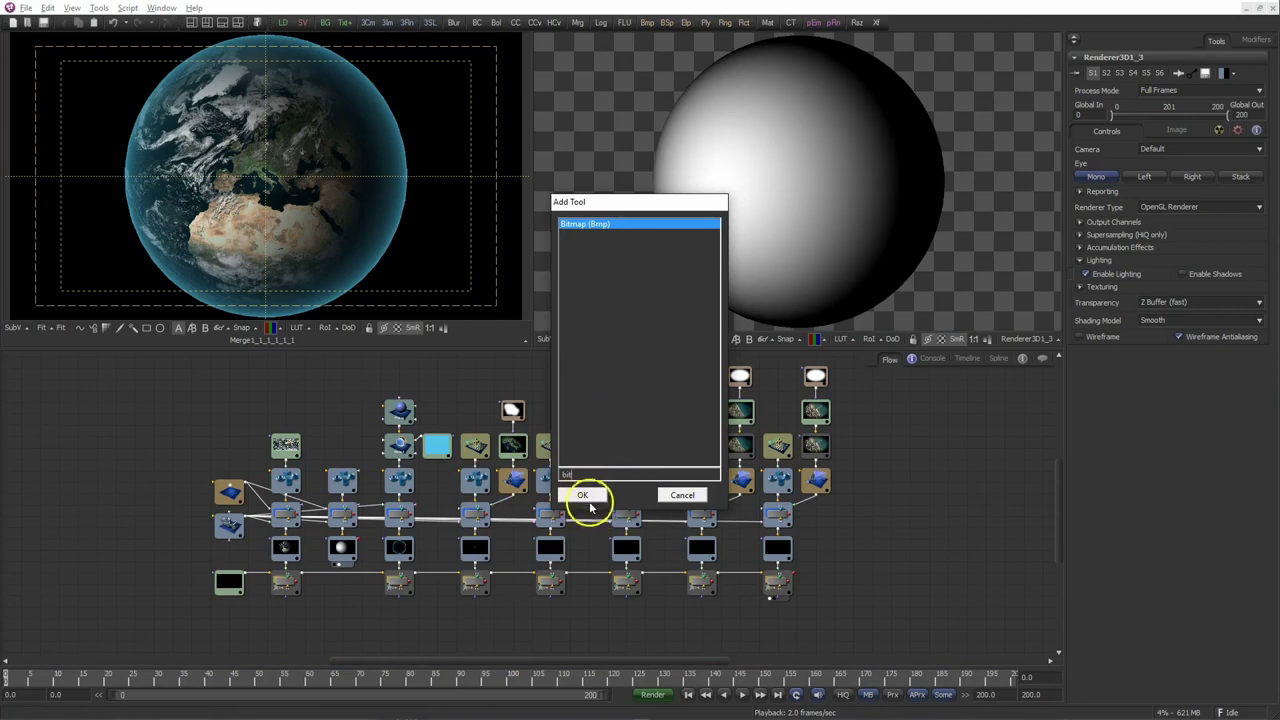
pyautogui.click(590, 508)
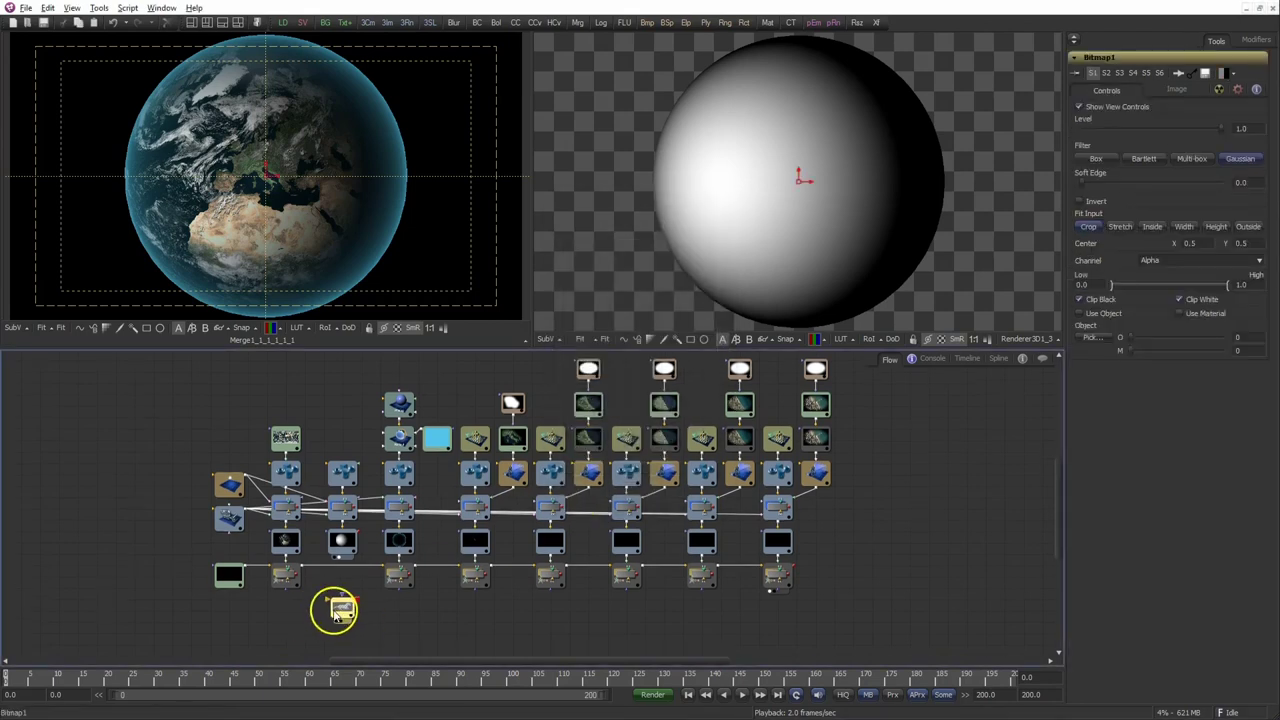
pyautogui.moveTo(362, 537)
pyautogui.mouseDown()
pyautogui.moveTo(340, 606)
pyautogui.moveTo(400, 578)
pyautogui.mouseUp()
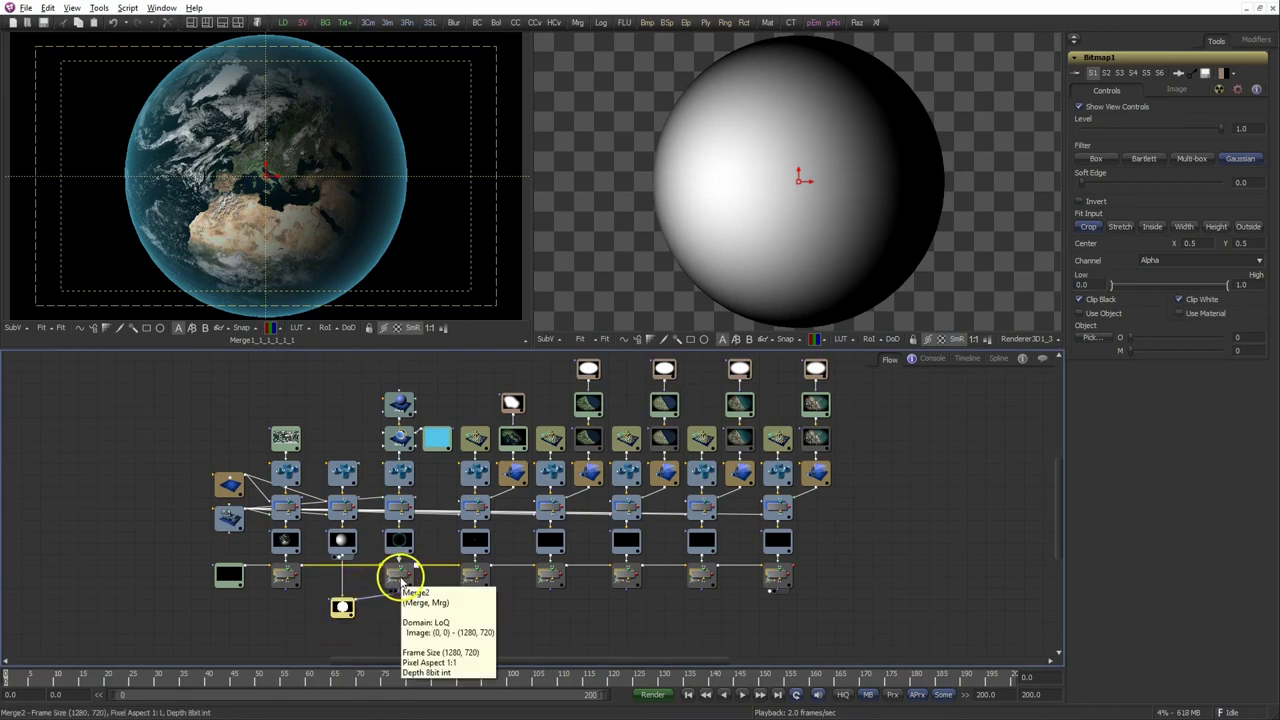
pyautogui.click(398, 578)
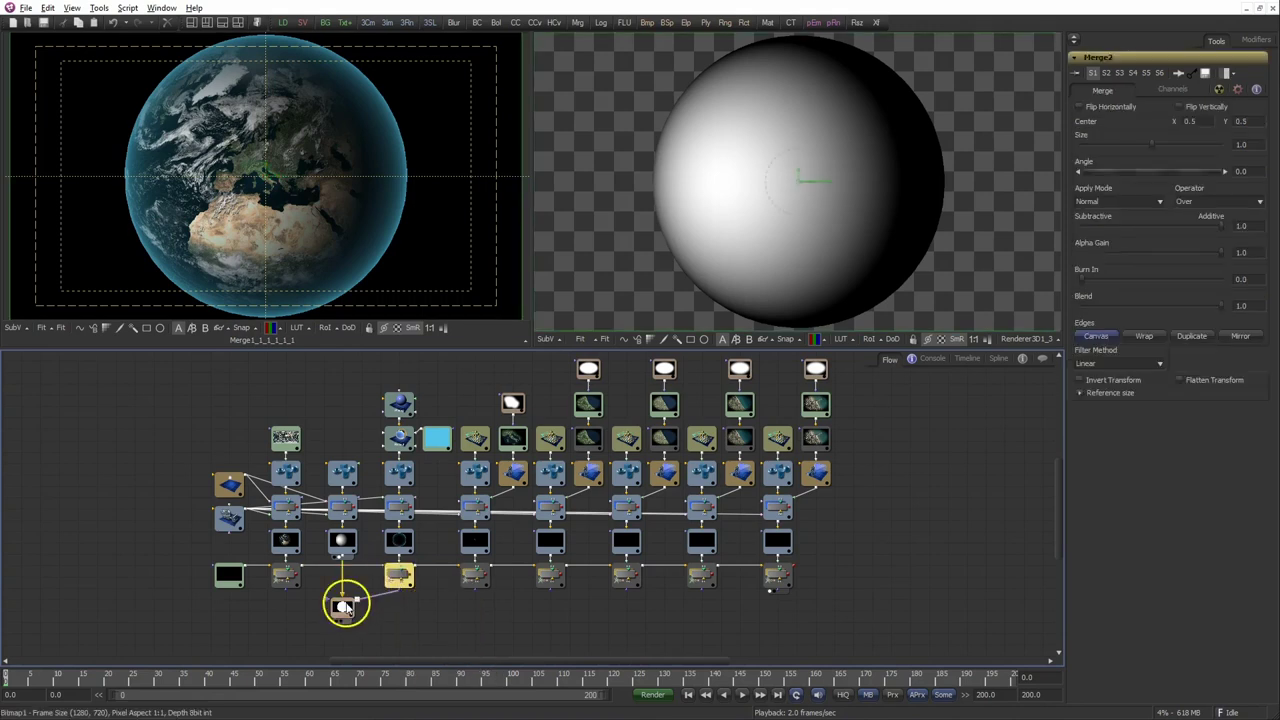
# Set Bitmap1's channel to Luminance and lower its High threshold to about 0.31.
pyautogui.click(343, 607)
pyautogui.click(1155, 262)
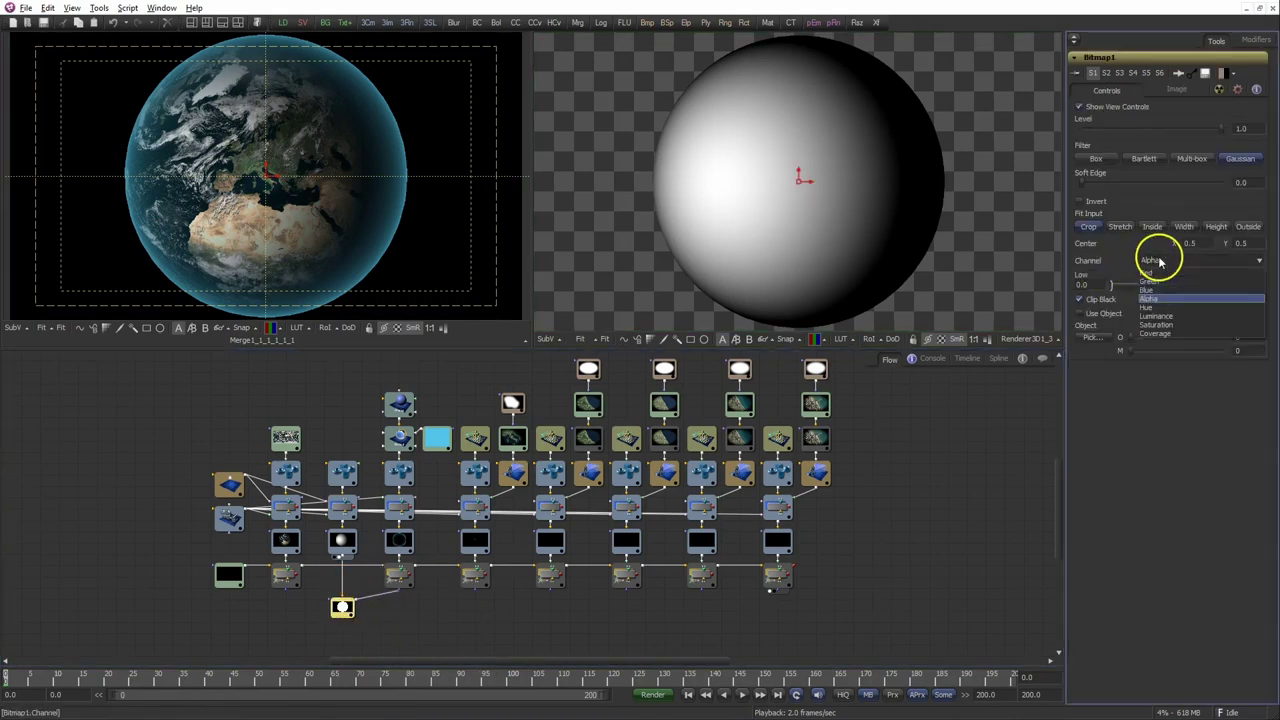
pyautogui.click(1158, 313)
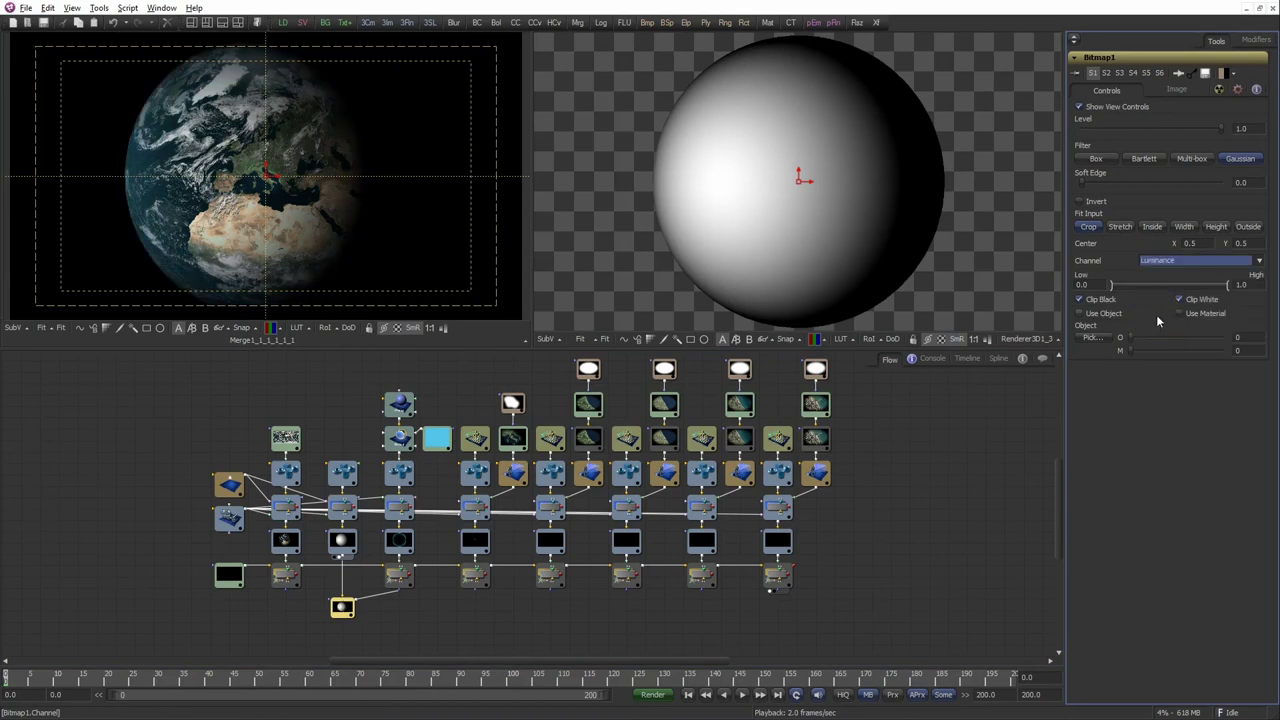
pyautogui.click(1228, 288)
pyautogui.moveTo(1229, 287); pyautogui.dragTo(1152, 302)
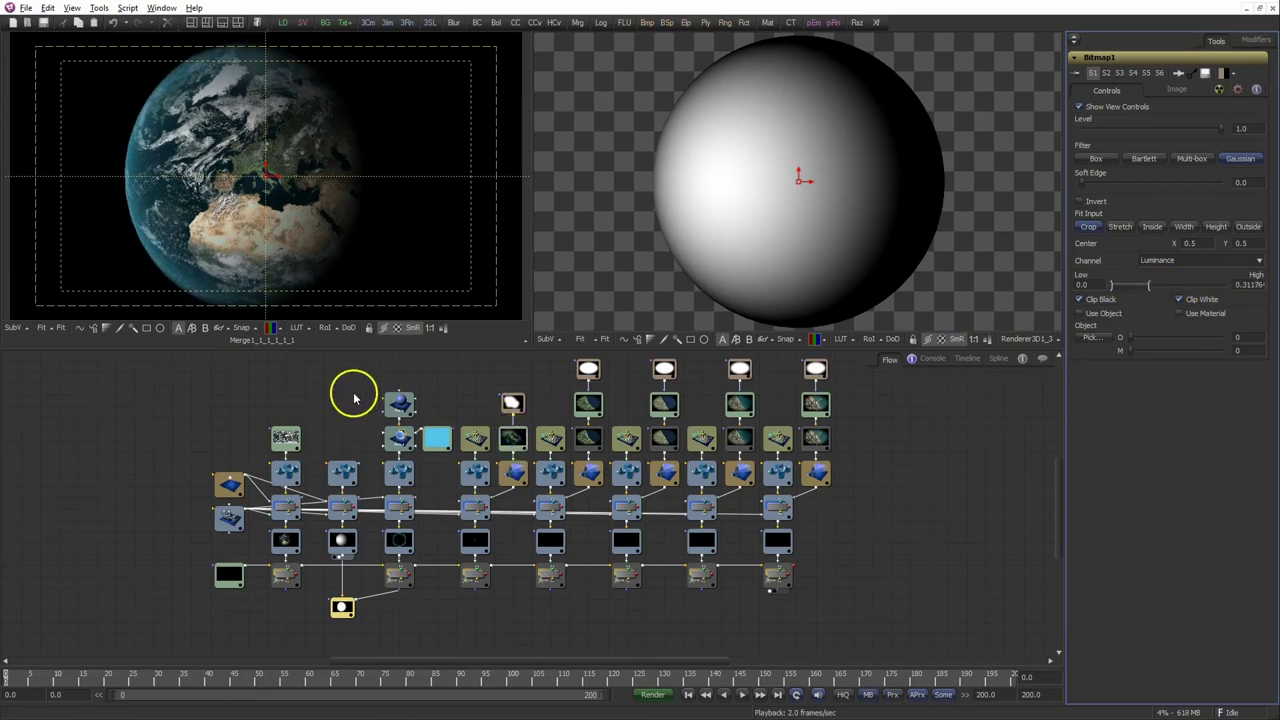
pyautogui.moveTo(364, 366)
pyautogui.mouseDown()
pyautogui.moveTo(407, 537)
pyautogui.moveTo(408, 506)
pyautogui.mouseUp()
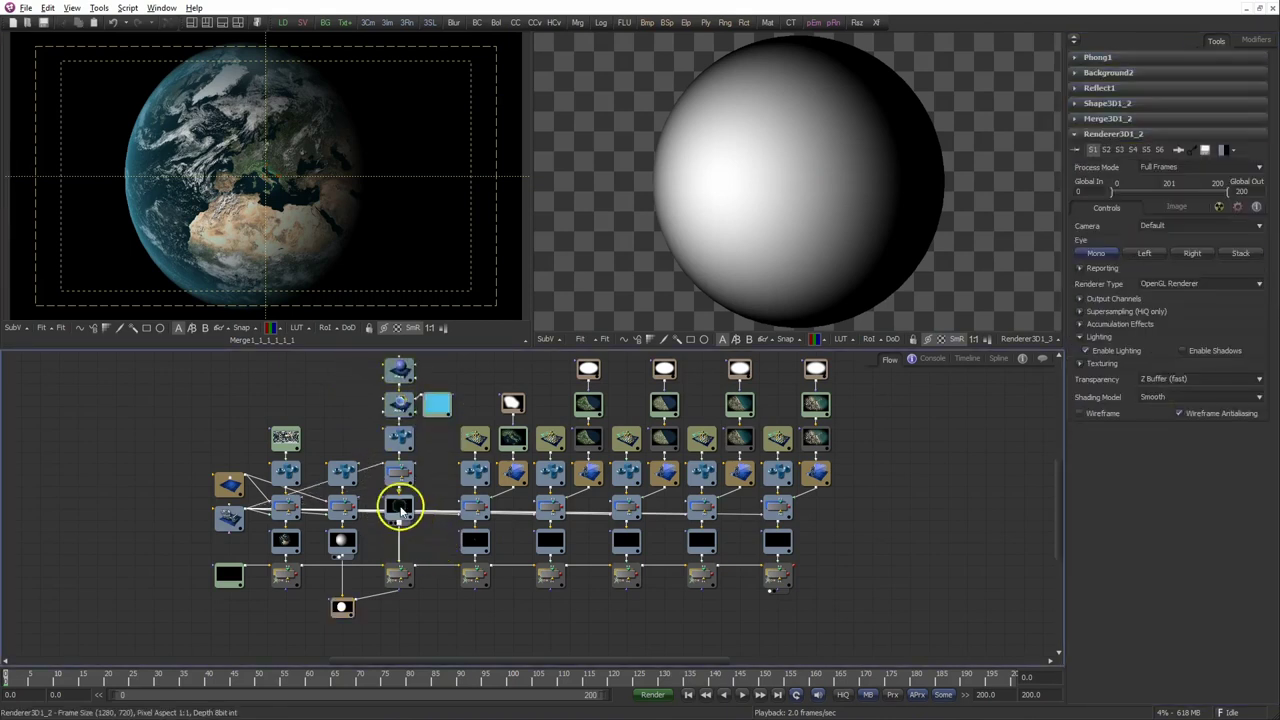
# Add a Blur after Renderer3D1_2 and connect its output into the Earth merge.
pyautogui.click(400, 510)
pyautogui.hotkey('ctrl', 'space')
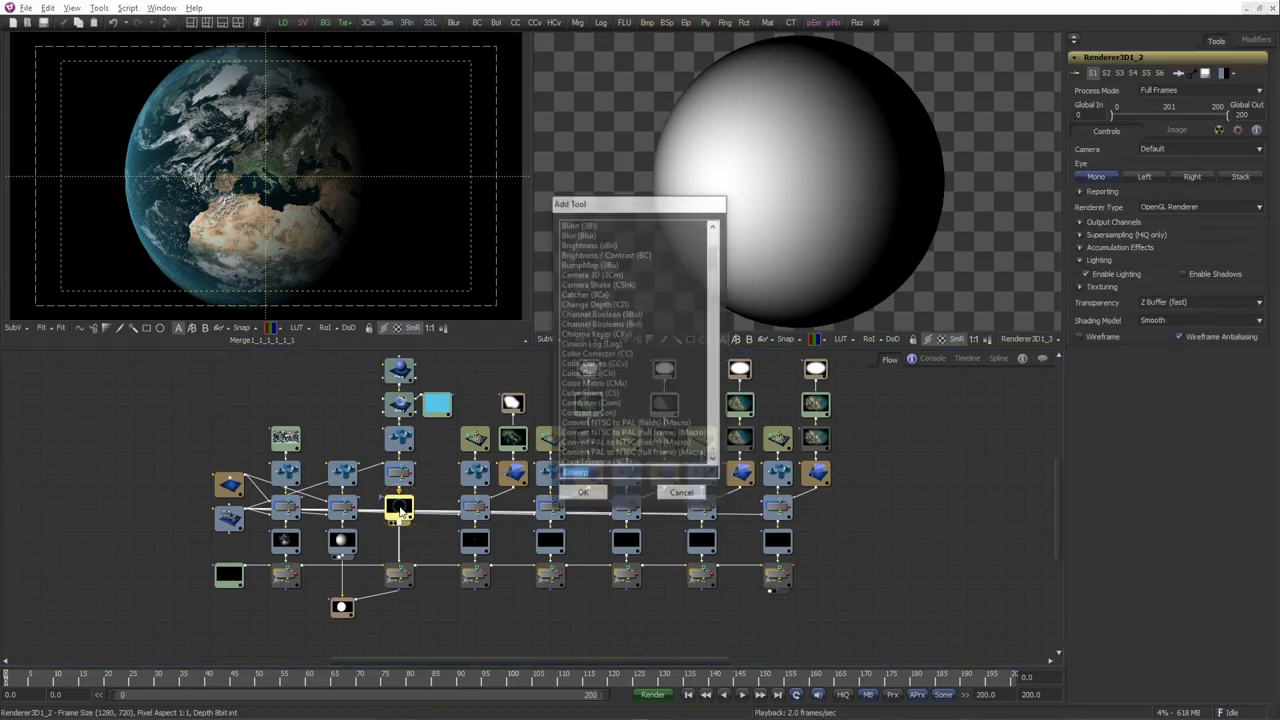
pyautogui.write('blu')
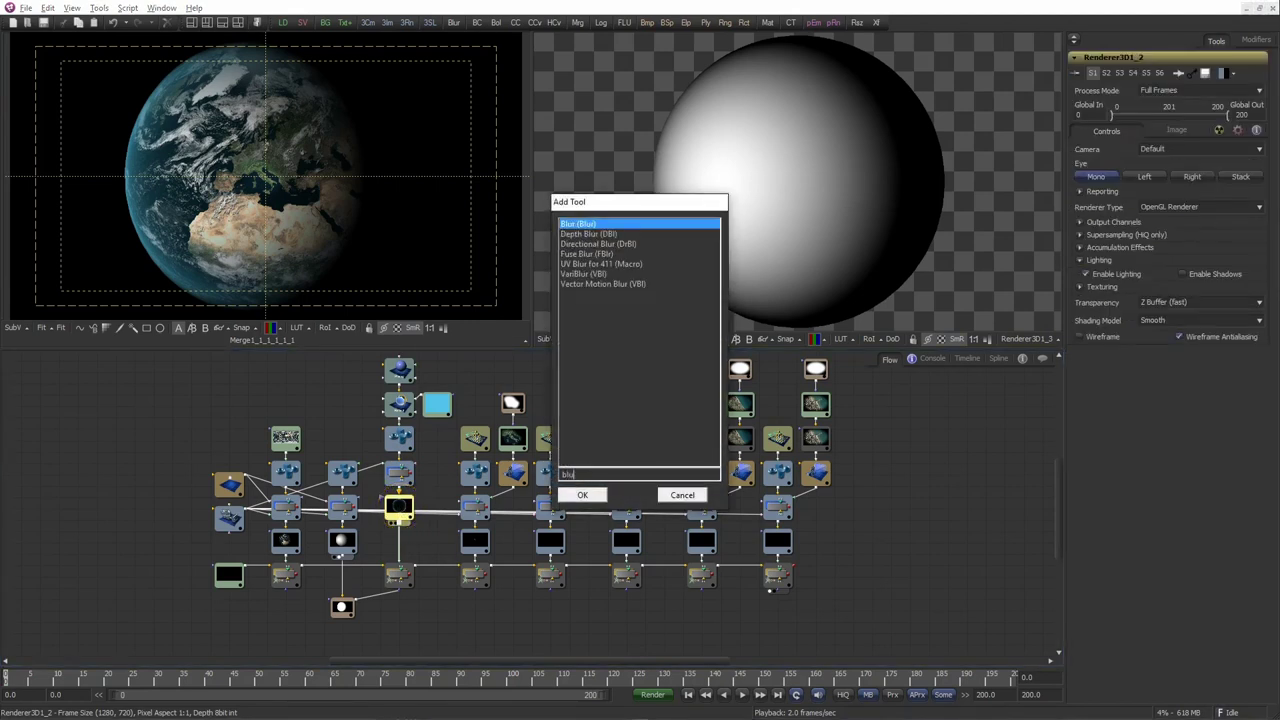
pyautogui.click(582, 494)
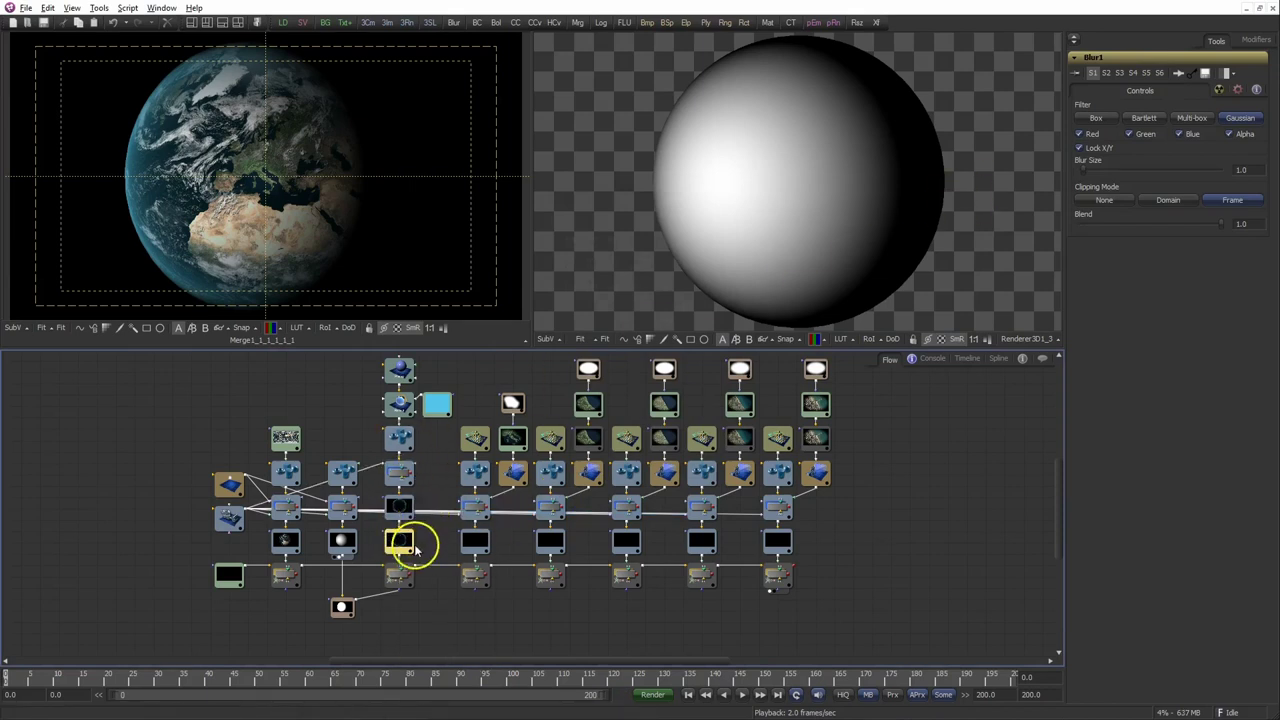
pyautogui.moveTo(399, 584)
pyautogui.mouseDown()
pyautogui.moveTo(349, 607)
pyautogui.moveTo(349, 625)
pyautogui.mouseUp()
pyautogui.click(405, 524)
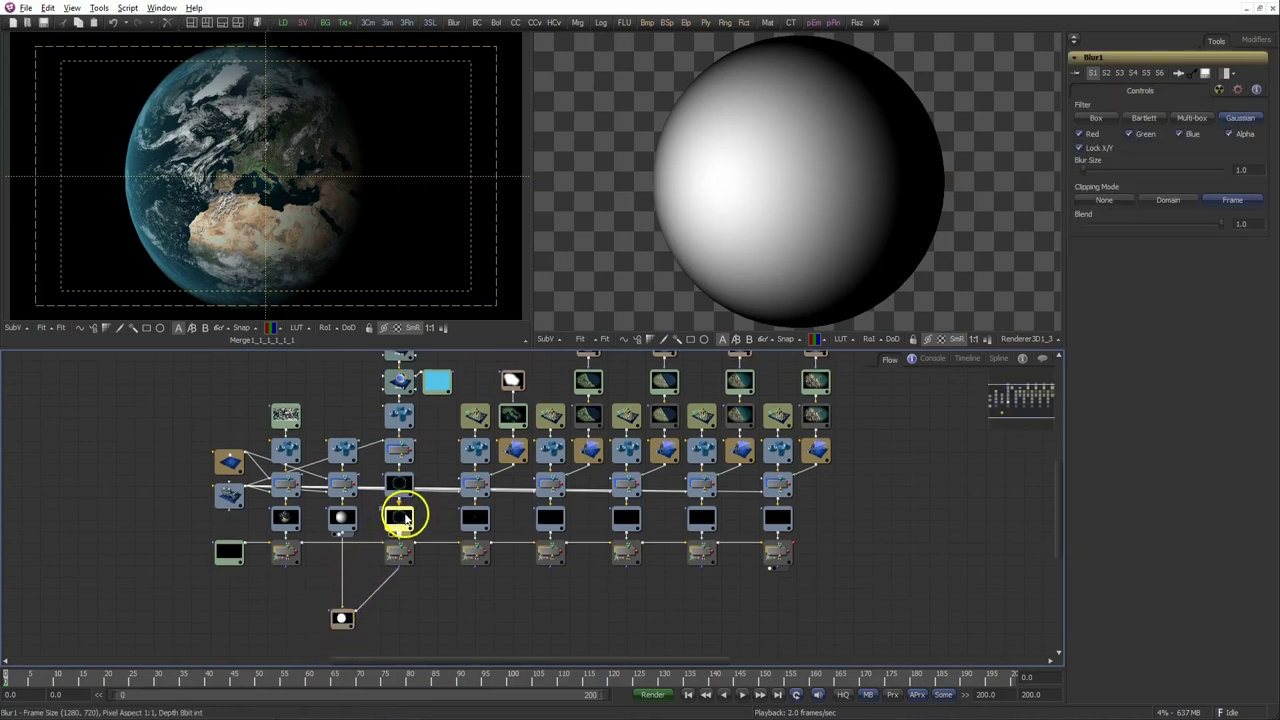
pyautogui.click(330, 577)
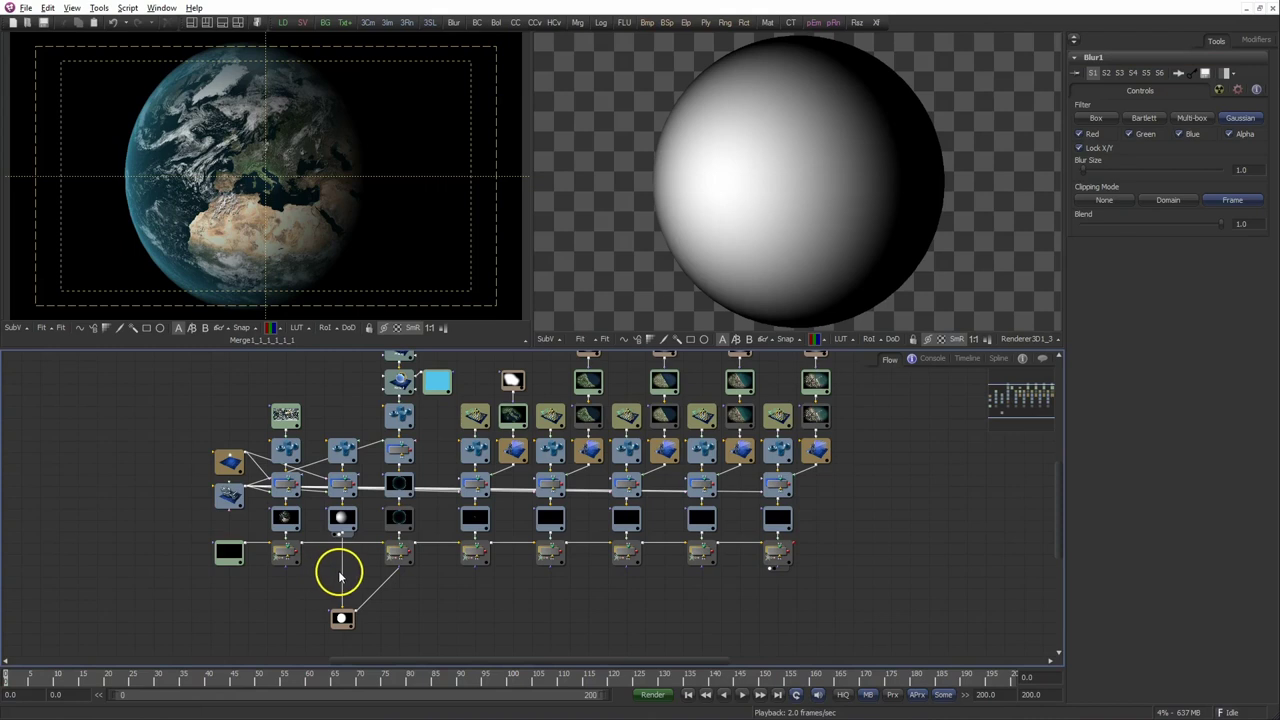
pyautogui.click(338, 520)
# Paste an instanced copy of the Blur and position it in the flow.
pyautogui.rightClick(338, 570)
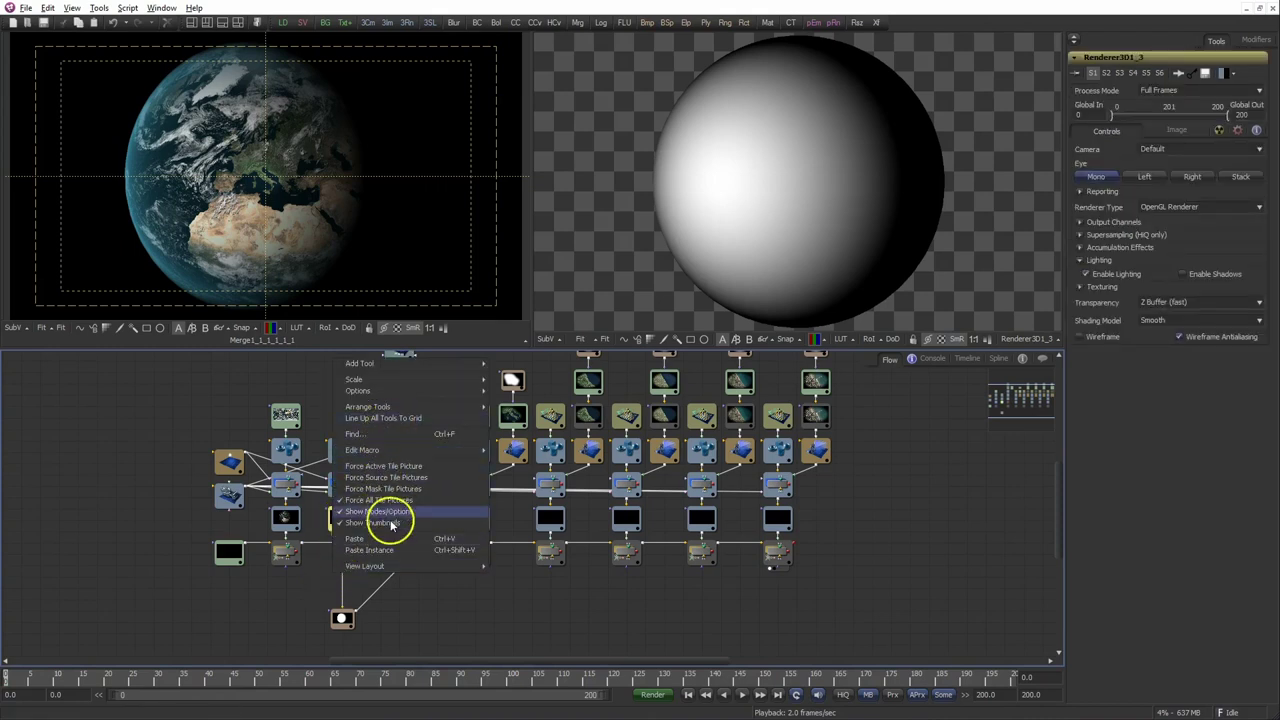
pyautogui.click(380, 550)
pyautogui.moveTo(318, 591); pyautogui.dragTo(342, 578)
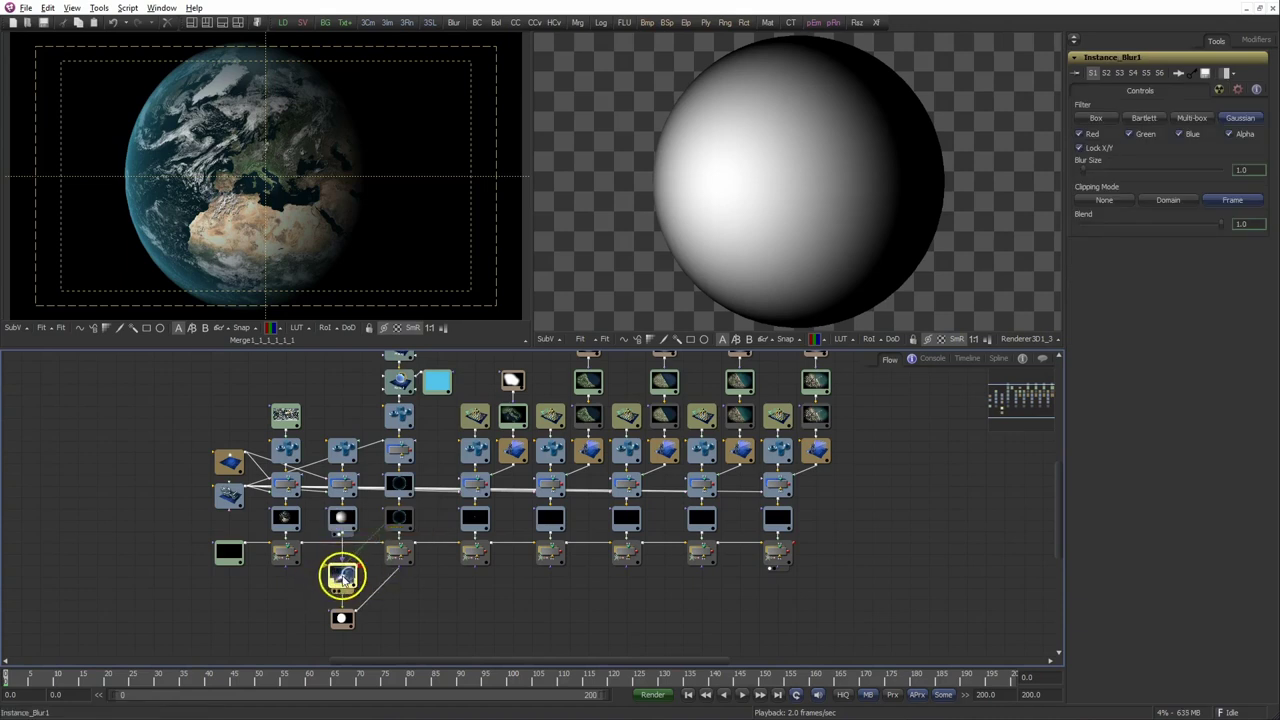
pyautogui.moveTo(343, 578); pyautogui.dragTo(342, 576)
# Set Blur1's Blur Size to about 19 and move Background1 to the far left.
pyautogui.click(398, 517)
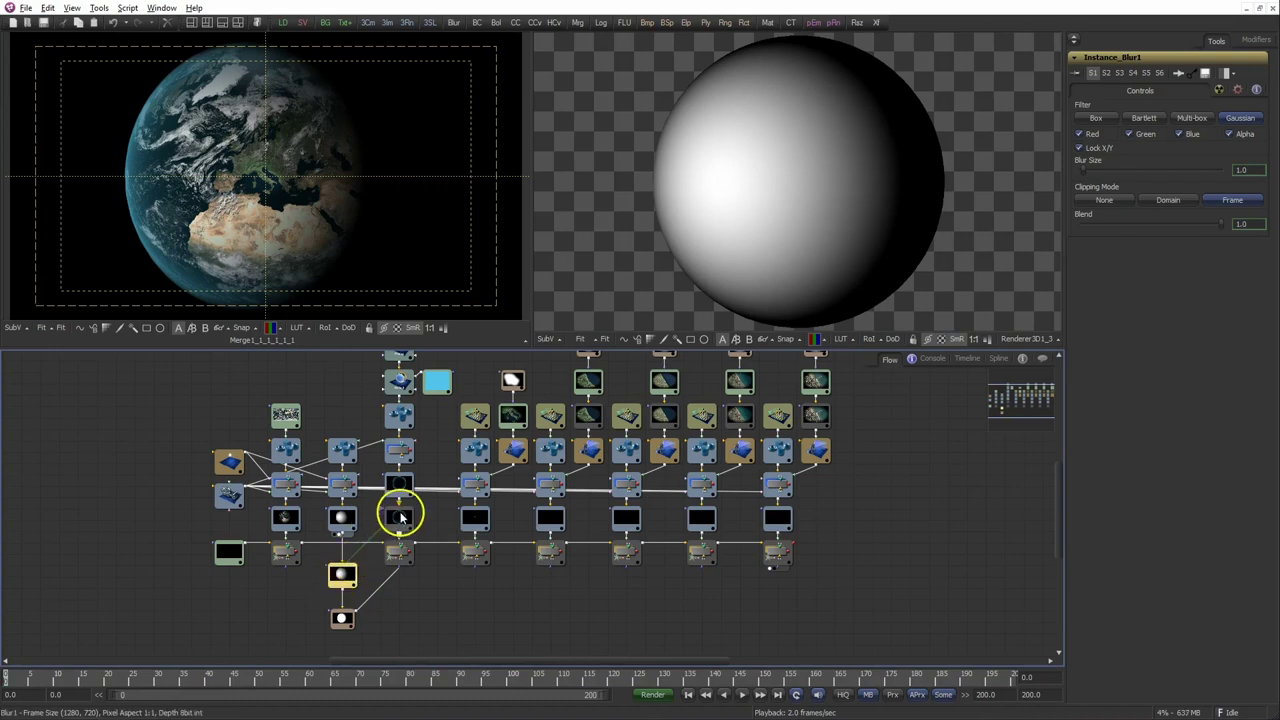
pyautogui.moveTo(1083, 173); pyautogui.dragTo(1116, 176)
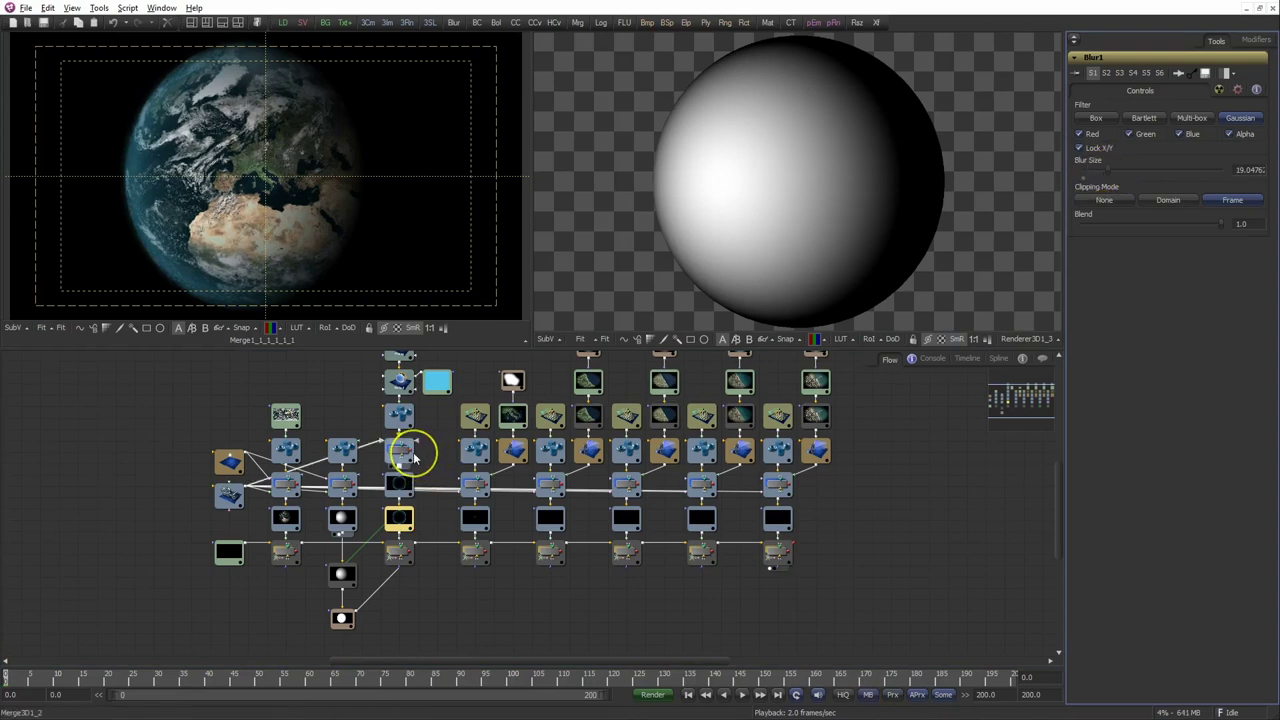
pyautogui.scroll(-1, 423, 480)
pyautogui.moveTo(246, 545); pyautogui.dragTo(68, 548)
# Paste a fourth sphere, merge and renderer column at left and disable lighting in Renderer3D1_4.
pyautogui.moveTo(318, 441); pyautogui.dragTo(275, 523)
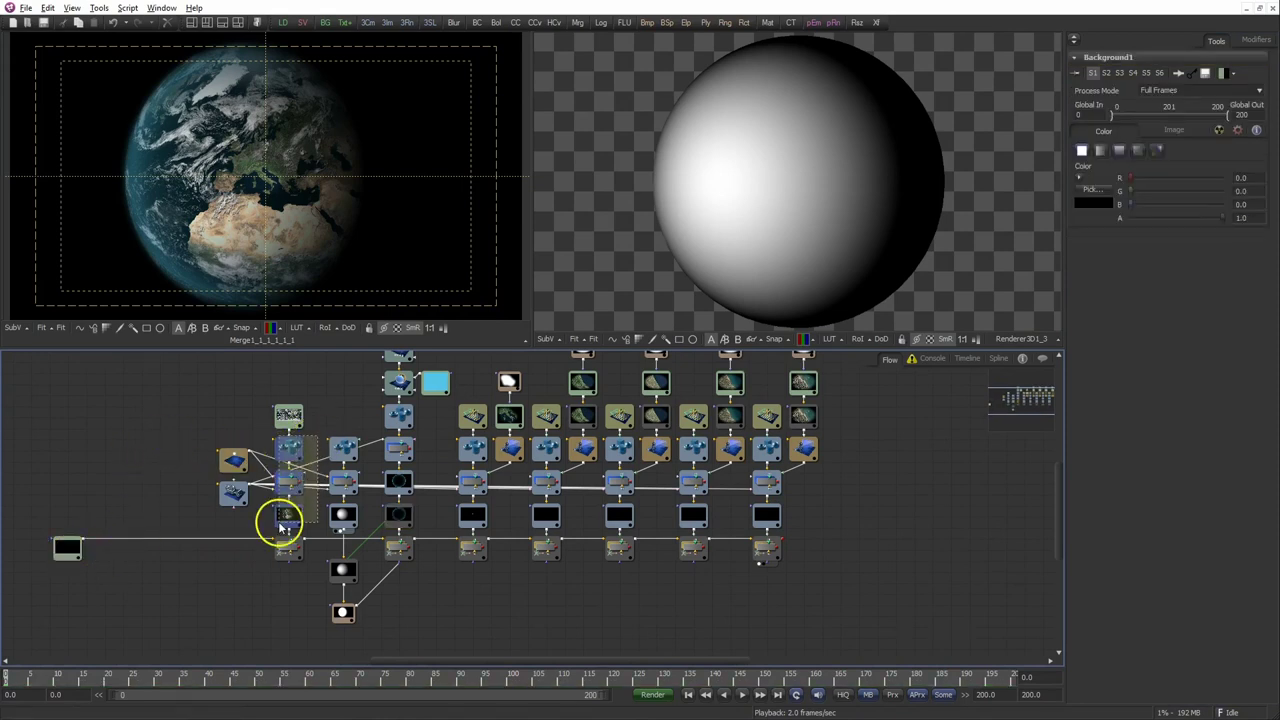
pyautogui.click(155, 497)
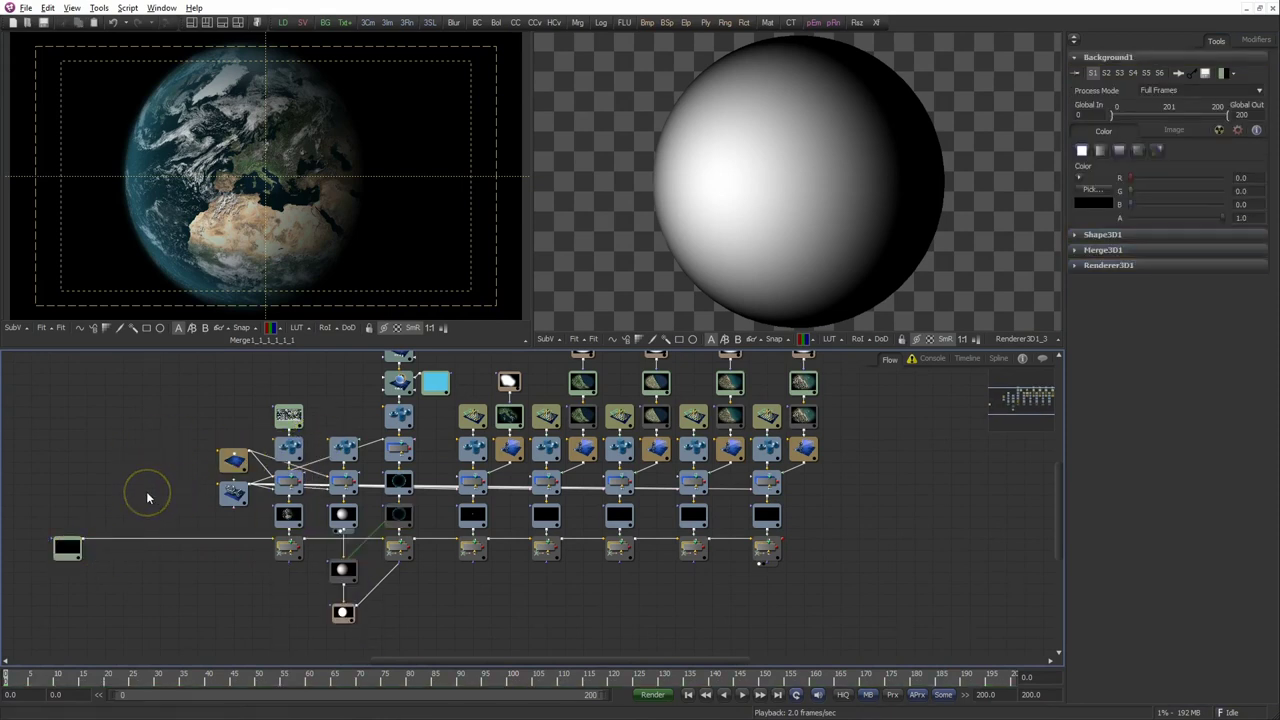
pyautogui.hotkey('ctrl', 'v')
pyautogui.moveTo(143, 571); pyautogui.dragTo(143, 493)
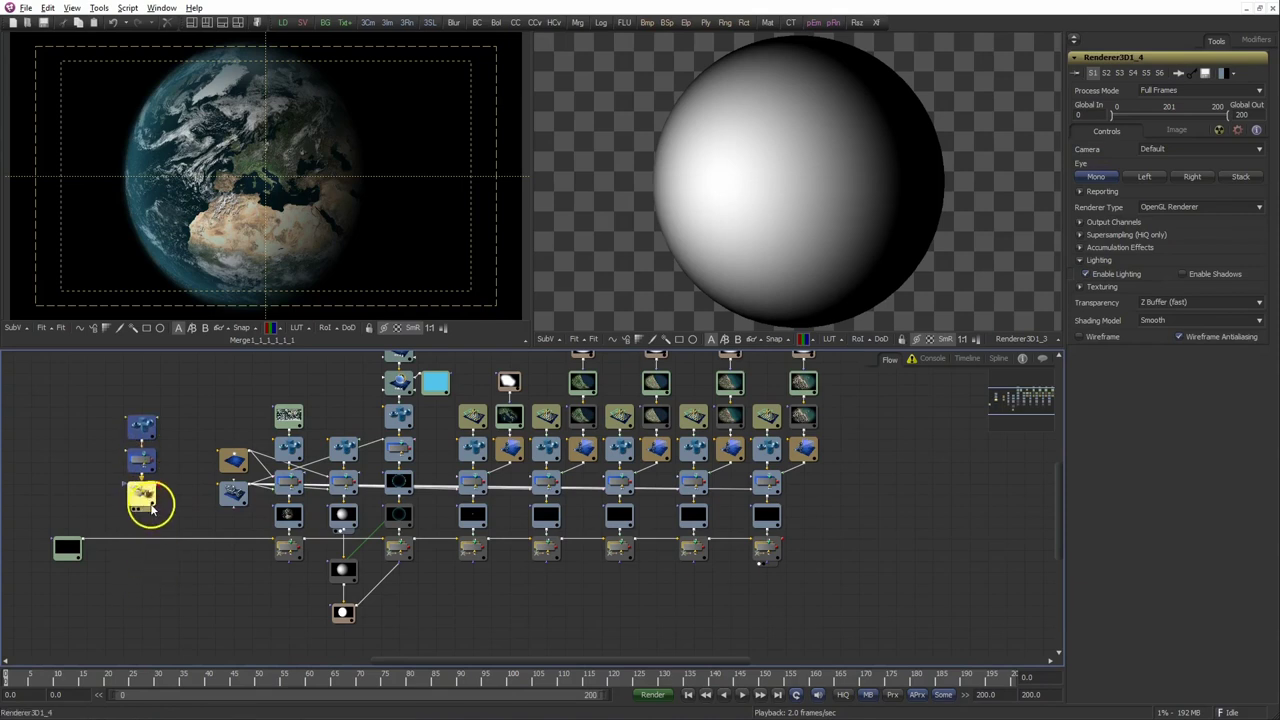
pyautogui.click(141, 492)
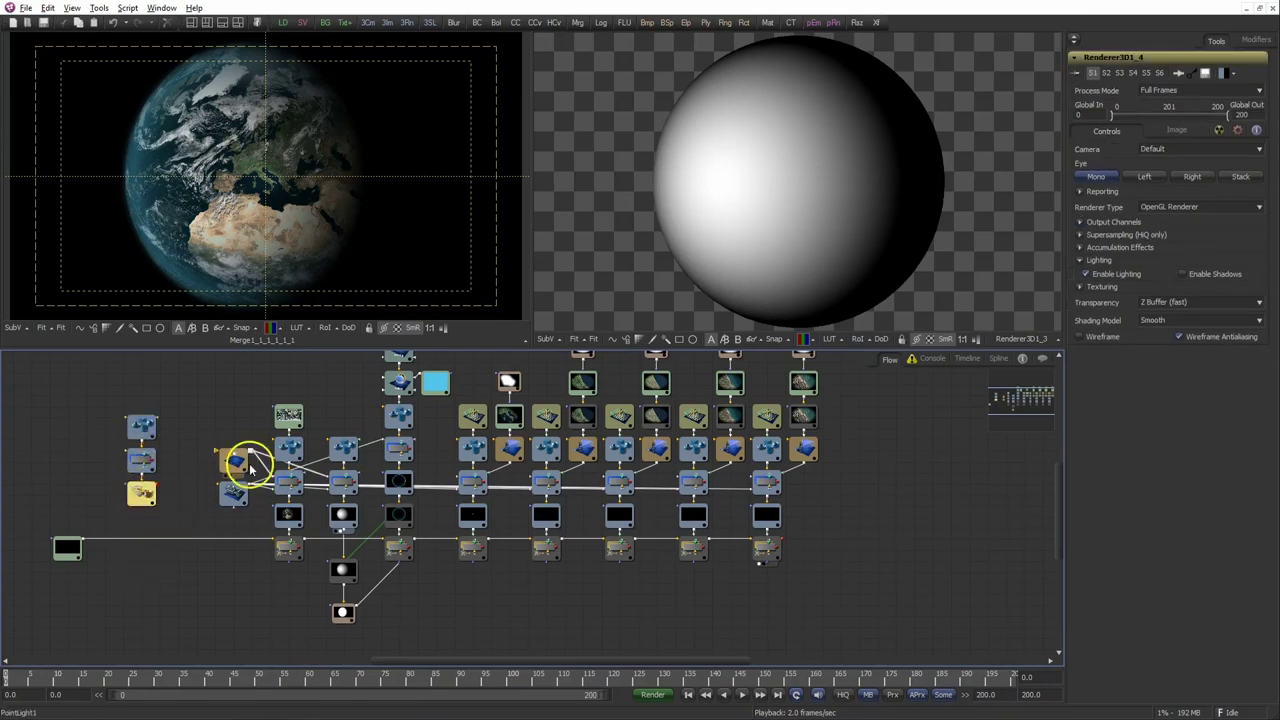
pyautogui.click(1087, 273)
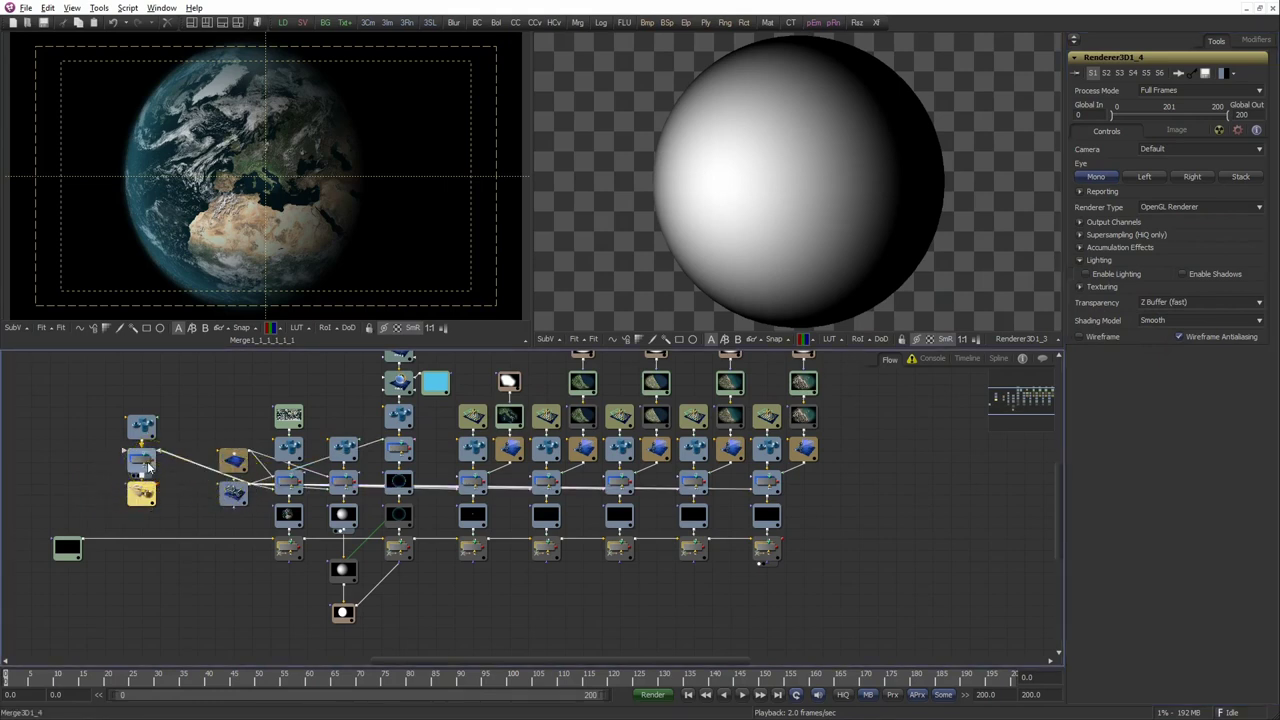
pyautogui.click(96, 509)
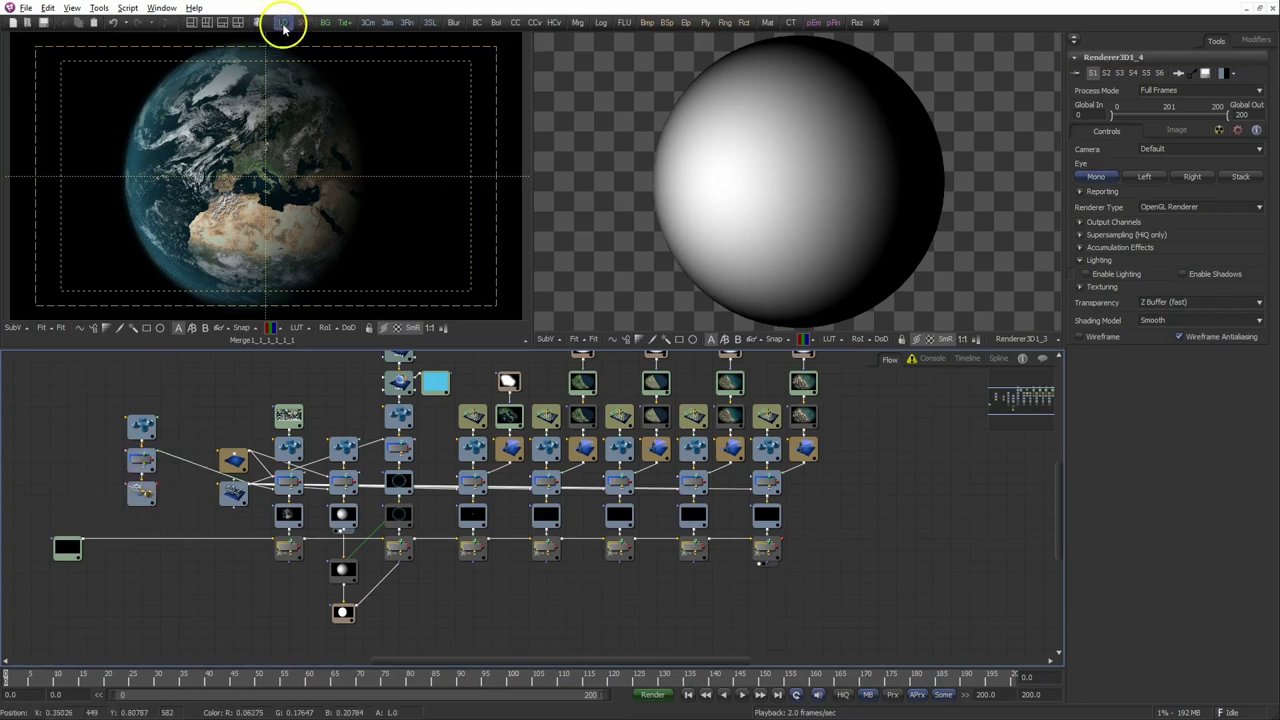
# Load Stars.jpg in a new Loader feeding Shape3D1_4 and view Renderer3D1_4's star sphere.
pyautogui.click(283, 23)
pyautogui.click(502, 255)
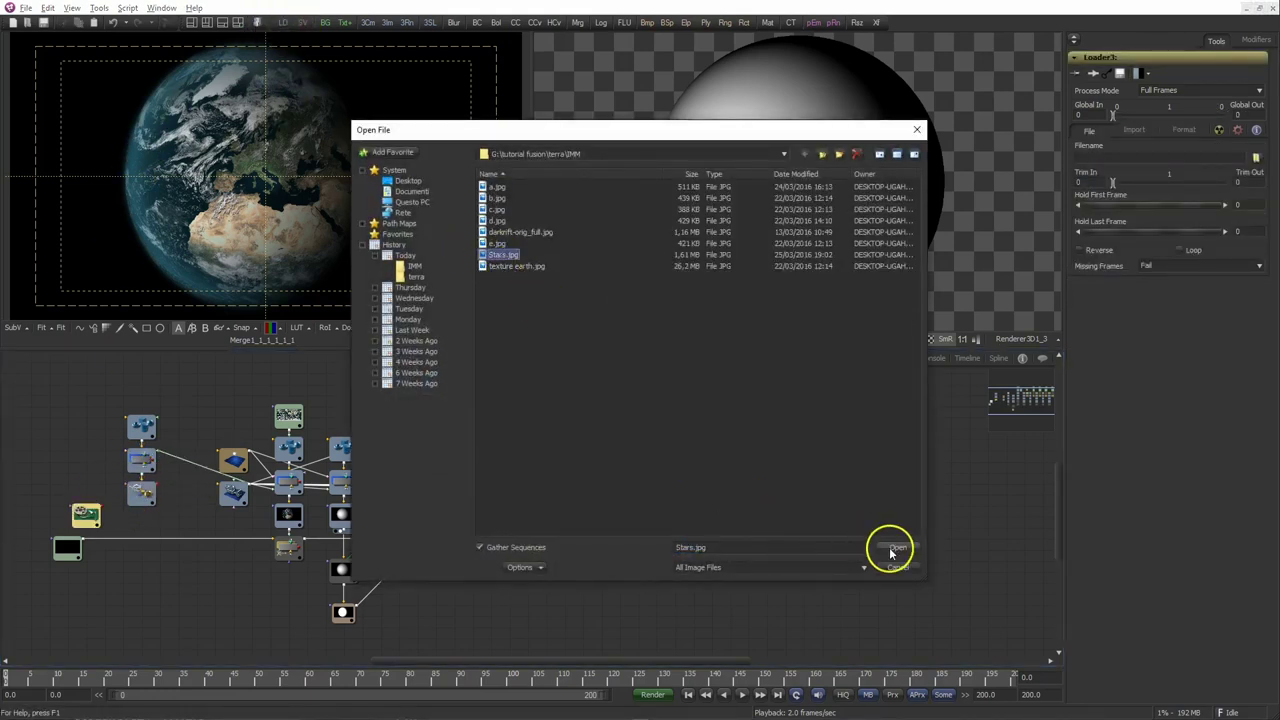
pyautogui.click(893, 550)
pyautogui.moveTo(88, 508)
pyautogui.mouseDown()
pyautogui.moveTo(160, 390)
pyautogui.moveTo(137, 510)
pyautogui.mouseUp()
pyautogui.click(137, 500)
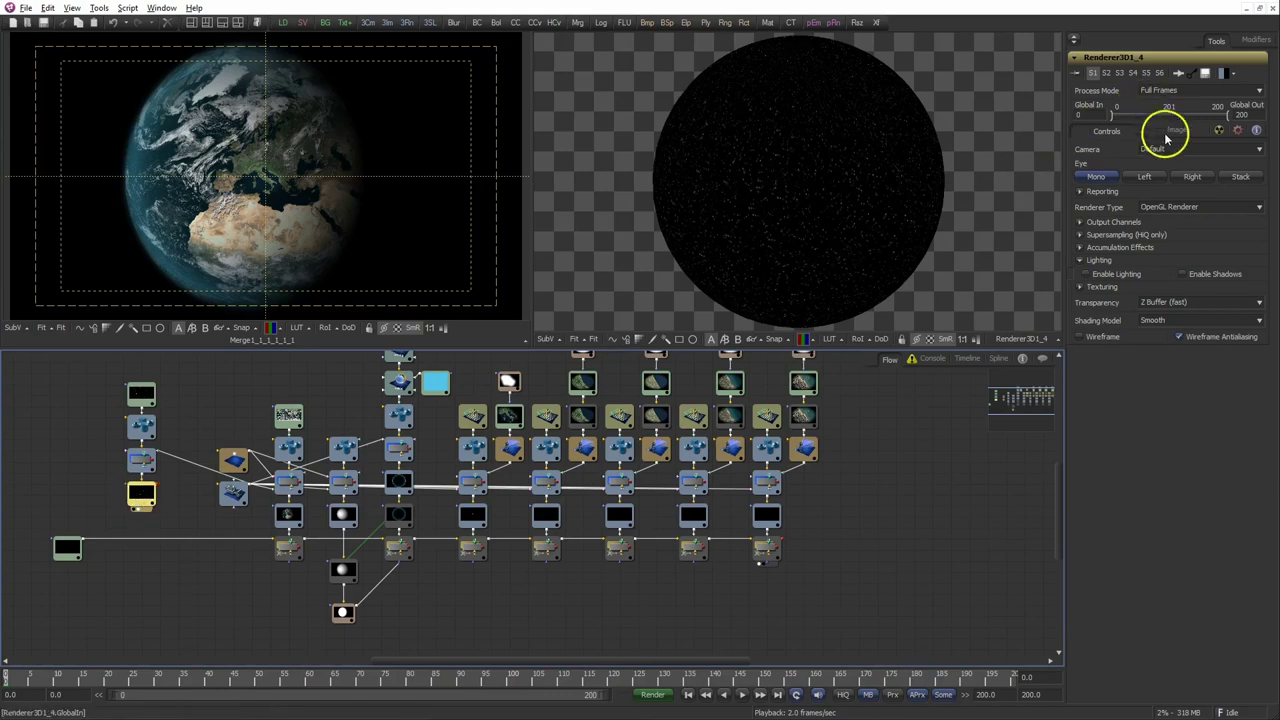
pyautogui.click(143, 427)
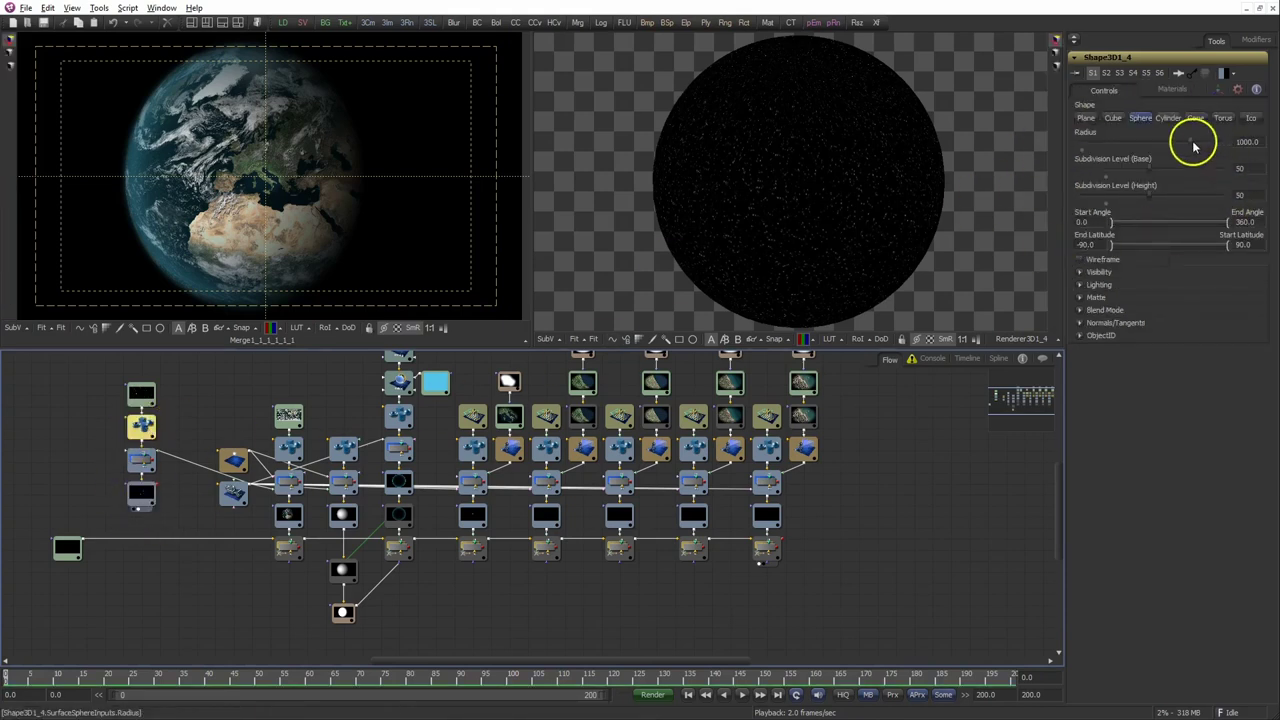
# Set the star sphere's radius to about 5805 and merge its render with Background1 as Merge3.
pyautogui.moveTo(1191, 140); pyautogui.dragTo(1241, 150)
pyautogui.click(1248, 142)
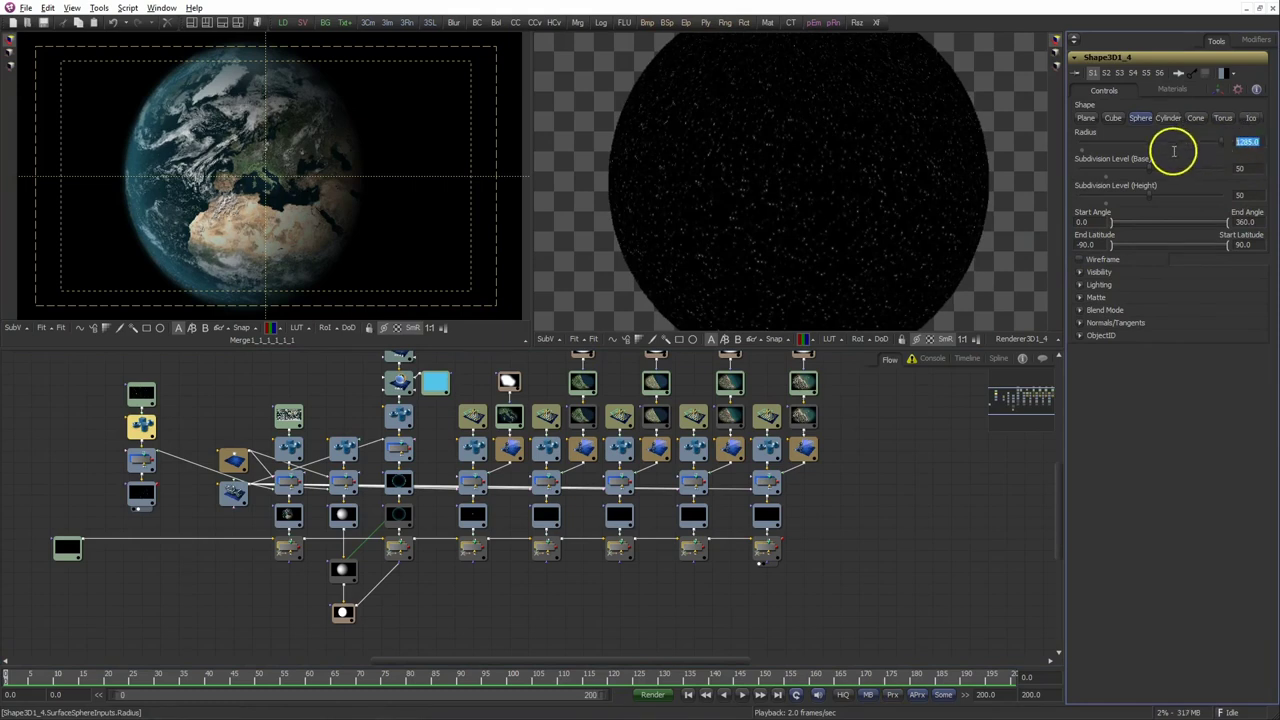
pyautogui.write('1000')
pyautogui.press('Tab')
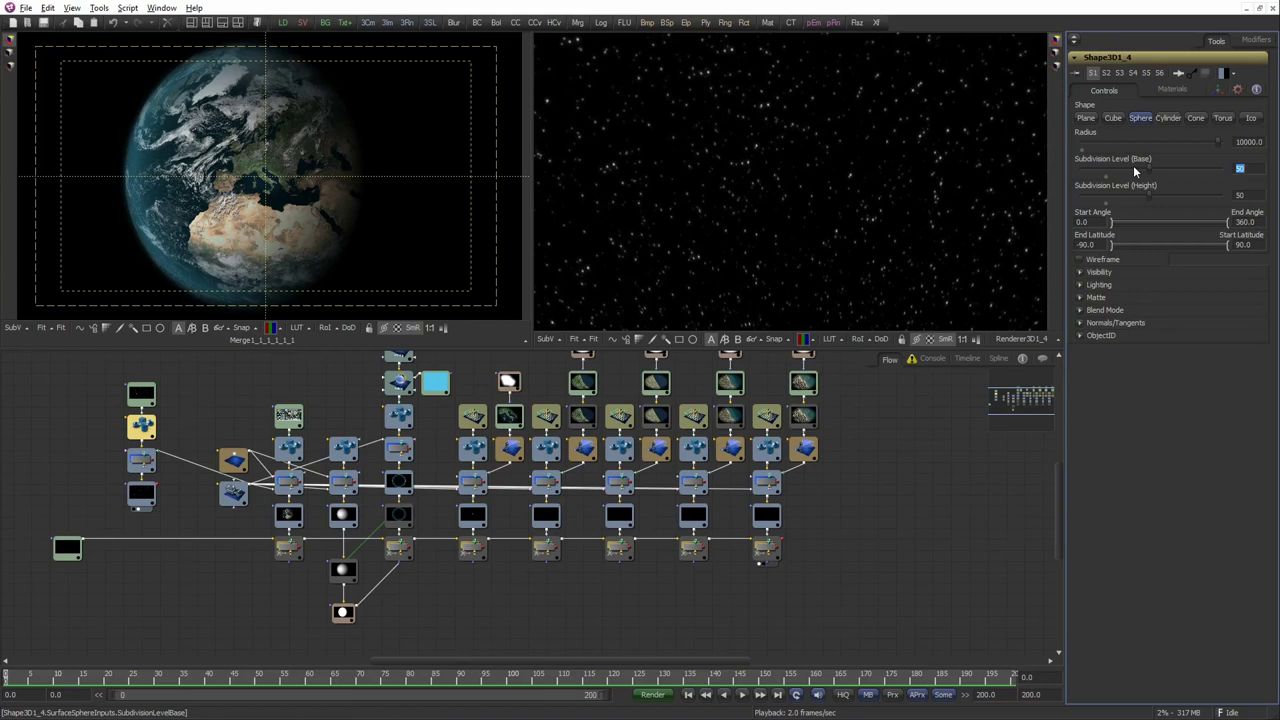
pyautogui.moveTo(1208, 148); pyautogui.dragTo(1111, 171)
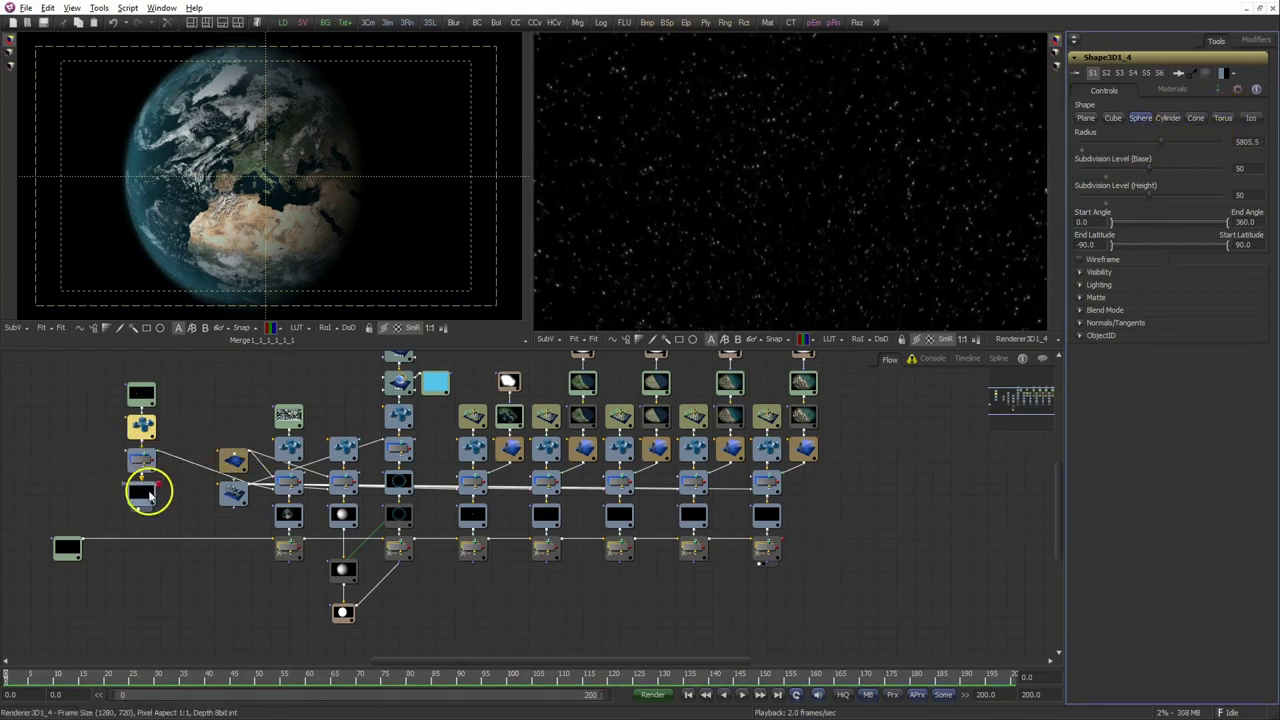
pyautogui.moveTo(158, 487); pyautogui.dragTo(86, 530)
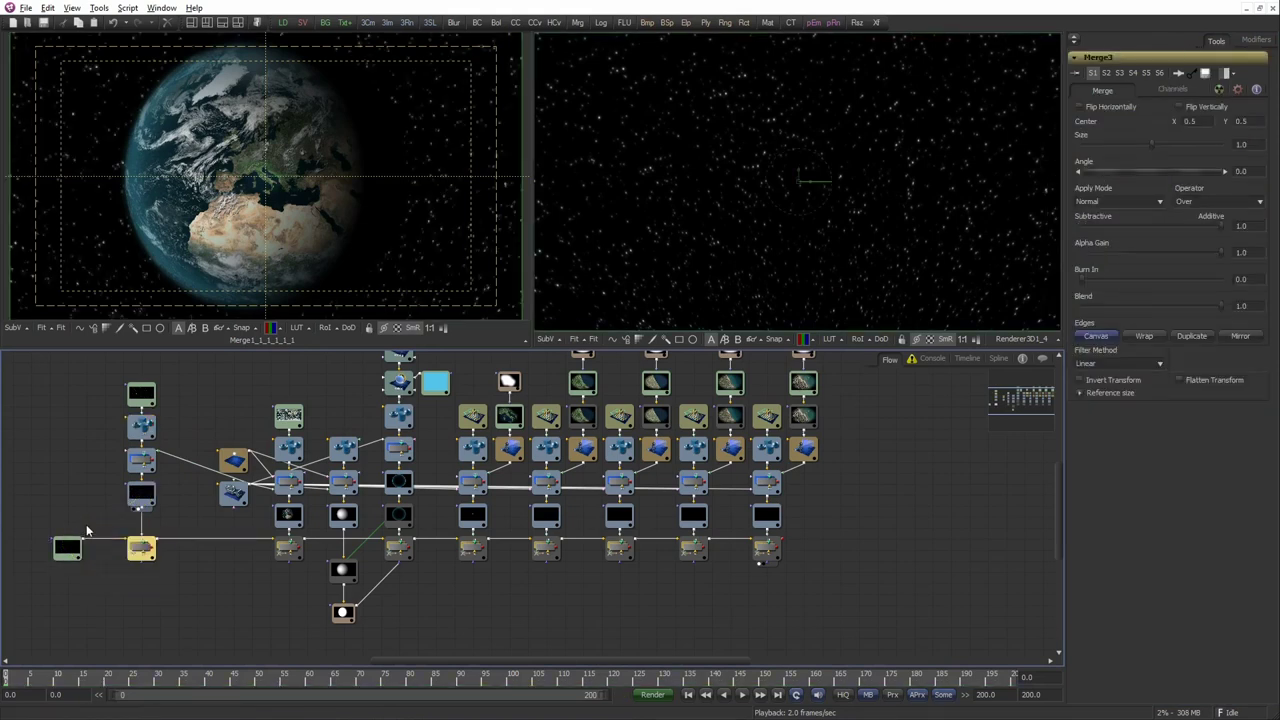
pyautogui.moveTo(80, 372)
pyautogui.mouseDown()
pyautogui.moveTo(155, 490)
pyautogui.moveTo(138, 468)
pyautogui.mouseUp()
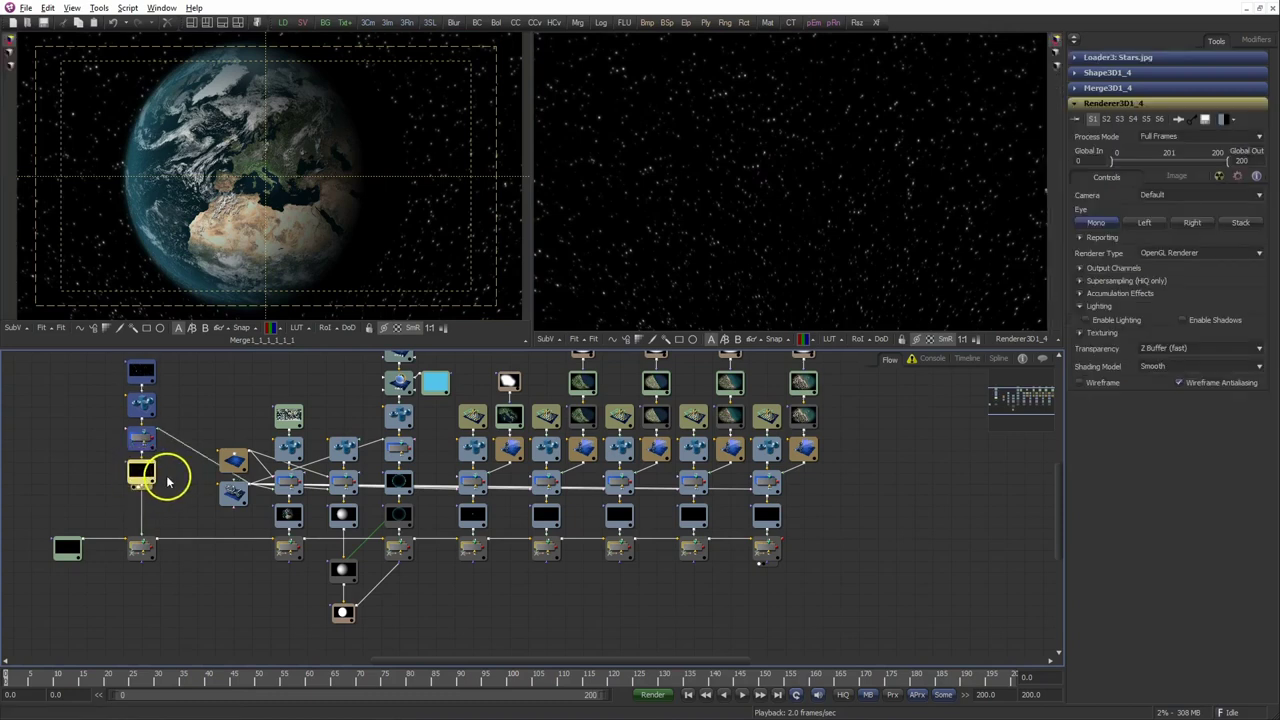
# Add a Color Corrector to the stars with Contrast about 1.59 and Gain about 0.82.
pyautogui.hotkey('ctrl', 'space')
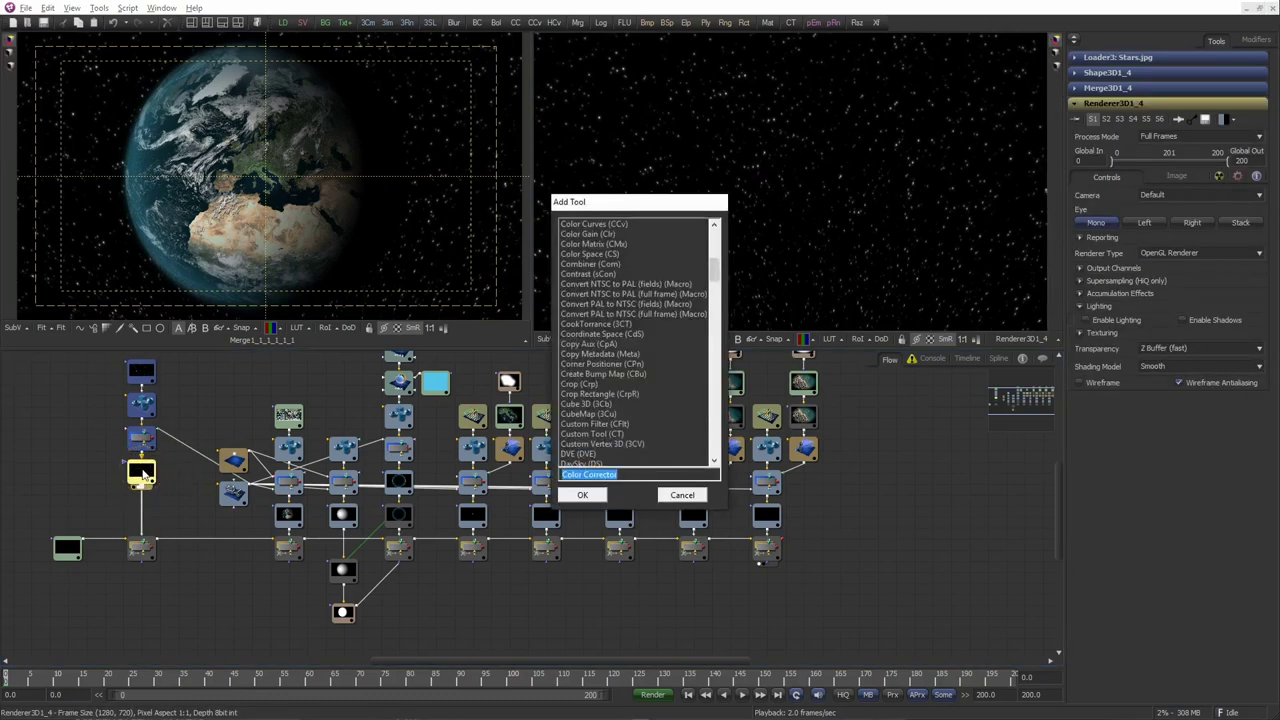
pyautogui.write('cc')
pyautogui.click(584, 496)
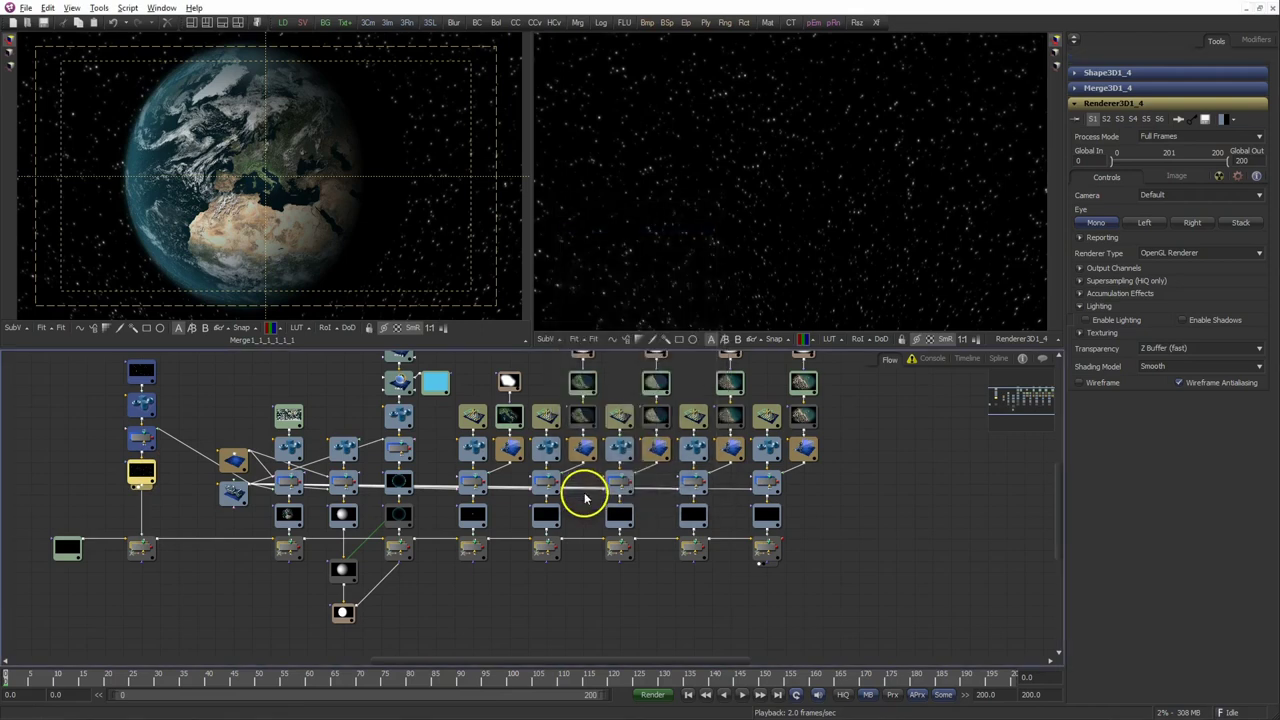
pyautogui.moveTo(1171, 398); pyautogui.dragTo(1158, 400)
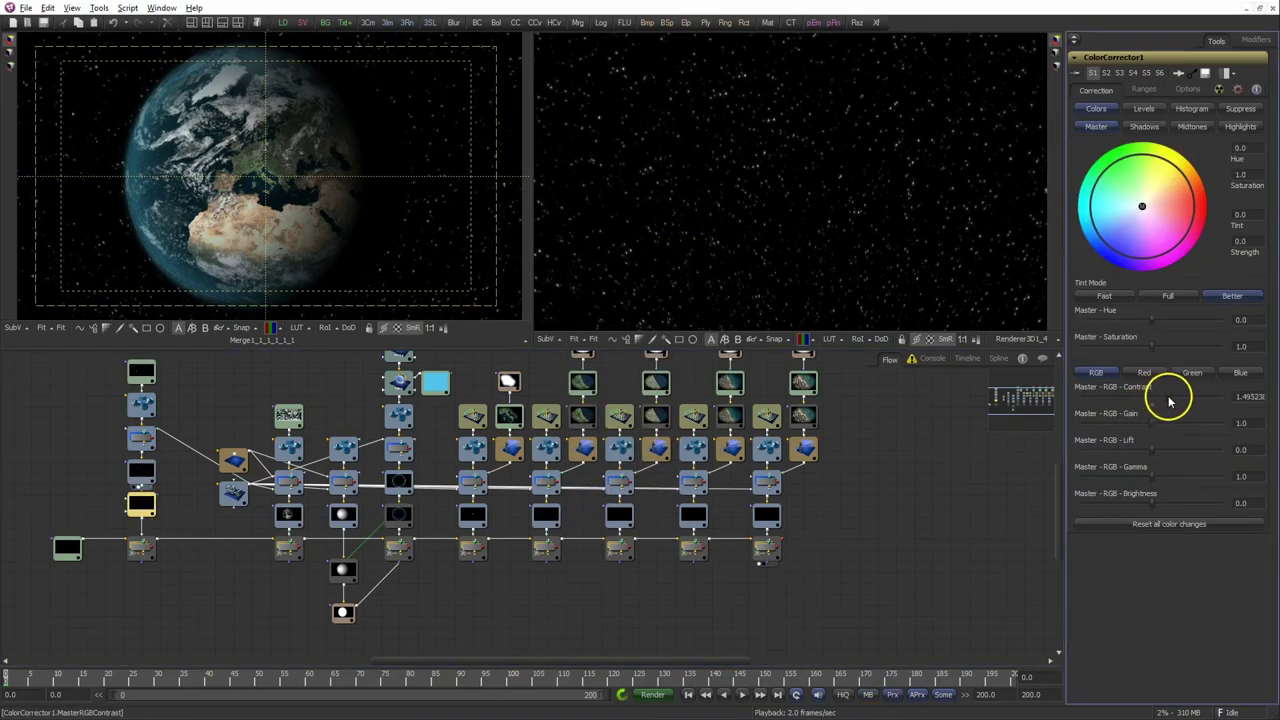
pyautogui.click(1153, 428)
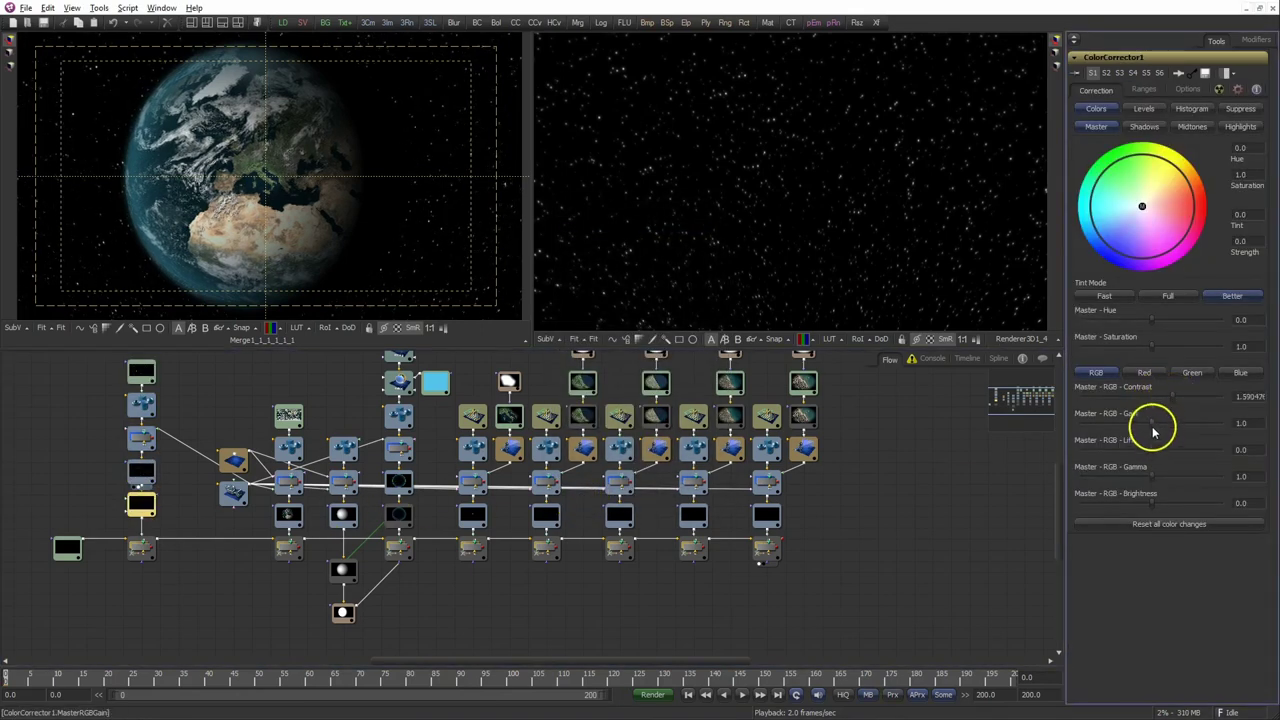
pyautogui.moveTo(1153, 428)
pyautogui.mouseDown()
pyautogui.moveTo(1166, 428)
pyautogui.moveTo(1142, 428)
pyautogui.mouseUp()
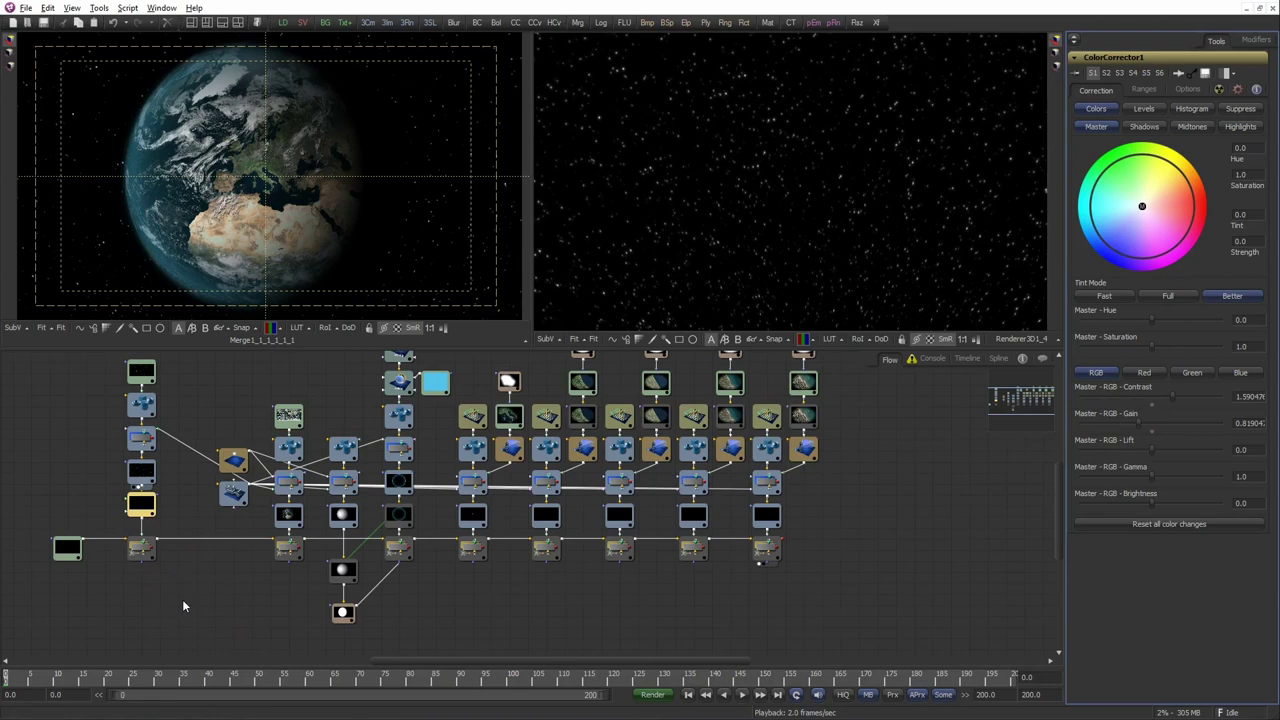
# Select Camera3D1 and make its Focal Length animatable.
pyautogui.click(228, 495)
pyautogui.click(230, 495)
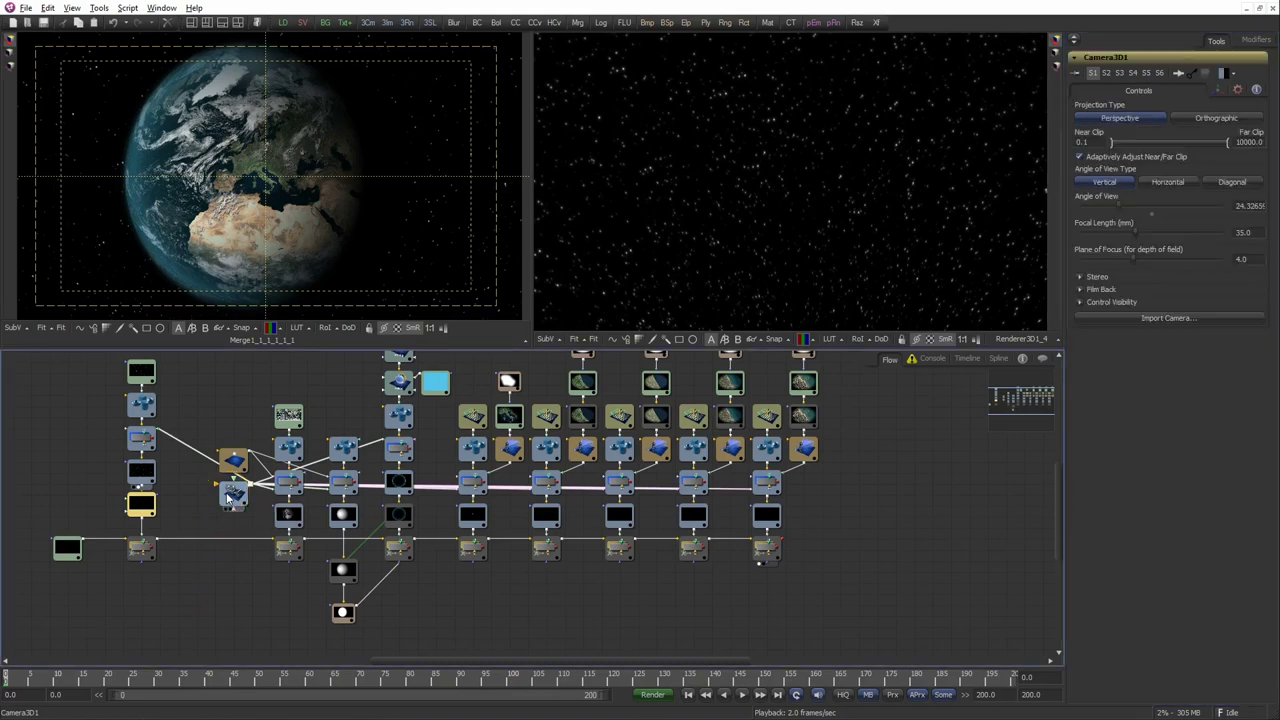
pyautogui.click(286, 500)
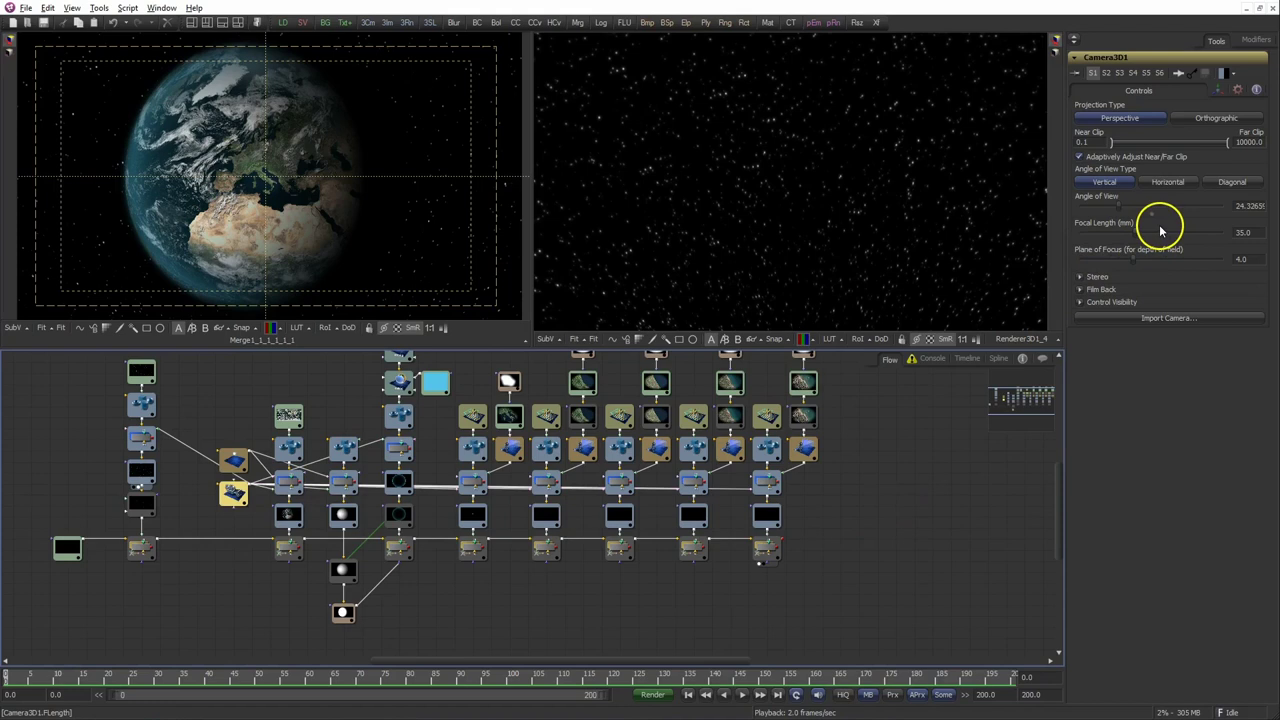
pyautogui.rightClick(1113, 226)
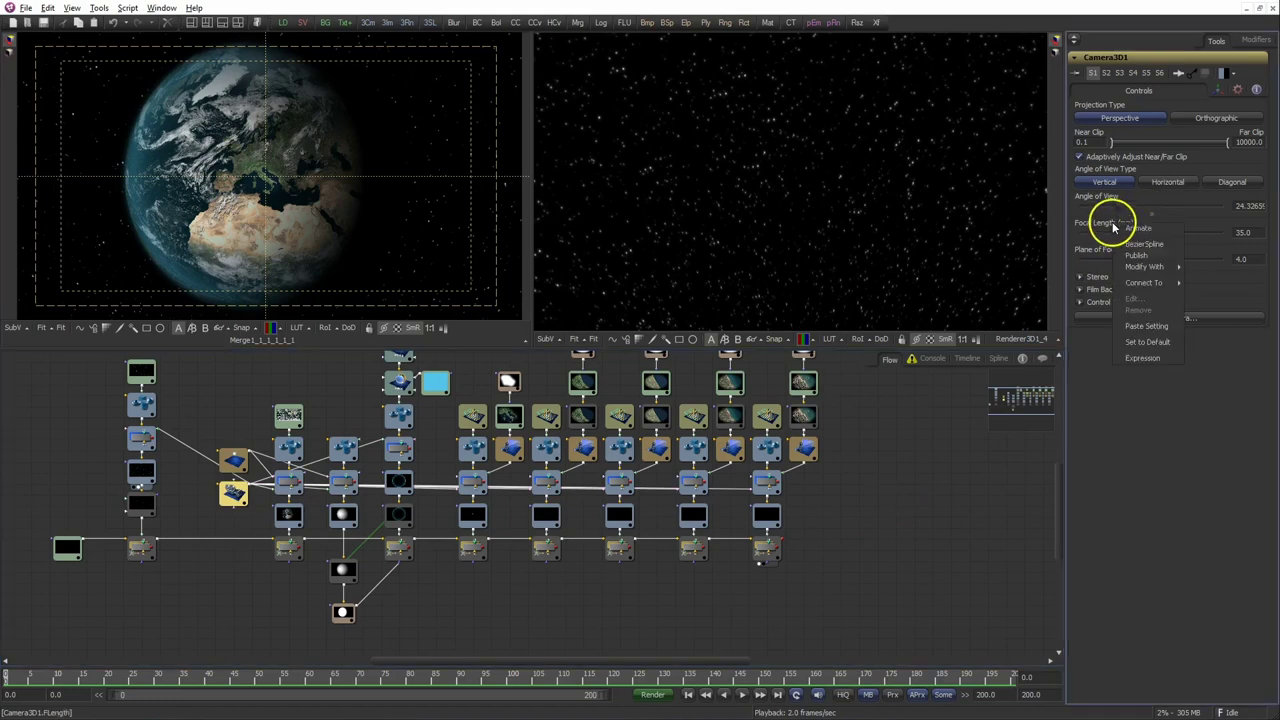
pyautogui.click(1133, 229)
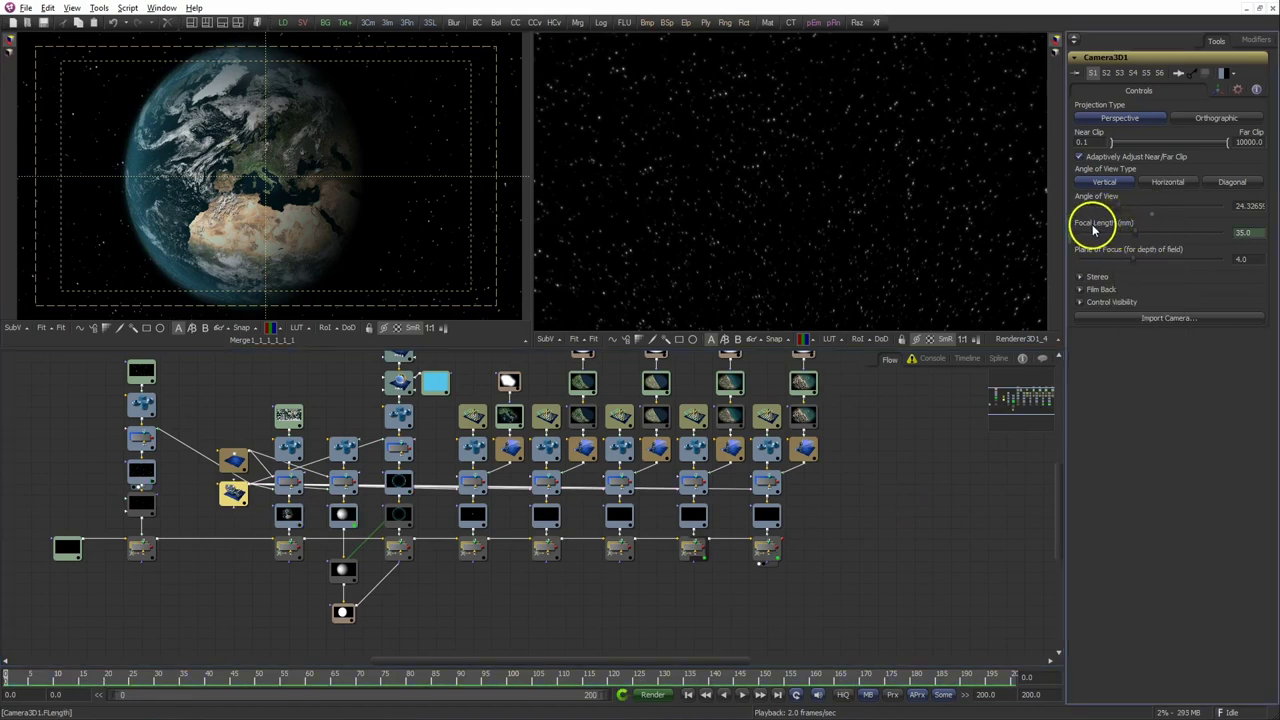
# Animate the camera's Translation and Rotation groups in the Transform controls.
pyautogui.click(1215, 91)
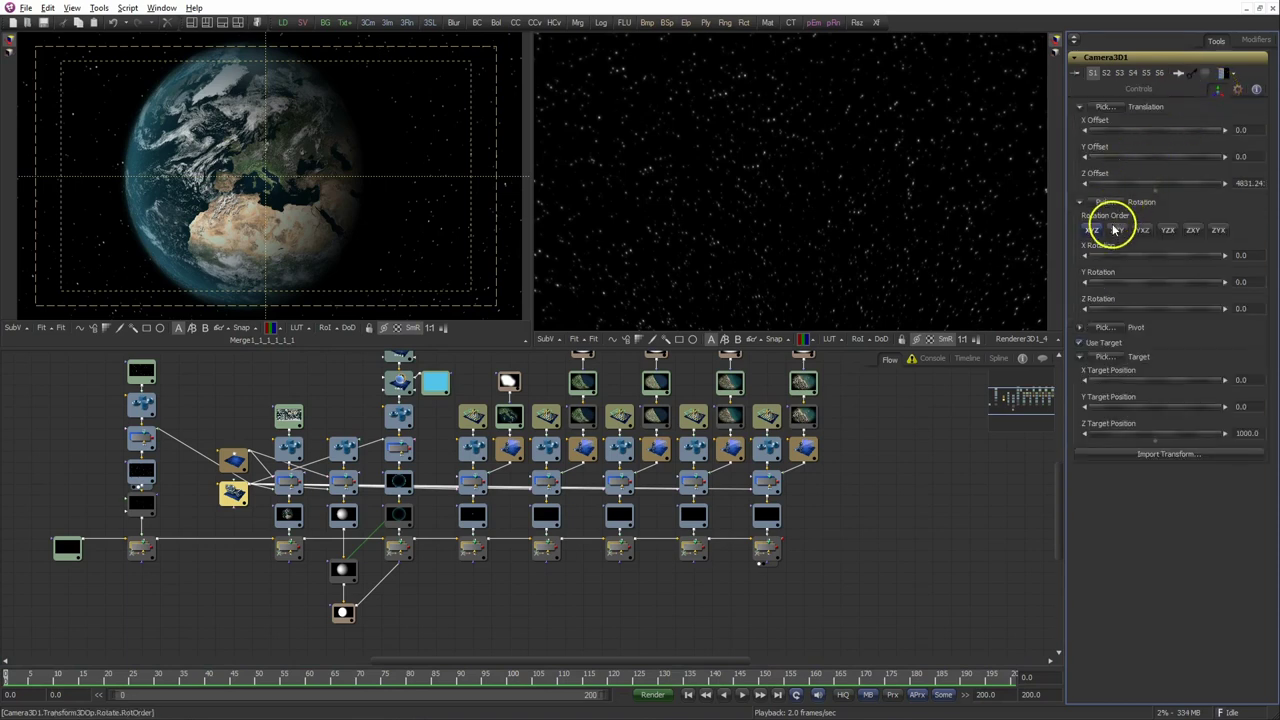
pyautogui.rightClick(1100, 121)
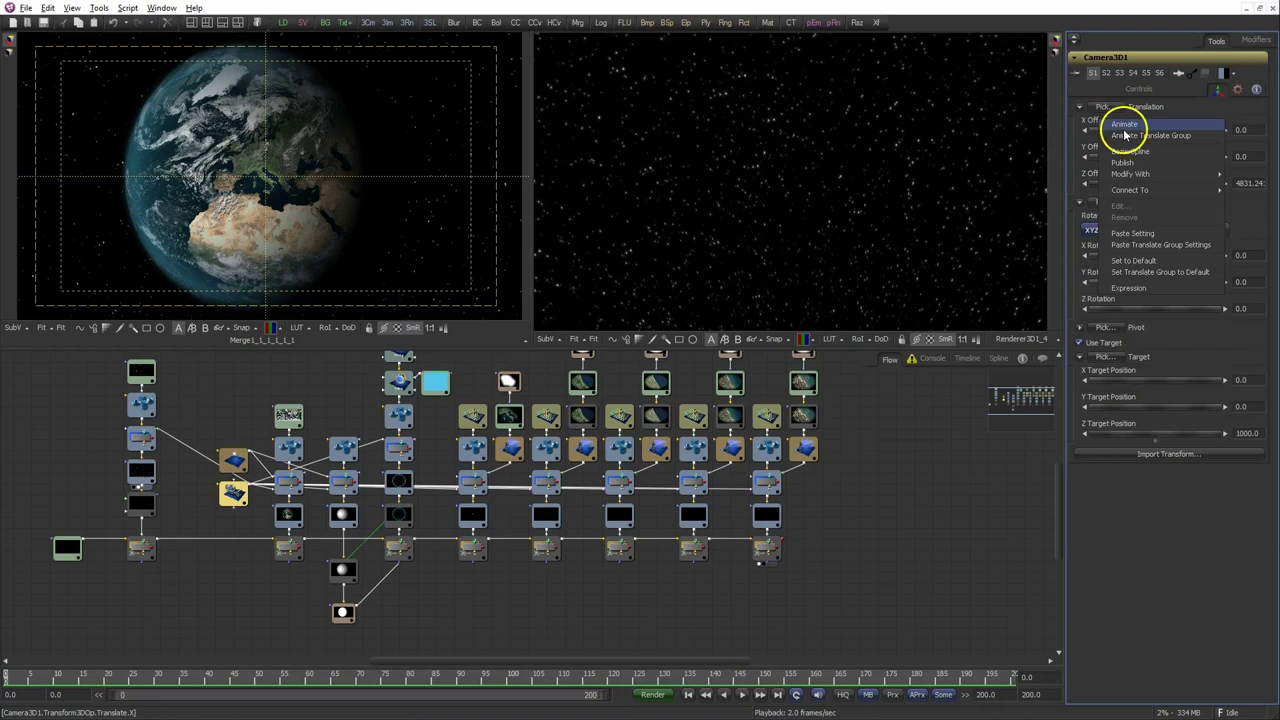
pyautogui.click(1121, 130)
pyautogui.rightClick(1093, 247)
pyautogui.click(1125, 262)
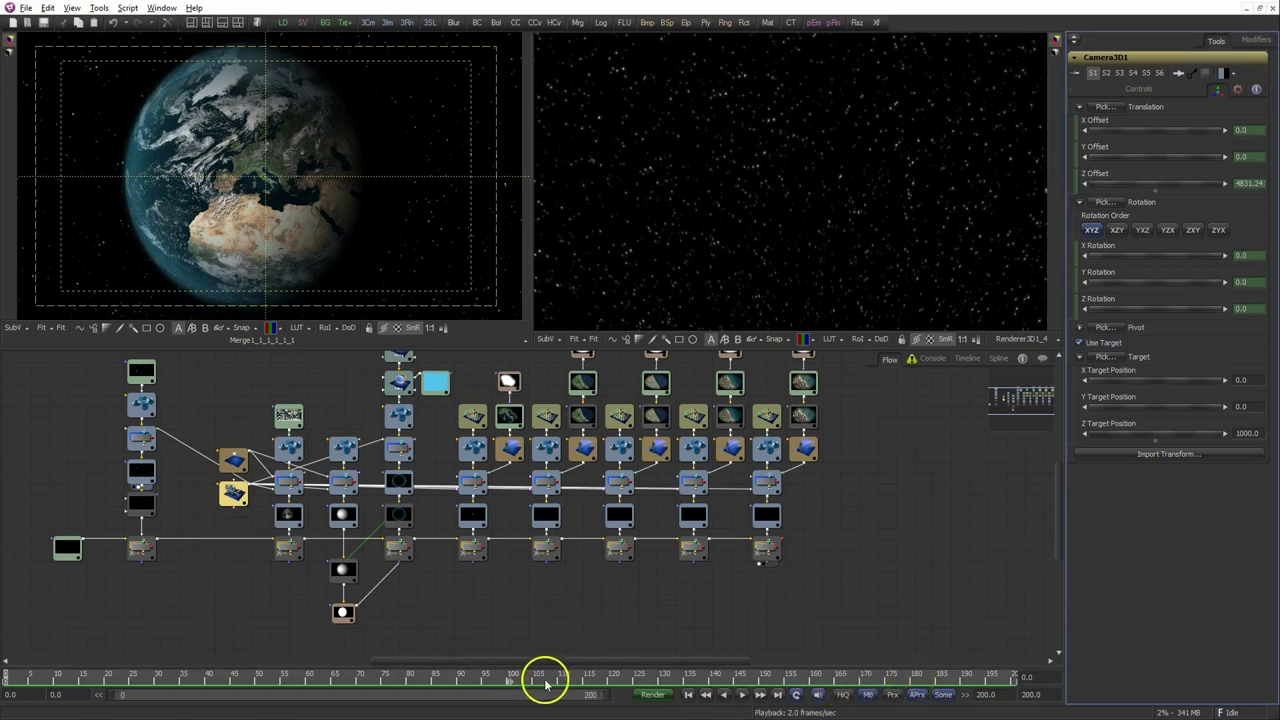
# At frame 119, set the camera's Z Offset to 1010 and raise Focal Length to about 2710.
pyautogui.click(605, 683)
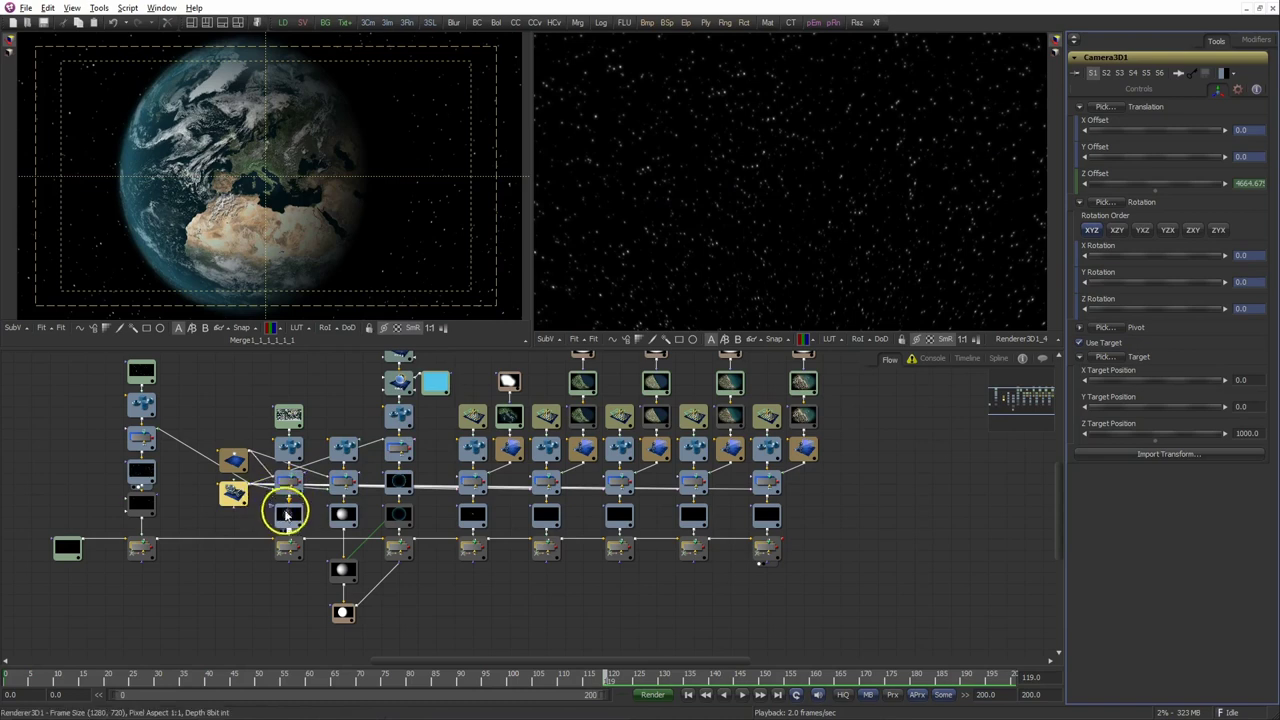
pyautogui.moveTo(305, 480); pyautogui.dragTo(790, 142)
pyautogui.moveTo(843, 205); pyautogui.dragTo(791, 194)
pyautogui.click(1240, 183)
pyautogui.write('1010')
pyautogui.press('Return')
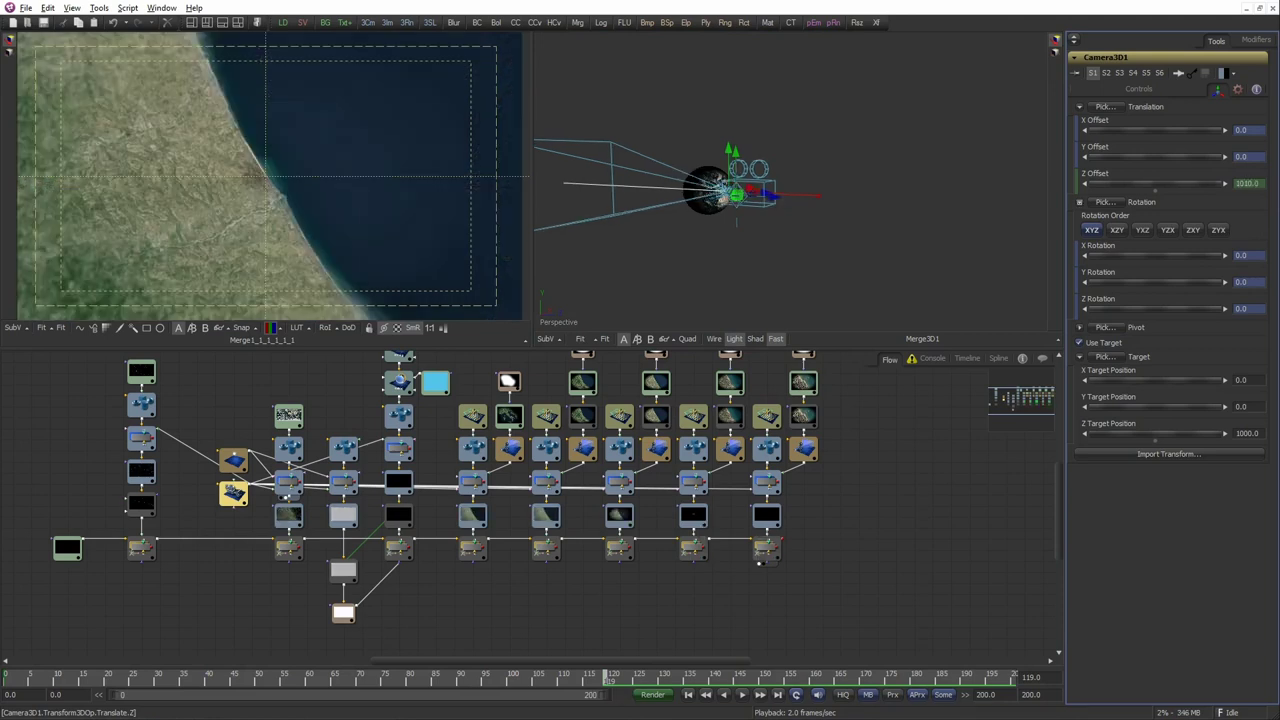
pyautogui.click(1178, 73)
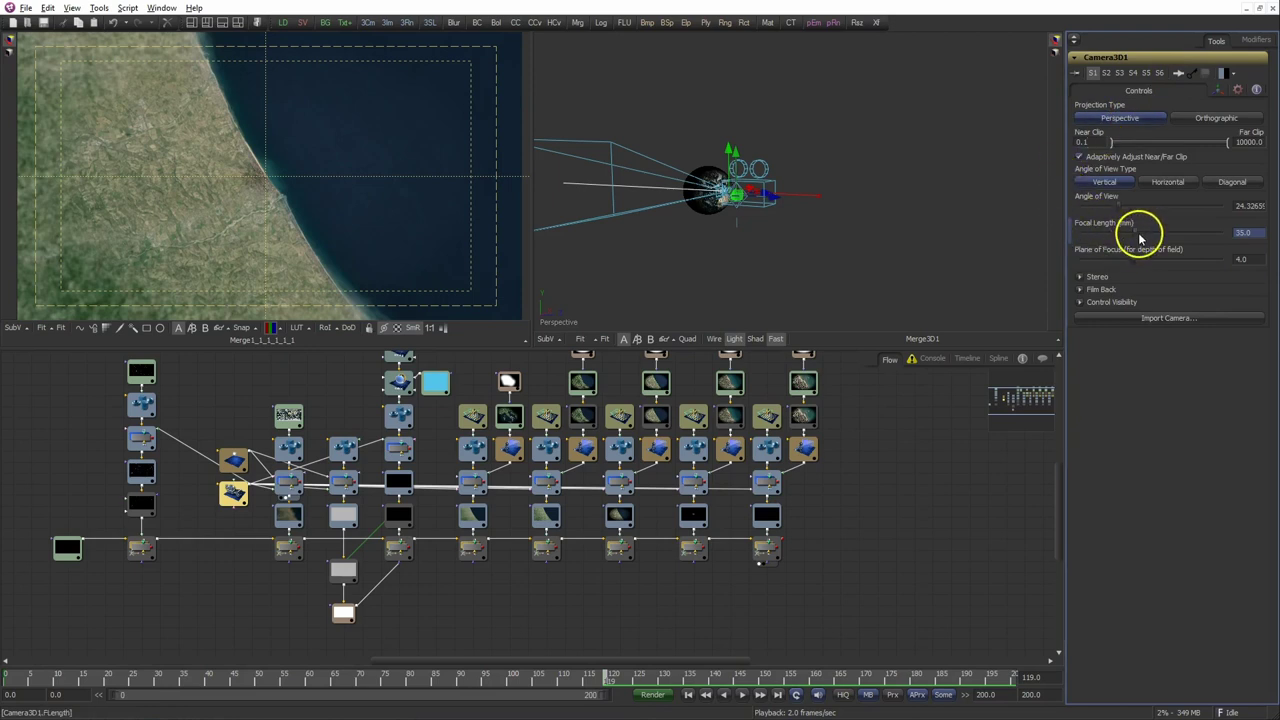
pyautogui.moveTo(1144, 232); pyautogui.dragTo(1207, 229)
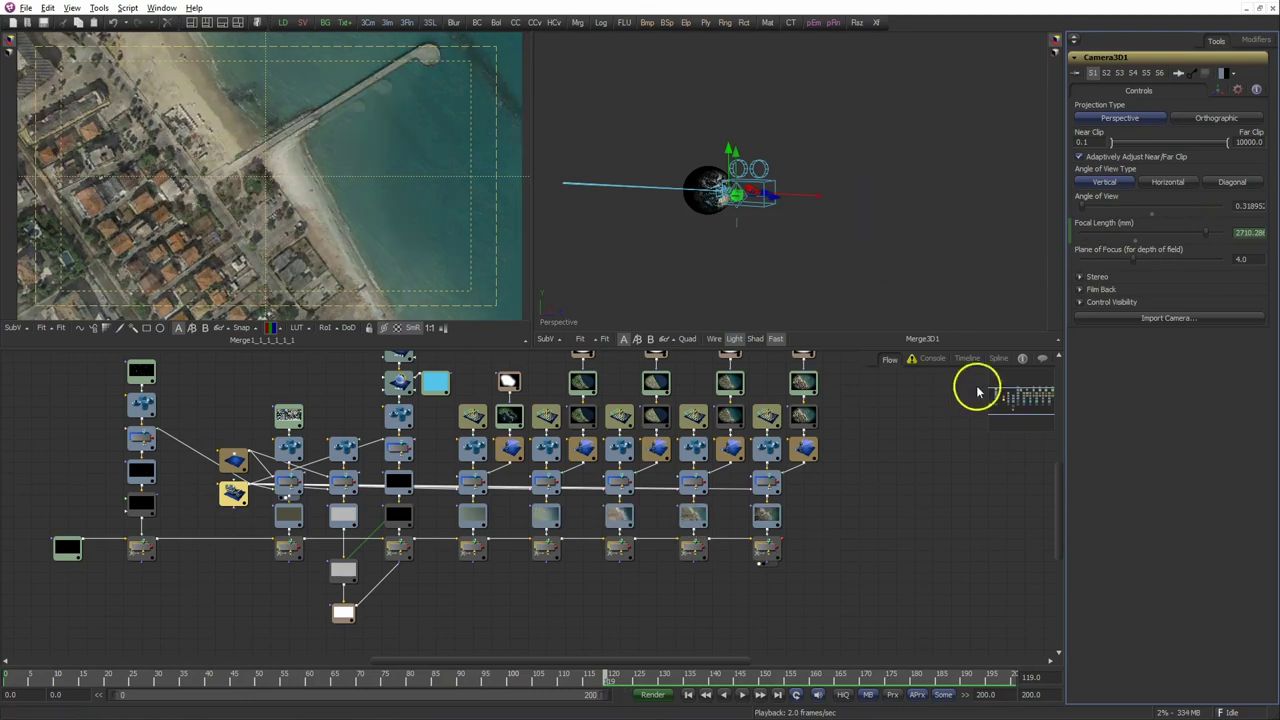
# In the Spline editor, smooth all Focal Length keys into an eased curve.
pyautogui.click(996, 360)
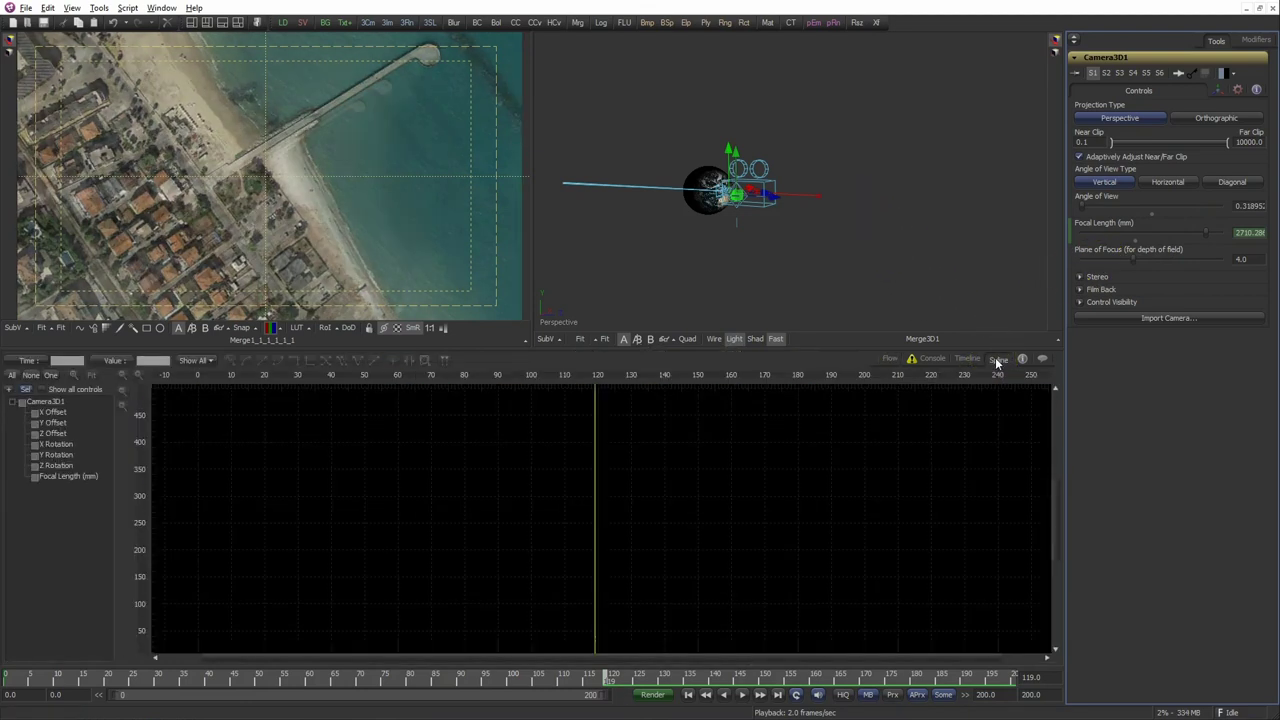
pyautogui.click(56, 478)
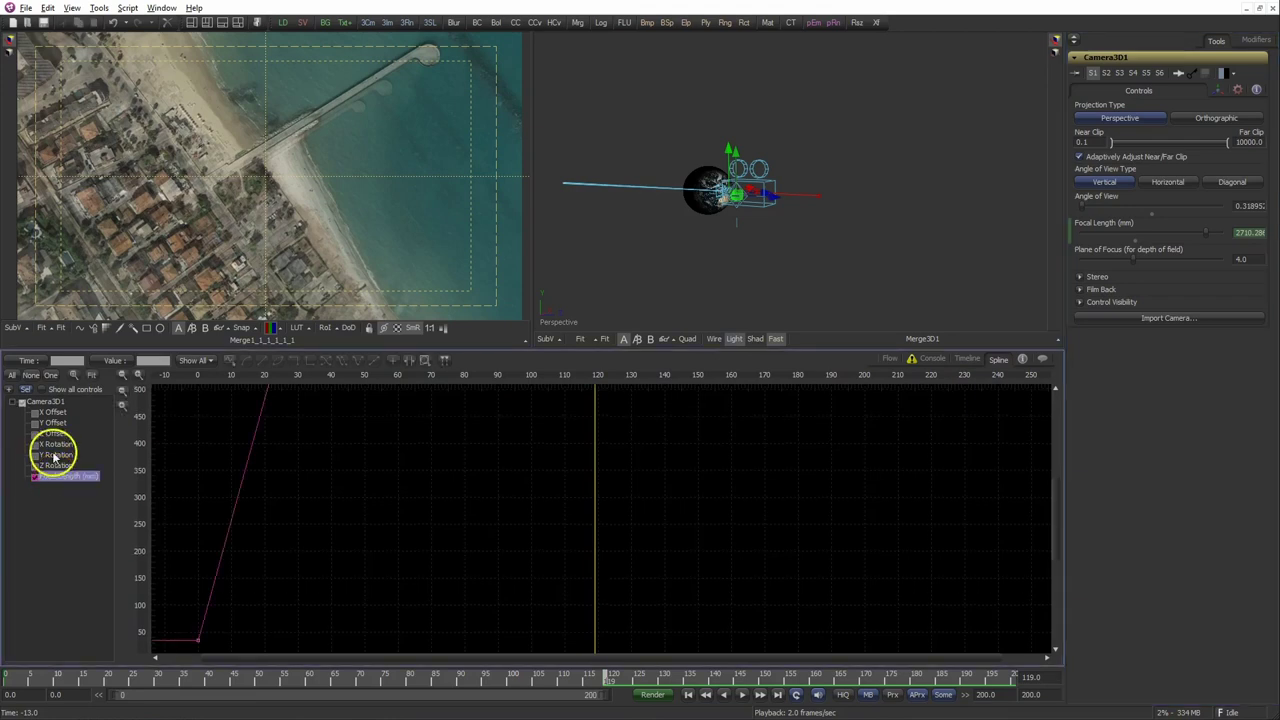
pyautogui.click(91, 376)
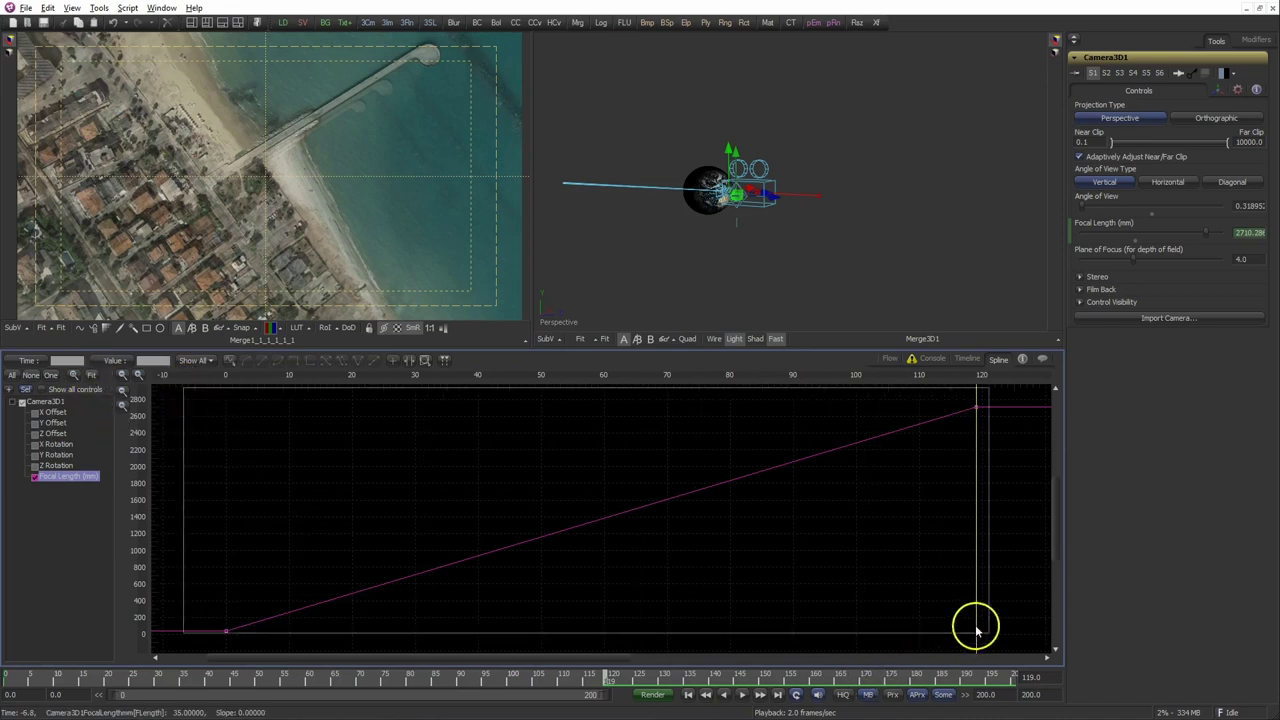
pyautogui.moveTo(213, 423); pyautogui.dragTo(1025, 655)
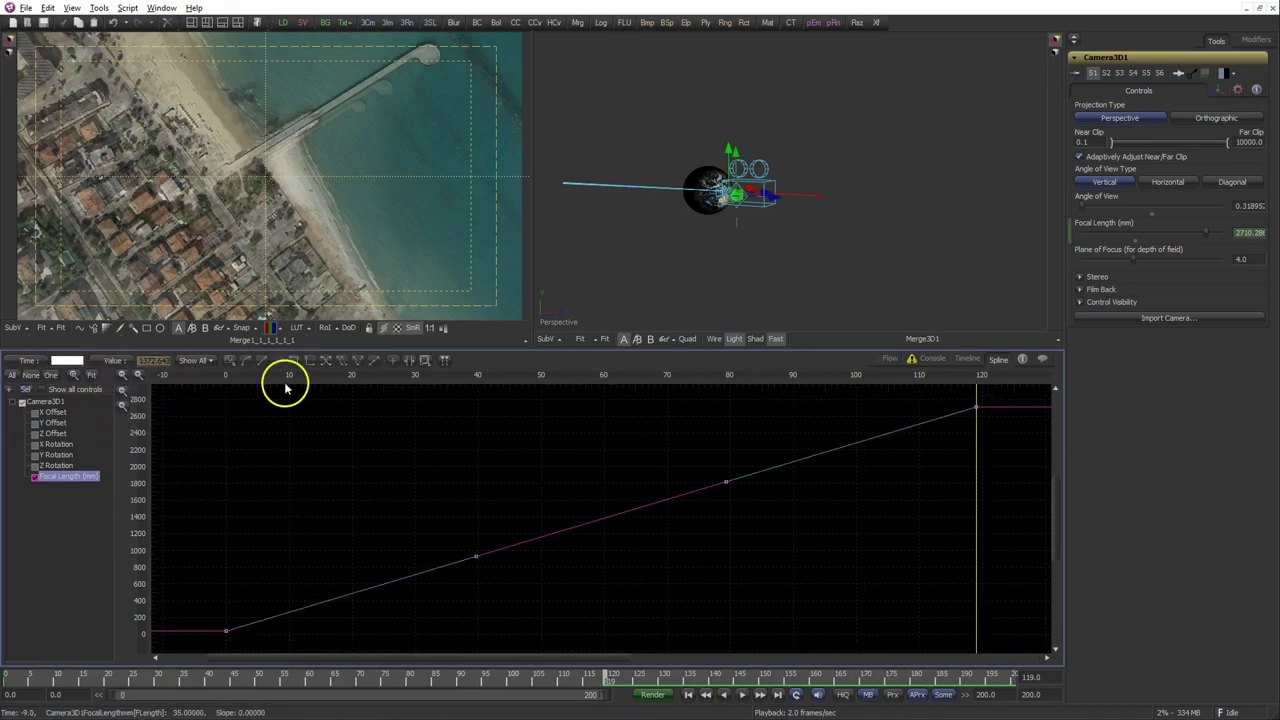
pyautogui.click(247, 362)
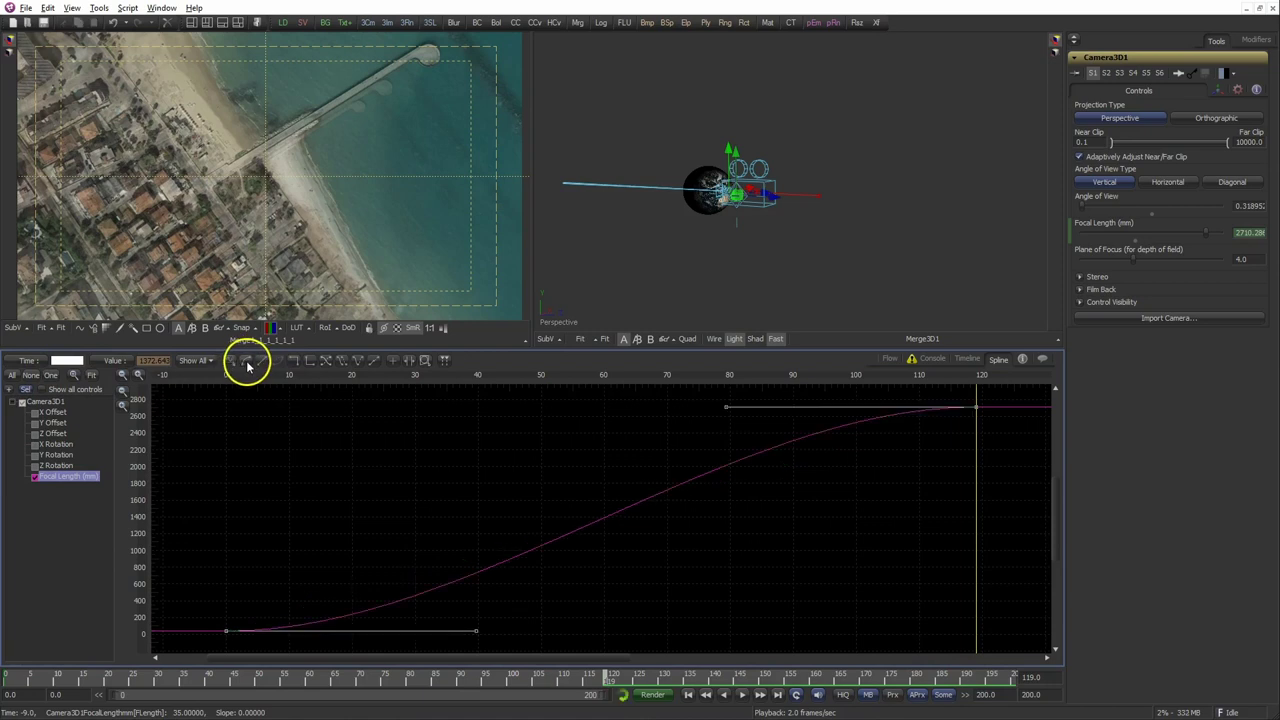
# Smooth all Z Offset keys the same way and play back the camera move.
pyautogui.click(48, 435)
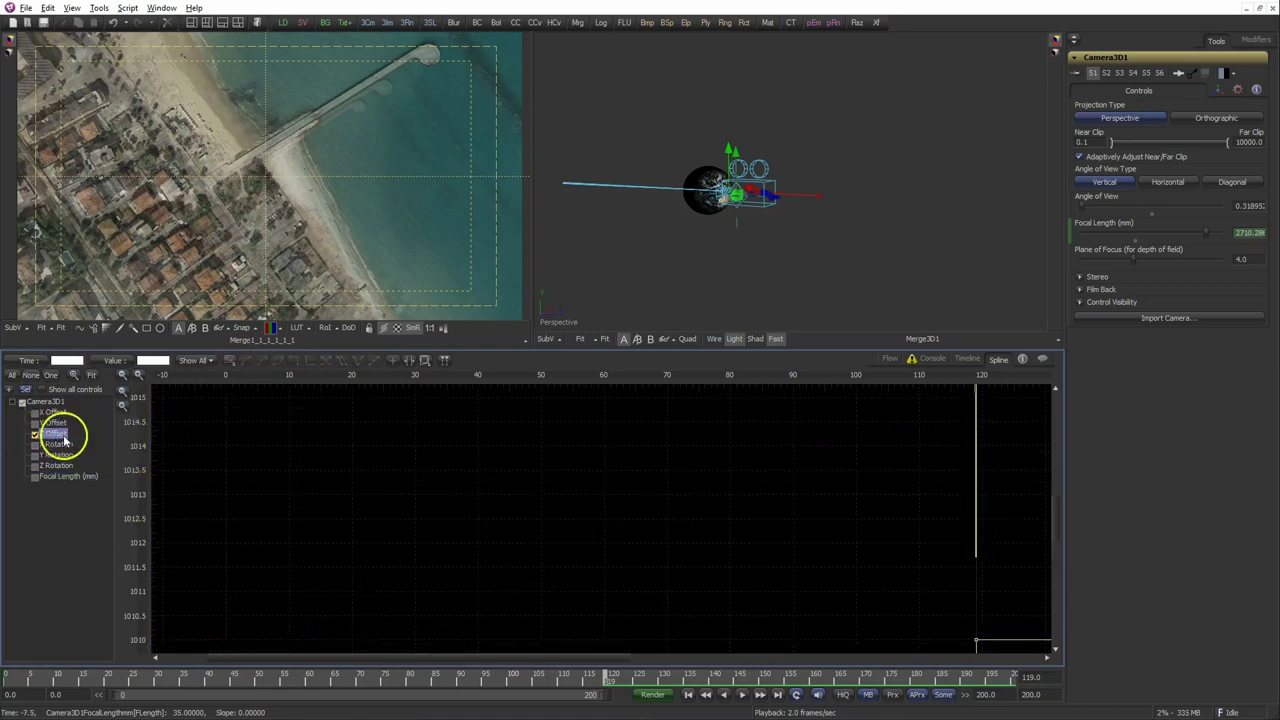
pyautogui.click(91, 380)
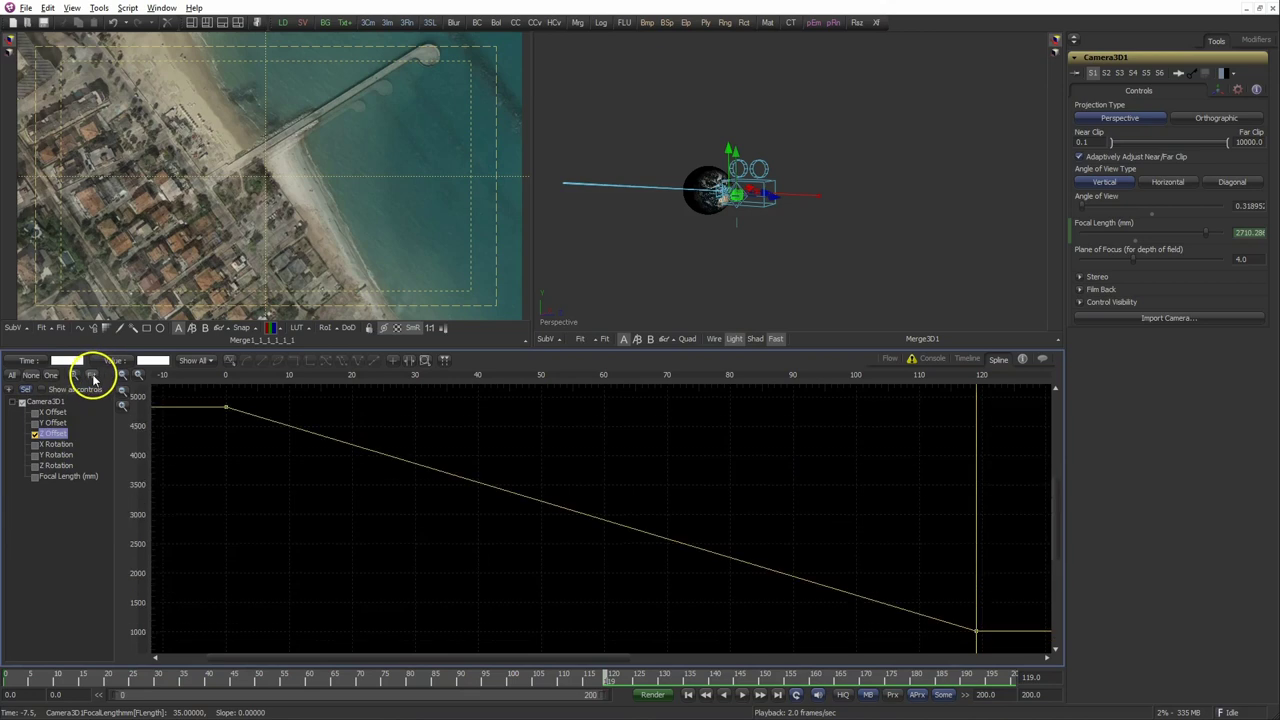
pyautogui.moveTo(215, 395); pyautogui.dragTo(1012, 588)
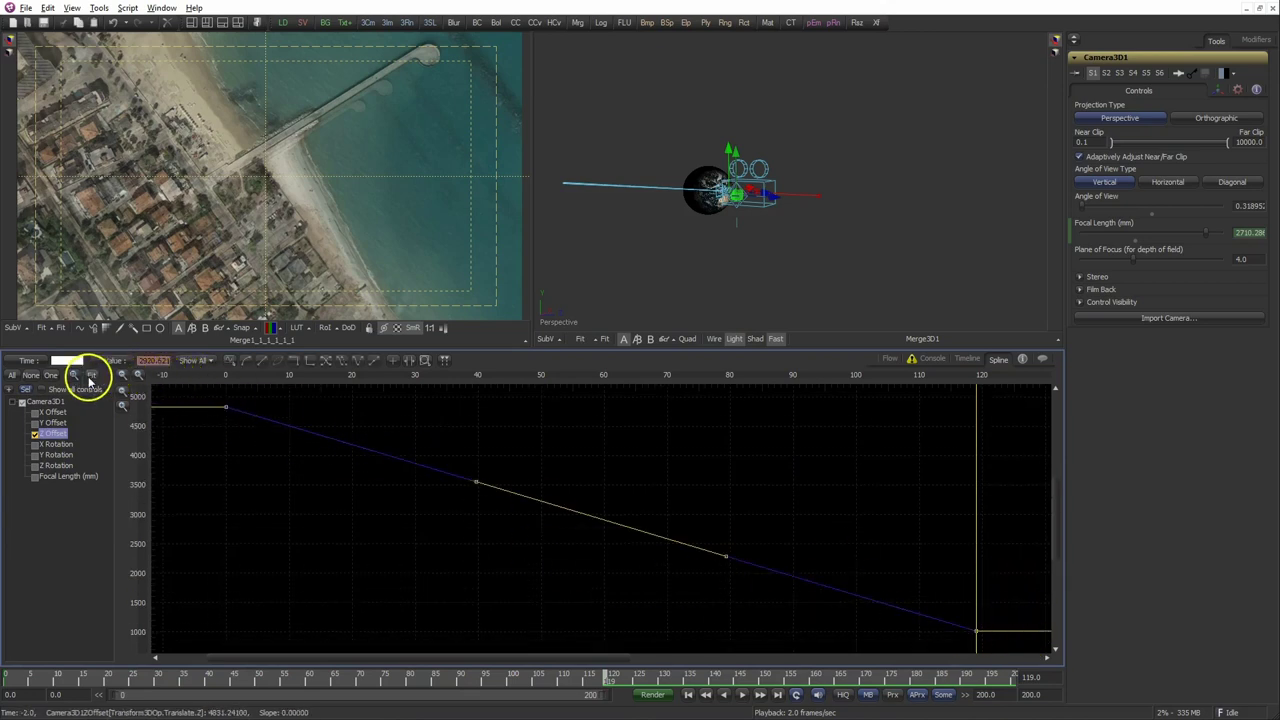
pyautogui.click(242, 369)
pyautogui.click(741, 694)
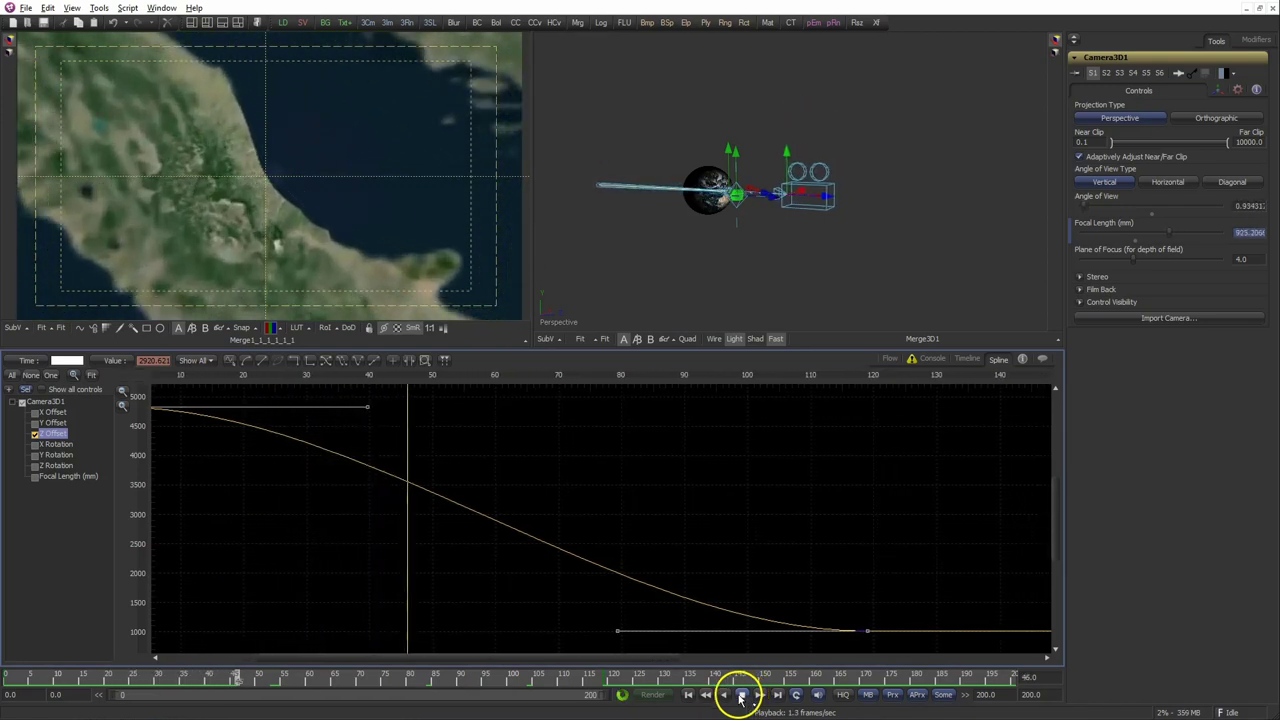
# Lengthen the ease into the final Z Offset key and steepen the Focal Length curve near its end.
pyautogui.click(741, 697)
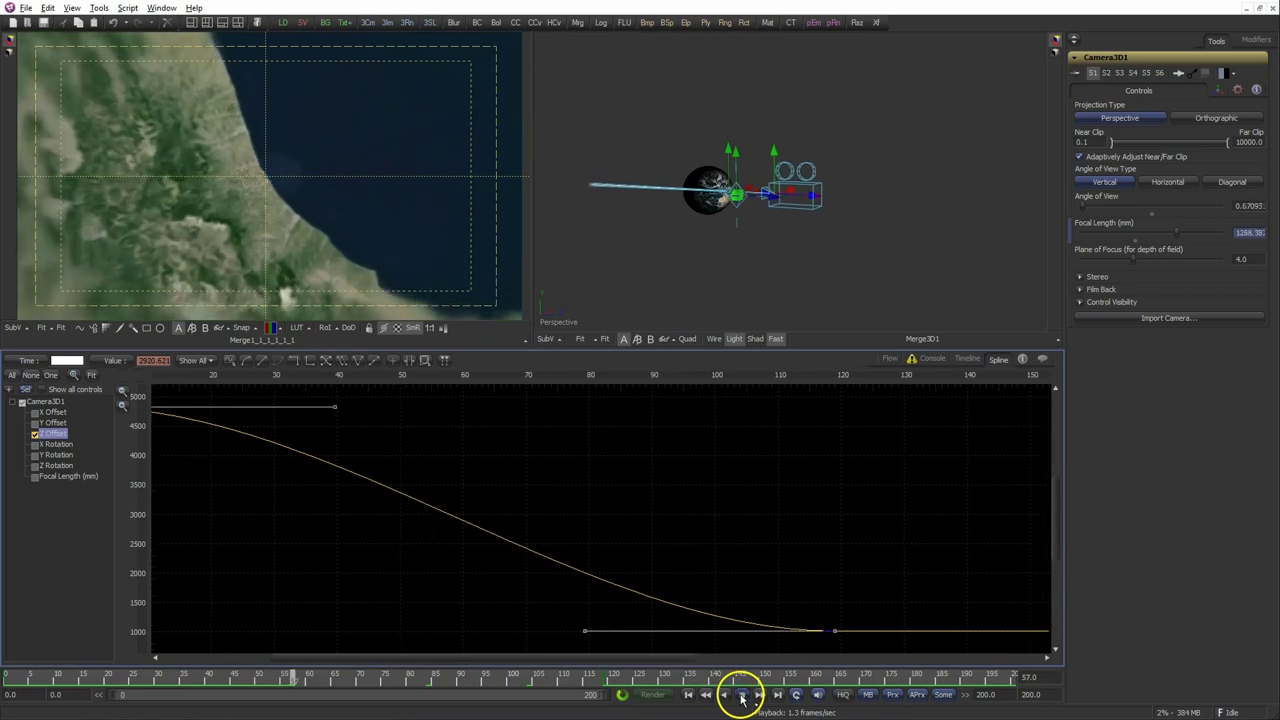
pyautogui.moveTo(300, 674); pyautogui.dragTo(5, 674)
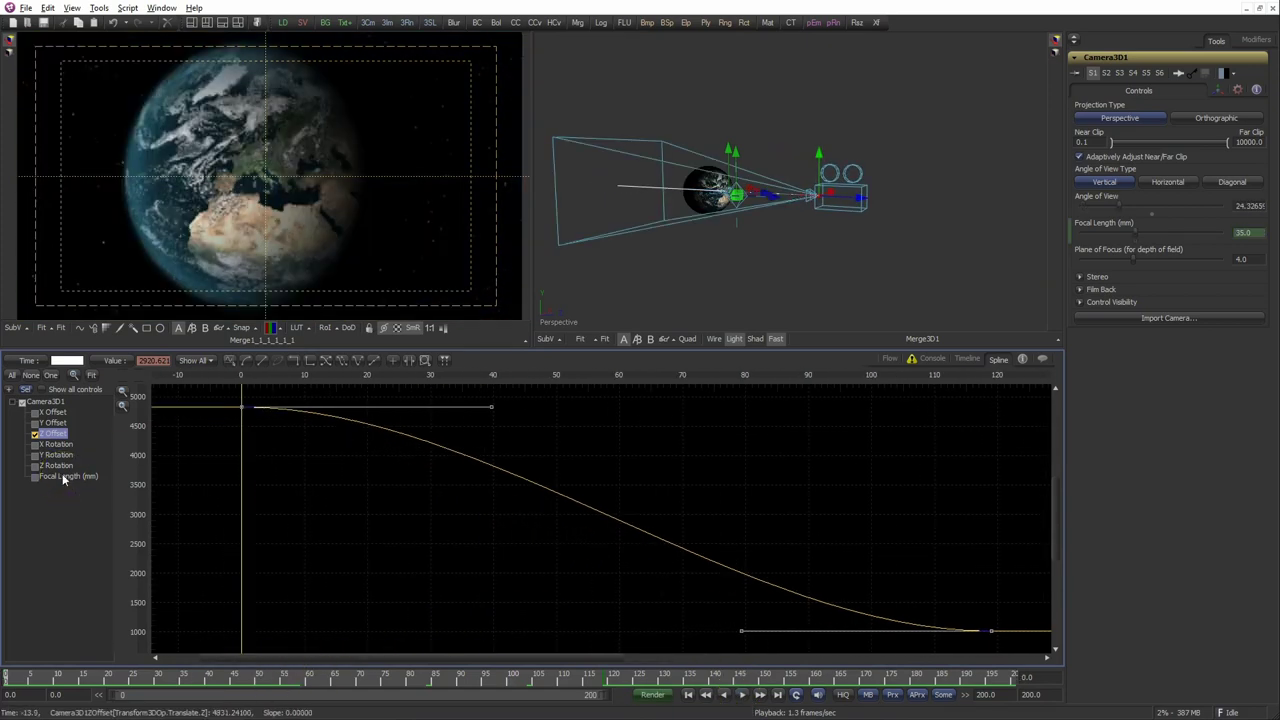
pyautogui.moveTo(743, 634); pyautogui.dragTo(904, 634)
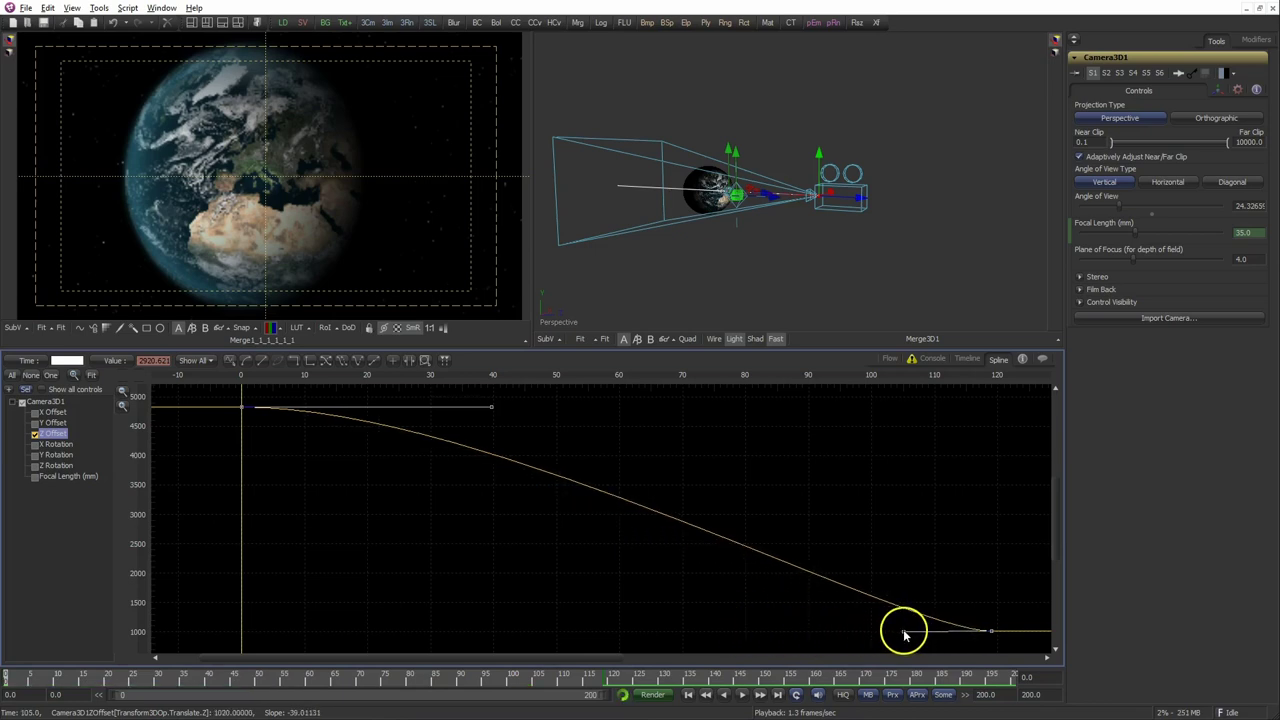
pyautogui.click(70, 476)
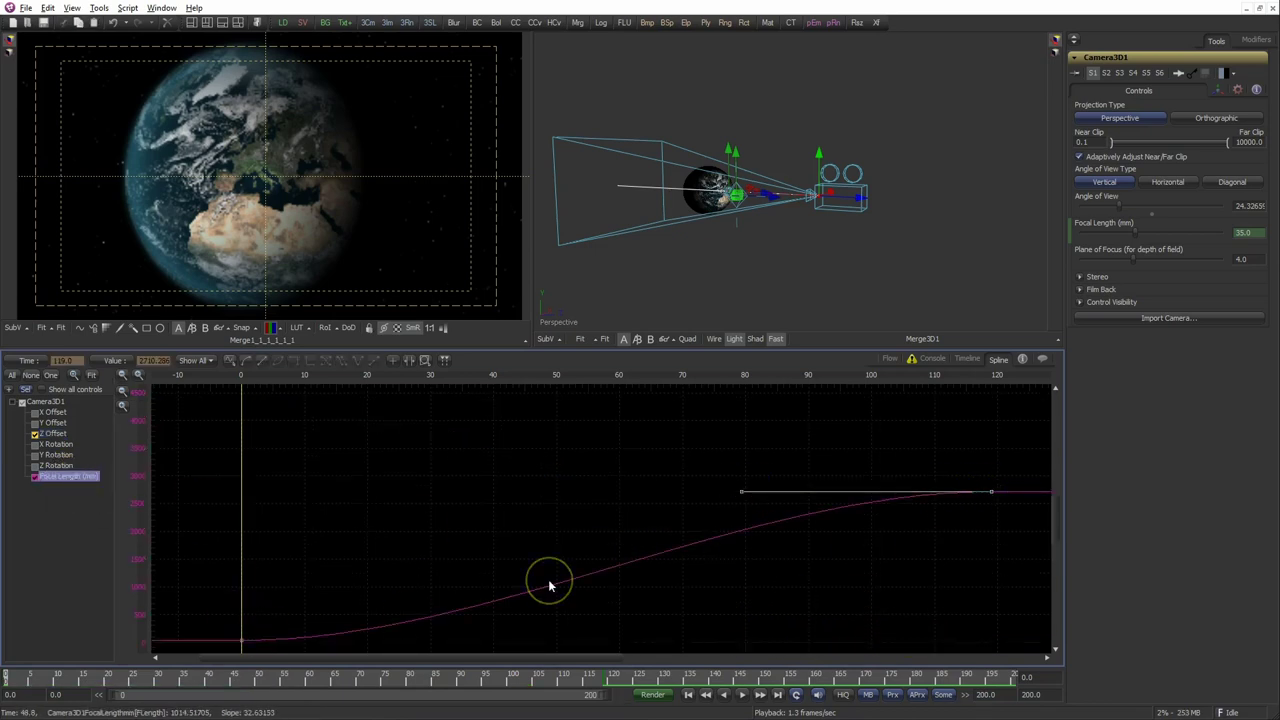
pyautogui.moveTo(741, 493); pyautogui.dragTo(947, 586)
pyautogui.click(745, 697)
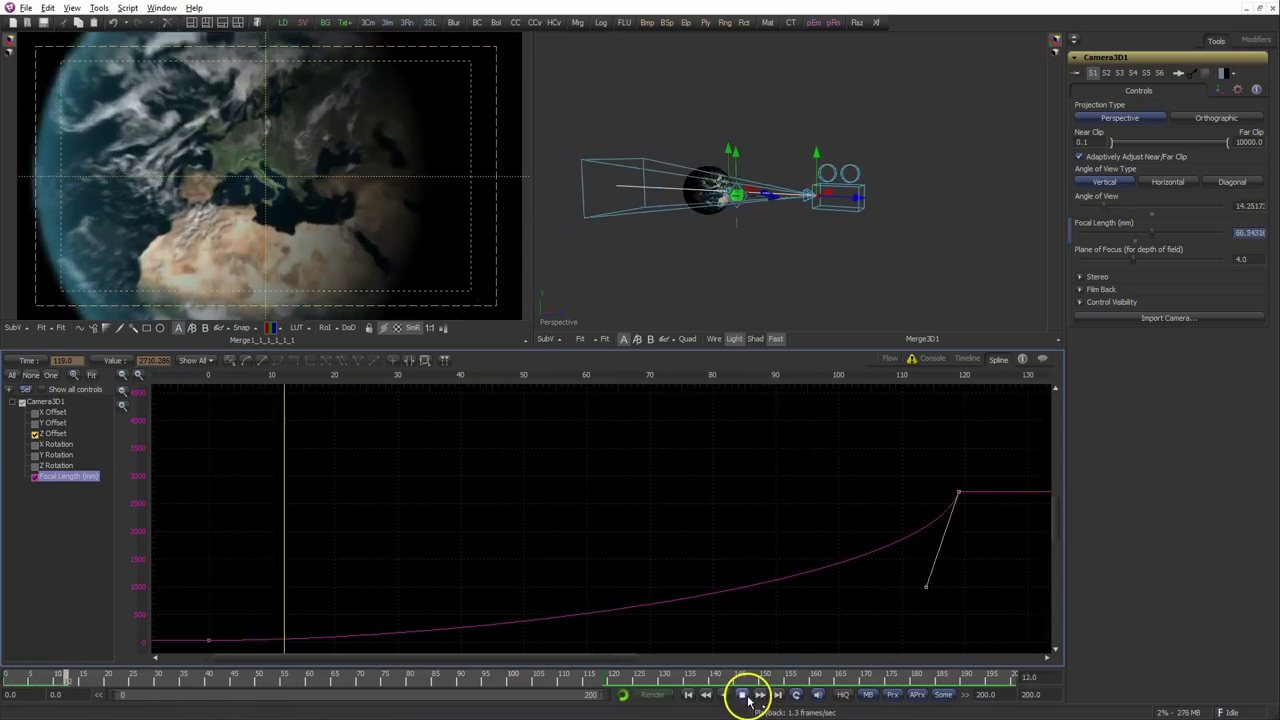
# Flatten the start of the Focal Length curve, preview it, and trim the render range to the animation.
pyautogui.click(742, 695)
pyautogui.moveTo(297, 606)
pyautogui.mouseDown()
pyautogui.moveTo(198, 634)
pyautogui.moveTo(832, 642)
pyautogui.mouseUp()
pyautogui.click(742, 695)
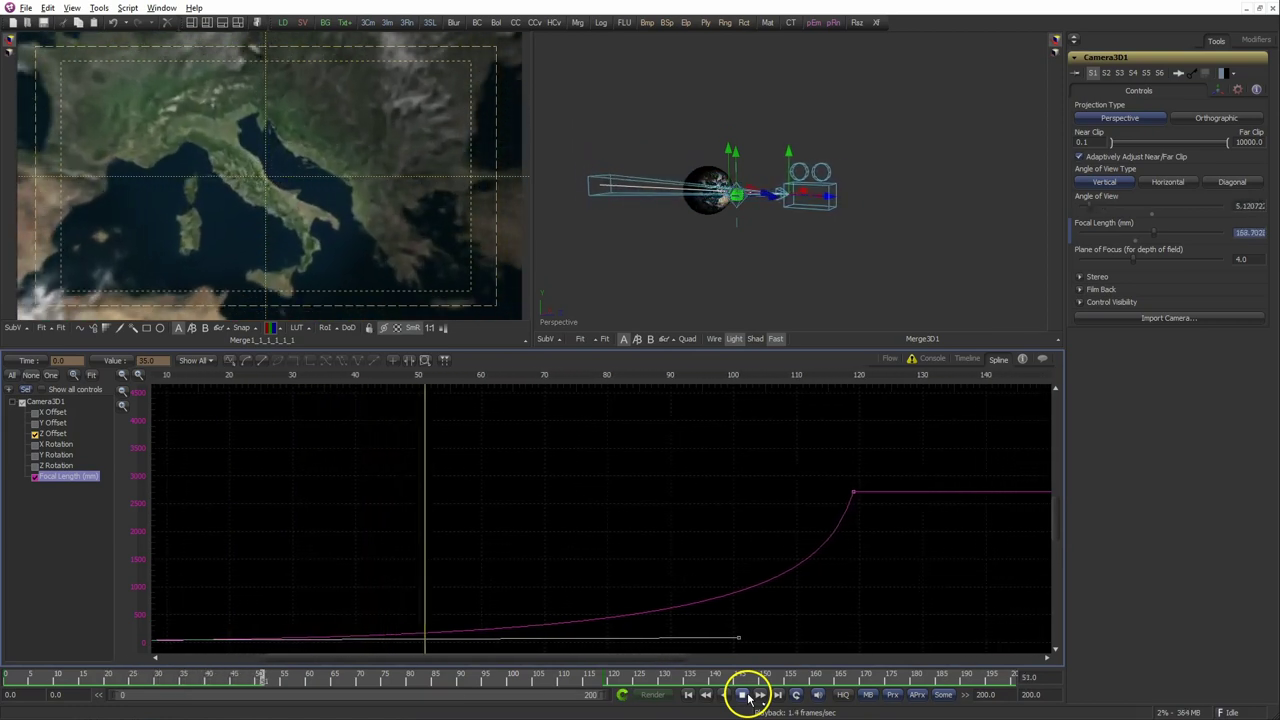
pyautogui.click(748, 697)
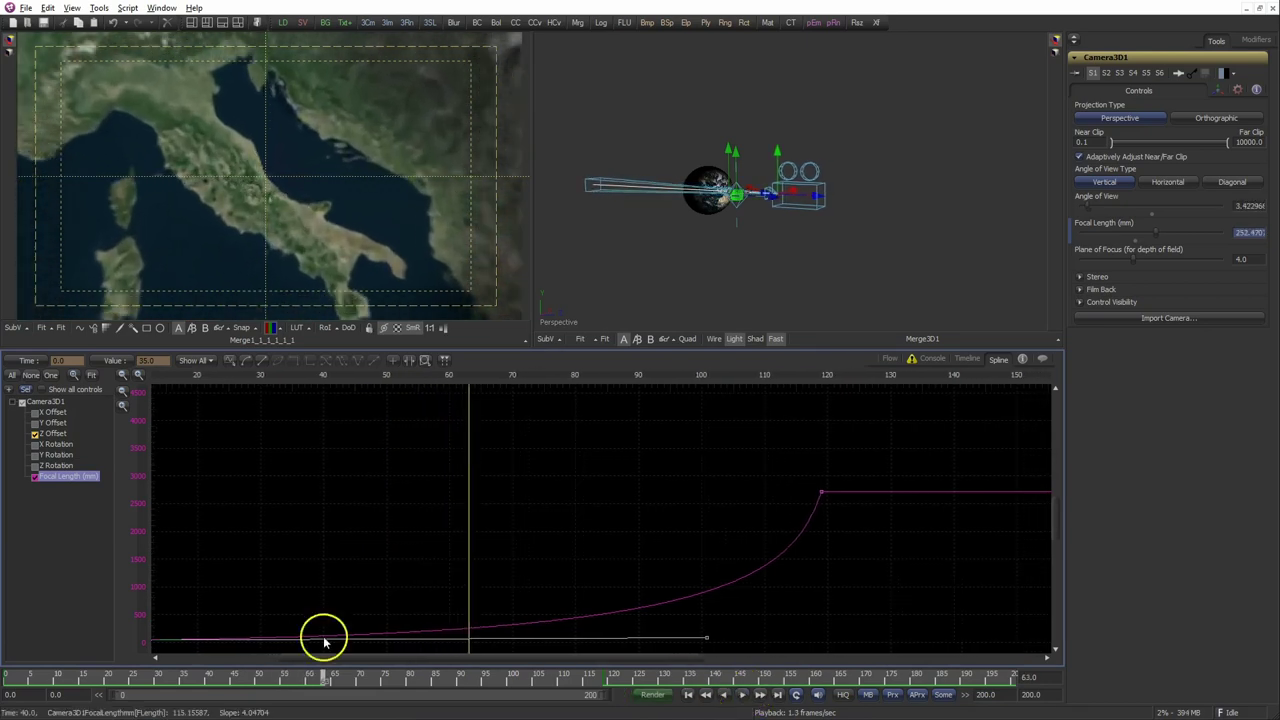
pyautogui.moveTo(10, 677); pyautogui.dragTo(569, 708)
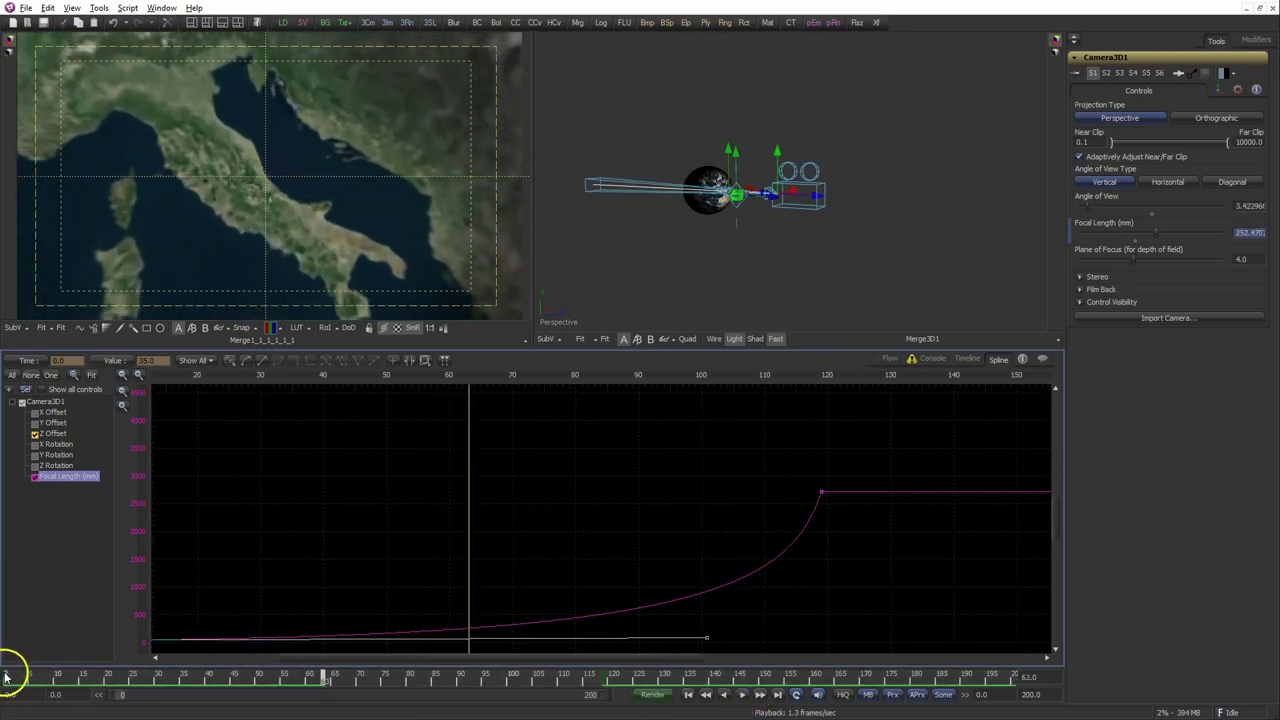
pyautogui.moveTo(420, 674); pyautogui.dragTo(8, 677)
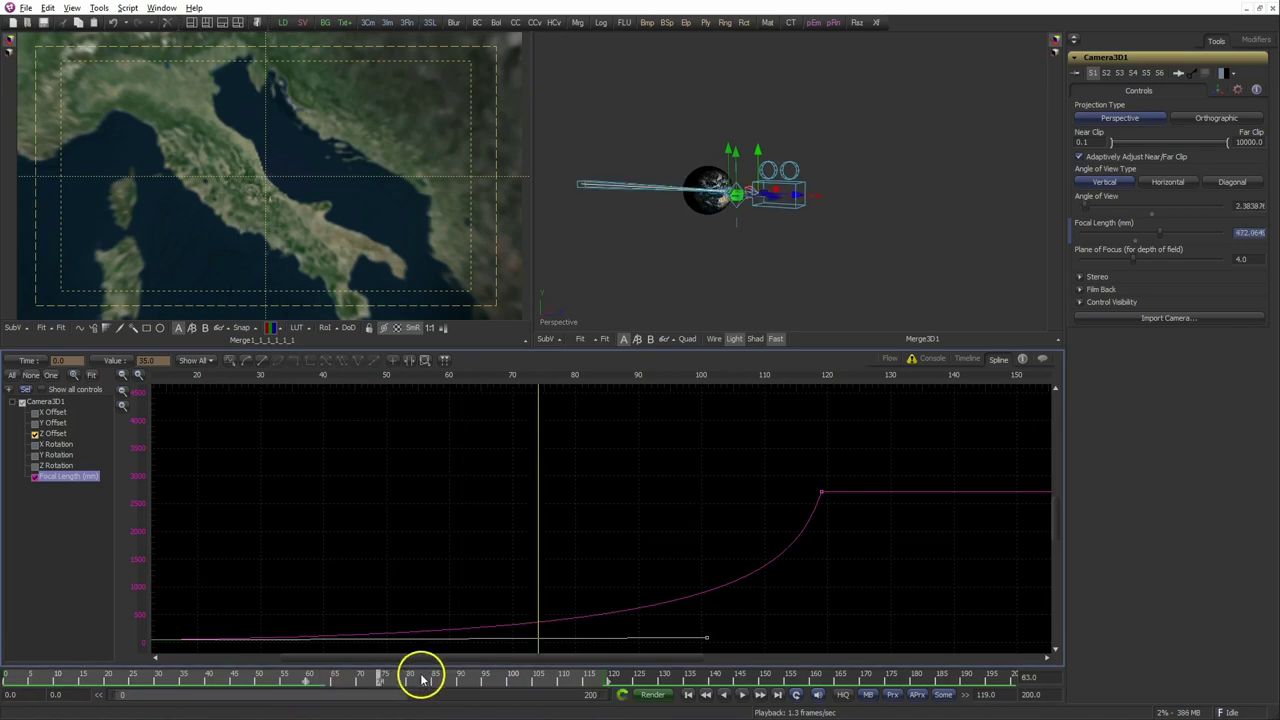
# Adjust the Z Offset tangent handles to steepen its start and ease into the final key.
pyautogui.click(55, 433)
pyautogui.click(90, 373)
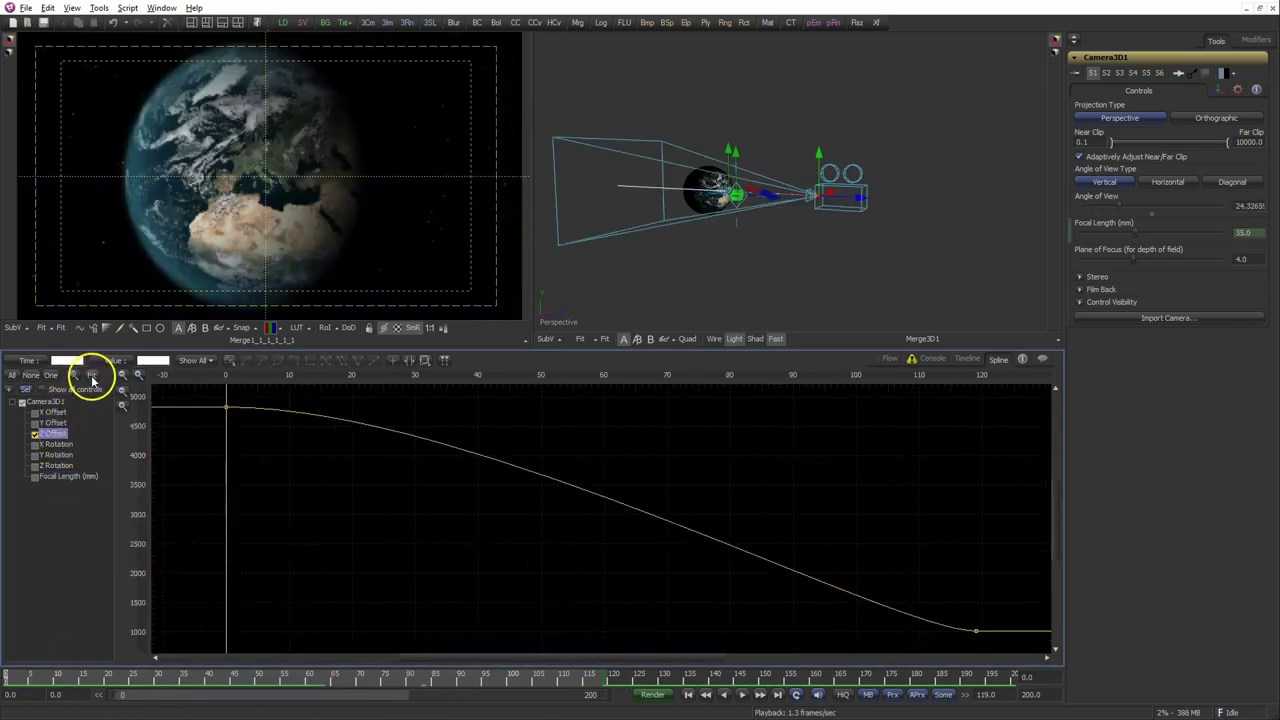
pyautogui.moveTo(466, 403)
pyautogui.mouseDown()
pyautogui.moveTo(294, 410)
pyautogui.moveTo(310, 428)
pyautogui.mouseUp()
pyautogui.moveTo(972, 632); pyautogui.dragTo(755, 632)
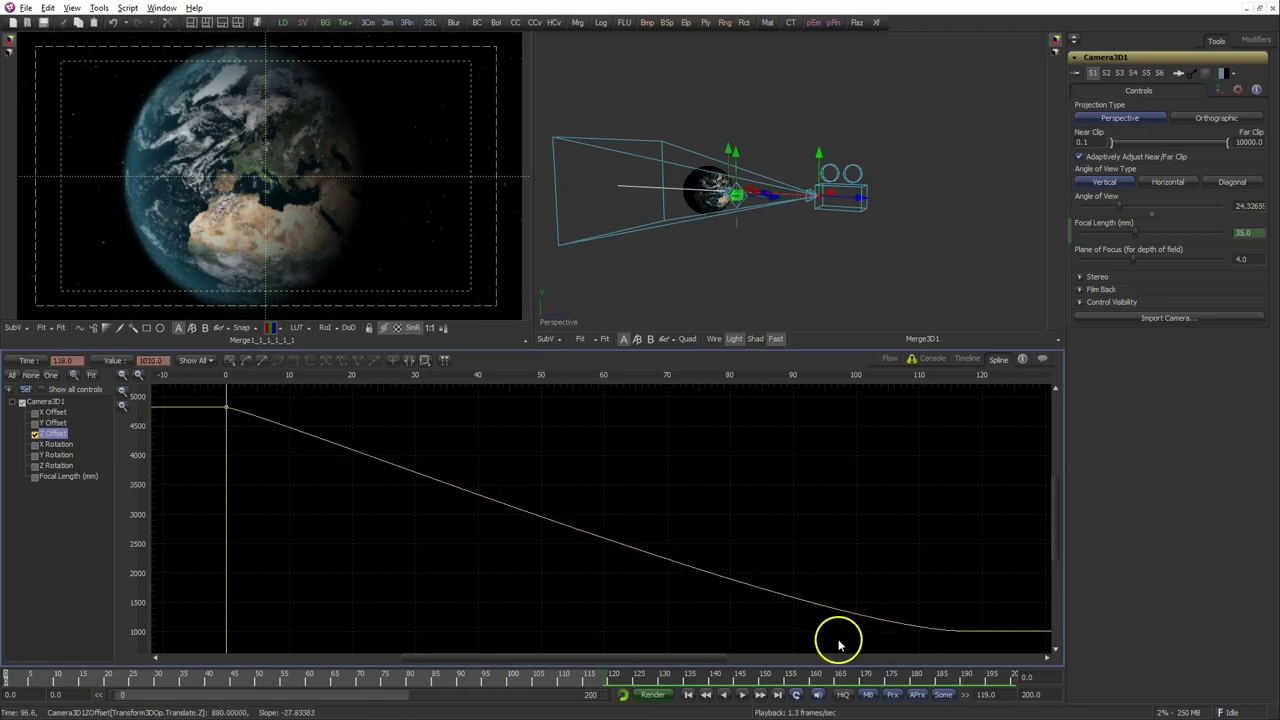
pyautogui.moveTo(289, 429); pyautogui.dragTo(314, 469)
pyautogui.click(741, 694)
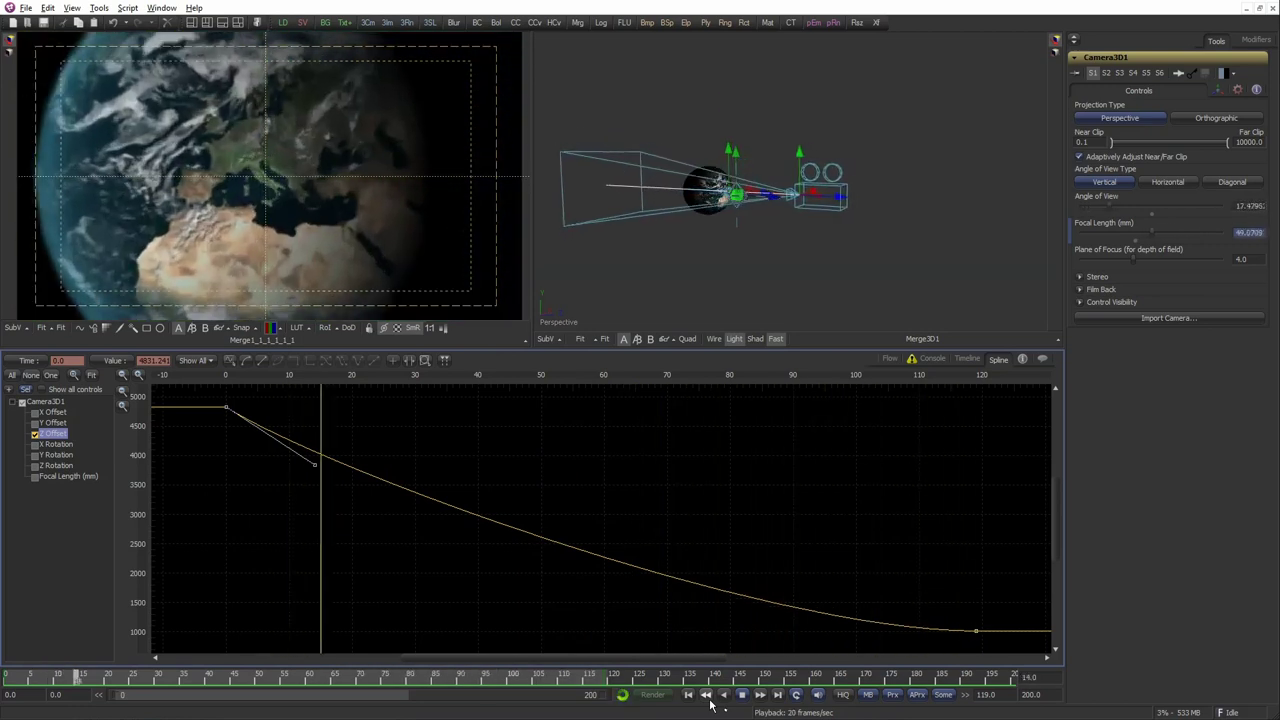
pyautogui.click(741, 694)
# Add a Focal Length key near frame 104, reposition it and smooth the curve through it.
pyautogui.click(68, 476)
pyautogui.moveTo(968, 508)
pyautogui.mouseDown()
pyautogui.moveTo(880, 545)
pyautogui.moveTo(904, 564)
pyautogui.mouseUp()
pyautogui.moveTo(568, 449)
pyautogui.mouseDown()
pyautogui.moveTo(913, 460)
pyautogui.moveTo(963, 475)
pyautogui.mouseUp()
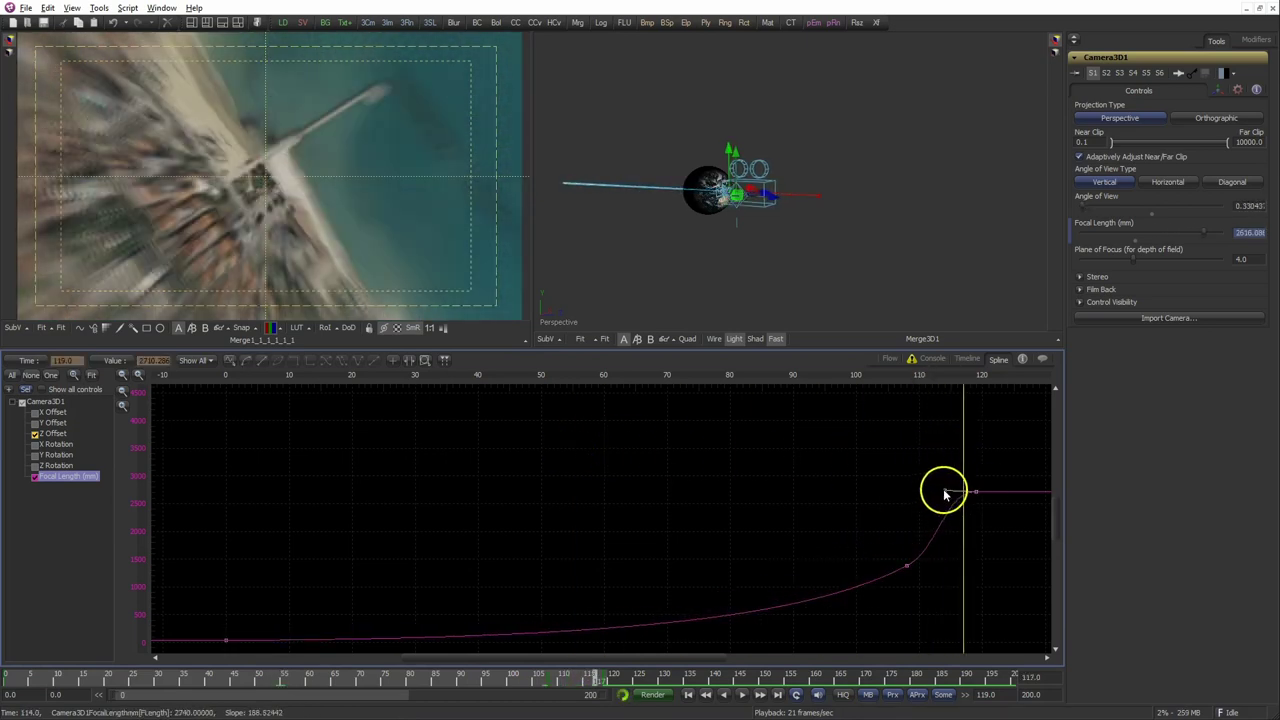
pyautogui.click(906, 567)
pyautogui.moveTo(963, 520)
pyautogui.mouseDown()
pyautogui.moveTo(984, 508)
pyautogui.moveTo(543, 534)
pyautogui.mouseUp()
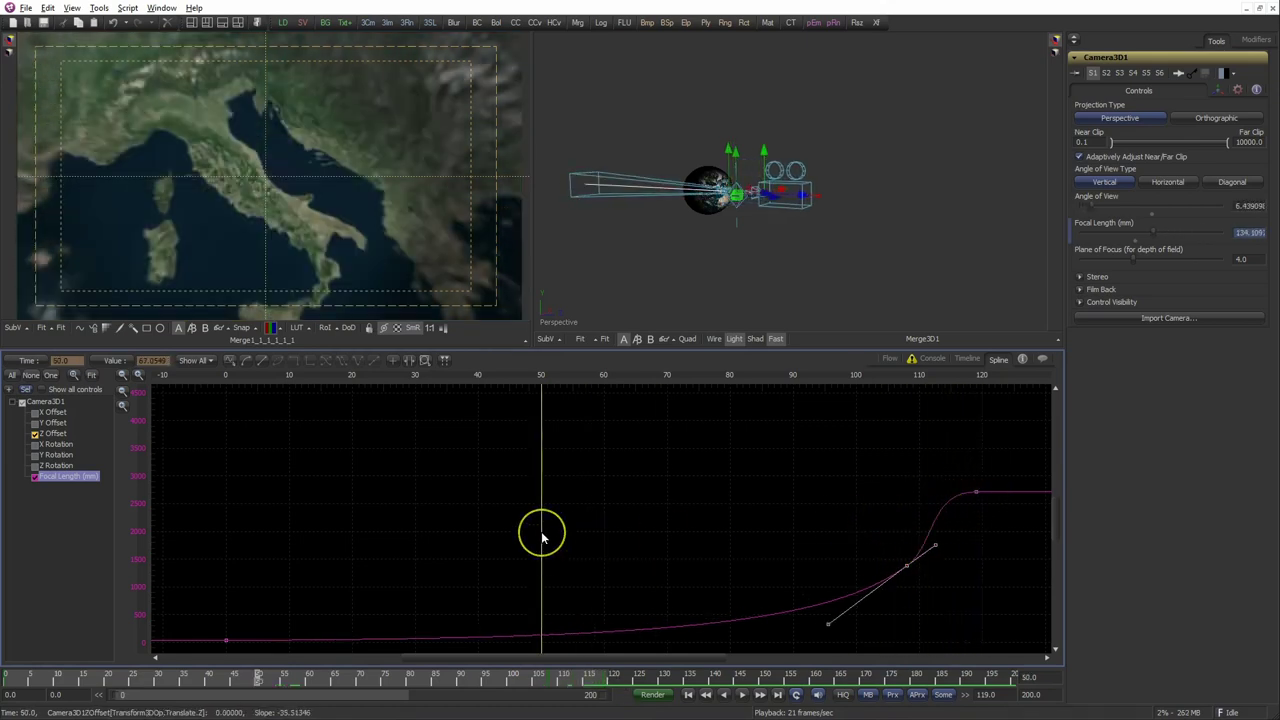
pyautogui.click(968, 359)
# Filter the Timeline to the camera and expand its channels to inspect the FocalLength keys.
pyautogui.click(73, 361)
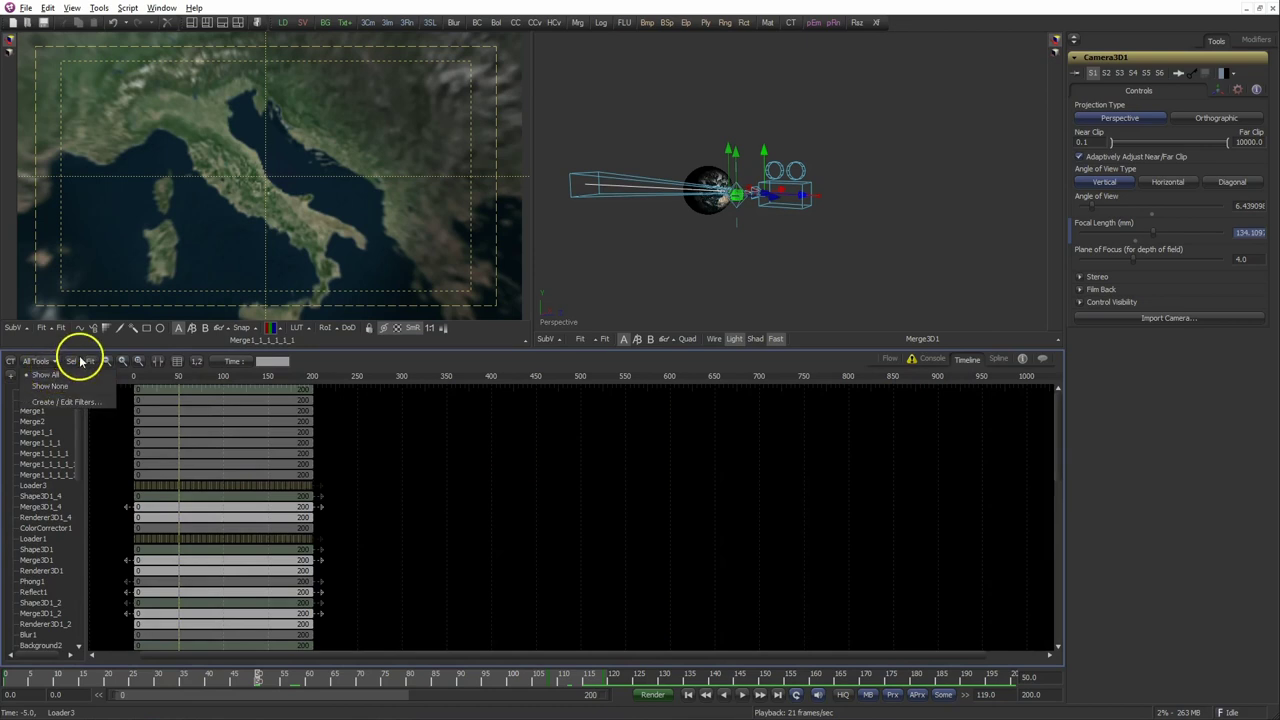
pyautogui.click(13, 390)
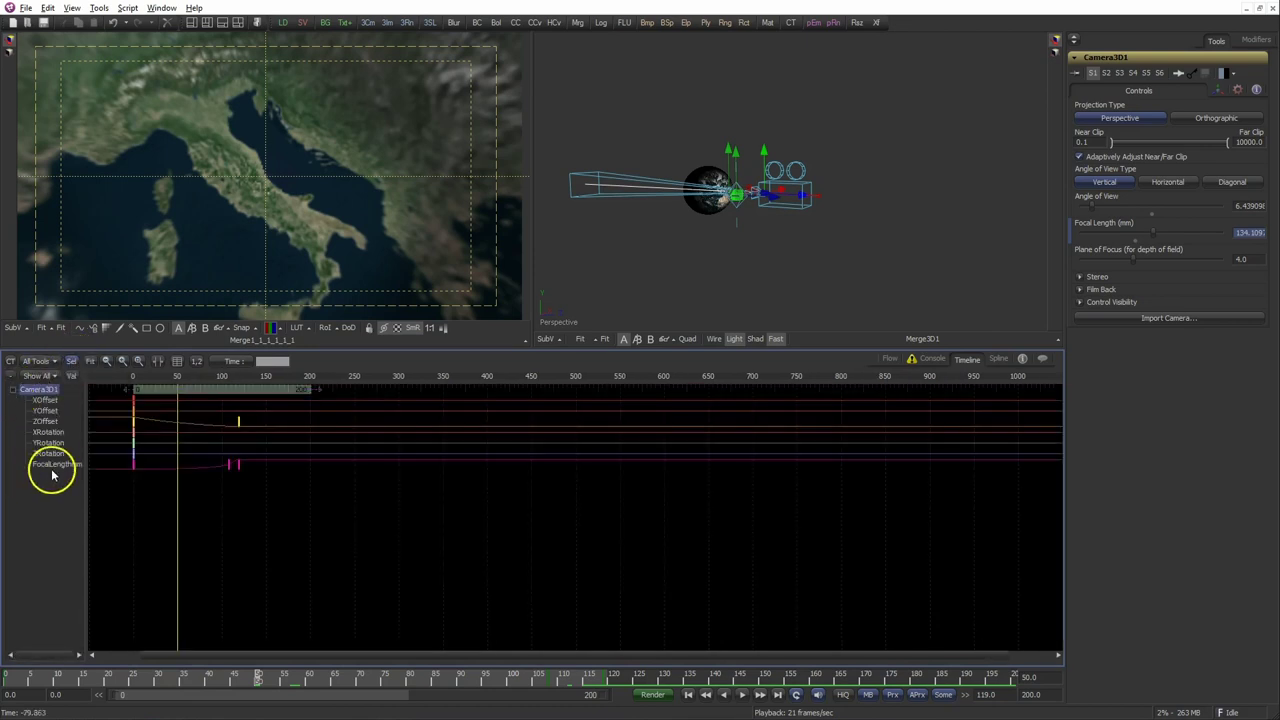
pyautogui.click(52, 466)
pyautogui.moveTo(241, 497)
pyautogui.mouseDown()
pyautogui.moveTo(241, 476)
pyautogui.moveTo(220, 470)
pyautogui.mouseUp()
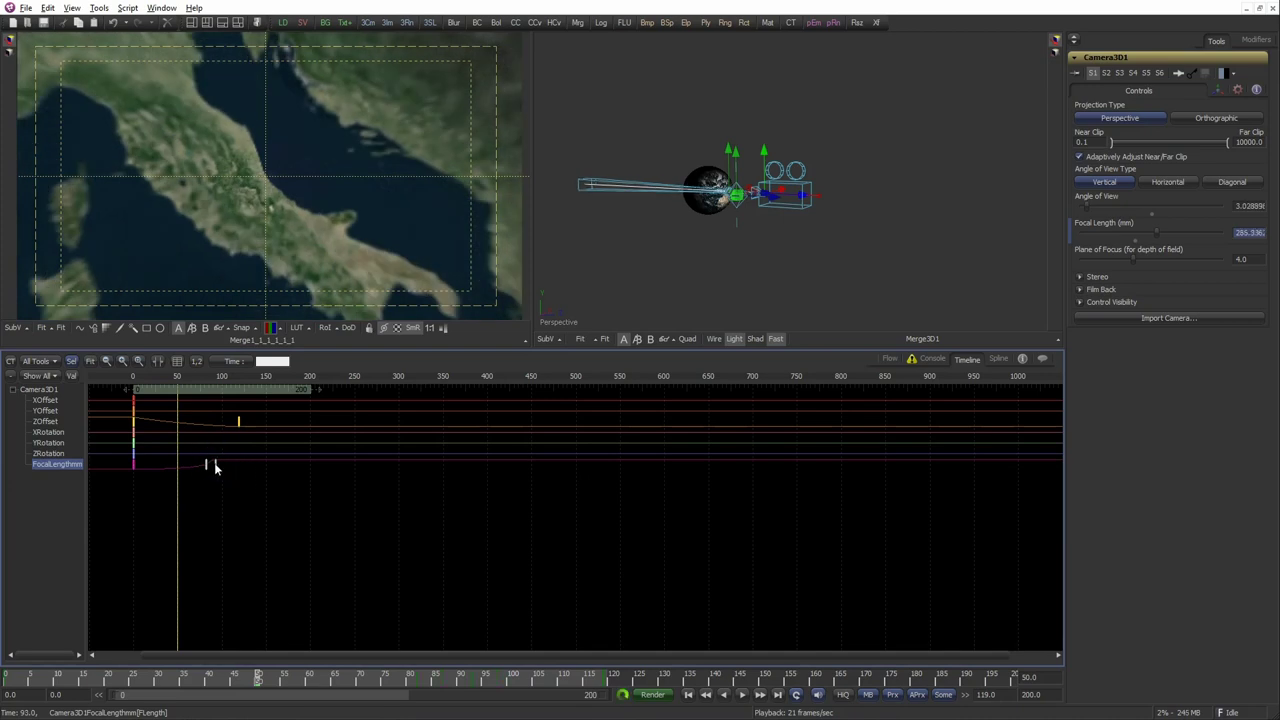
pyautogui.click(238, 420)
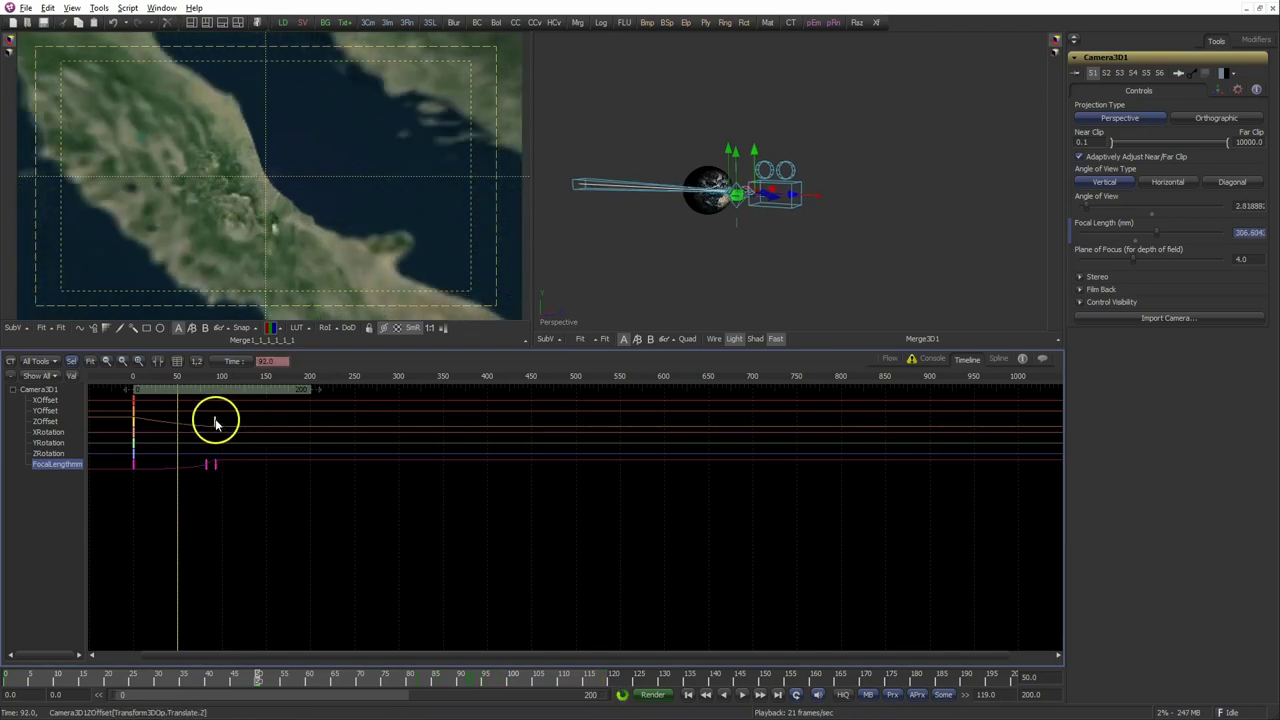
# Check the zoom at frame 91, play the full preview, and return the time to frame 0.
pyautogui.moveTo(177, 395); pyautogui.dragTo(214, 400)
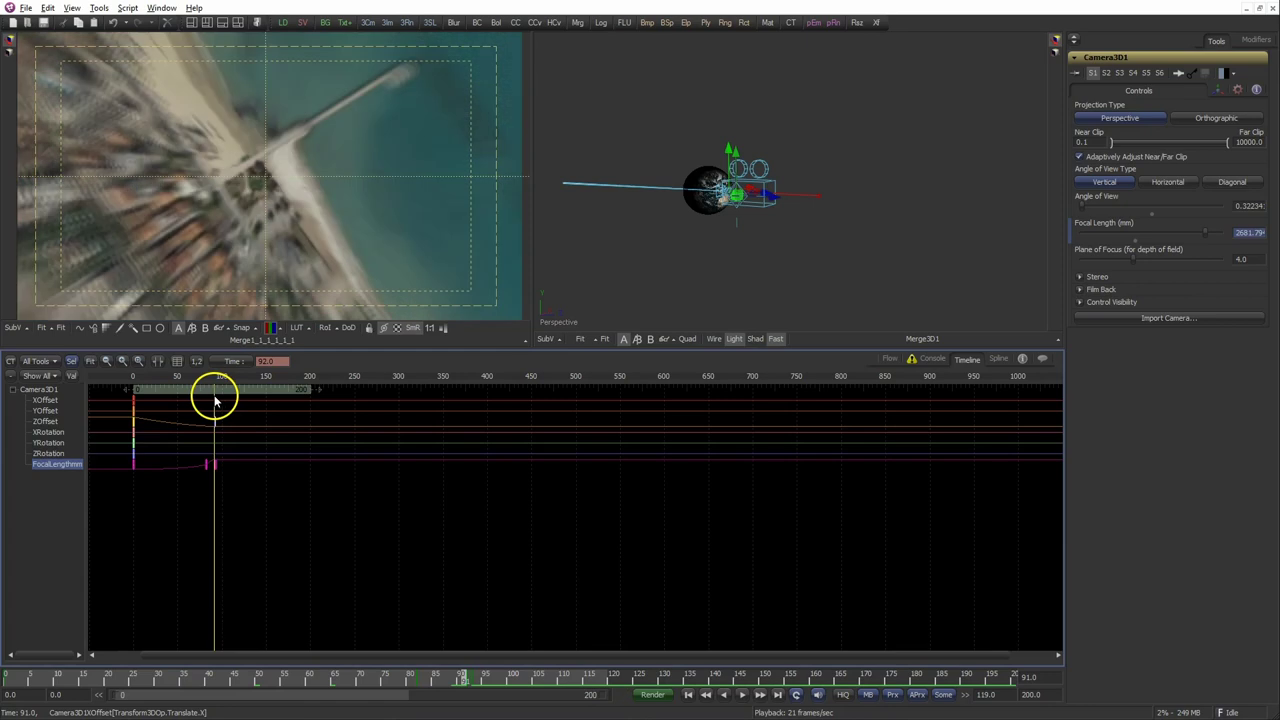
pyautogui.moveTo(208, 492); pyautogui.dragTo(143, 491)
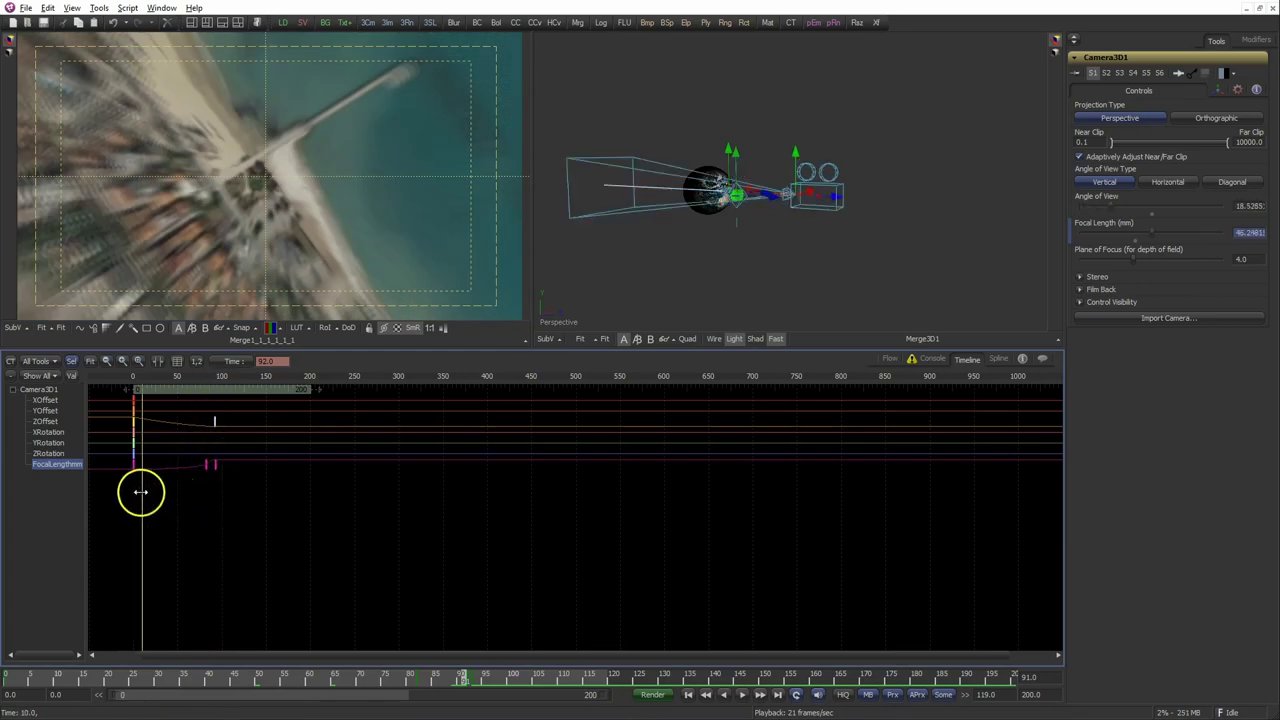
pyautogui.click(743, 697)
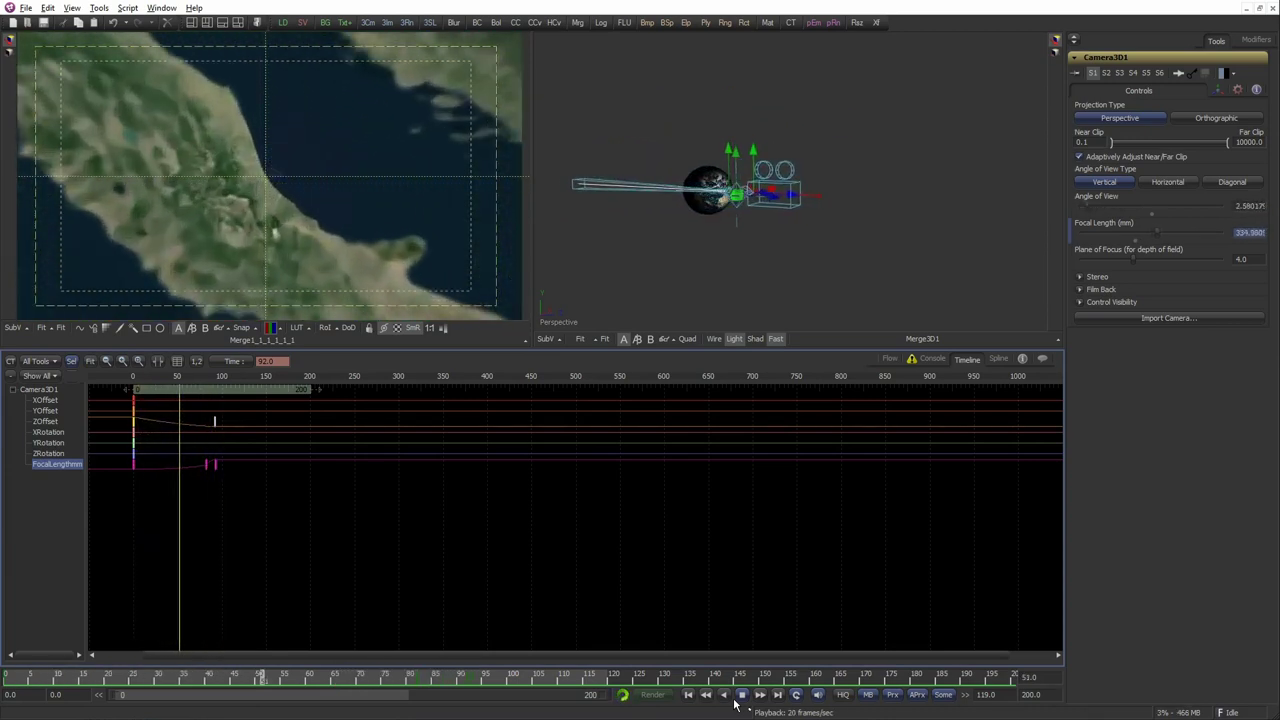
pyautogui.click(741, 694)
pyautogui.click(305, 572)
pyautogui.moveTo(173, 524); pyautogui.dragTo(133, 519)
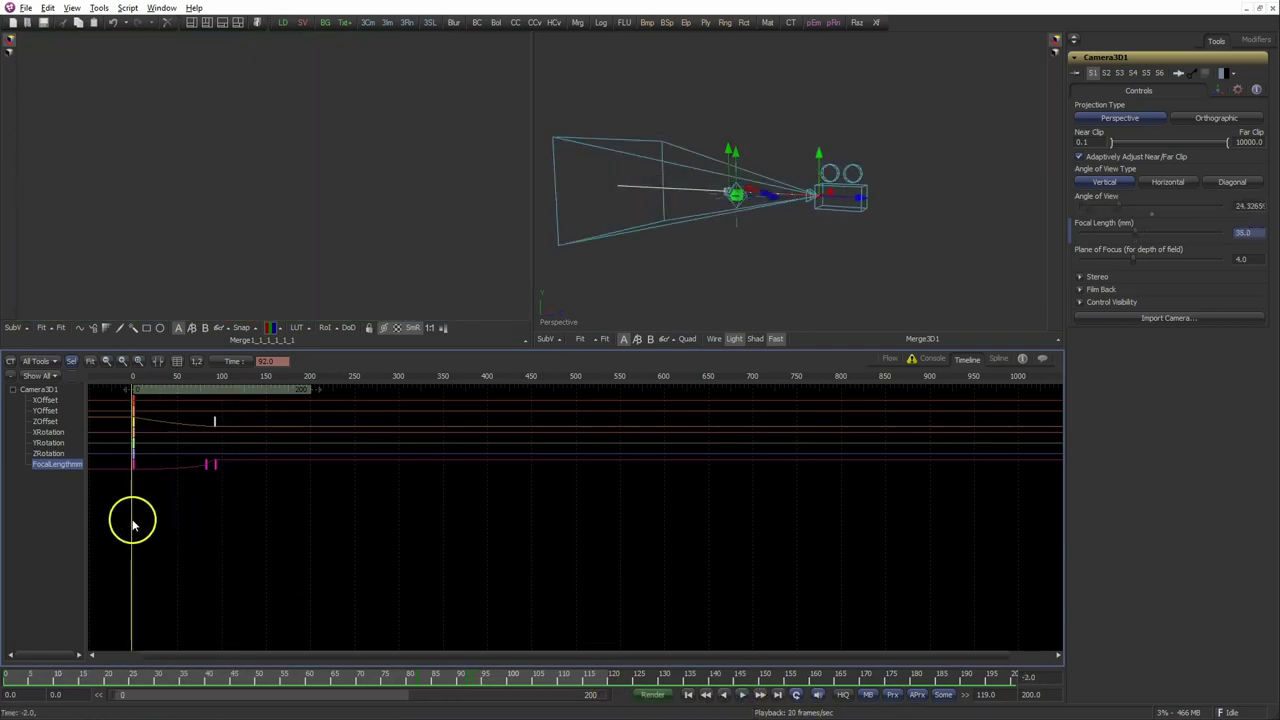
# Drag the camera higher above the globe and re-aim it in the 3D viewer.
pyautogui.click(891, 360)
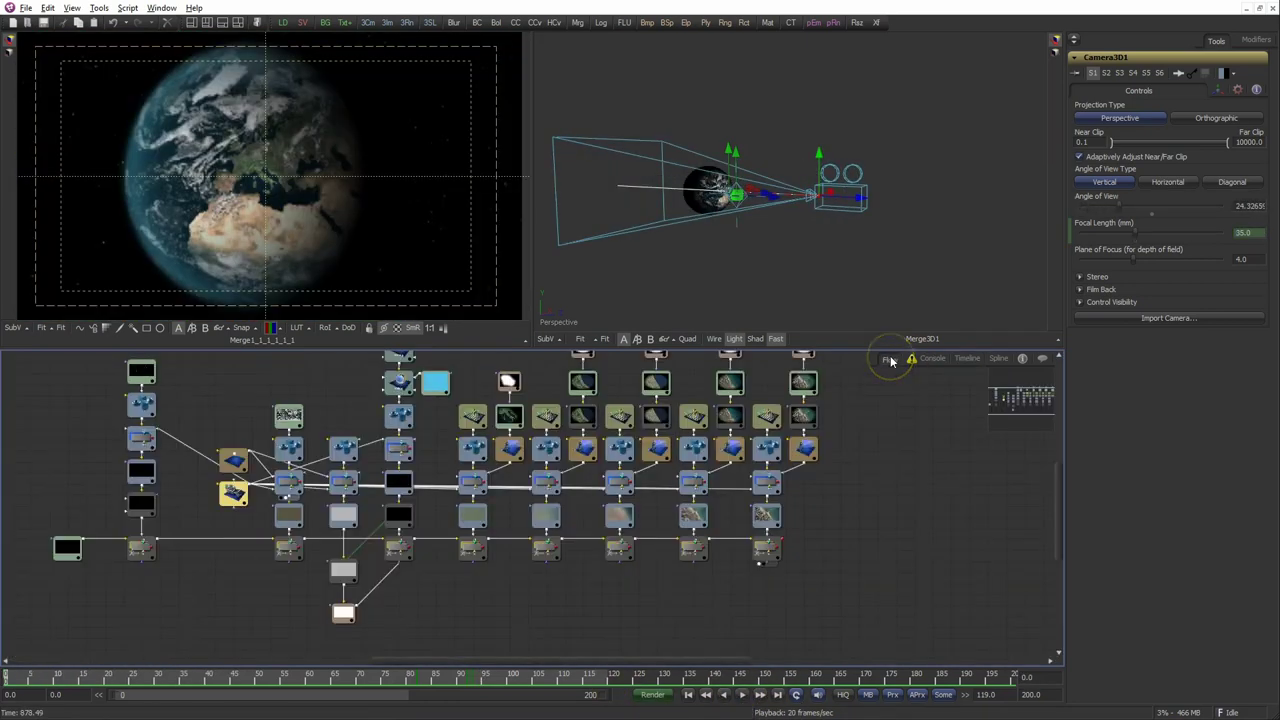
pyautogui.moveTo(830, 148)
pyautogui.mouseDown()
pyautogui.moveTo(817, 148)
pyautogui.moveTo(813, 117)
pyautogui.mouseUp()
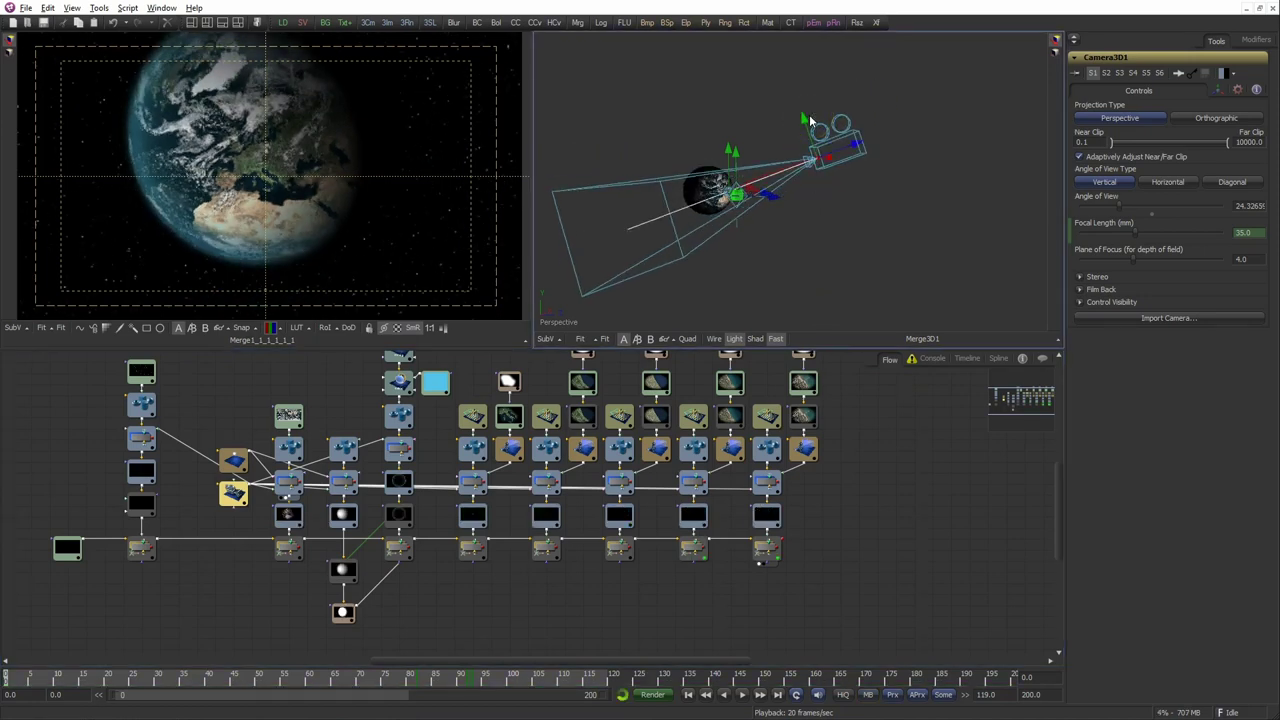
pyautogui.moveTo(801, 116); pyautogui.dragTo(763, 76)
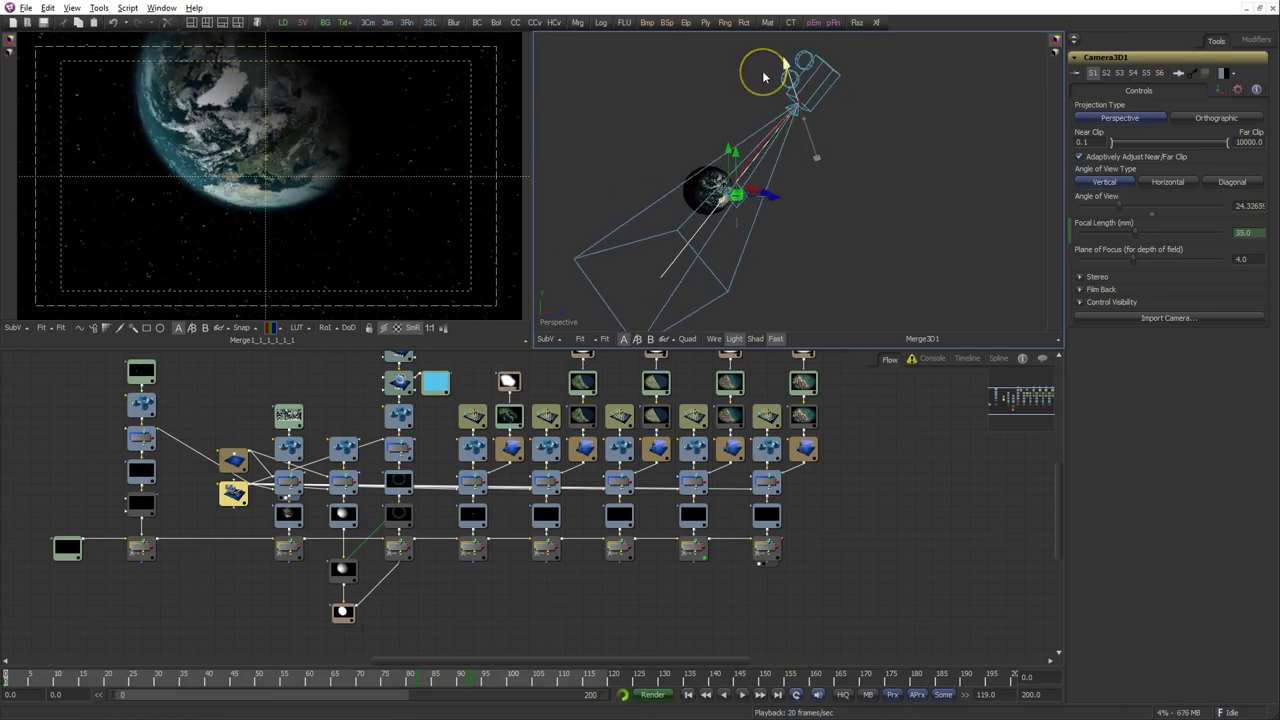
# Roll the camera to a Z Rotation of about 216.36.
pyautogui.click(1215, 89)
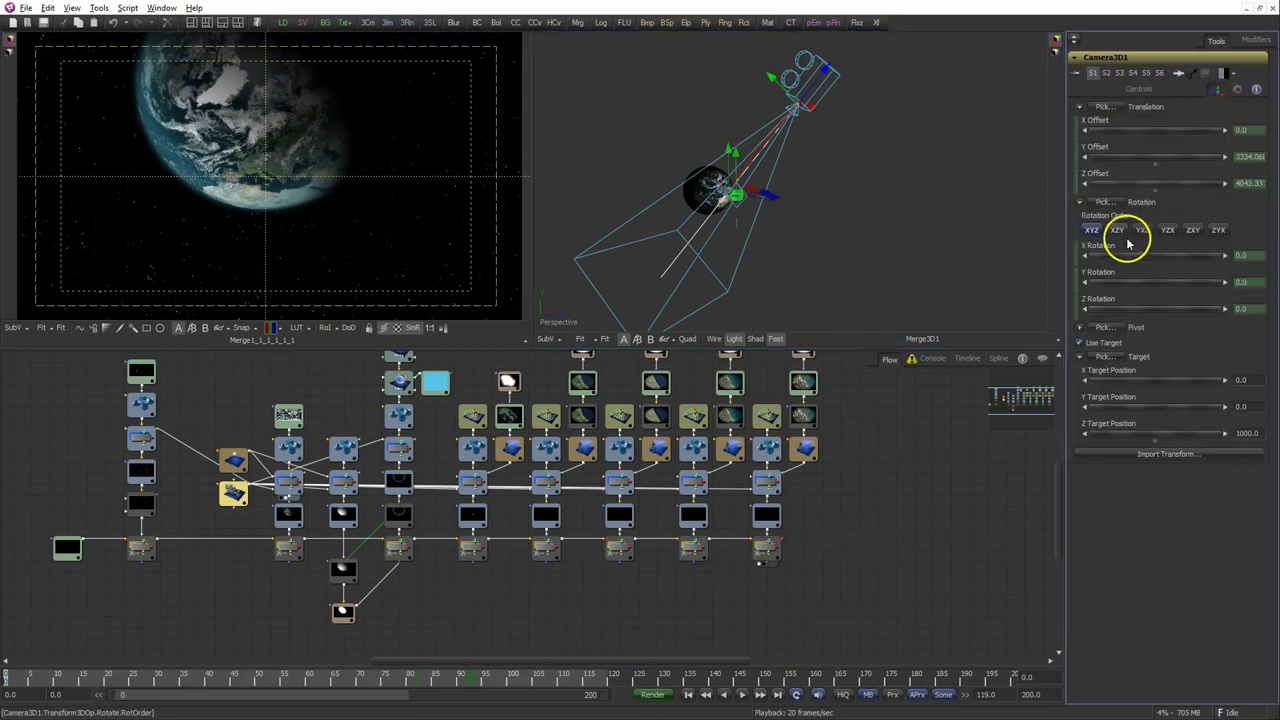
pyautogui.moveTo(1133, 316); pyautogui.dragTo(1211, 299)
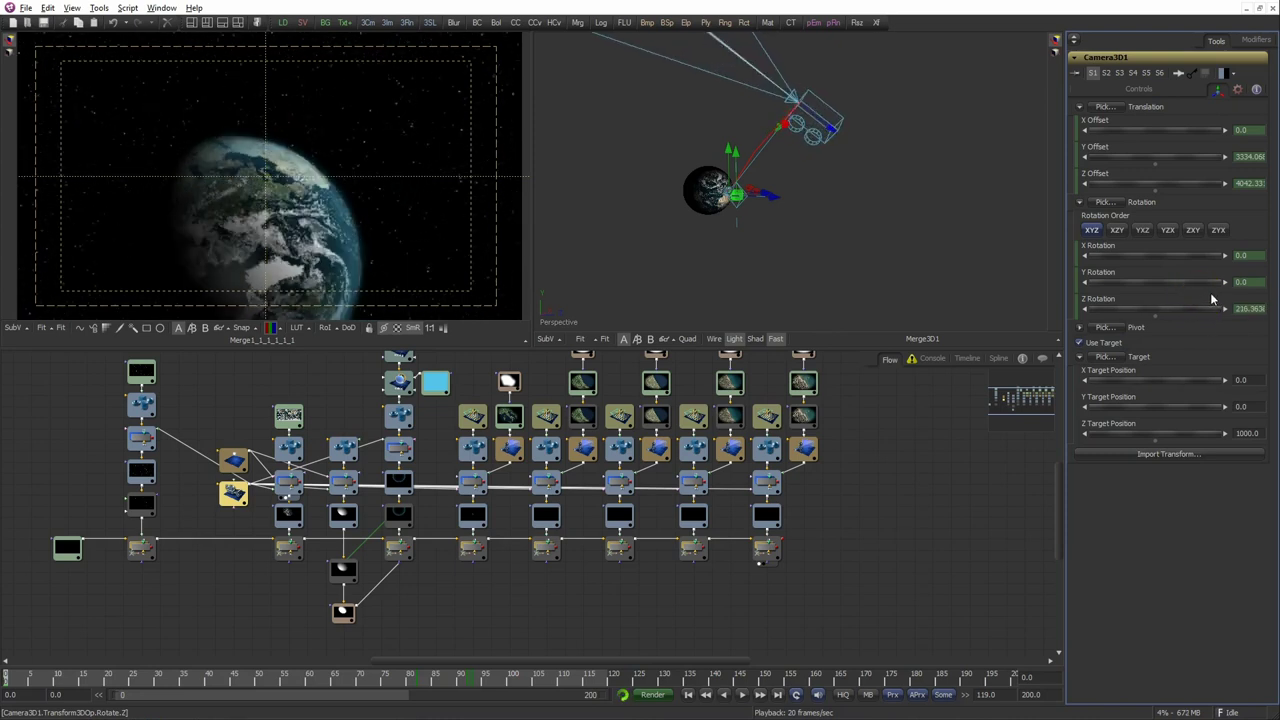
pyautogui.click(999, 360)
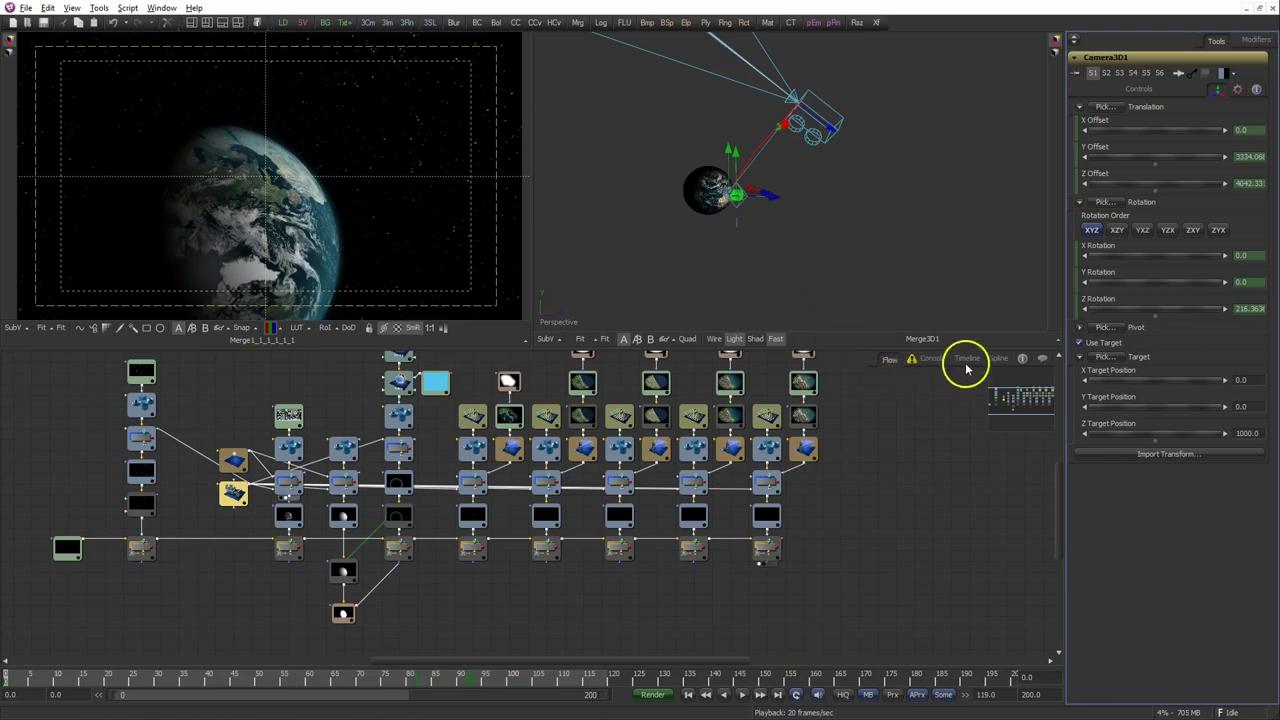
pyautogui.click(999, 360)
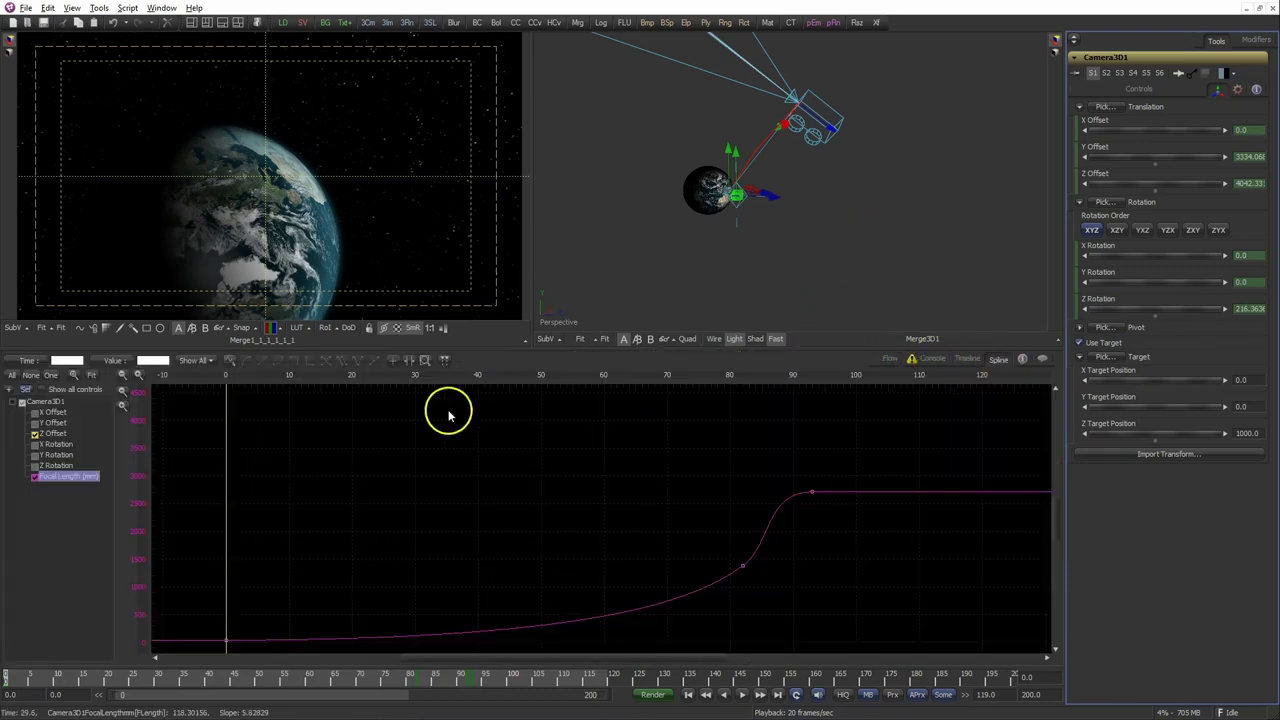
# Show only the Y Offset curve, fit it, and smooth all its keys into an eased S-curve.
pyautogui.click(37, 424)
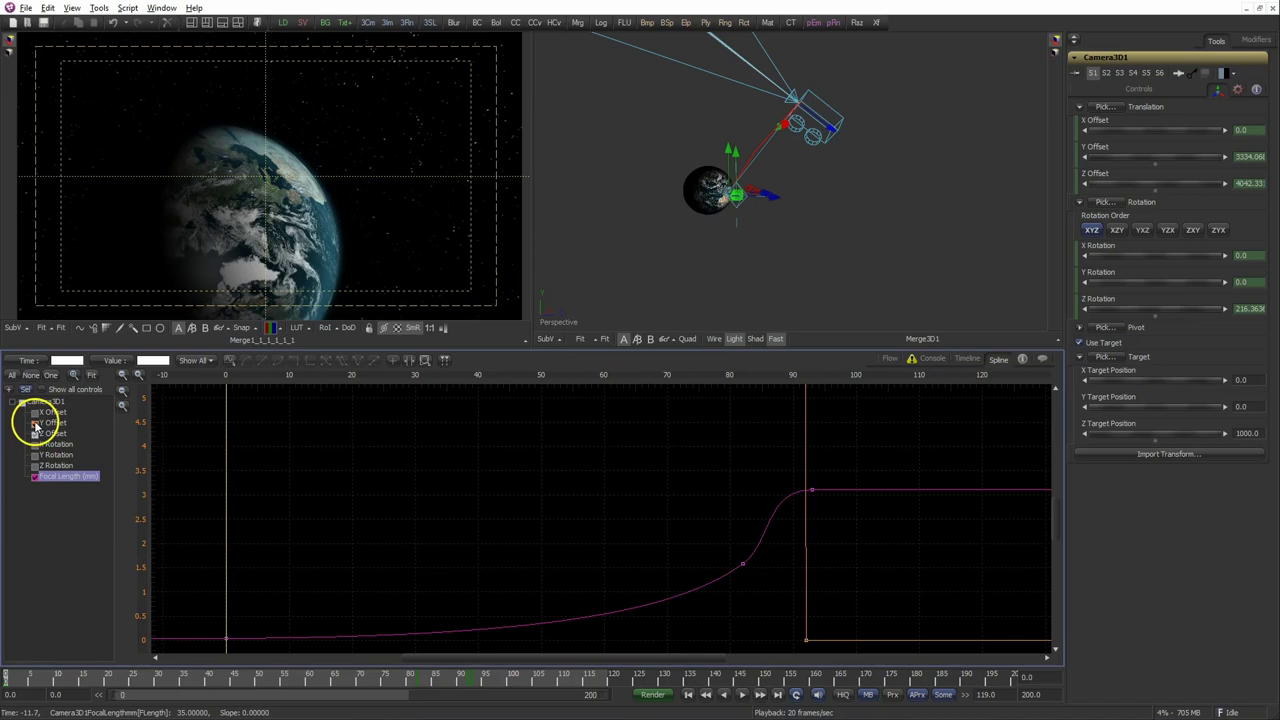
pyautogui.click(23, 402)
pyautogui.click(23, 402)
pyautogui.click(37, 423)
pyautogui.click(93, 375)
pyautogui.moveTo(193, 393); pyautogui.dragTo(993, 644)
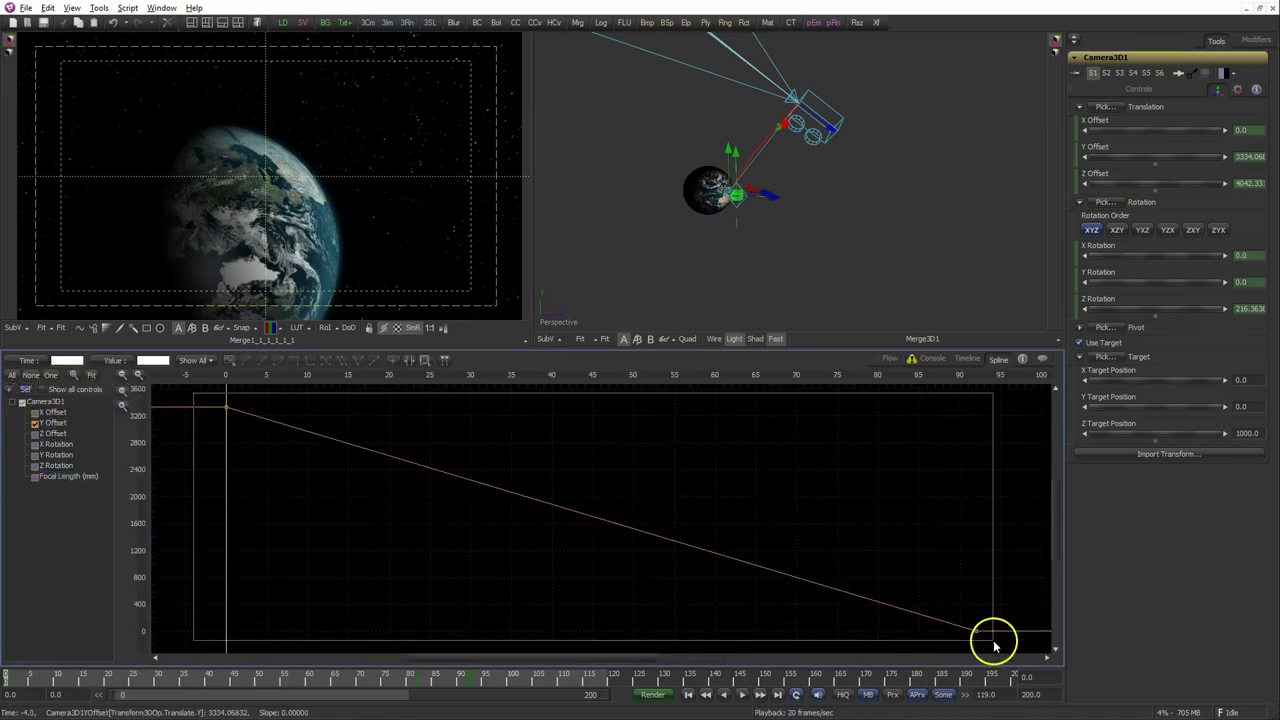
pyautogui.click(246, 362)
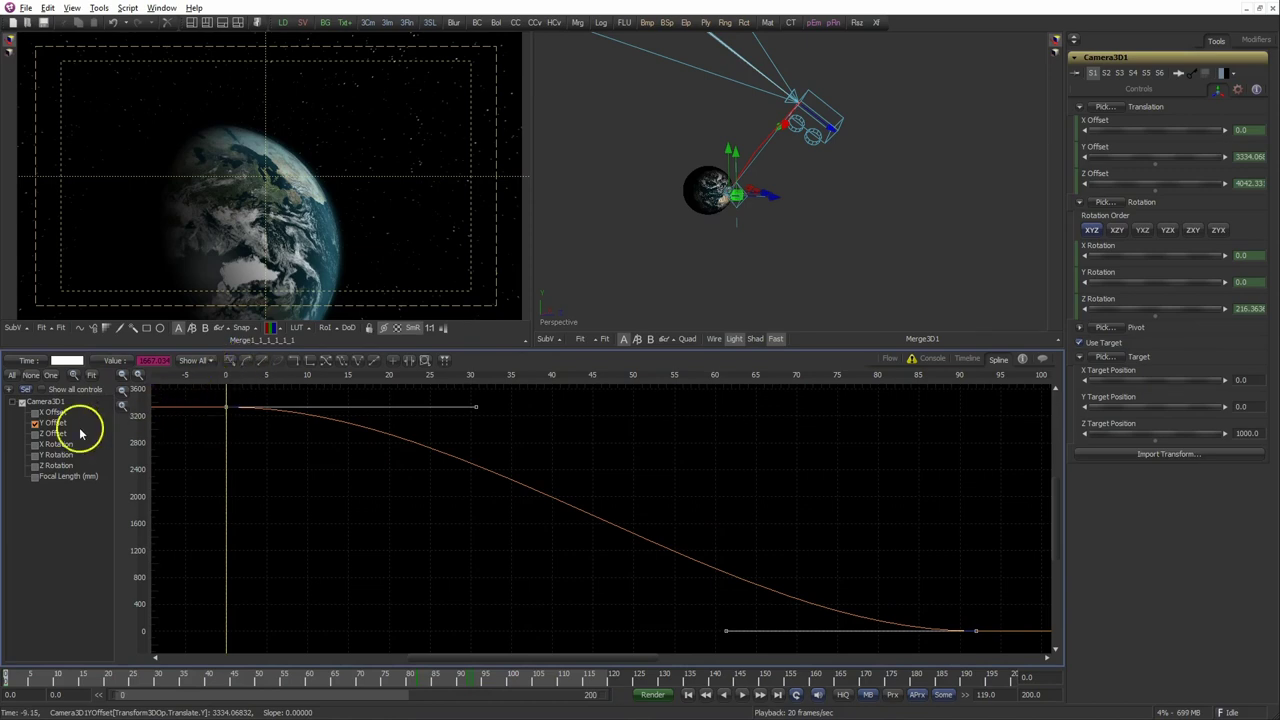
# Display and fit the Z Rotation curve, flat at about 216.36, then move to a later frame.
pyautogui.click(35, 466)
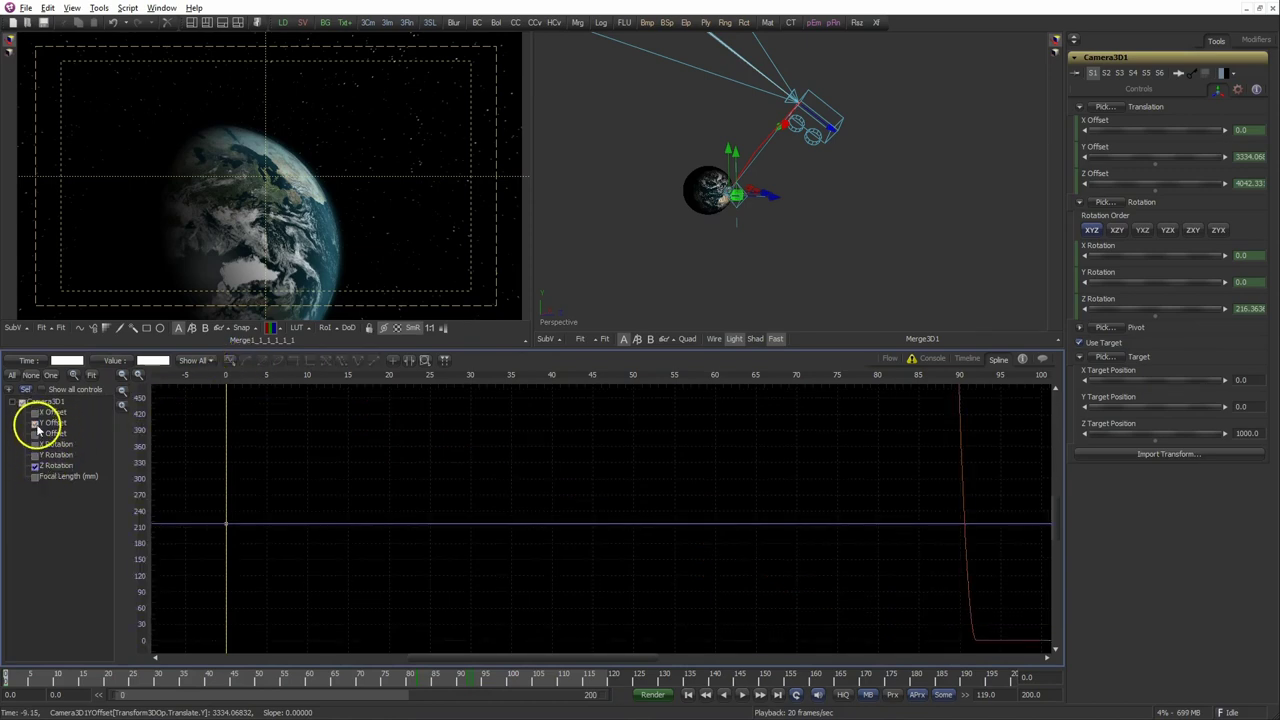
pyautogui.click(96, 377)
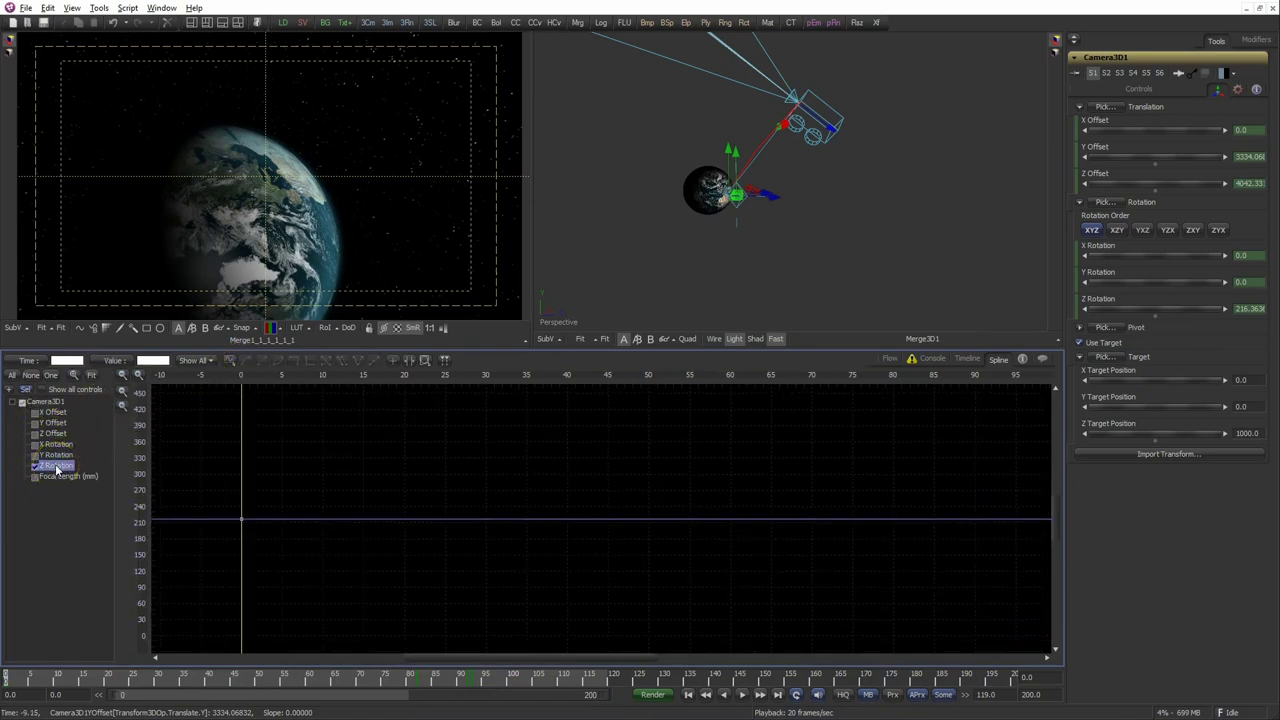
pyautogui.moveTo(212, 472); pyautogui.dragTo(1069, 577)
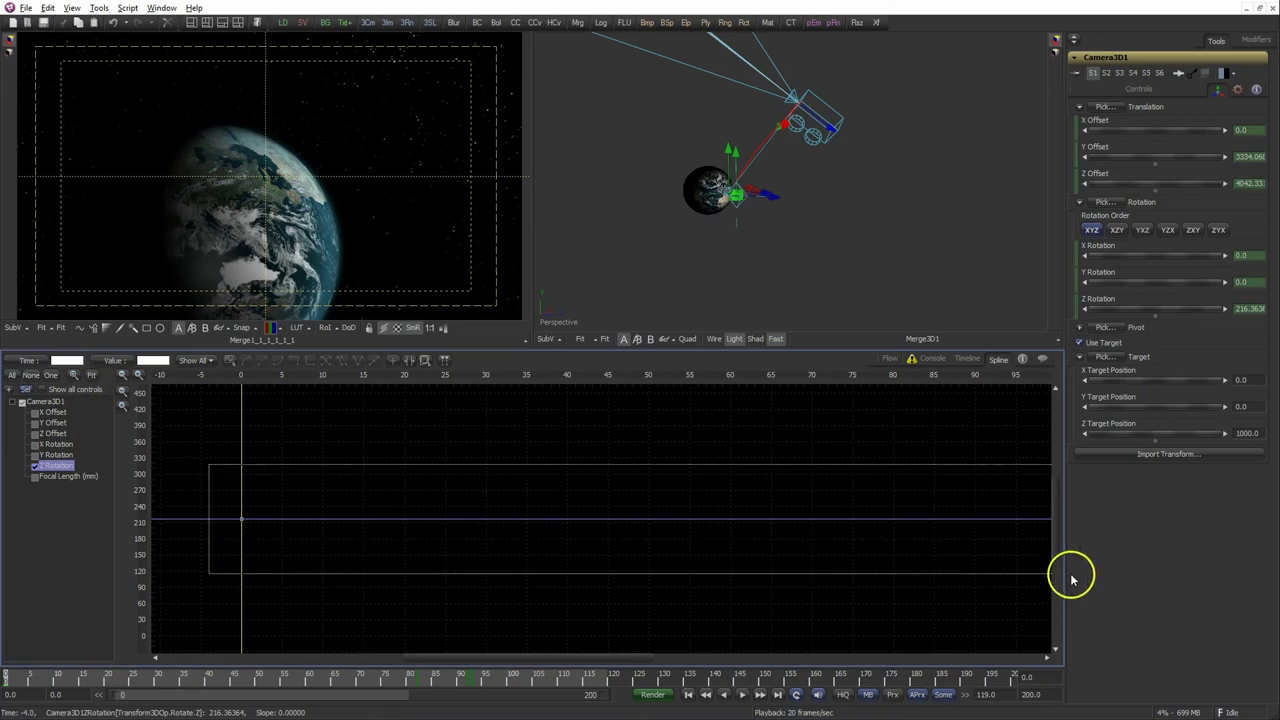
pyautogui.rightClick(748, 585)
pyautogui.click(714, 599)
pyautogui.scroll(-3, 694, 614)
pyautogui.scroll(-2, 551, 523)
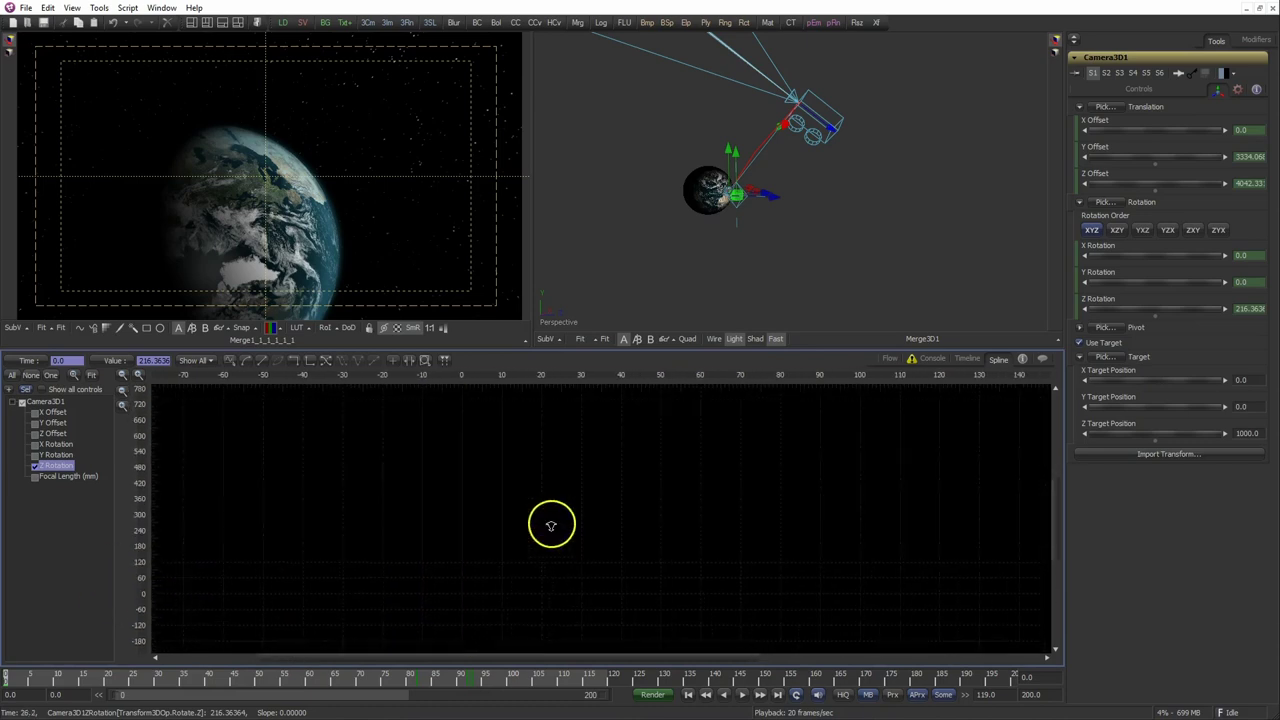
pyautogui.moveTo(369, 570); pyautogui.dragTo(82, 476)
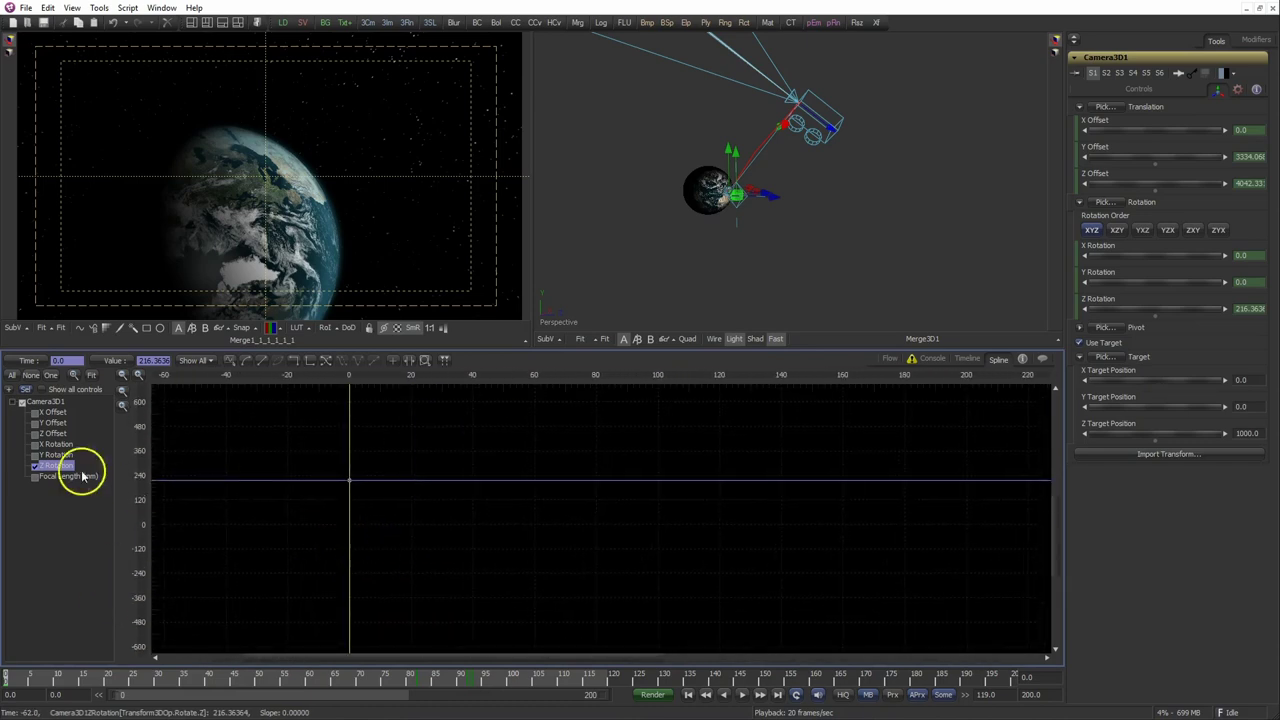
pyautogui.moveTo(352, 548)
pyautogui.mouseDown()
pyautogui.moveTo(613, 584)
pyautogui.moveTo(553, 574)
pyautogui.mouseUp()
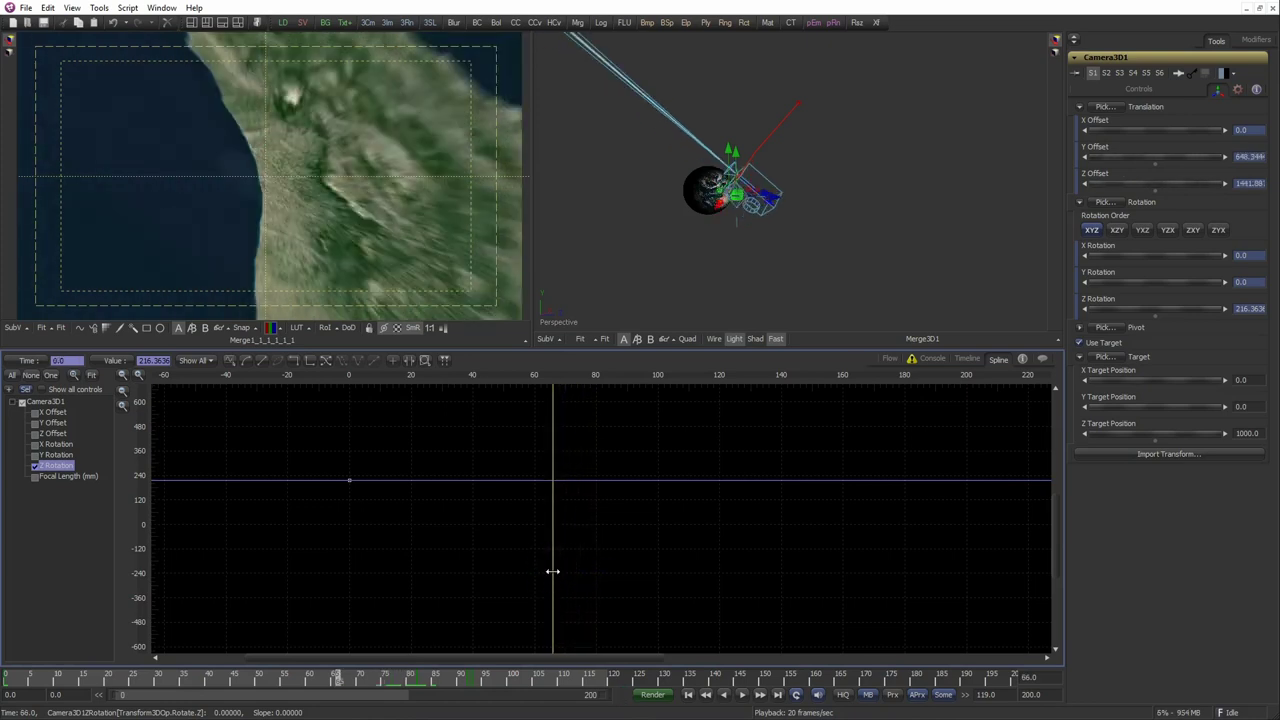
# Key Z Rotation to 0 at frame 66, smooth the roll keys, then bring up the Y Offset curve.
pyautogui.write('0')
pyautogui.press('Return')
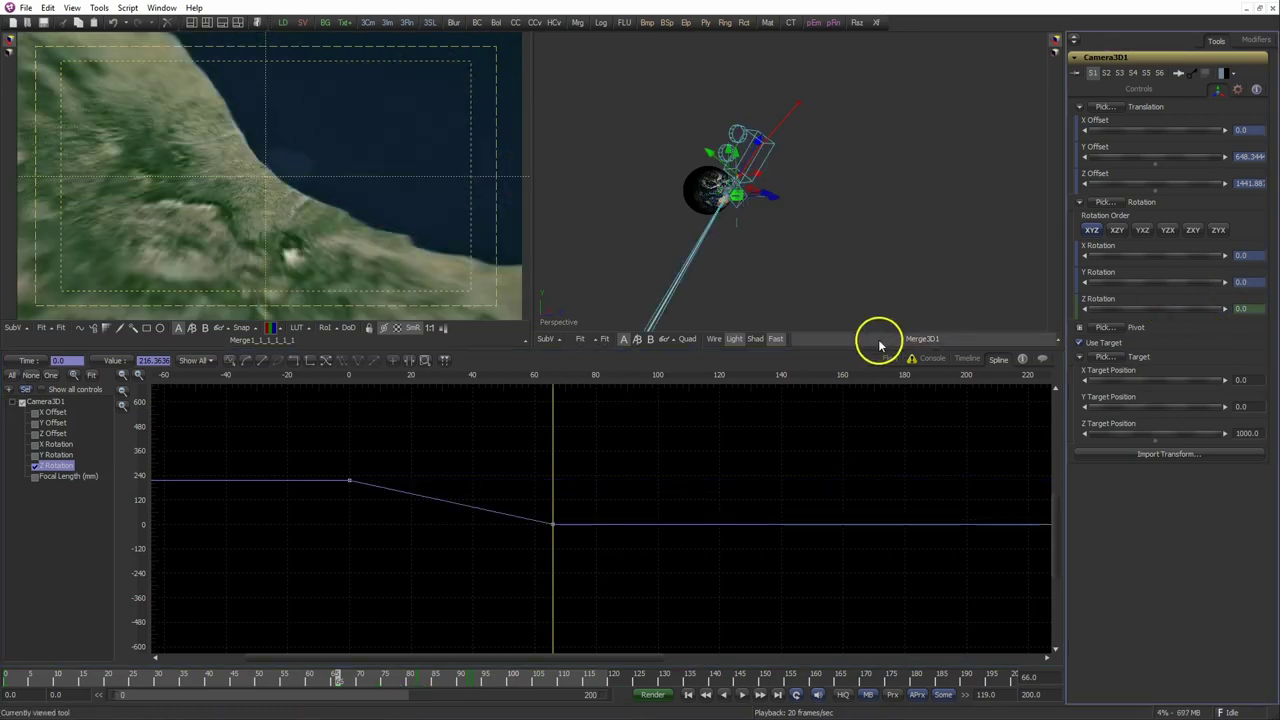
pyautogui.moveTo(329, 457); pyautogui.dragTo(563, 538)
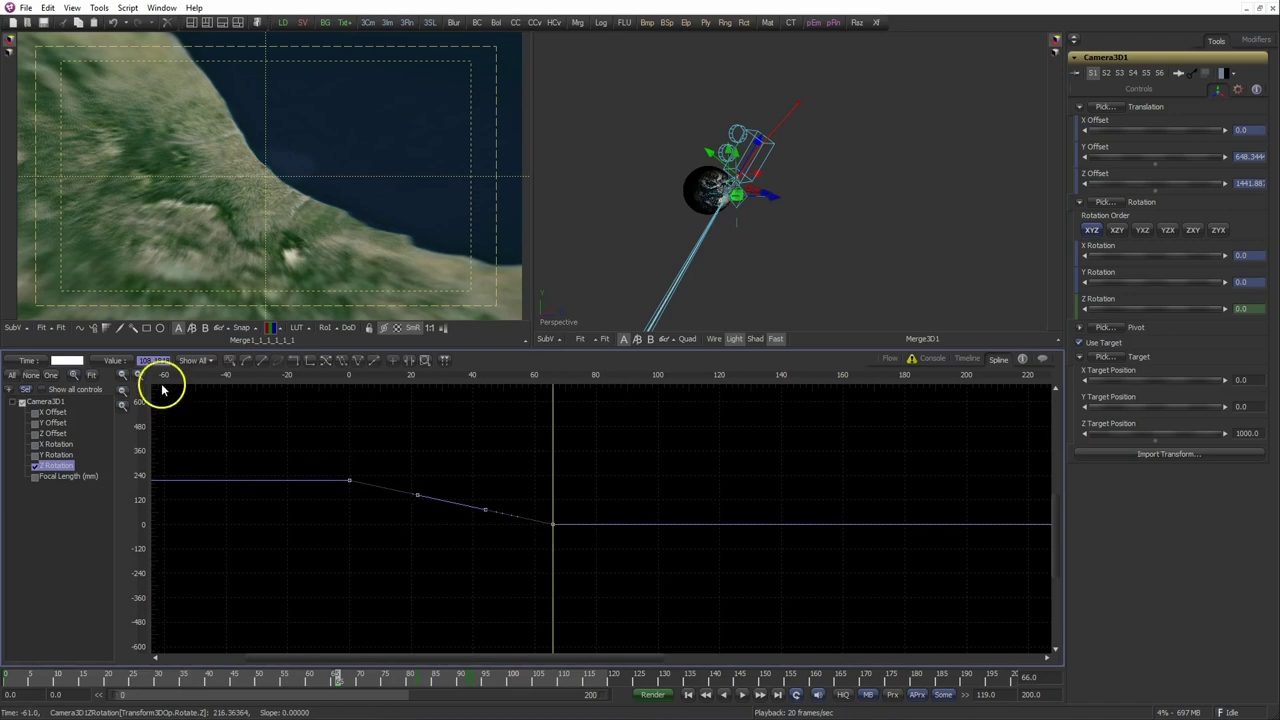
pyautogui.click(249, 360)
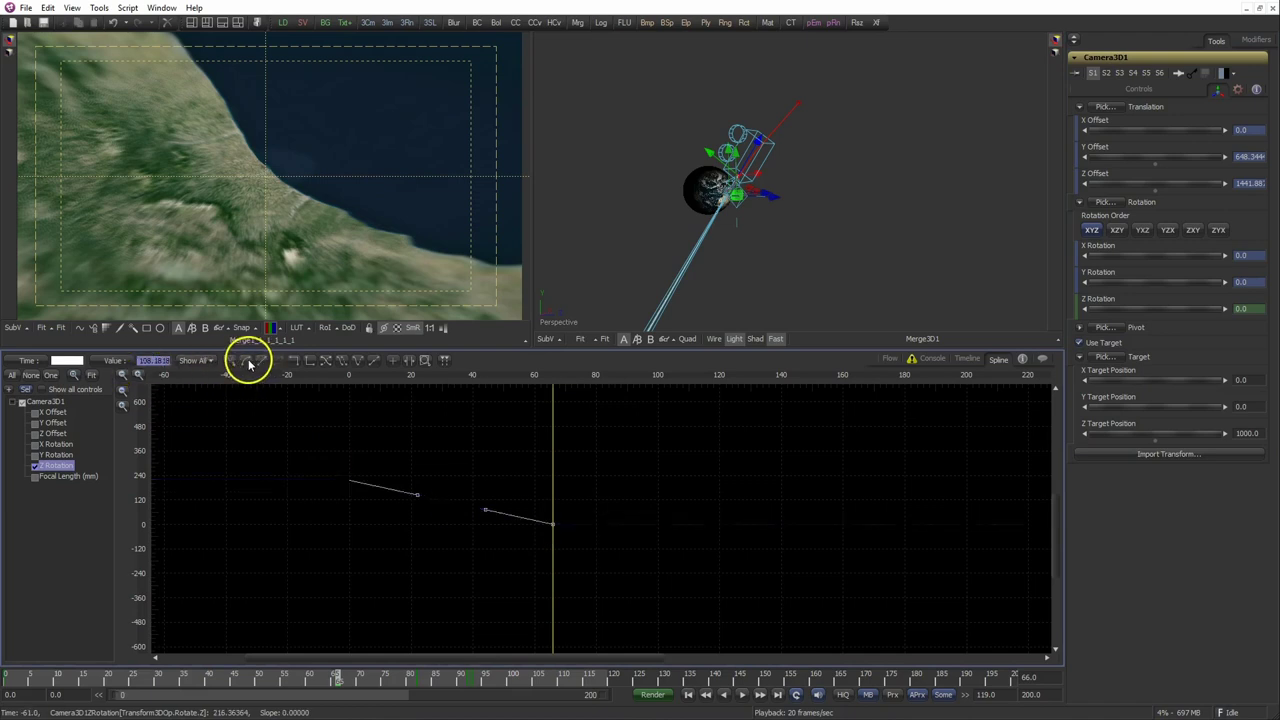
pyautogui.click(36, 466)
pyautogui.click(37, 424)
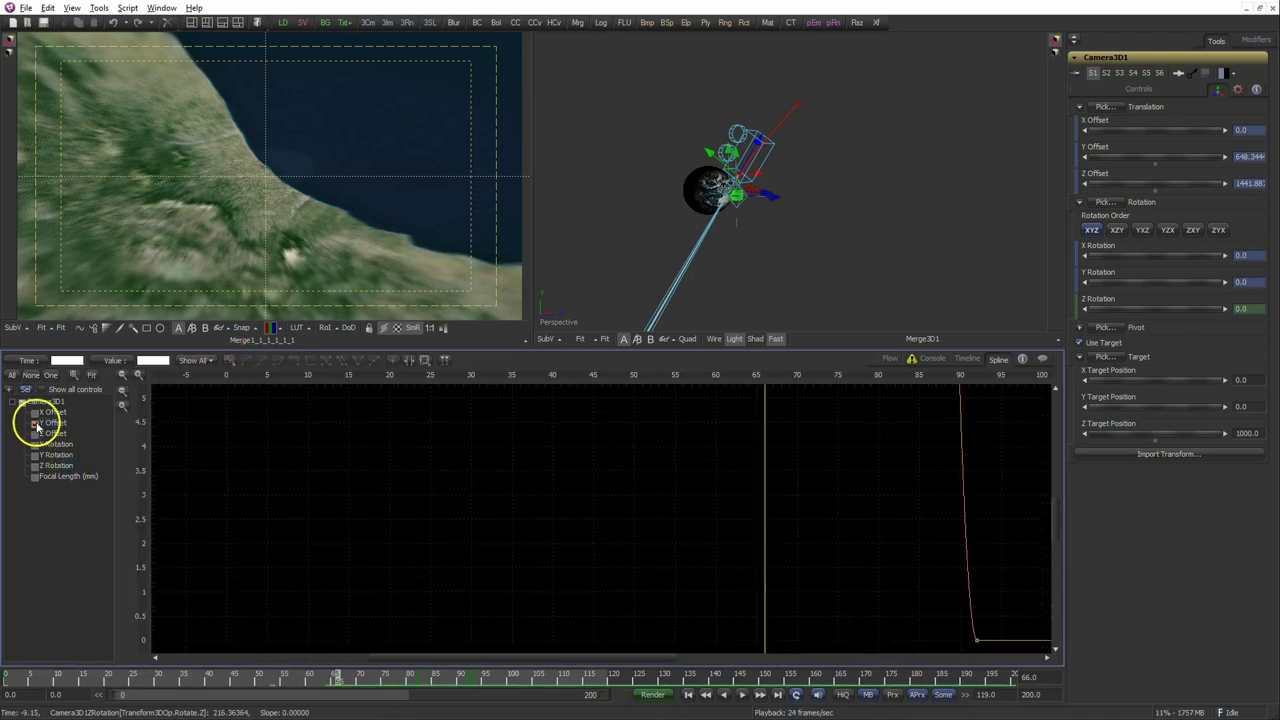
pyautogui.click(95, 377)
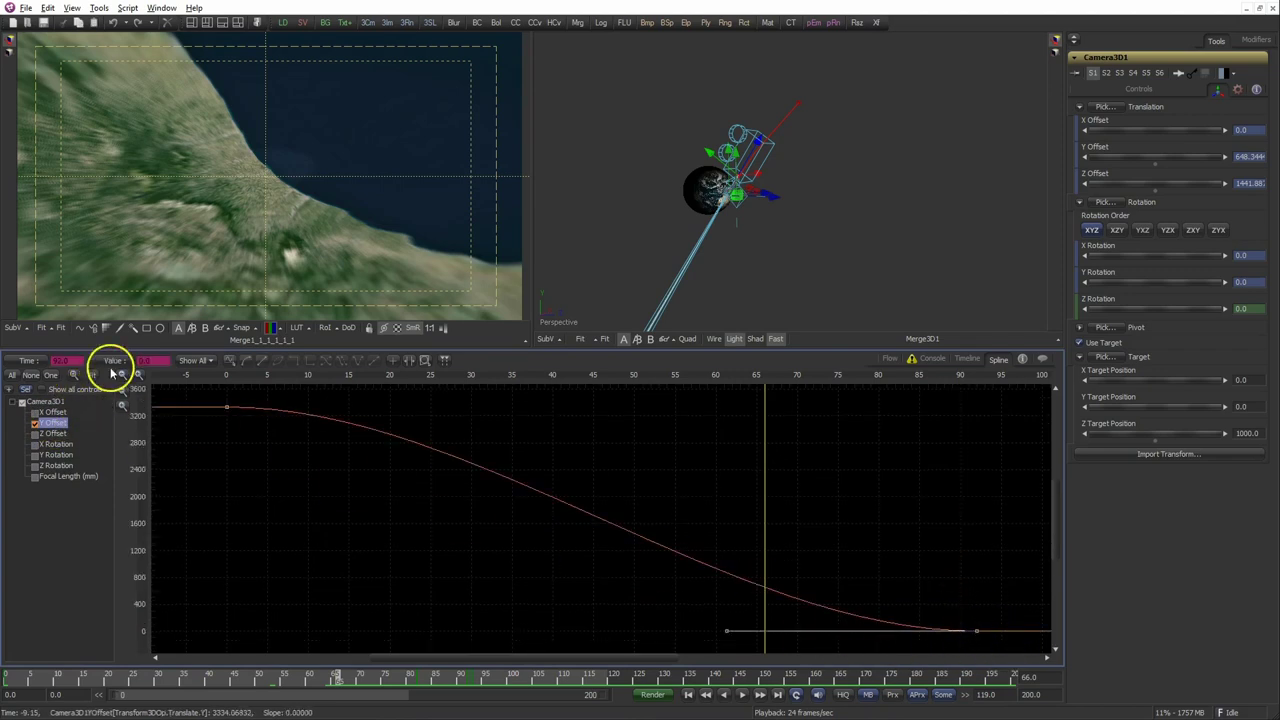
# Move the final Y Offset key to frame 81, rewind to frame 0, and return to the node graph.
pyautogui.moveTo(33, 367); pyautogui.dragTo(24, 360)
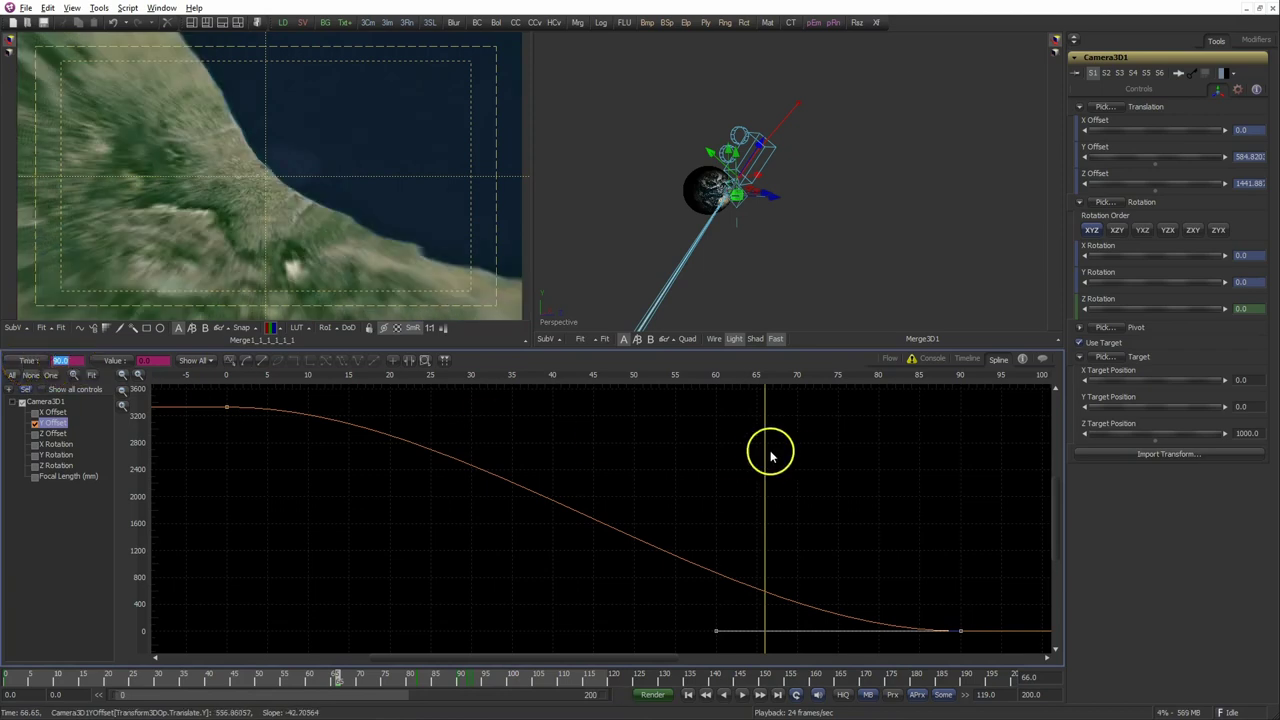
pyautogui.moveTo(770, 457); pyautogui.dragTo(913, 465)
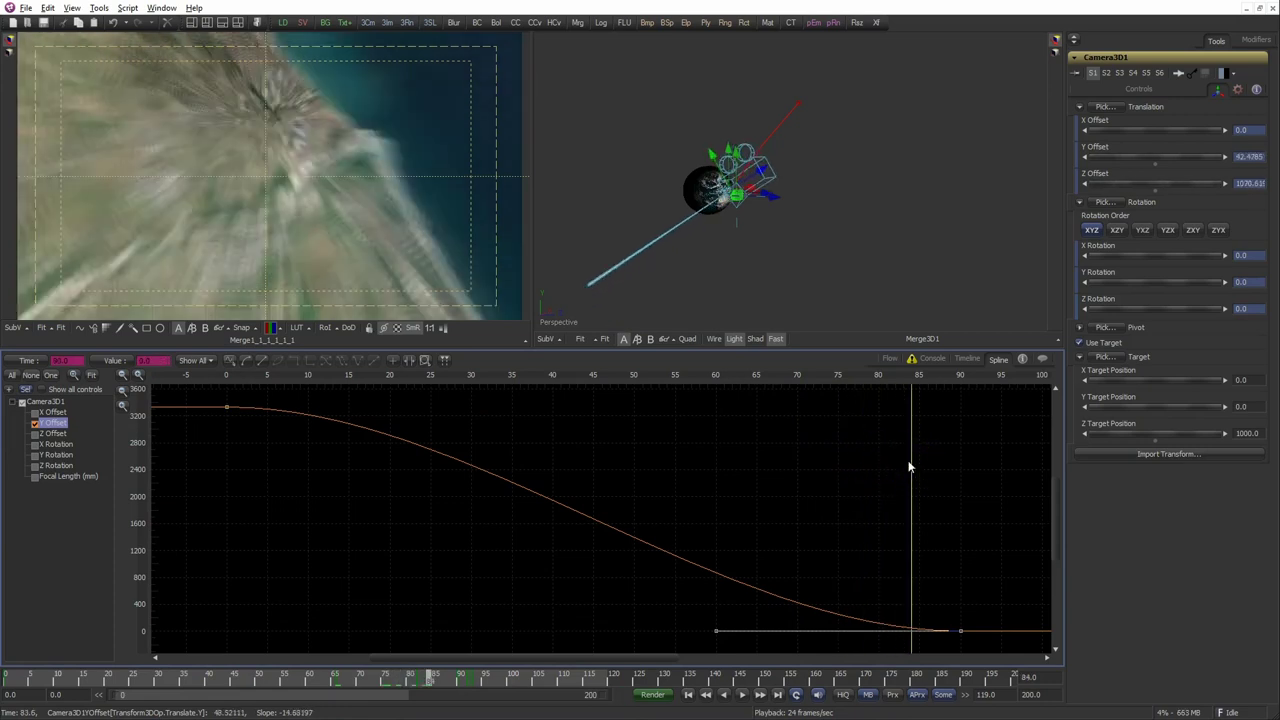
pyautogui.moveTo(911, 461); pyautogui.dragTo(886, 467)
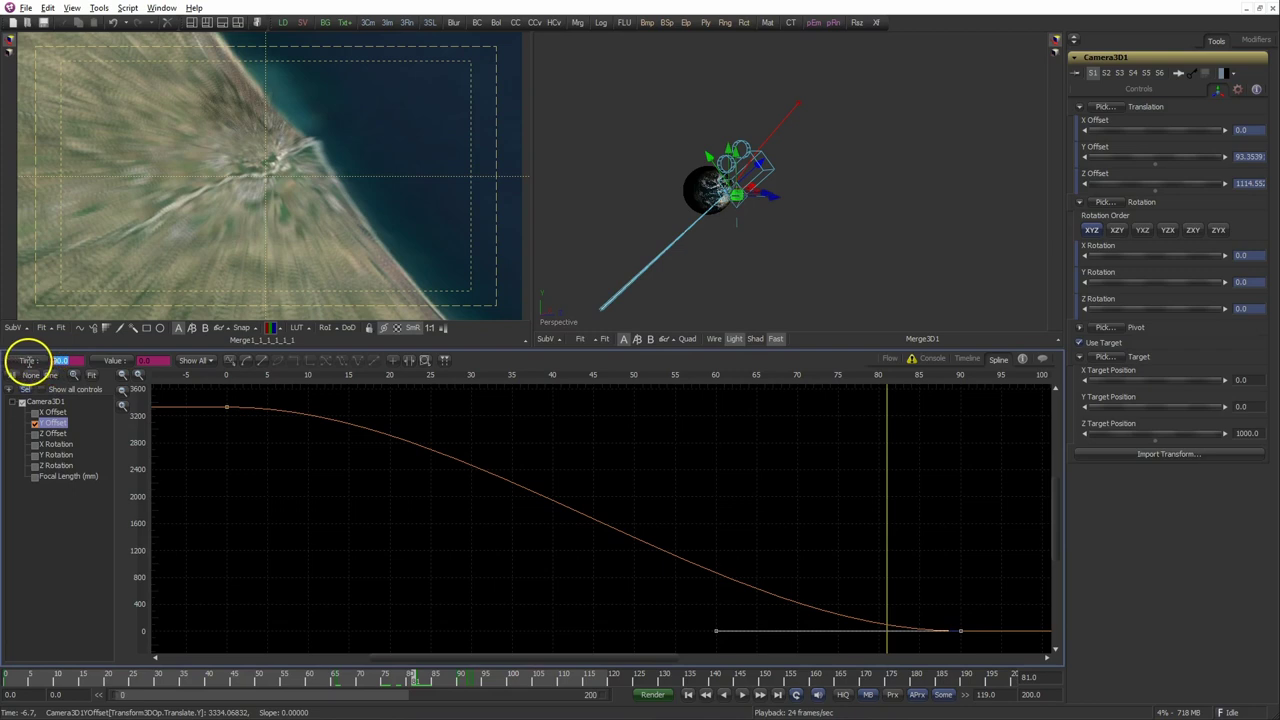
pyautogui.write('81')
pyautogui.press('Return')
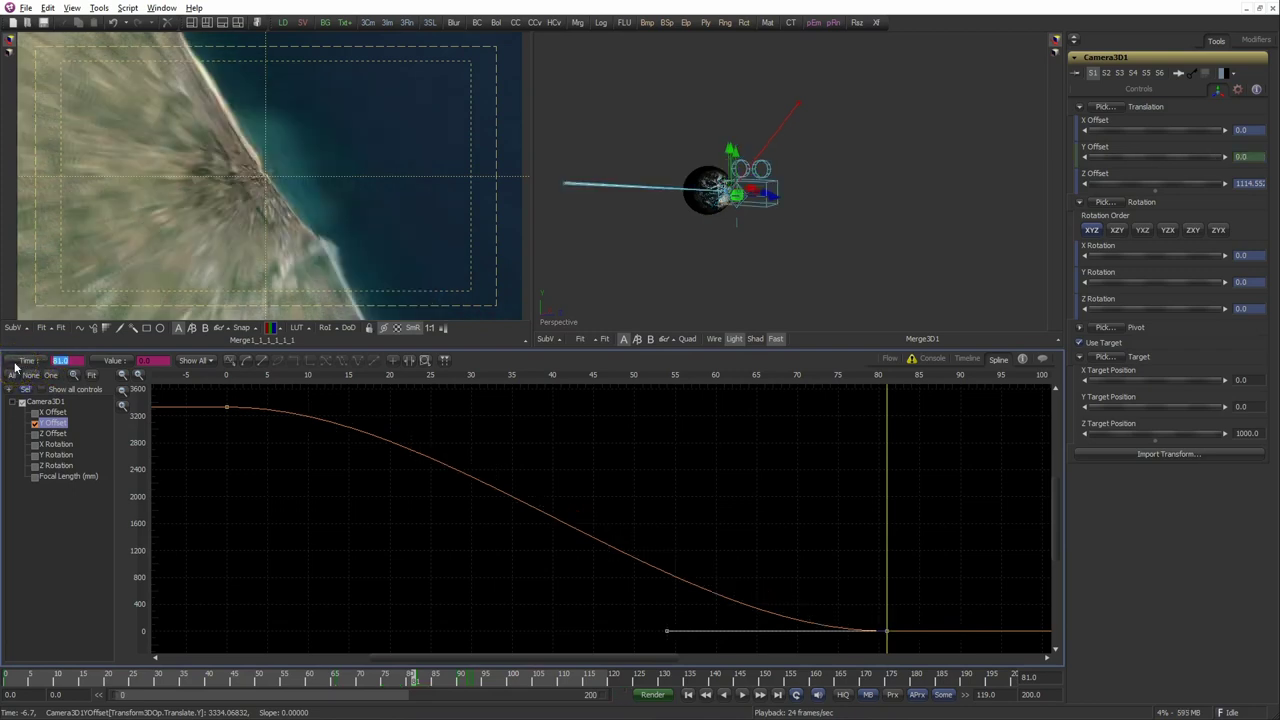
pyautogui.moveTo(886, 521); pyautogui.dragTo(225, 517)
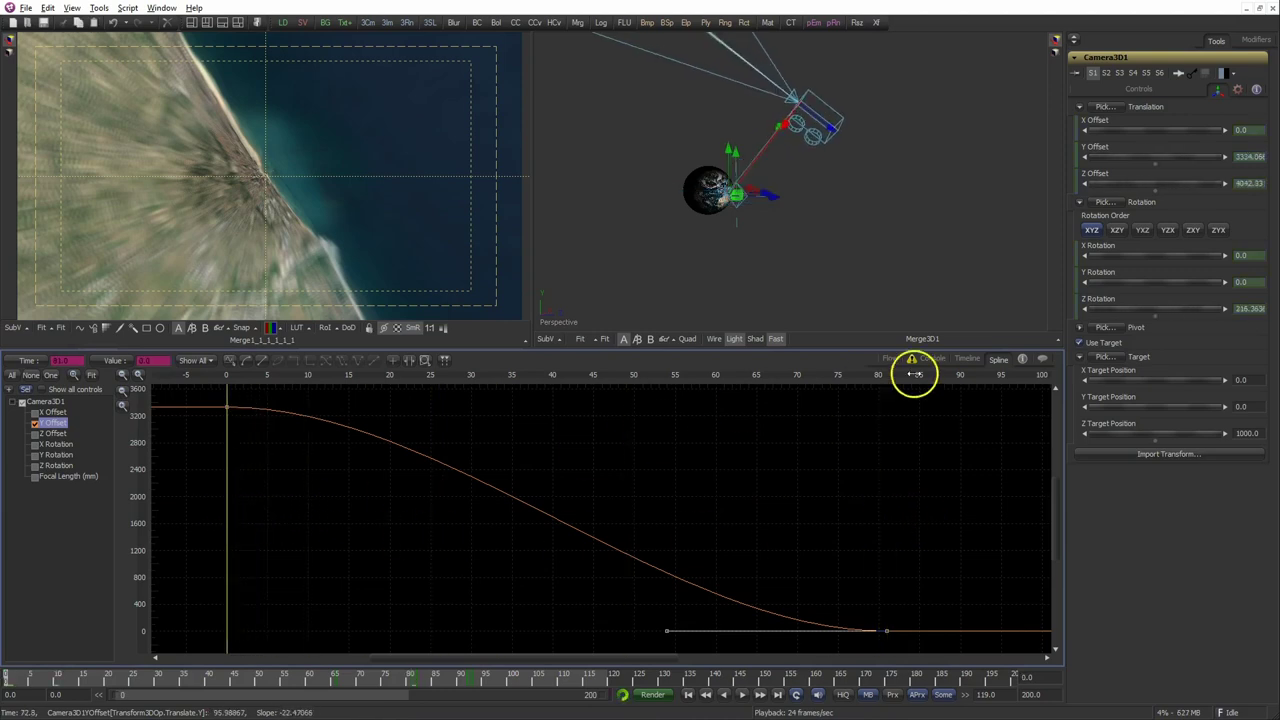
pyautogui.click(900, 358)
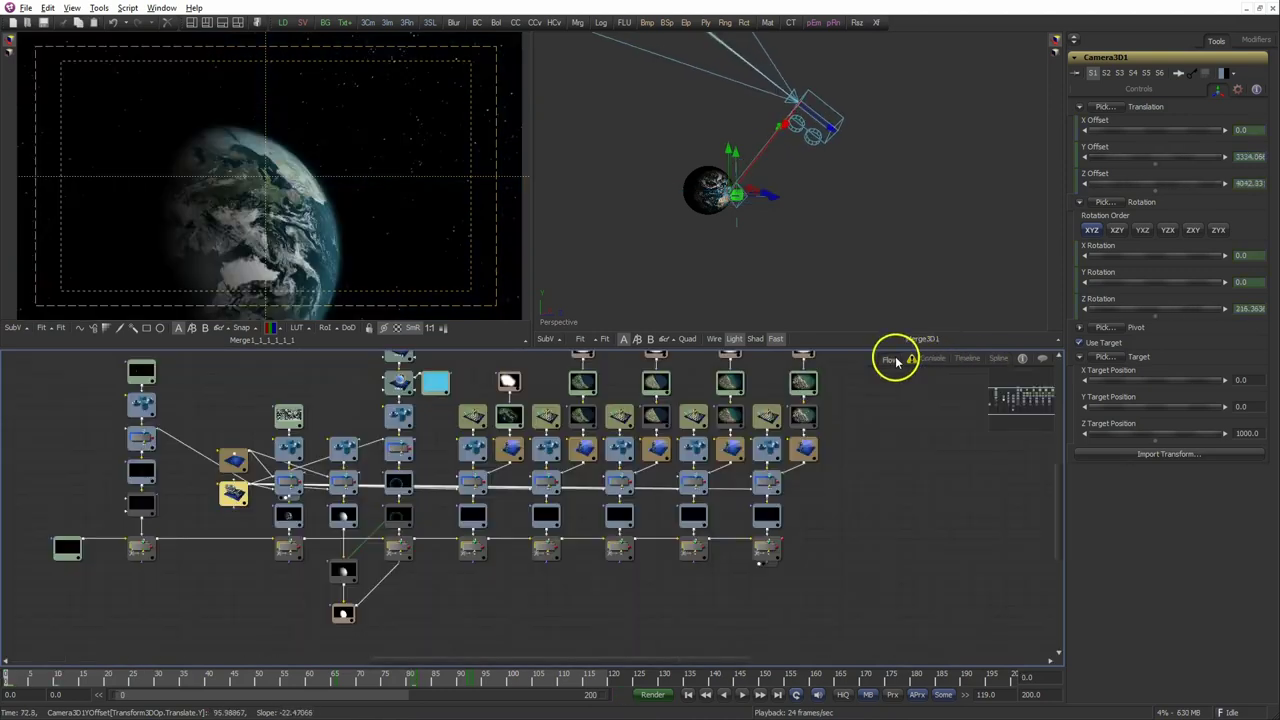
# Play back the camera swoop from the globe down to the Italian coastline, then restart it.
pyautogui.click(743, 696)
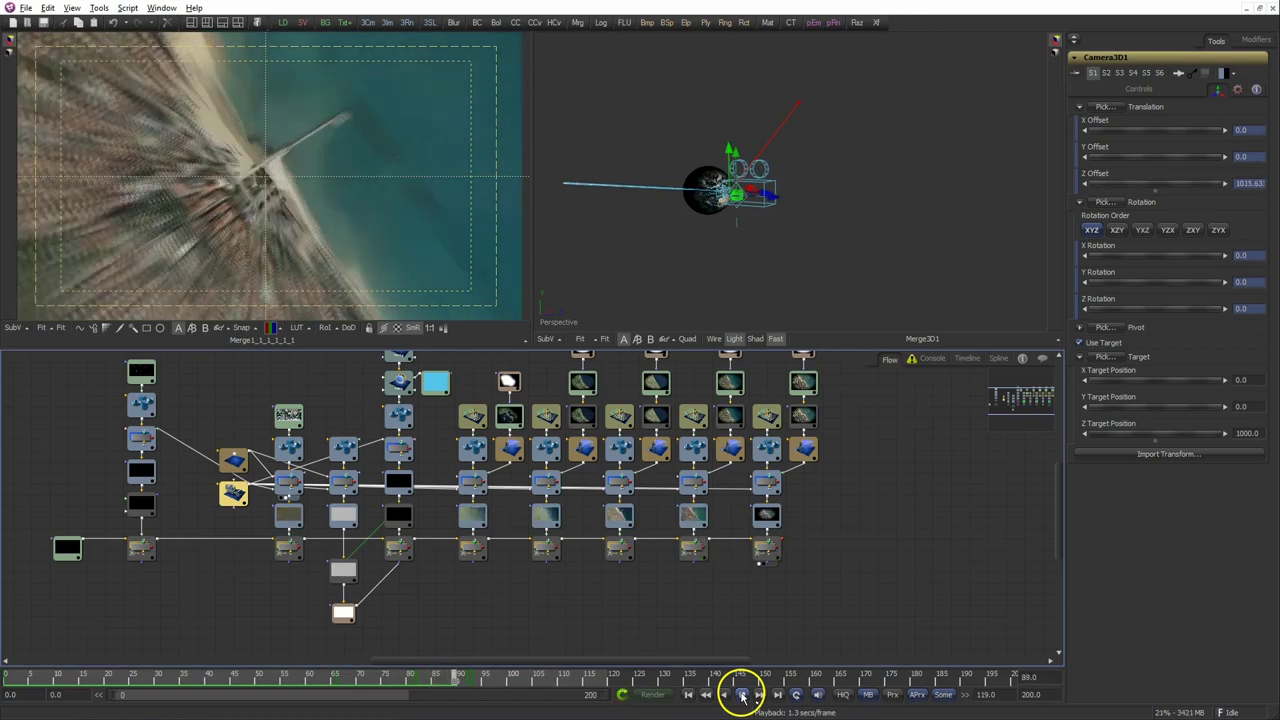
pyautogui.click(742, 697)
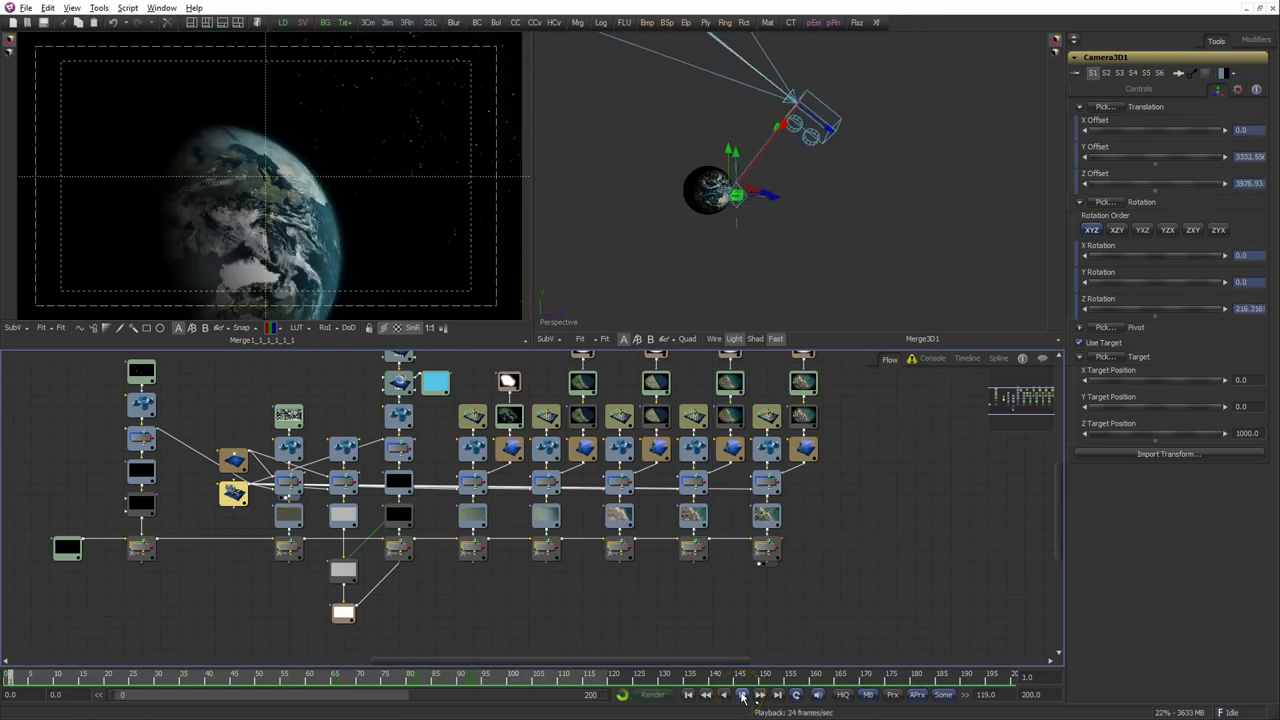